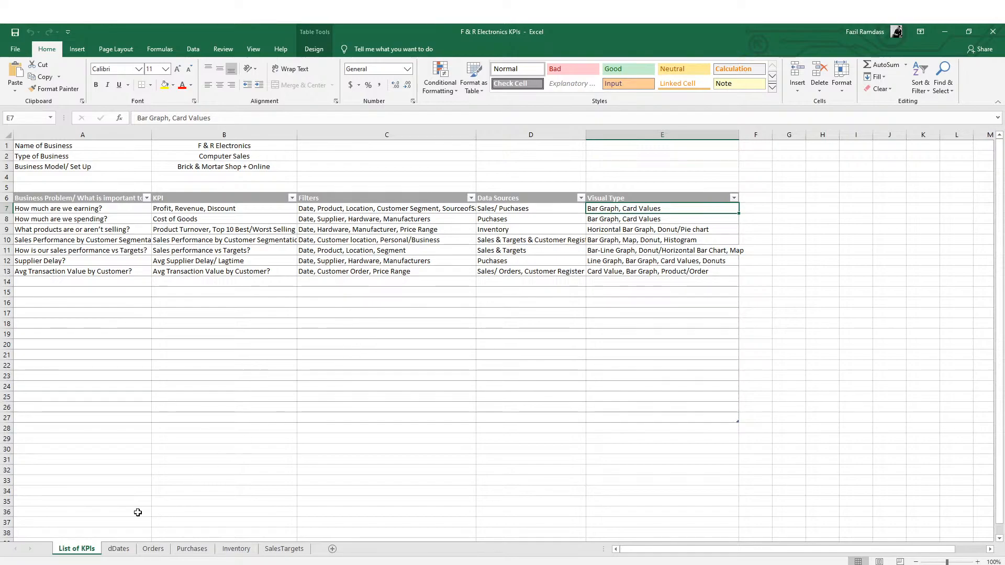
# Look through the dDates, Orders, Purchases, Inventory and SalesTargets worksheets of the KPI workbook
pyautogui.click(121, 549)
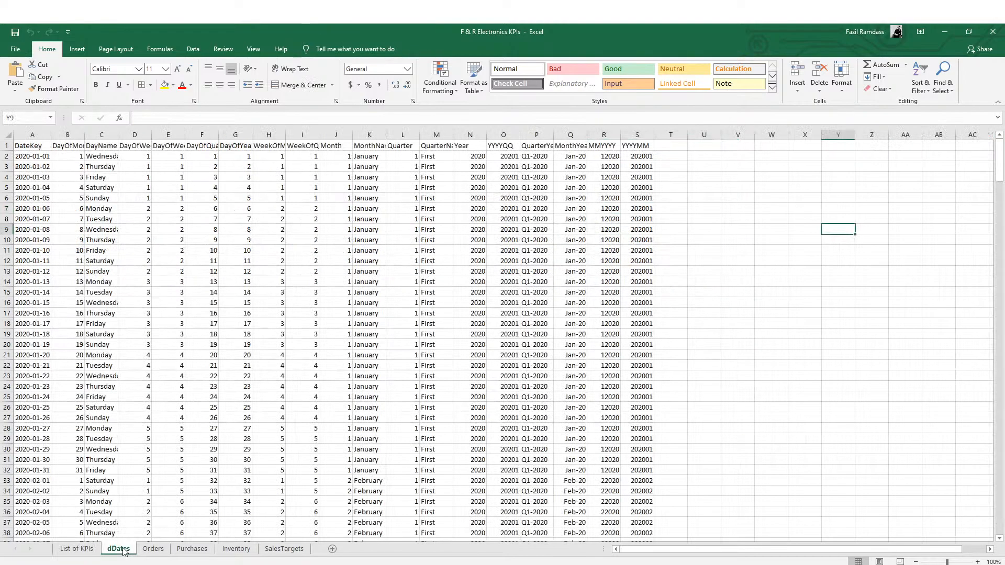
pyautogui.click(153, 549)
pyautogui.click(192, 549)
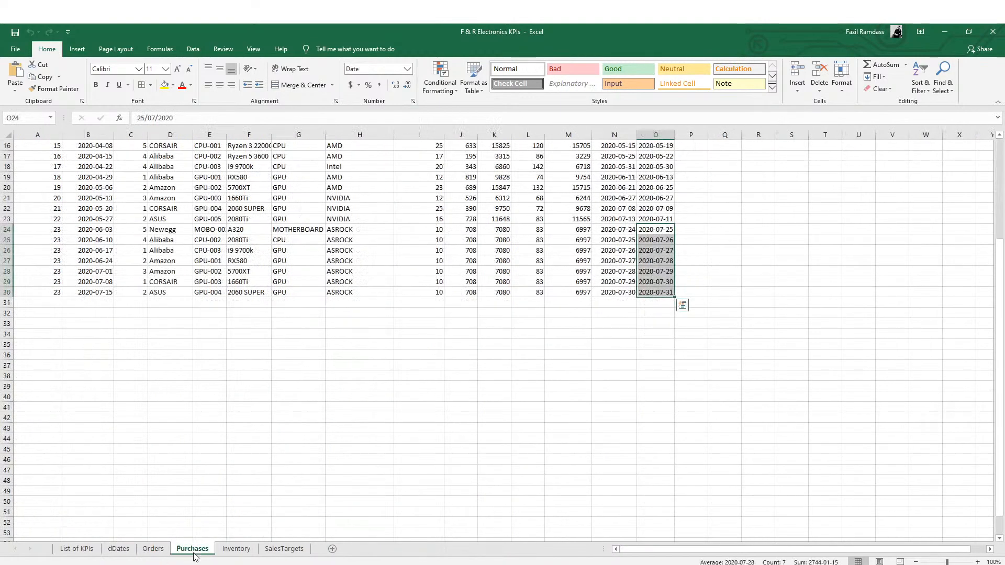
pyautogui.click(232, 554)
pyautogui.click(280, 554)
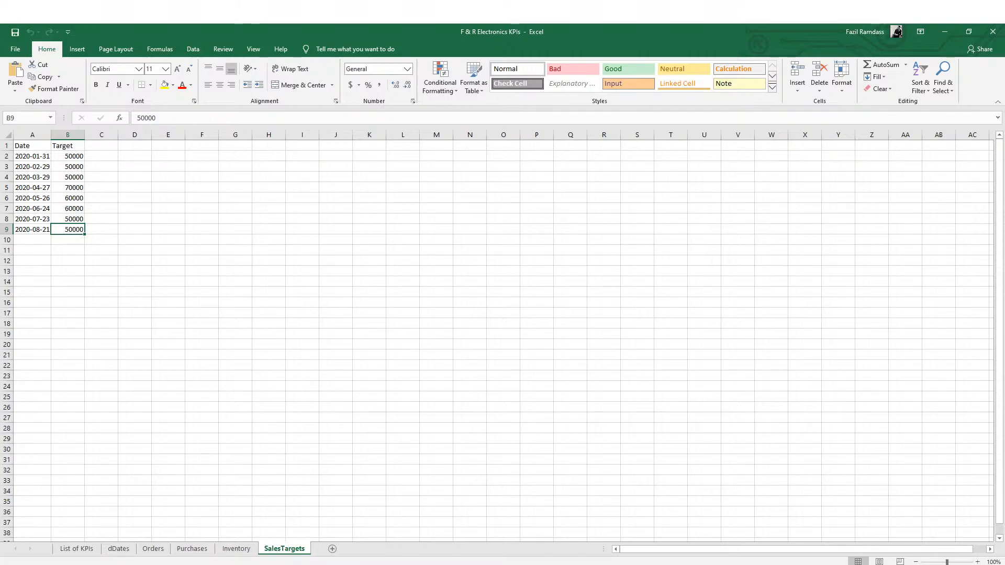
# Switch to the F & R Electronics model in Power BI Desktop and examine its table data, model view and dCustomer fields
pyautogui.moveTo(332, 518)
pyautogui.click(332, 501)
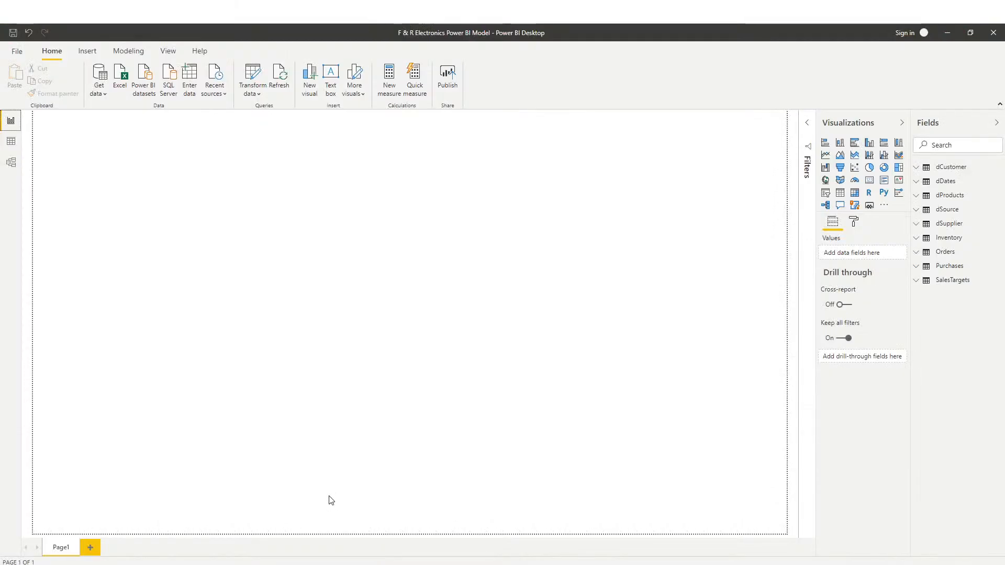
pyautogui.click(11, 140)
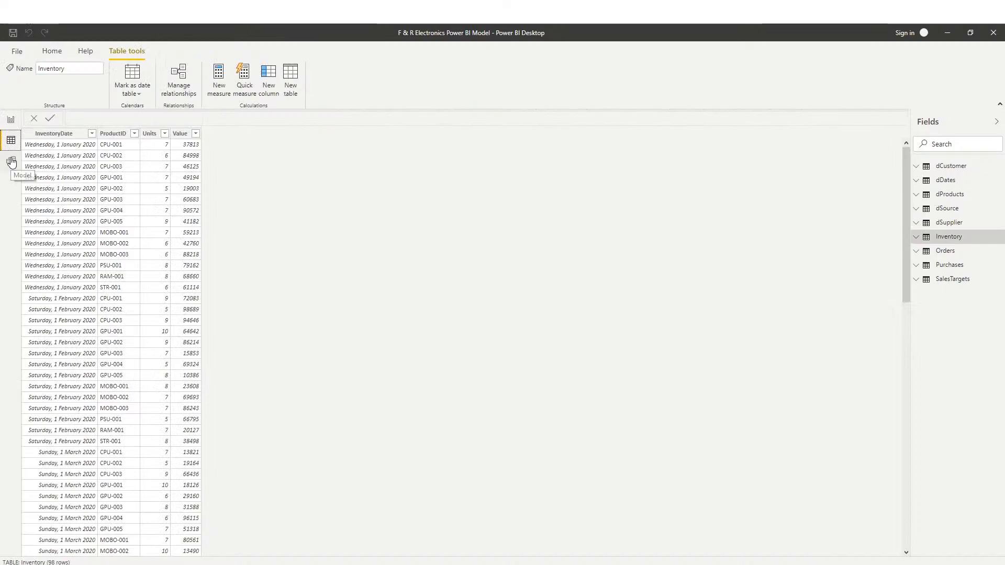
pyautogui.click(11, 162)
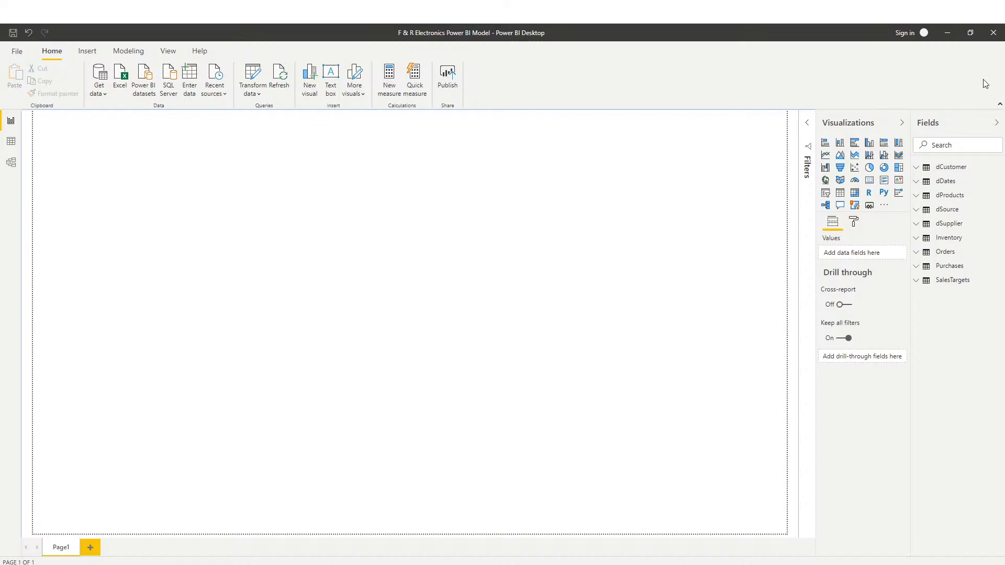
pyautogui.click(918, 170)
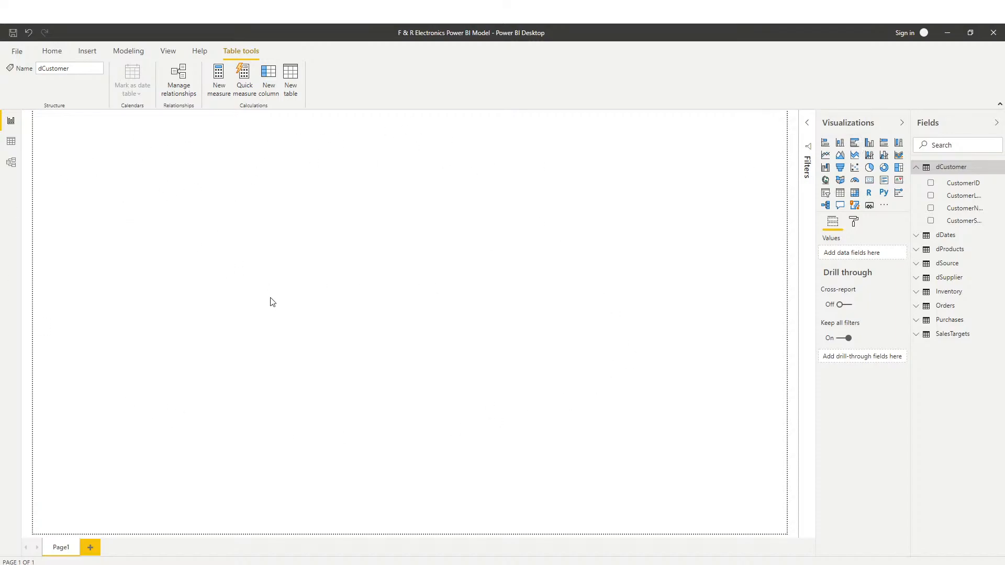
pyautogui.click(352, 287)
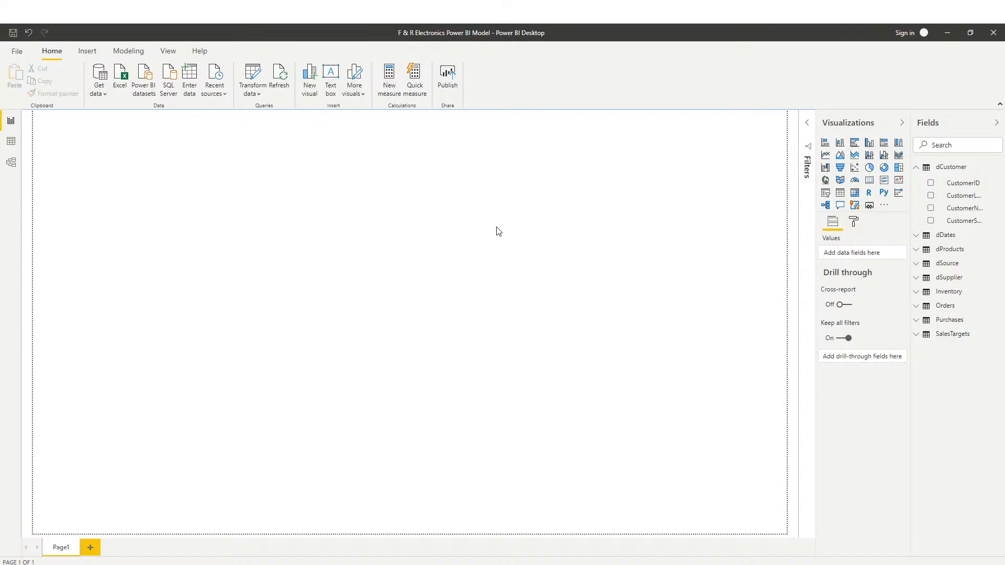
# Add a stacked column chart to the report page, resize it and place it midway down the page's left edge
pyautogui.click(840, 143)
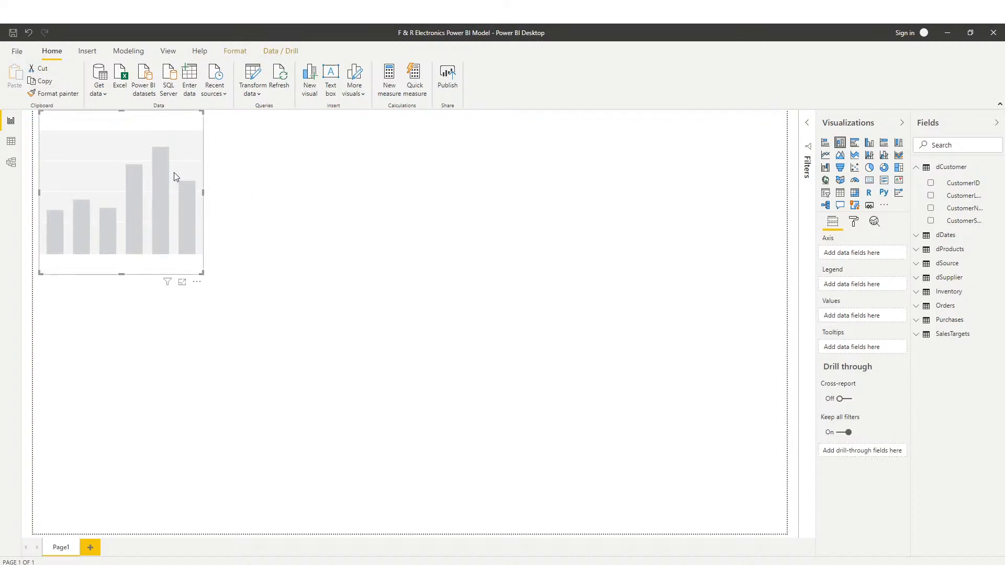
pyautogui.moveTo(110, 152); pyautogui.dragTo(116, 181)
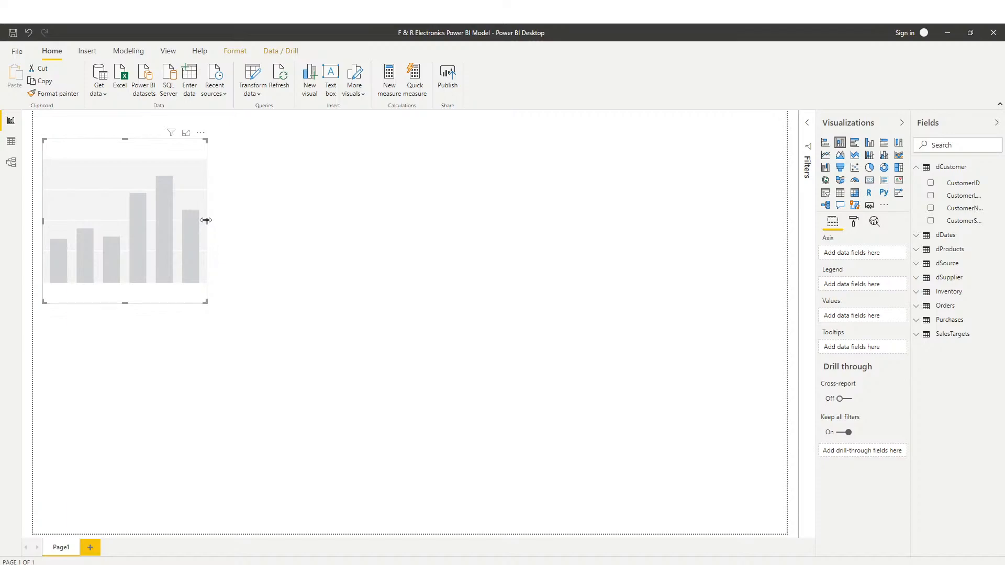
pyautogui.moveTo(206, 221); pyautogui.dragTo(318, 227)
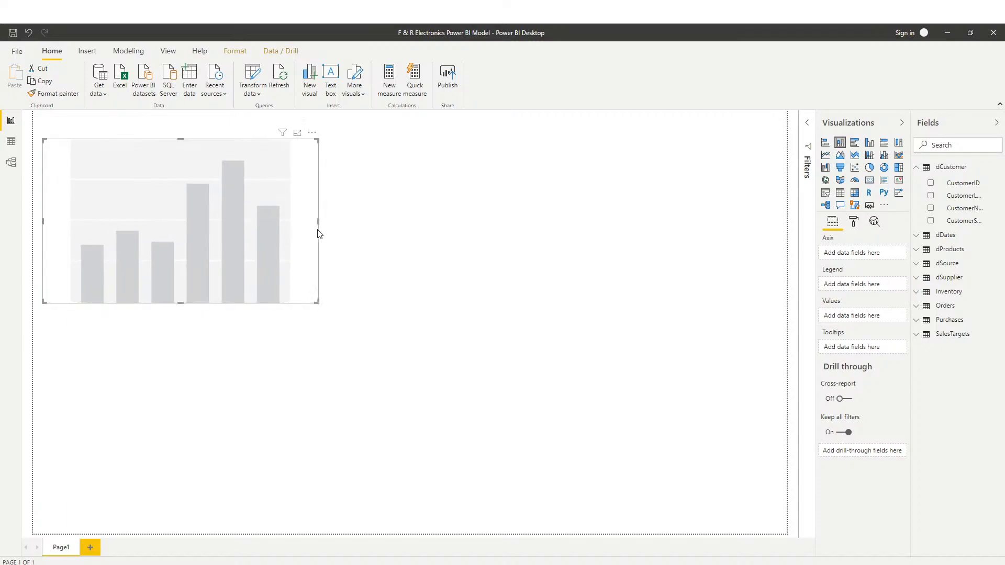
pyautogui.moveTo(222, 206); pyautogui.dragTo(169, 261)
pyautogui.moveTo(321, 358); pyautogui.dragTo(256, 333)
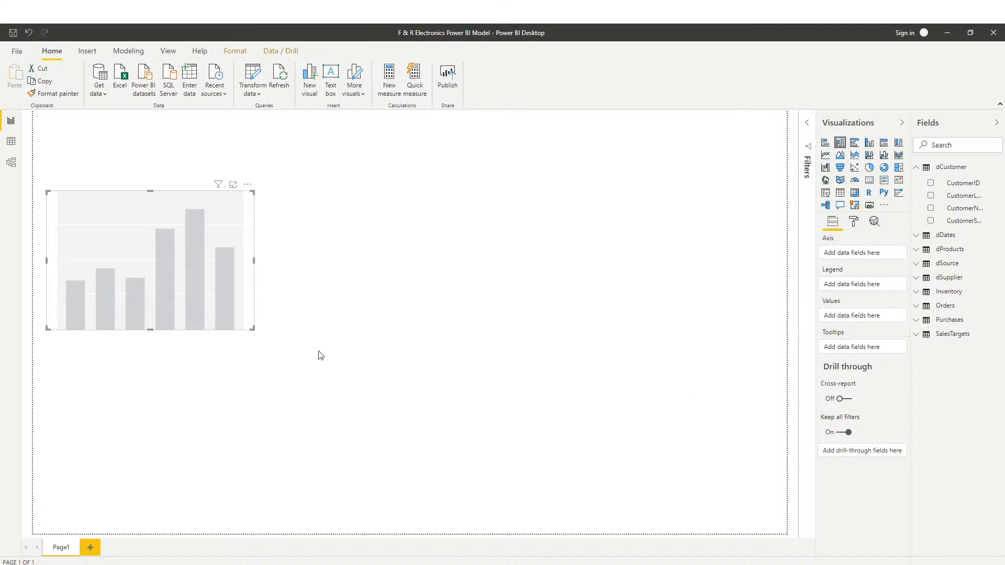
pyautogui.moveTo(179, 229); pyautogui.dragTo(179, 262)
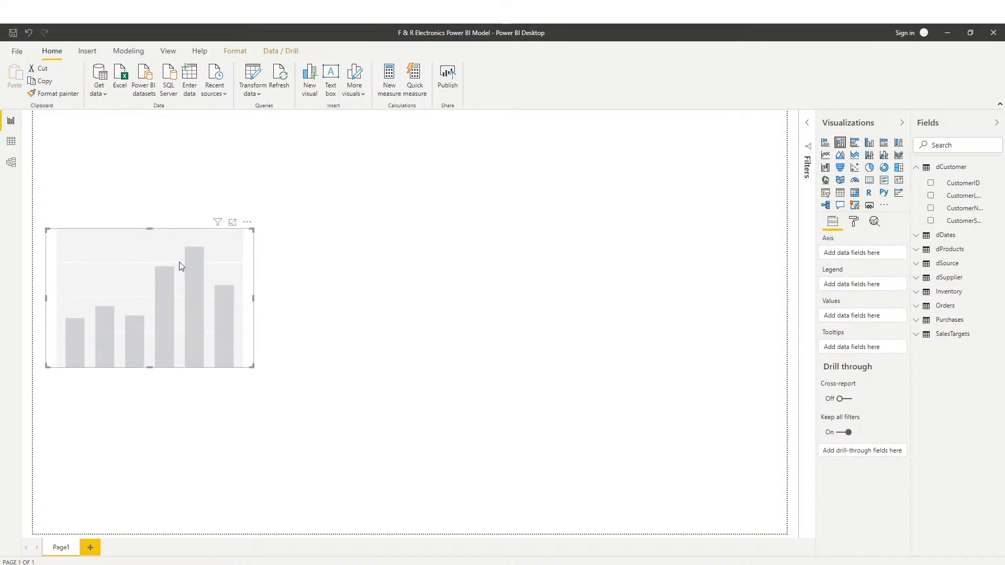
# Use MonthYear from the dDates table as the column chart's axis, as a plain field instead of a date hierarchy
pyautogui.click(916, 167)
pyautogui.click(916, 182)
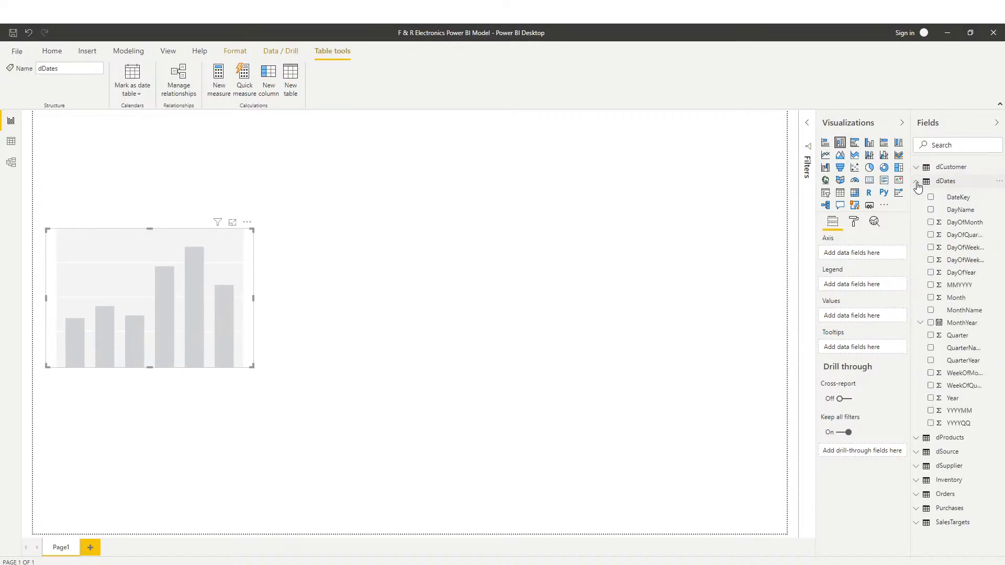
pyautogui.moveTo(956, 325); pyautogui.dragTo(859, 255)
pyautogui.rightClick(857, 254)
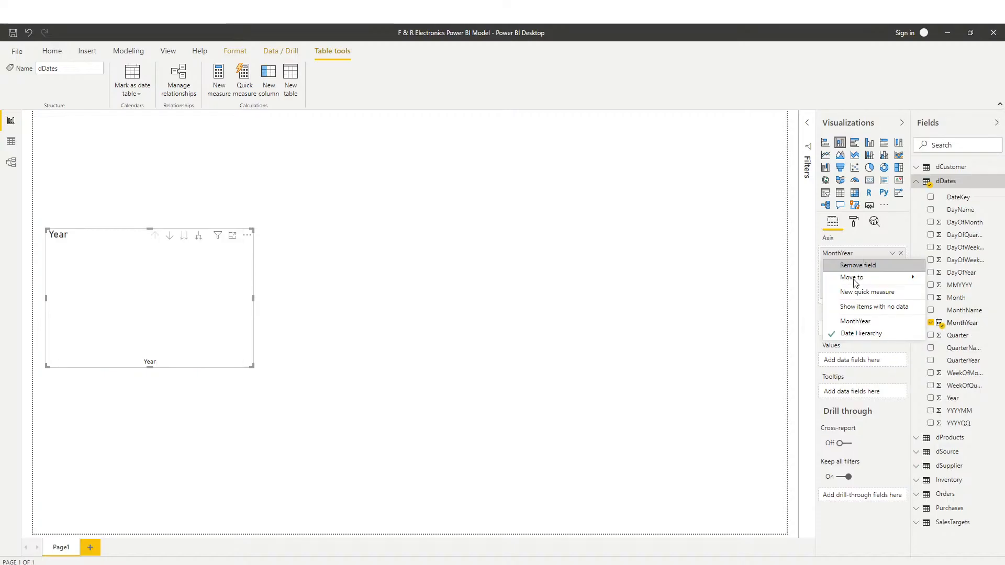
pyautogui.click(852, 322)
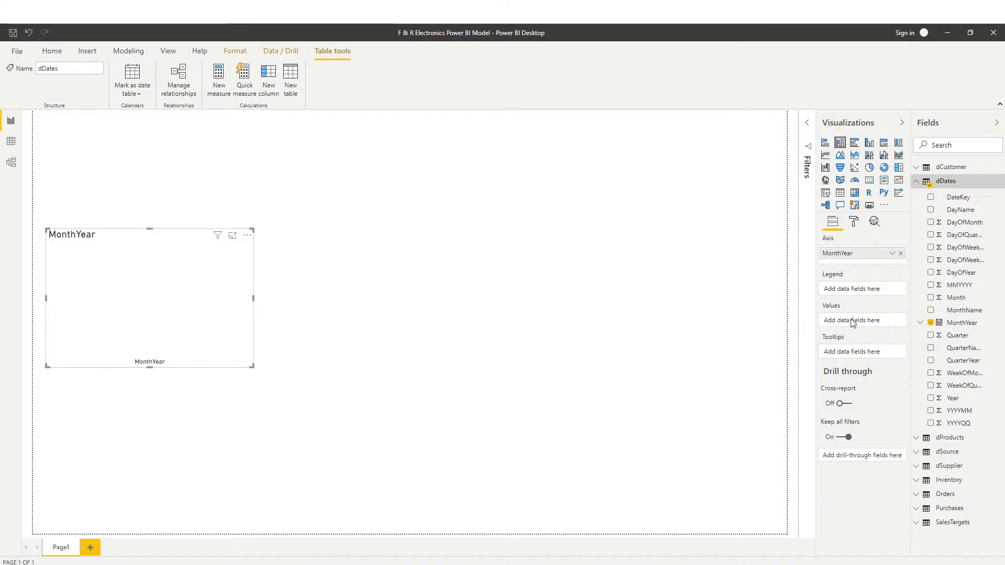
# Add Value from the Orders table to the column chart's values
pyautogui.click(916, 181)
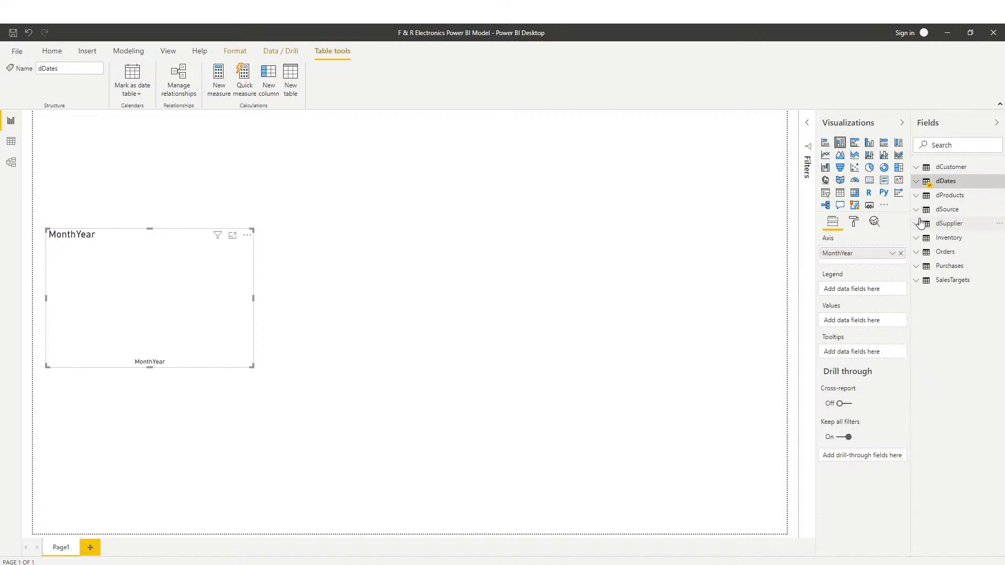
pyautogui.click(916, 182)
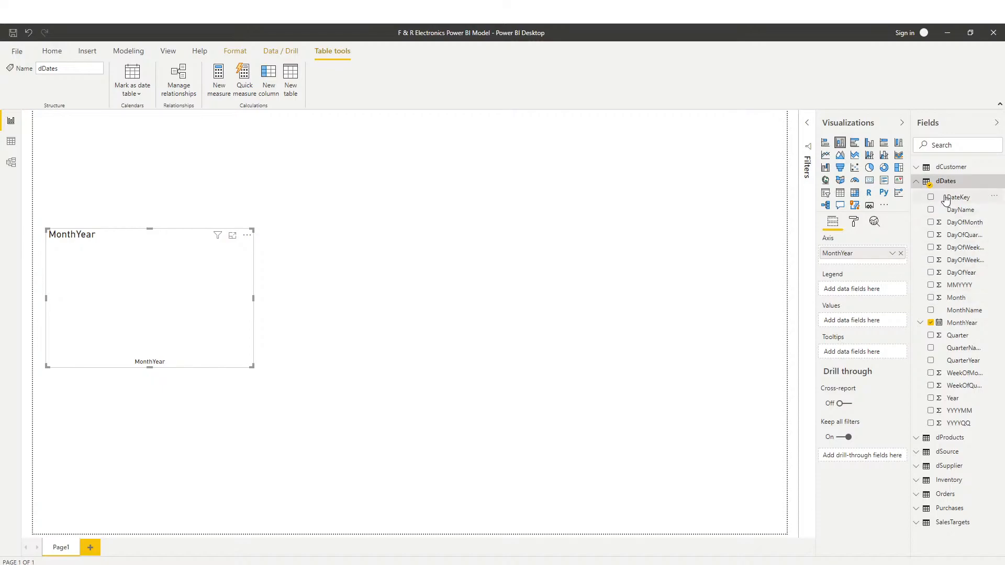
pyautogui.click(916, 183)
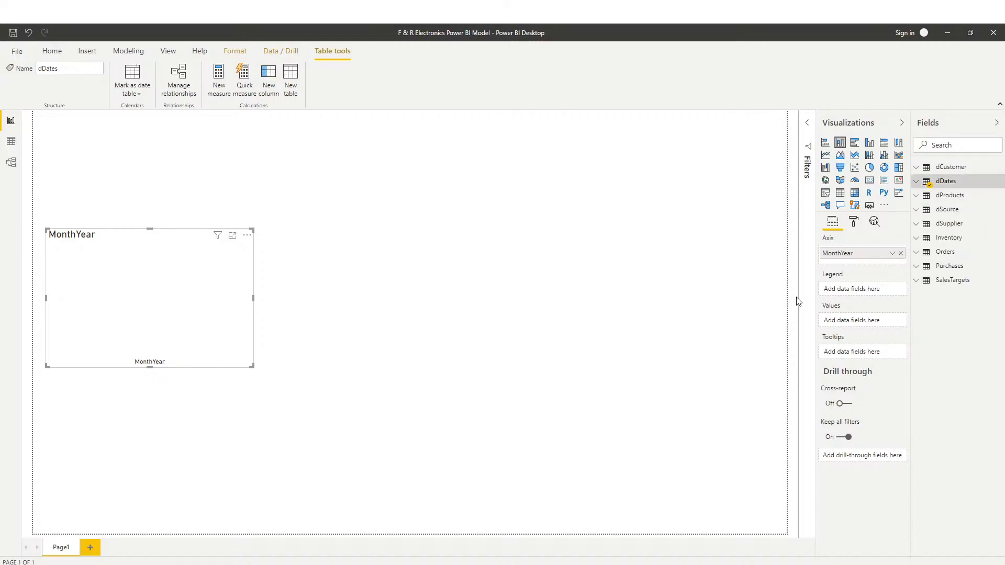
pyautogui.click(916, 252)
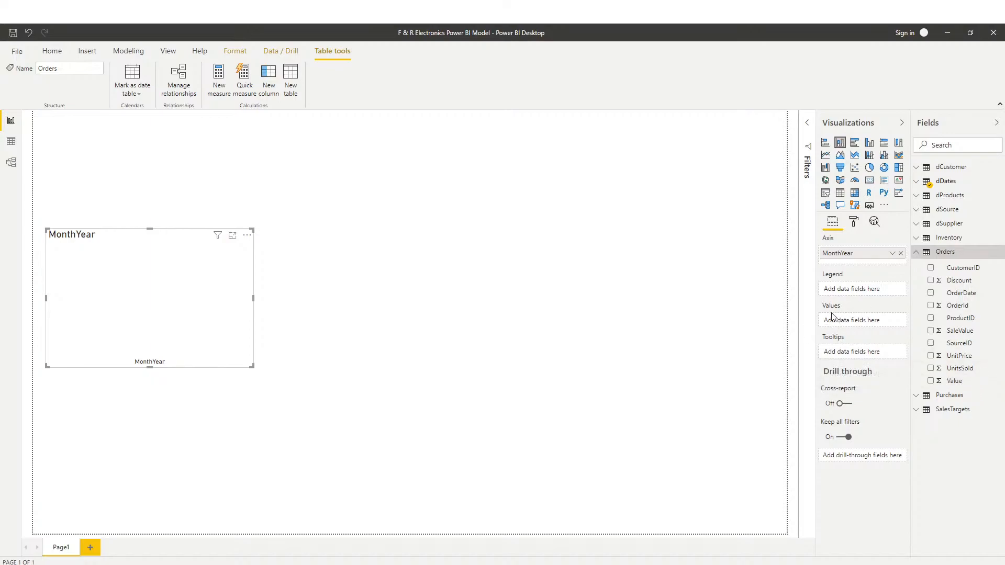
pyautogui.moveTo(953, 381); pyautogui.dragTo(863, 325)
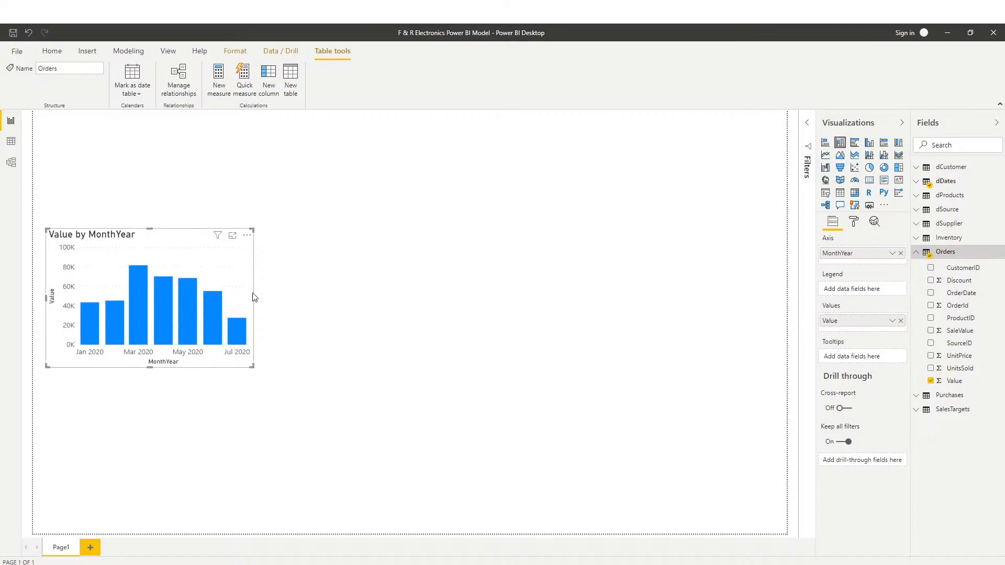
# Widen the Value by MonthYear chart to almost half the page width and nudge its position slightly
pyautogui.moveTo(255, 300); pyautogui.dragTo(351, 317)
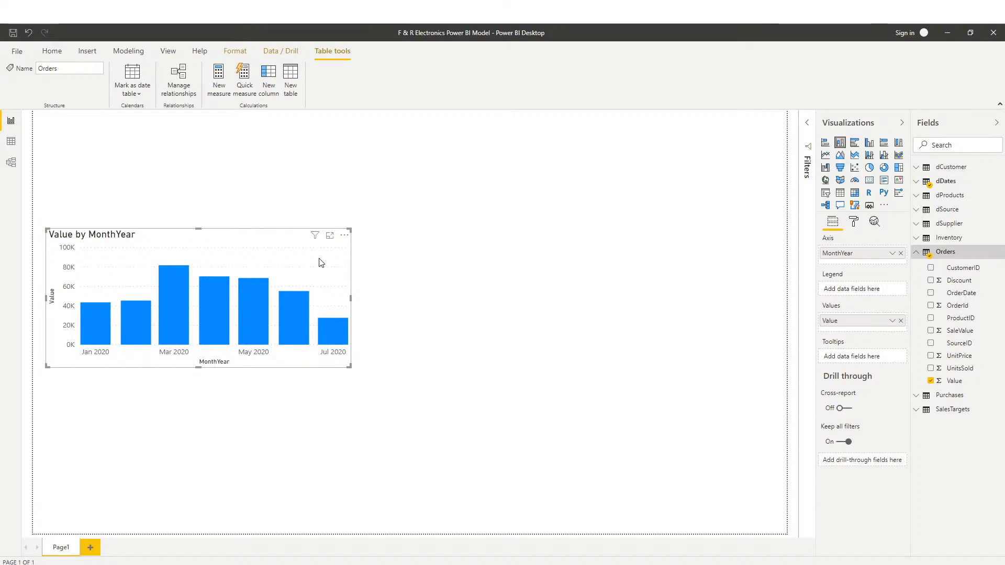
pyautogui.moveTo(253, 246); pyautogui.dragTo(254, 254)
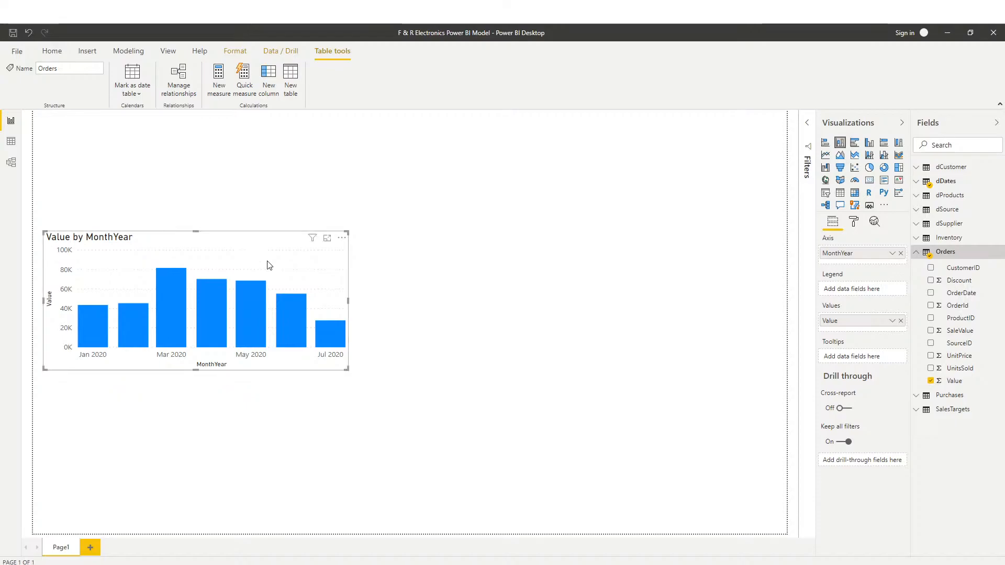
pyautogui.click(345, 385)
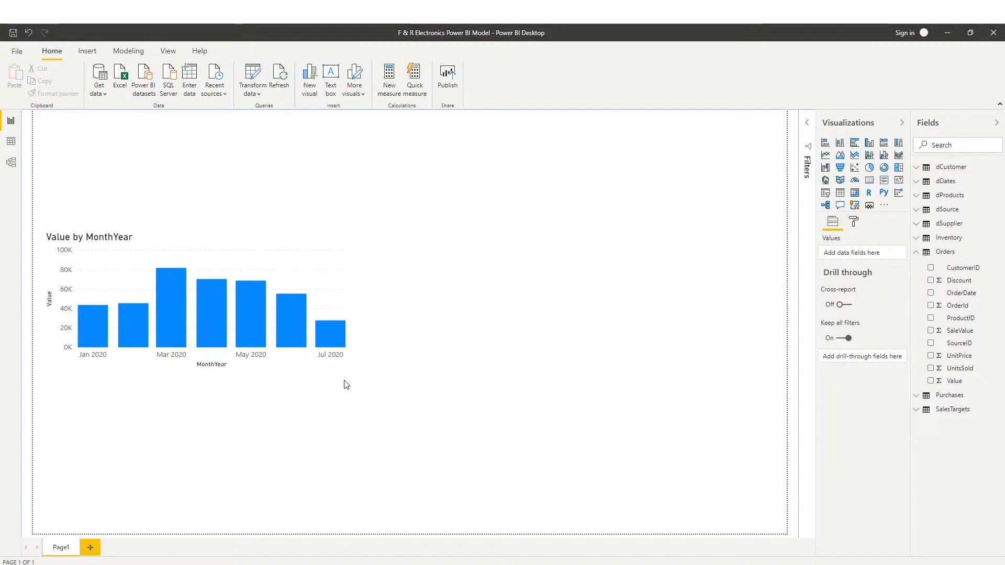
pyautogui.click(285, 263)
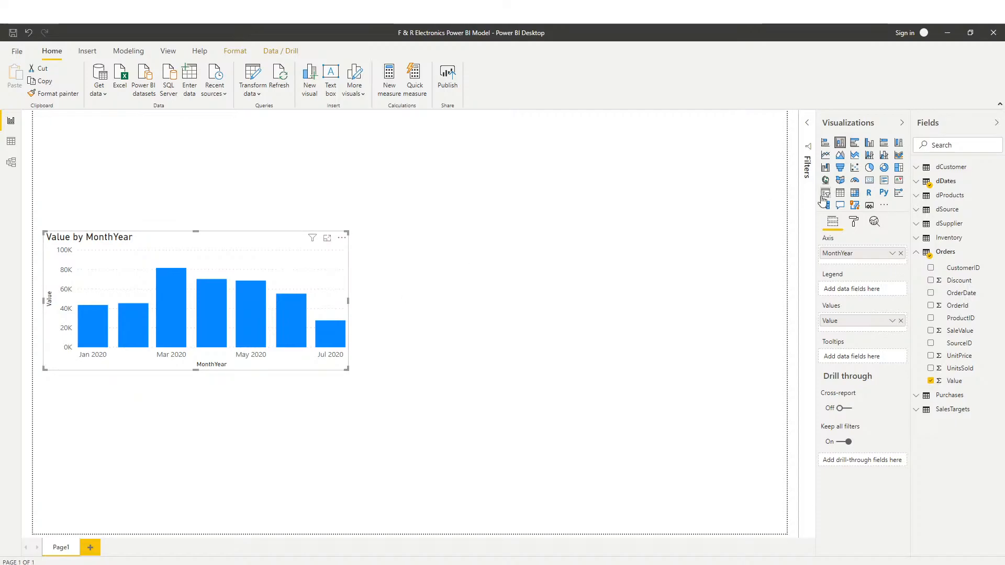
pyautogui.click(677, 238)
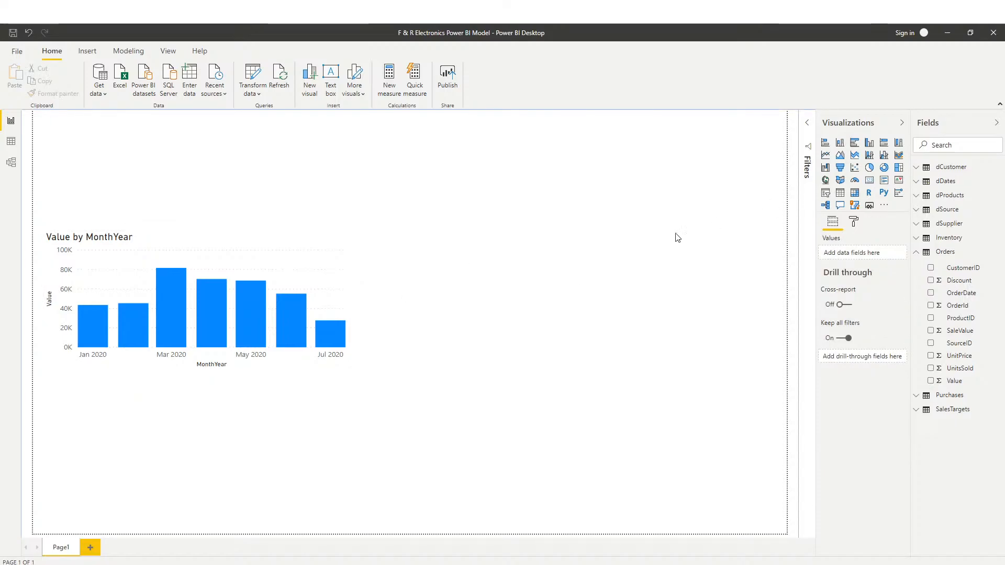
# Add a slicer on DateKey from the dDates table as a thin strip at the page's bottom, below the column chart
pyautogui.click(825, 194)
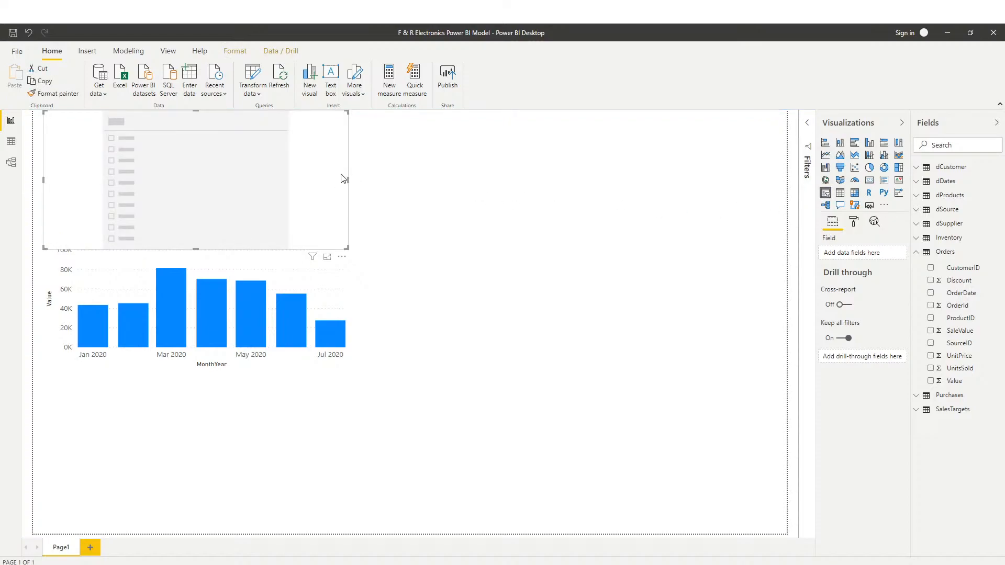
pyautogui.moveTo(312, 141); pyautogui.dragTo(311, 418)
pyautogui.moveTo(198, 390); pyautogui.dragTo(203, 484)
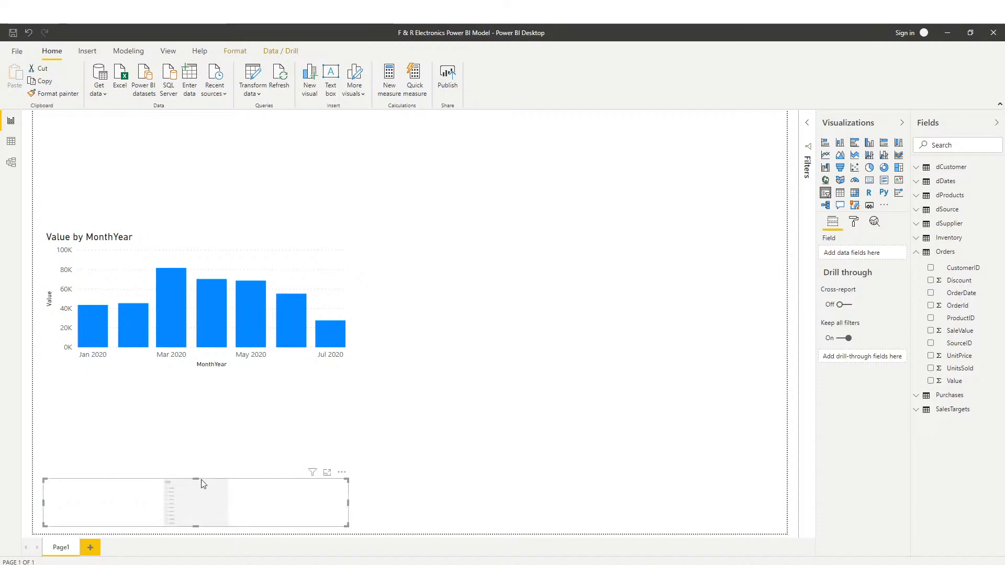
pyautogui.click(917, 253)
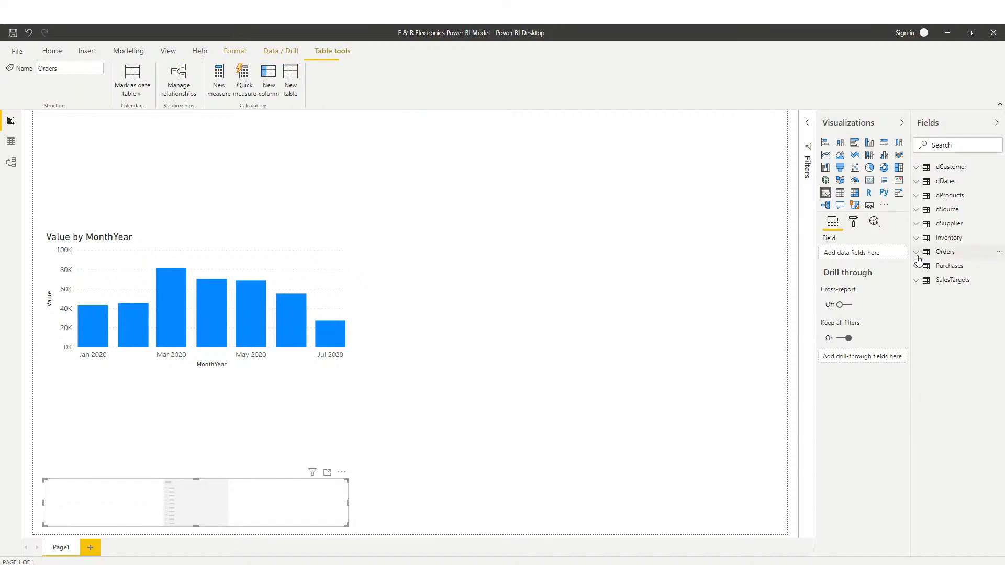
pyautogui.click(917, 185)
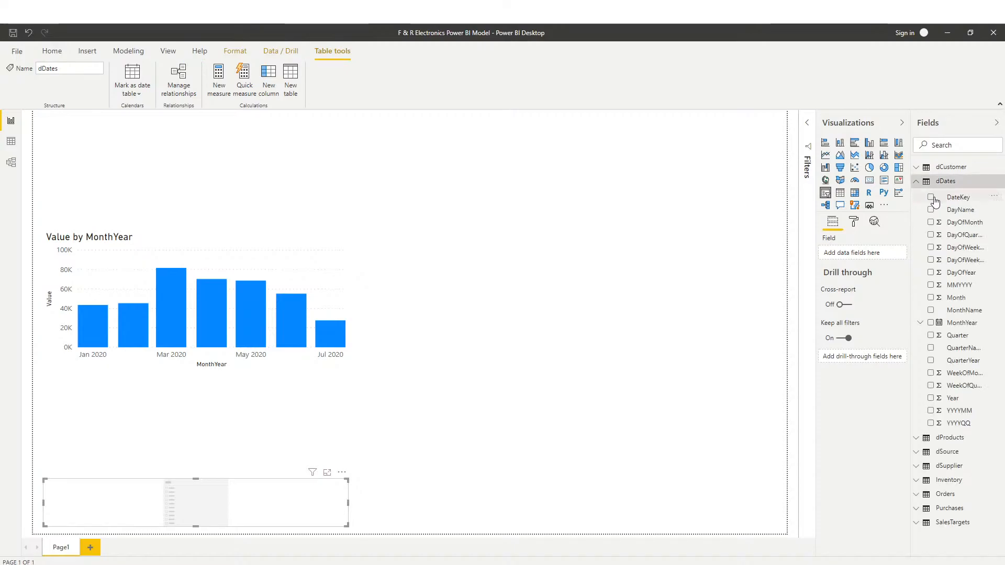
pyautogui.moveTo(957, 200); pyautogui.dragTo(865, 253)
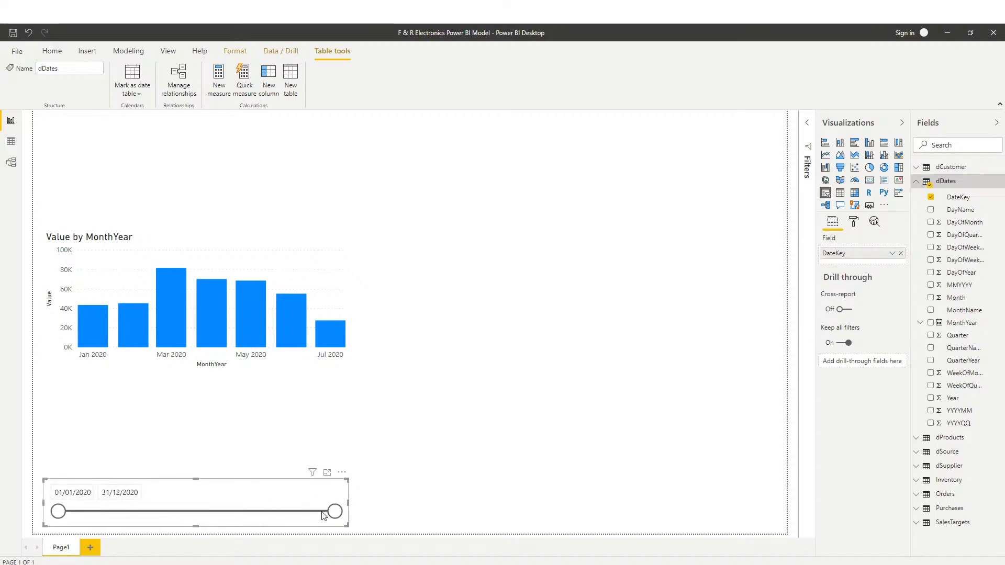
# Narrow the DateKey slicer's range to 27/01/2020 through 23/08/2020
pyautogui.moveTo(334, 512); pyautogui.dragTo(284, 518)
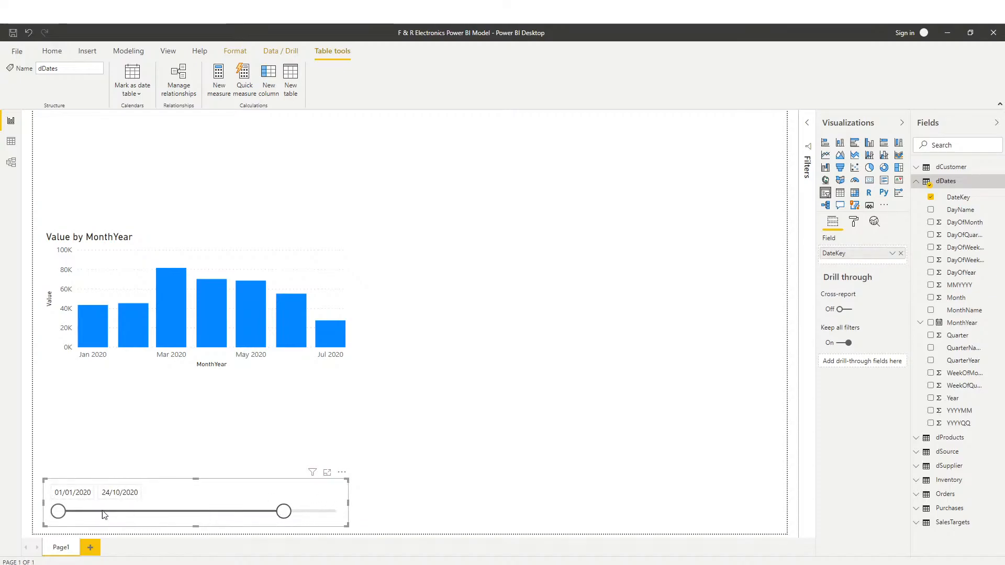
pyautogui.moveTo(60, 515); pyautogui.dragTo(90, 516)
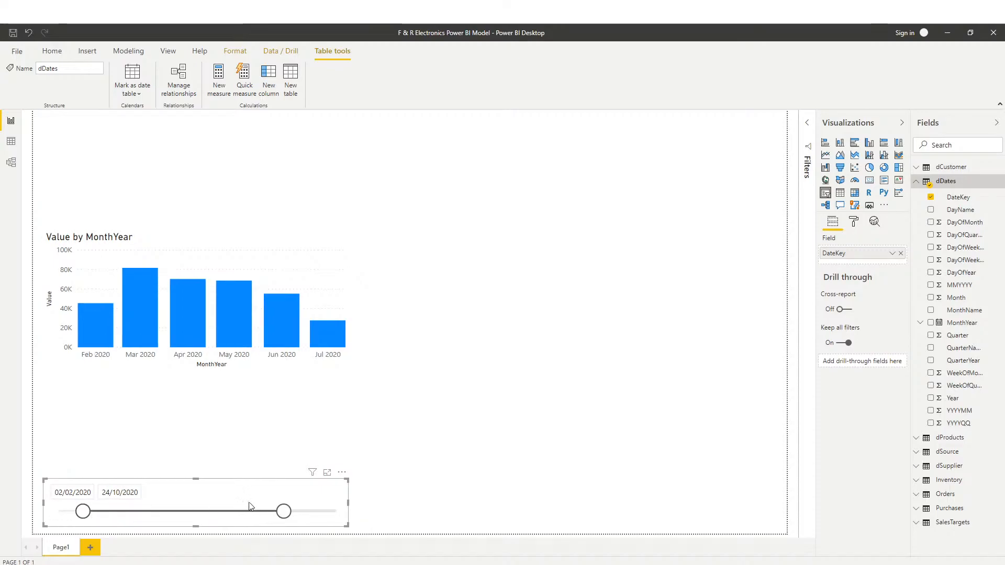
pyautogui.moveTo(283, 513); pyautogui.dragTo(236, 512)
# Move the Value by MonthYear chart down to just above the date slicer and extend its height upward
pyautogui.moveTo(308, 268); pyautogui.dragTo(309, 349)
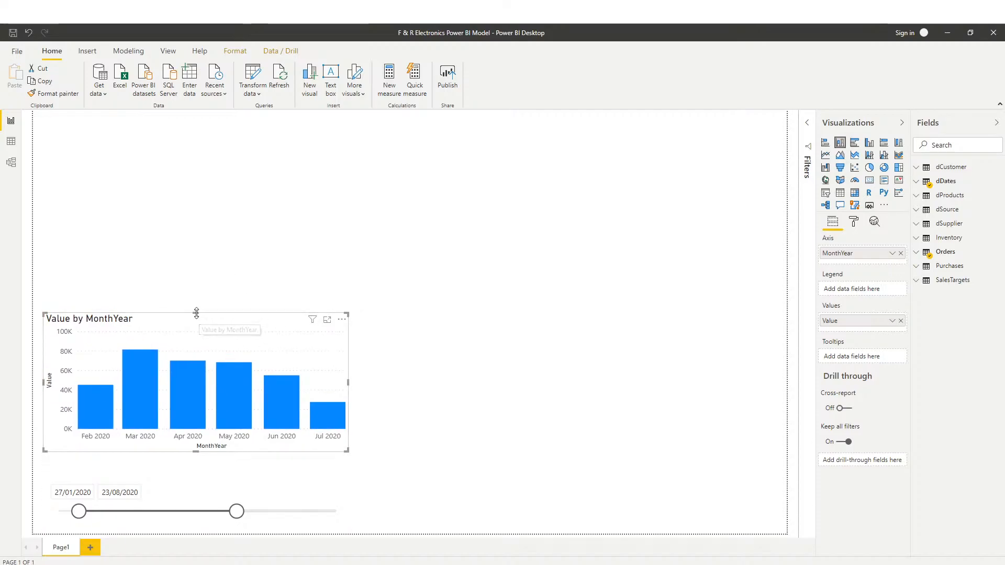
pyautogui.moveTo(197, 313); pyautogui.dragTo(219, 246)
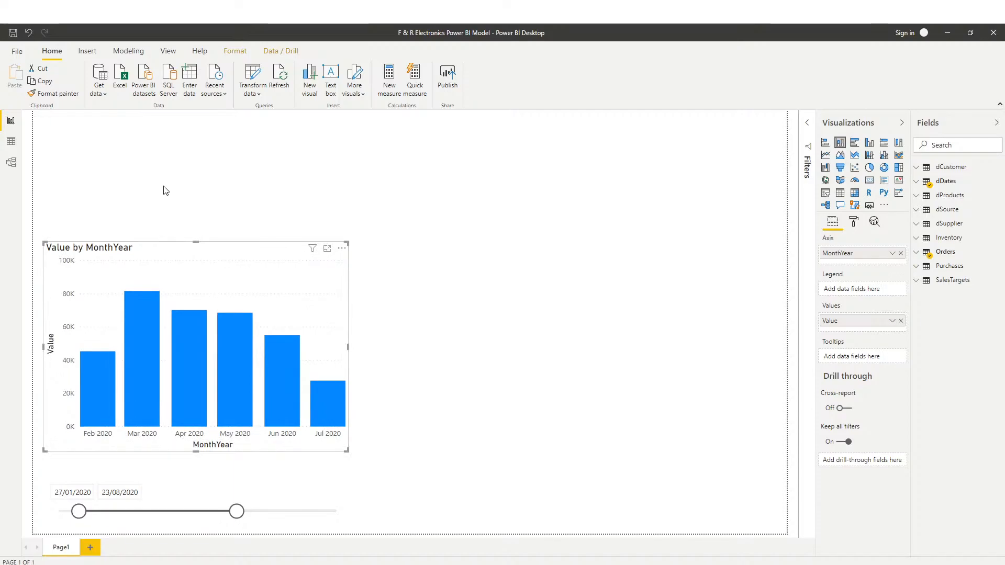
# Add a small card showing Value from the Orders table in the space above the Value by MonthYear chart
pyautogui.click(431, 258)
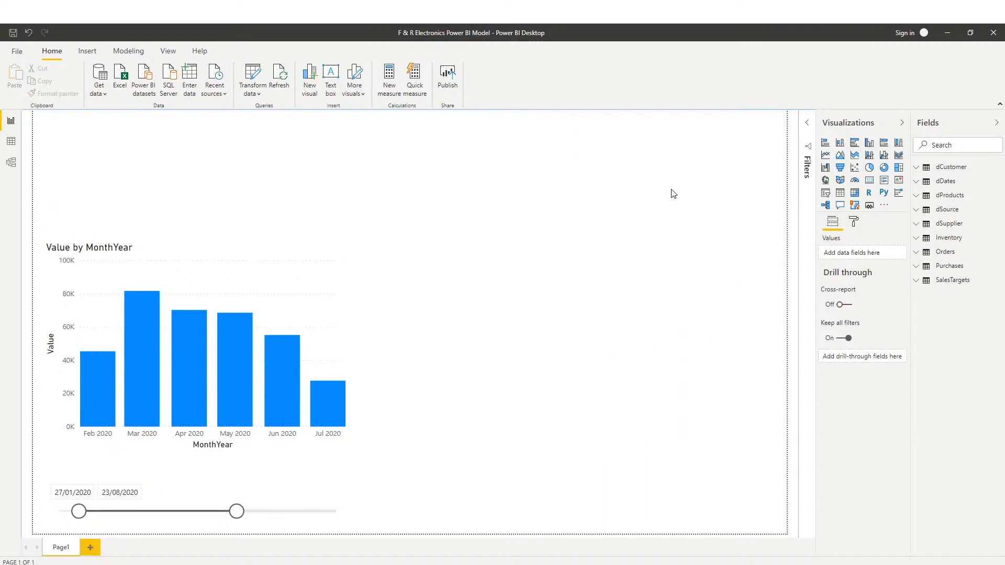
pyautogui.click(872, 183)
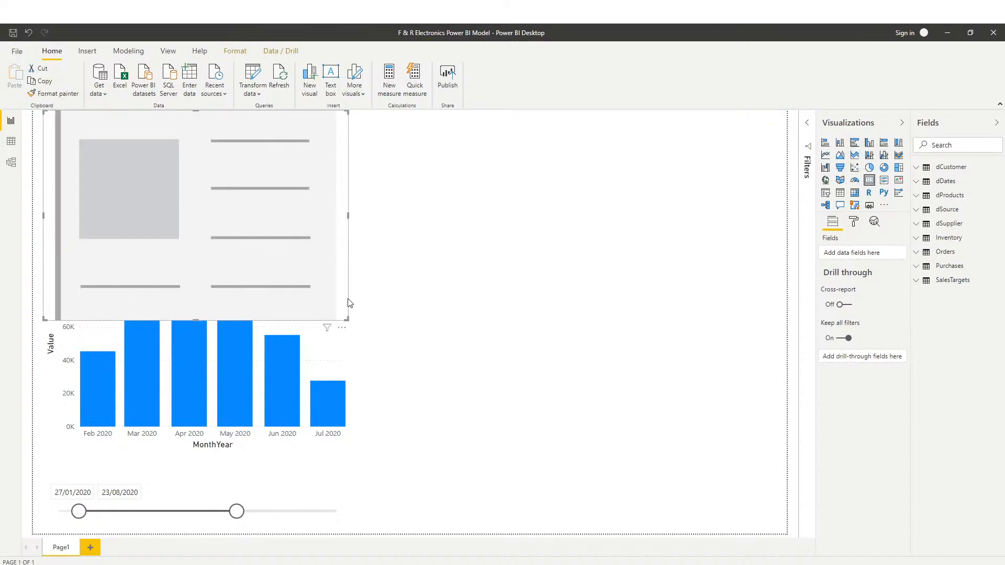
pyautogui.moveTo(347, 319); pyautogui.dragTo(112, 203)
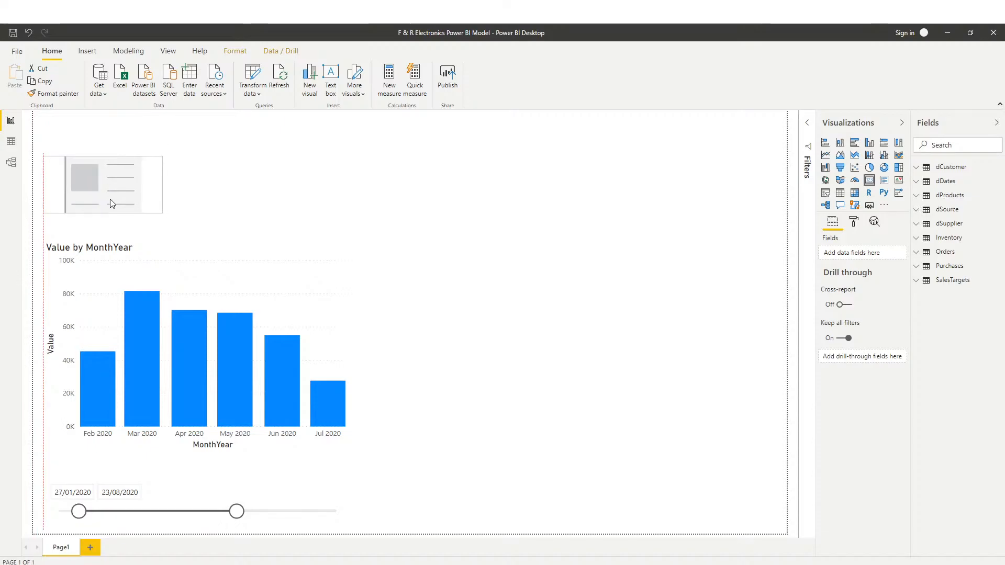
pyautogui.click(920, 253)
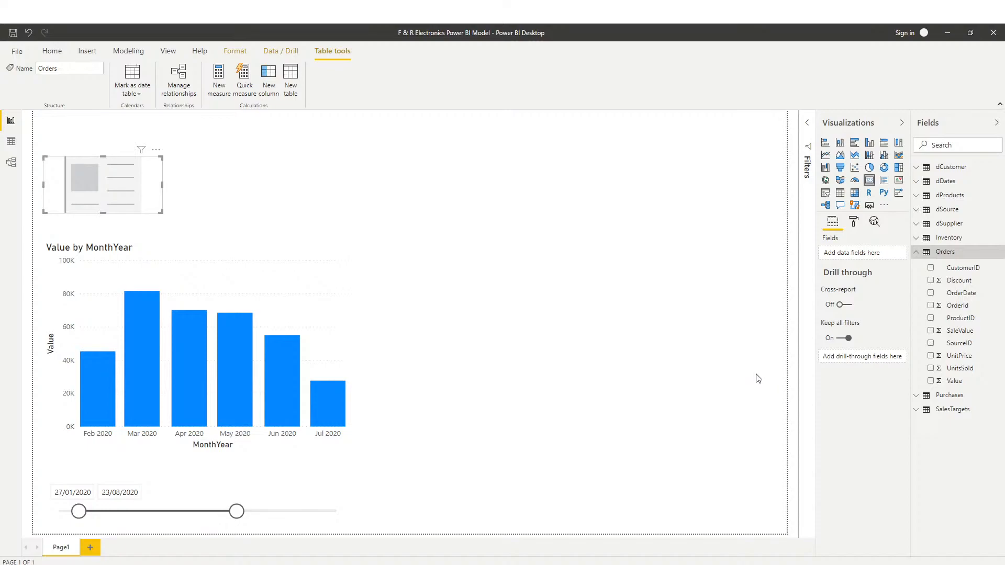
pyautogui.moveTo(956, 385); pyautogui.dragTo(861, 257)
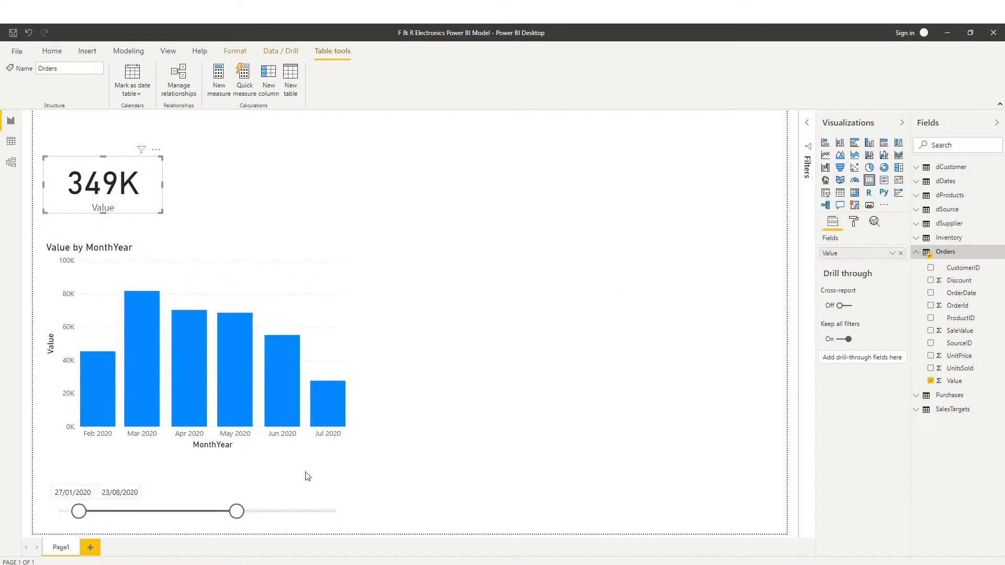
# Try the DateKey slicer with an end date of 29/05/2020 and with an end date of 29/07/2020
pyautogui.click(210, 494)
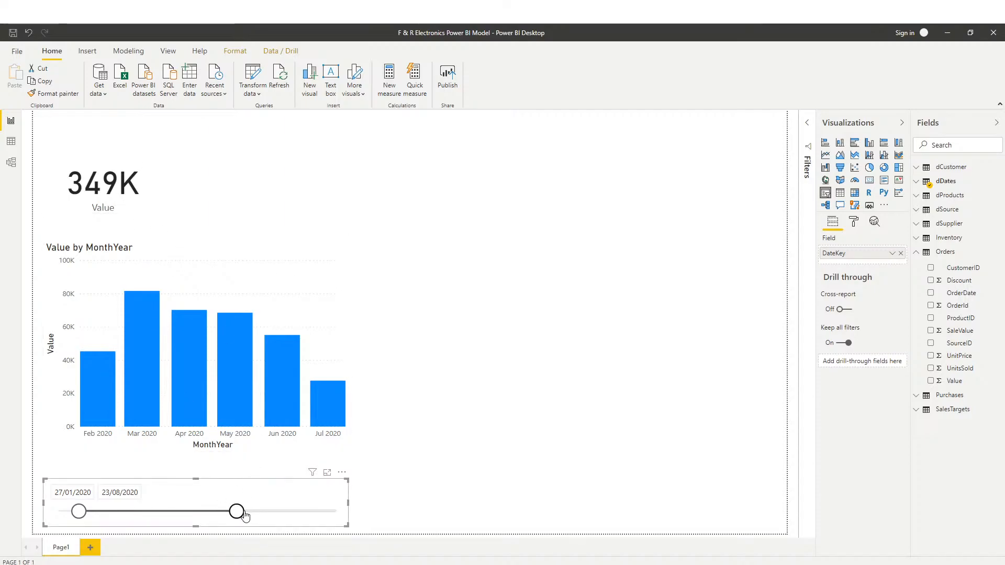
pyautogui.moveTo(238, 515); pyautogui.dragTo(173, 520)
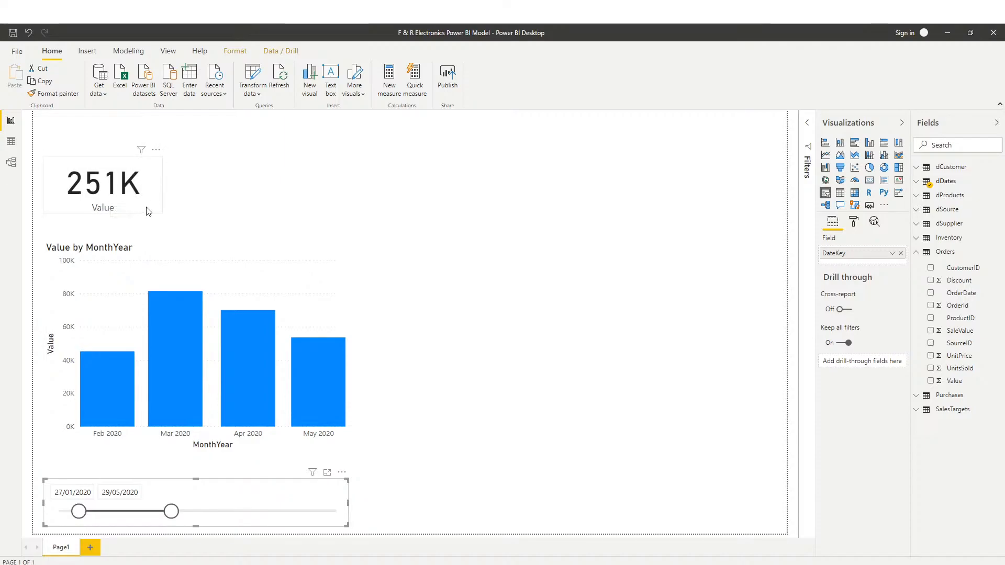
pyautogui.click(247, 281)
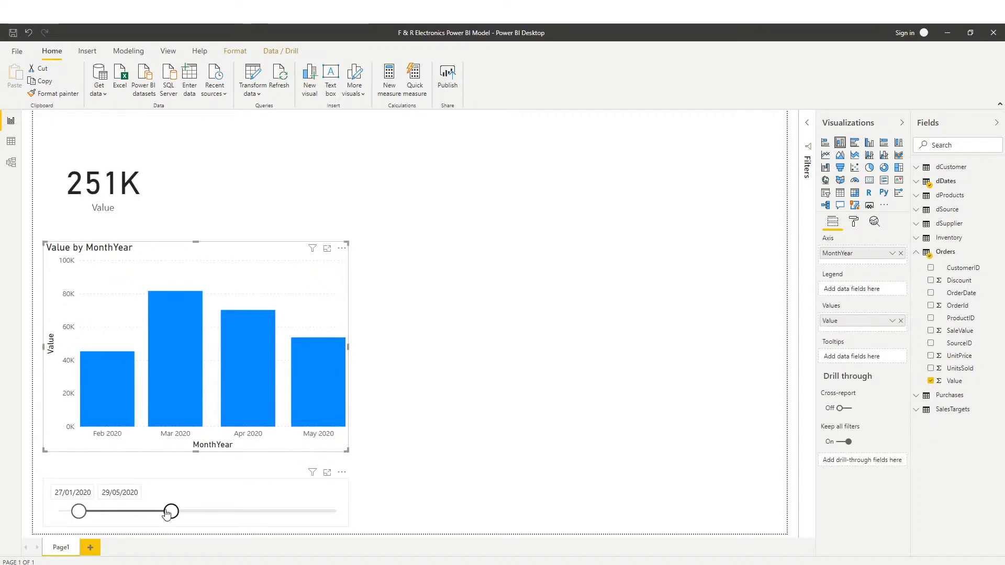
pyautogui.click(370, 296)
pyautogui.click(322, 293)
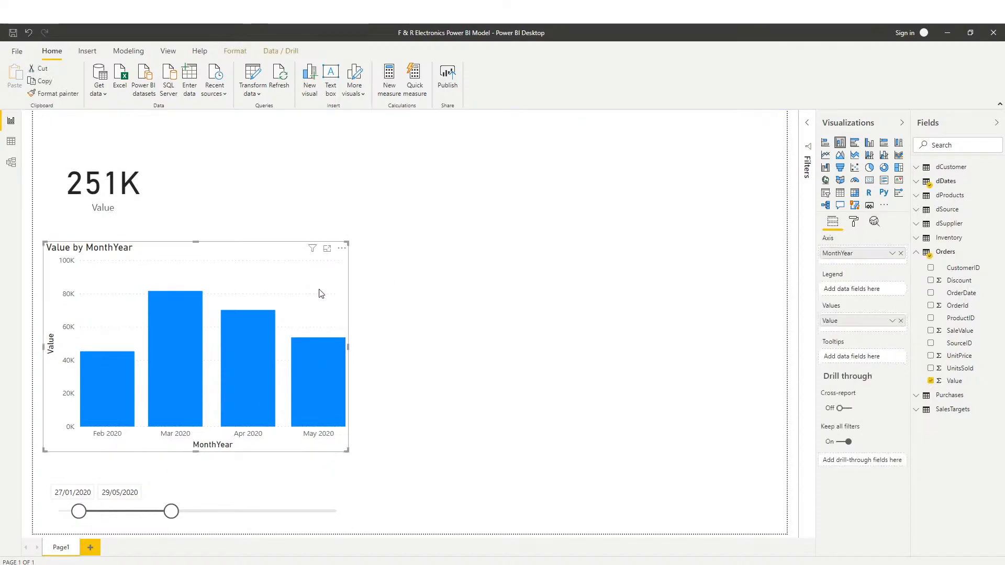
pyautogui.moveTo(171, 511); pyautogui.dragTo(217, 512)
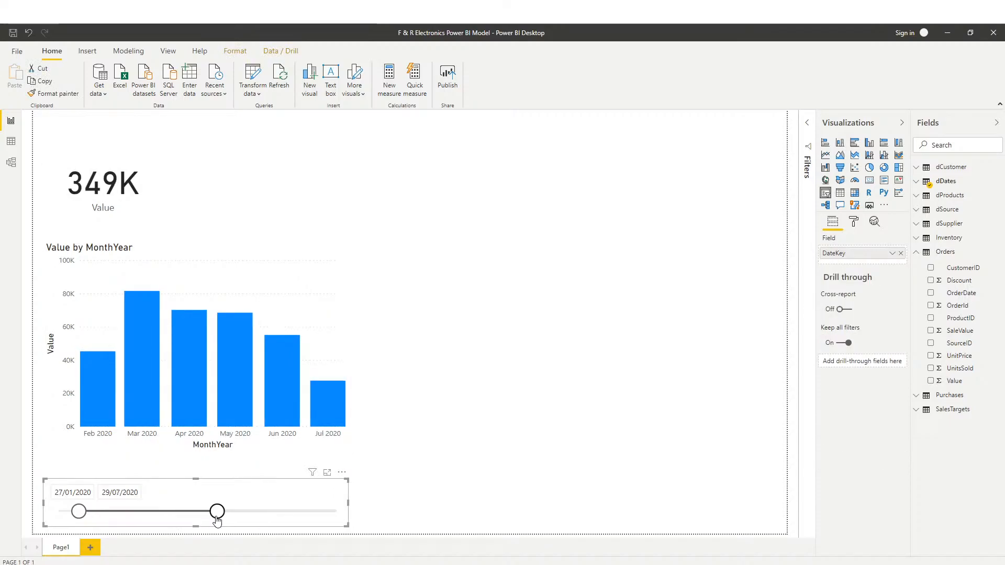
pyautogui.click(527, 340)
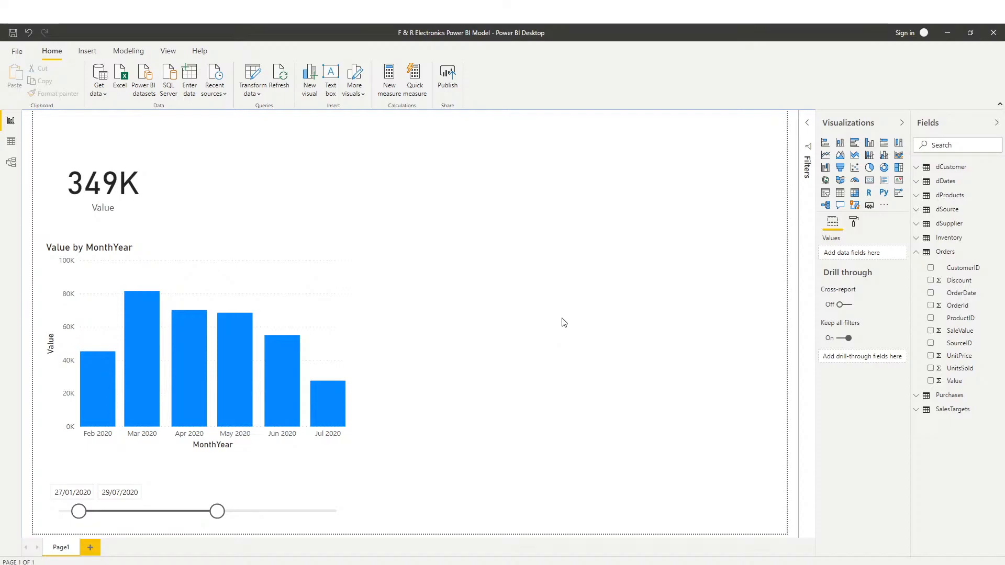
# Convert the Value by MonthYear chart to a line and stacked column chart with Target from SalesTargets as the line values
pyautogui.click(275, 296)
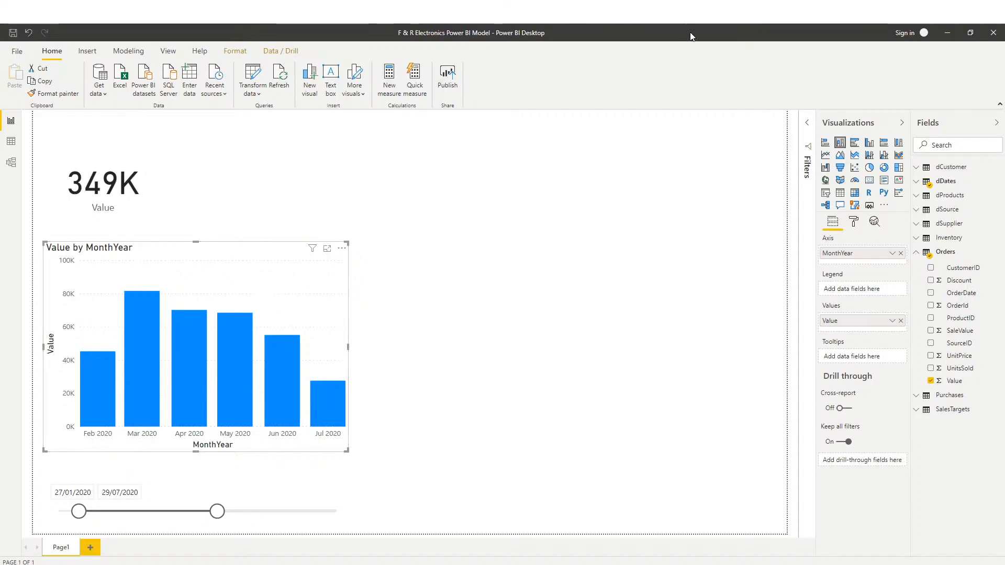
pyautogui.click(869, 156)
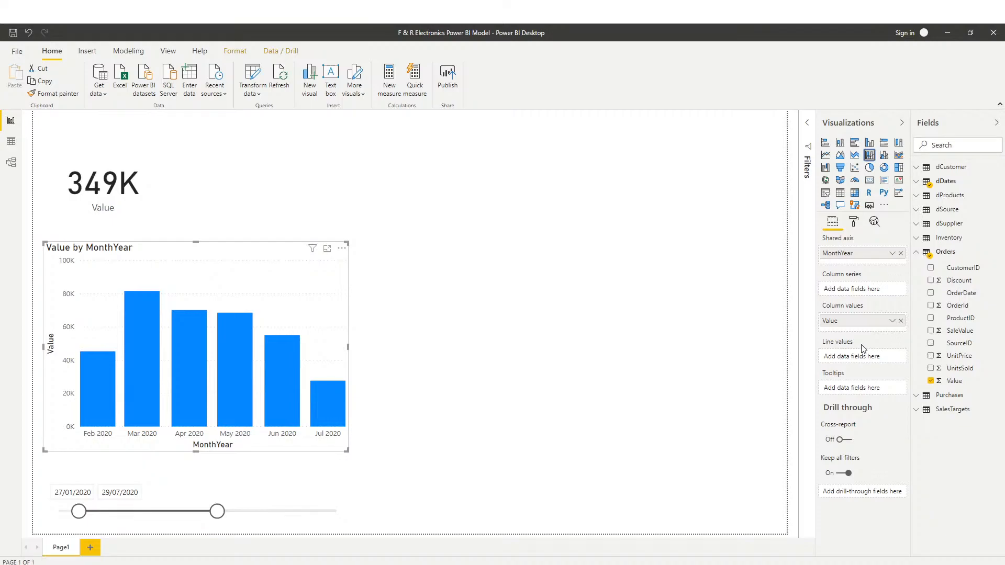
pyautogui.click(950, 409)
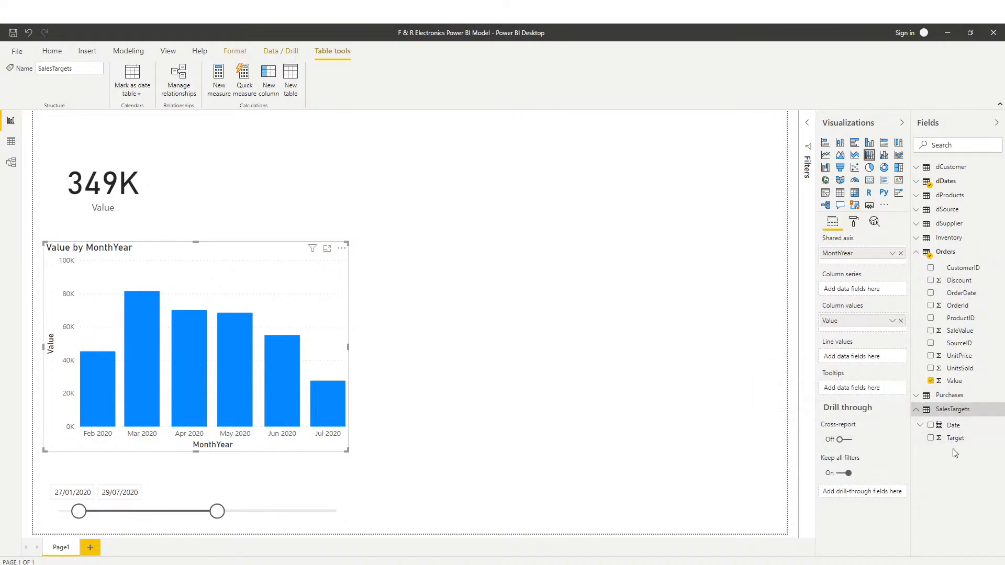
pyautogui.moveTo(955, 438); pyautogui.dragTo(848, 360)
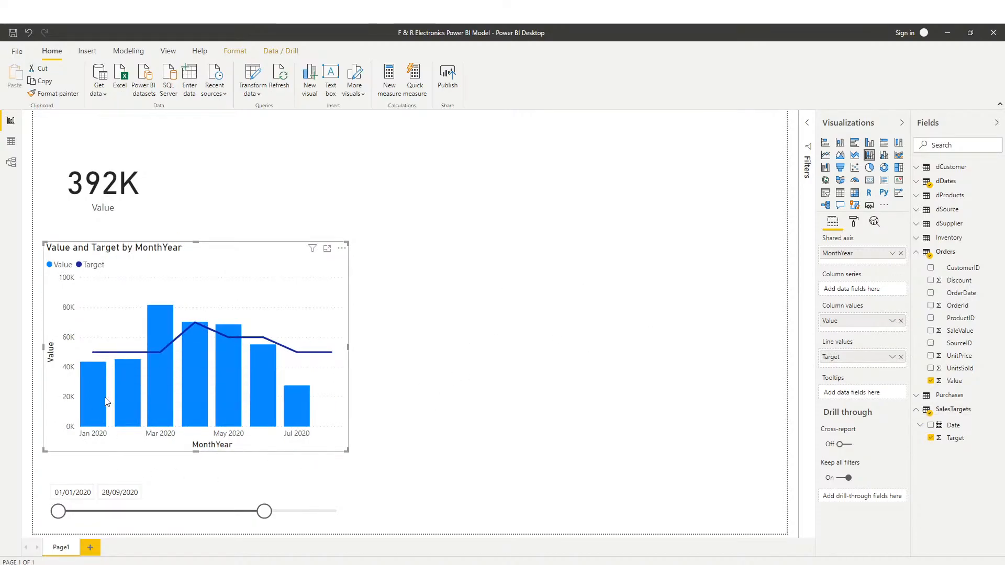
# Examine the monthly value columns against the target line, and check which fields the dSource table offers
pyautogui.moveTo(106, 402)
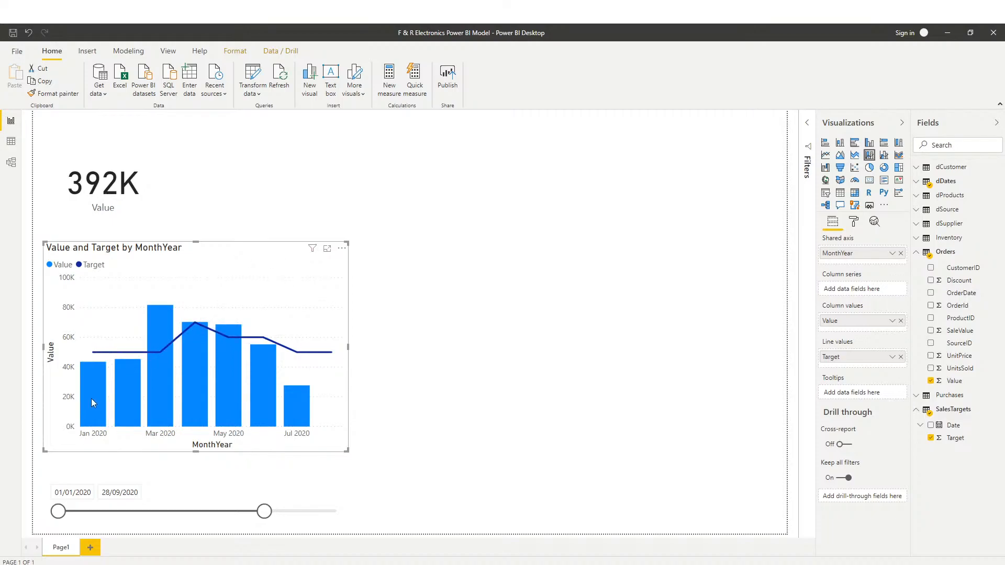
pyautogui.moveTo(124, 382)
pyautogui.moveTo(163, 361)
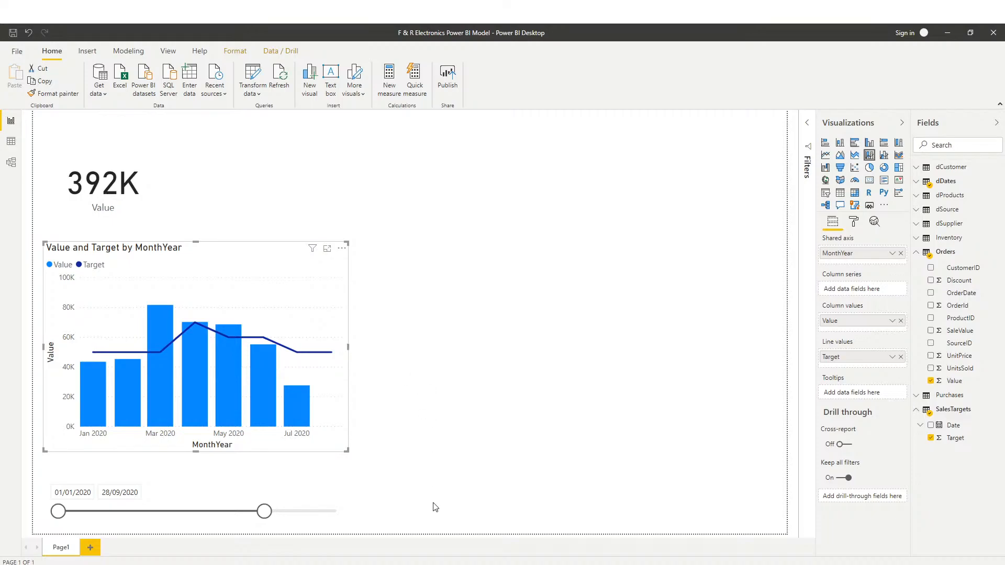
pyautogui.click(916, 252)
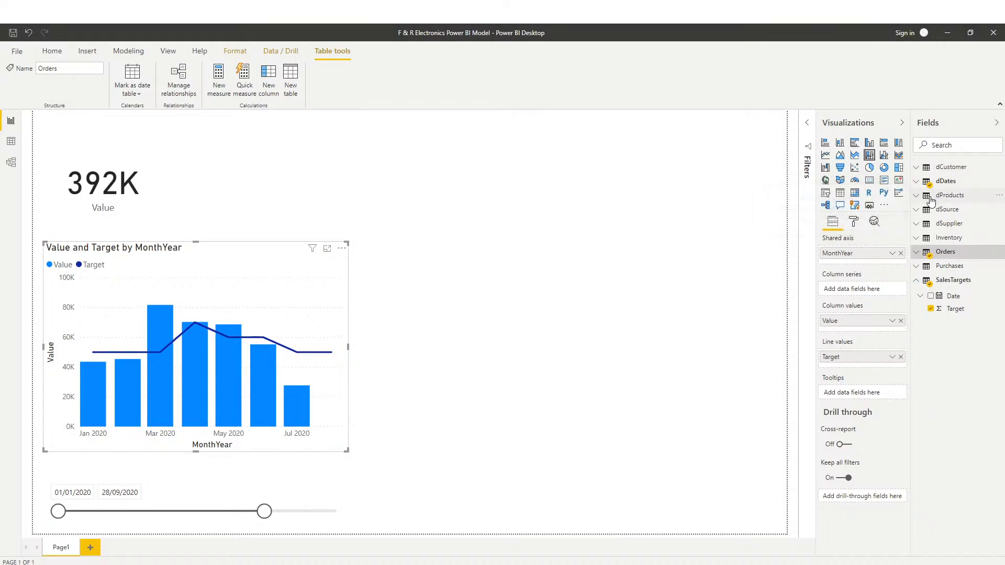
pyautogui.click(917, 210)
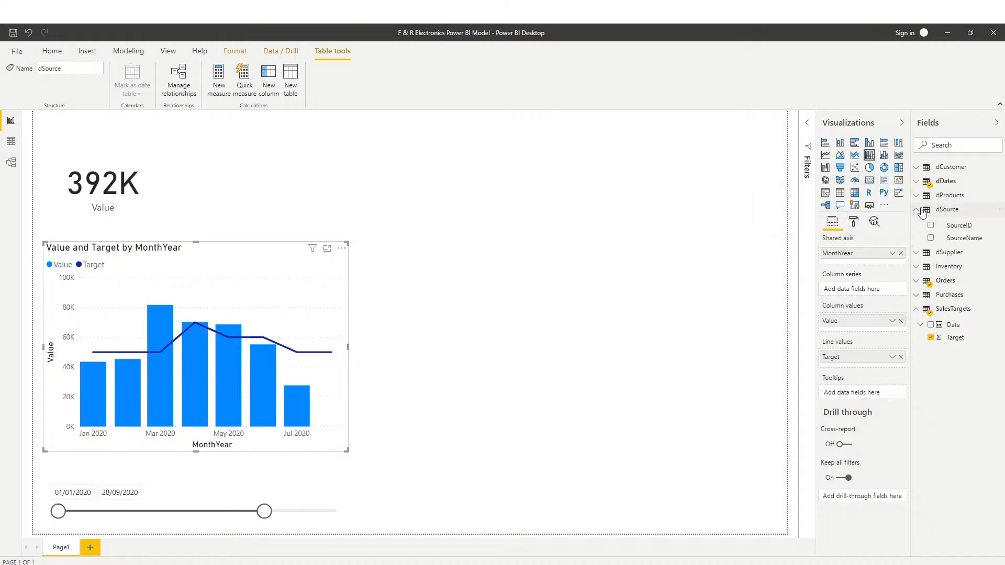
pyautogui.click(917, 209)
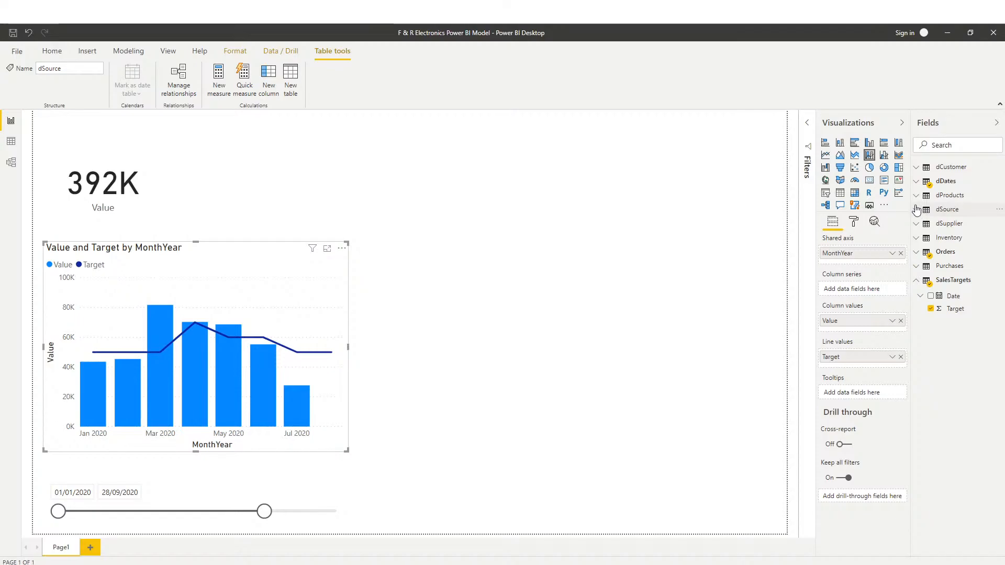
pyautogui.click(411, 314)
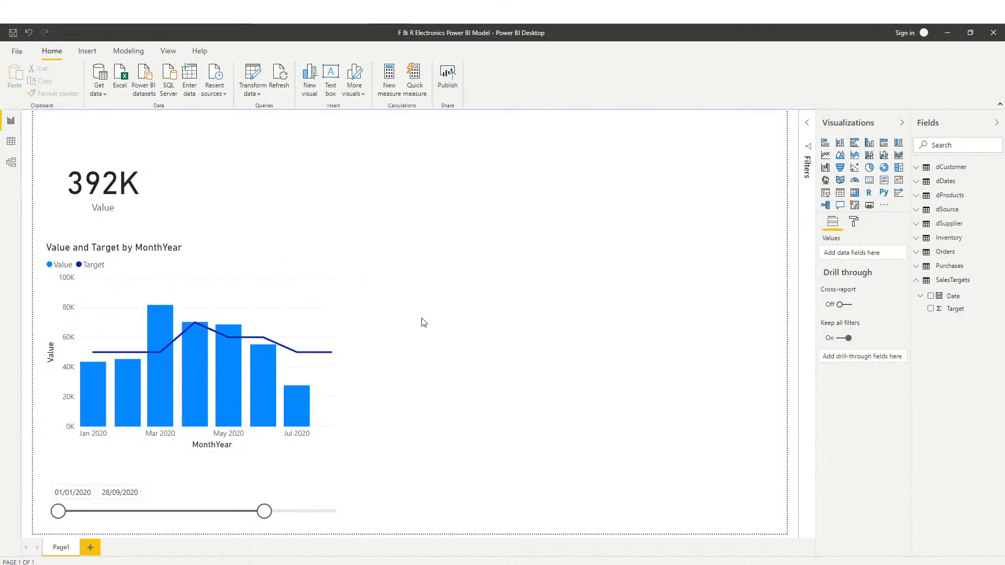
pyautogui.click(313, 295)
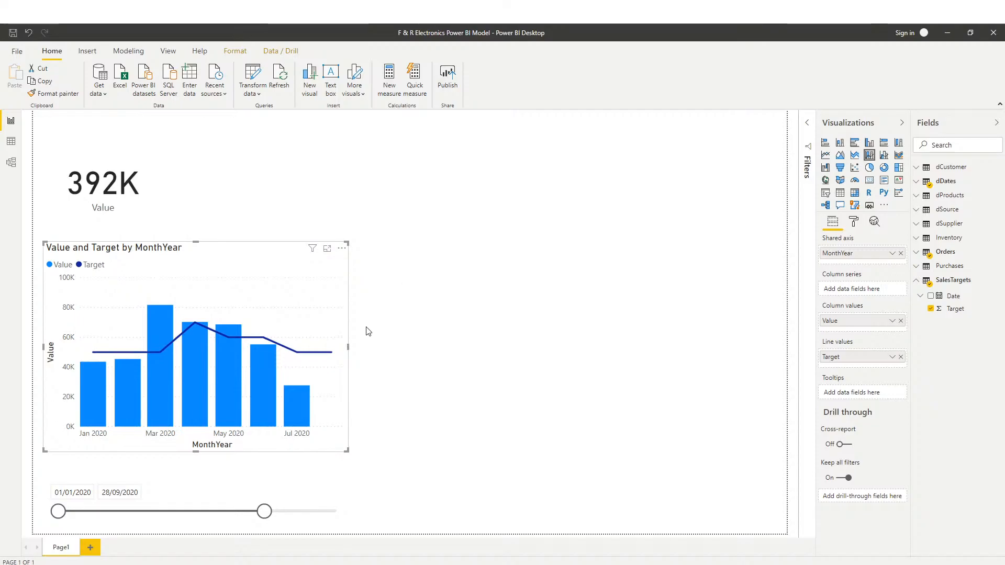
pyautogui.click(426, 348)
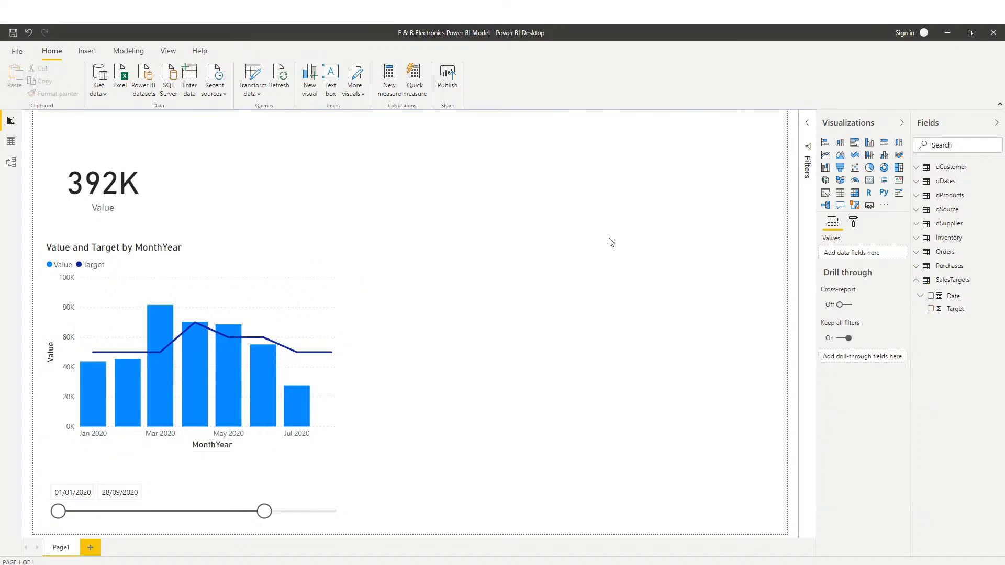
# Add a narrow stacked column chart beside the Value and Target chart, matching its vertical position and height
pyautogui.click(841, 143)
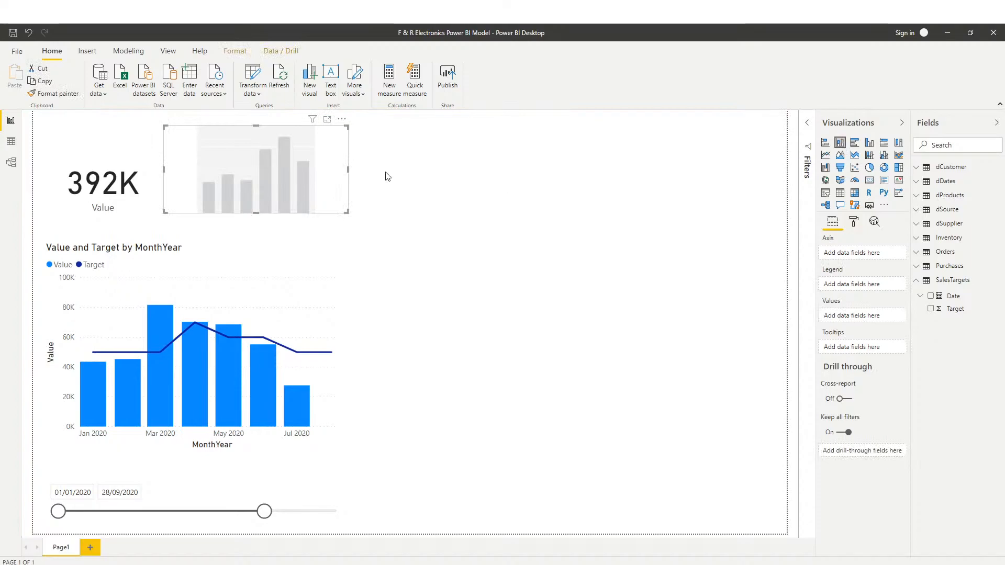
pyautogui.moveTo(302, 177); pyautogui.dragTo(506, 286)
pyautogui.moveTo(447, 330); pyautogui.dragTo(432, 453)
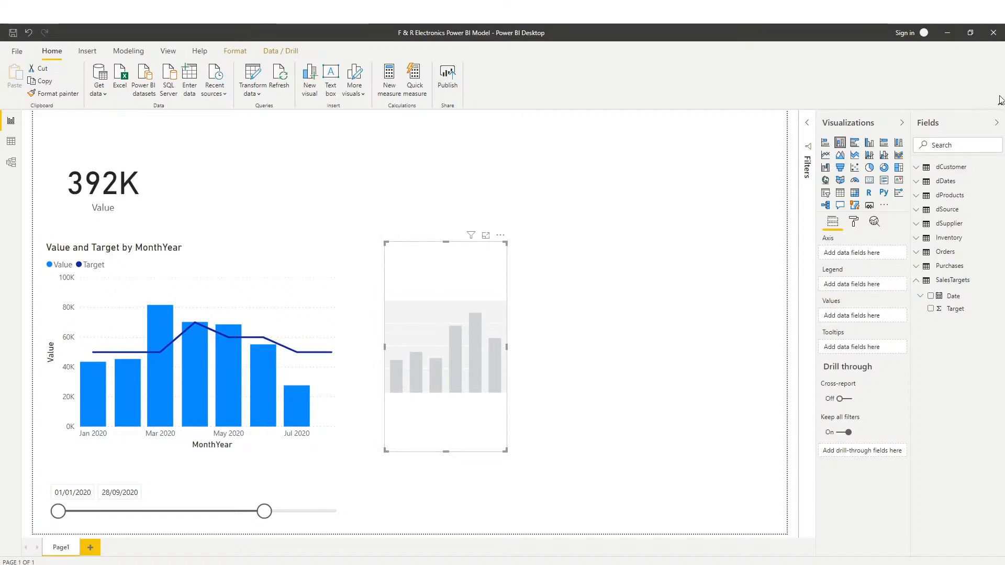
# Plot Value from Orders against SourceName from dSource in the new stacked column chart
pyautogui.click(922, 209)
pyautogui.moveTo(972, 243); pyautogui.dragTo(871, 256)
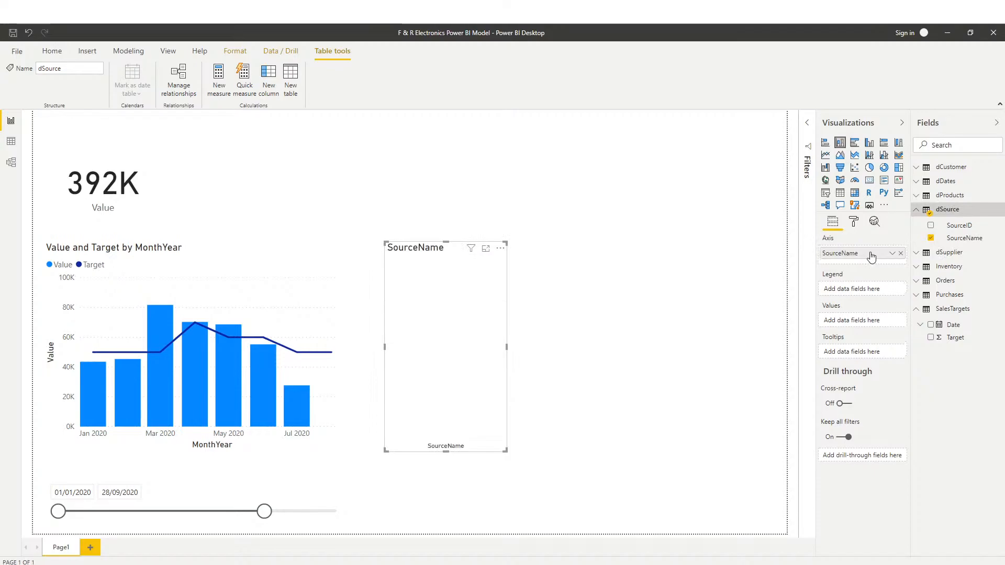
pyautogui.click(917, 210)
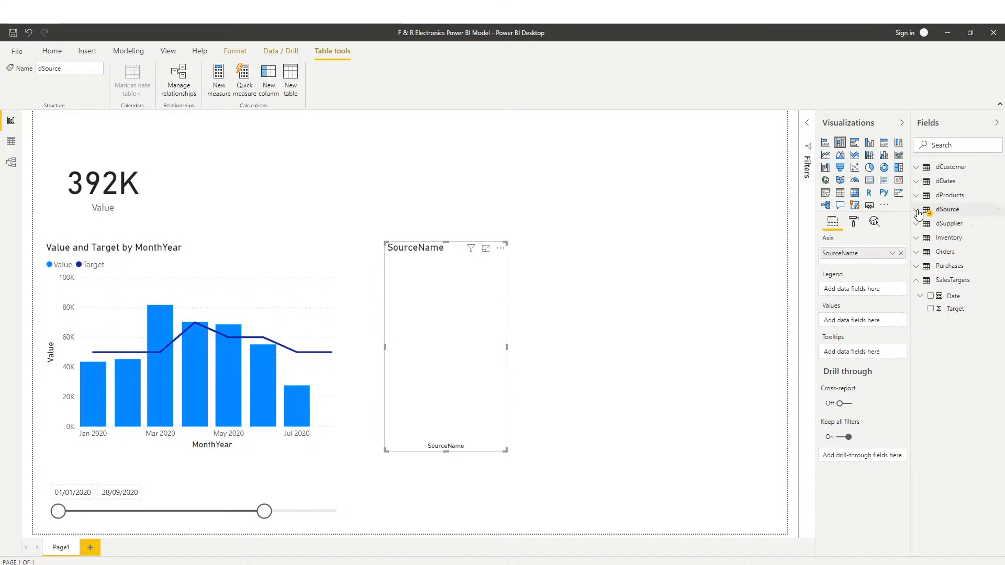
pyautogui.click(919, 252)
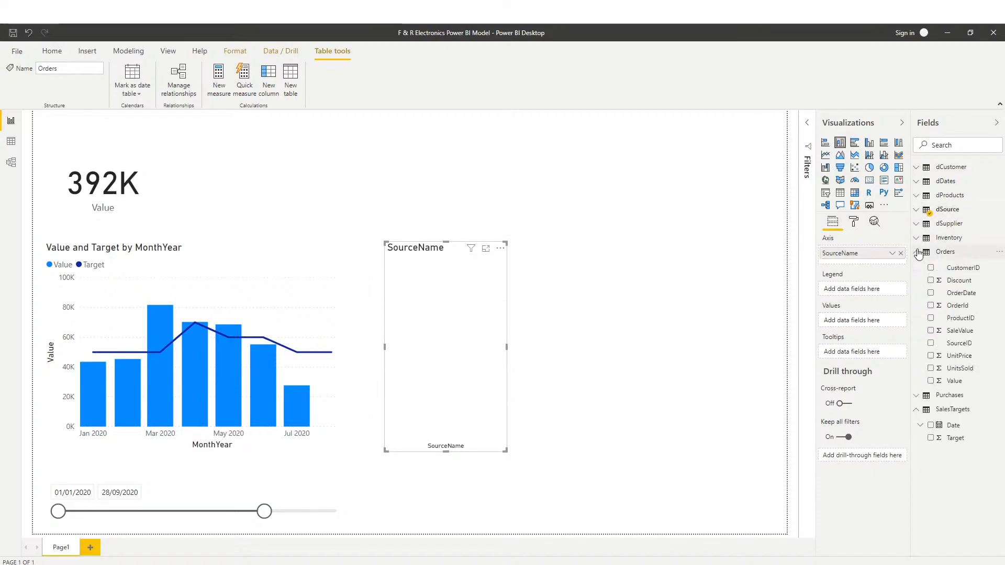
pyautogui.moveTo(959, 388); pyautogui.dragTo(856, 328)
pyautogui.click(916, 252)
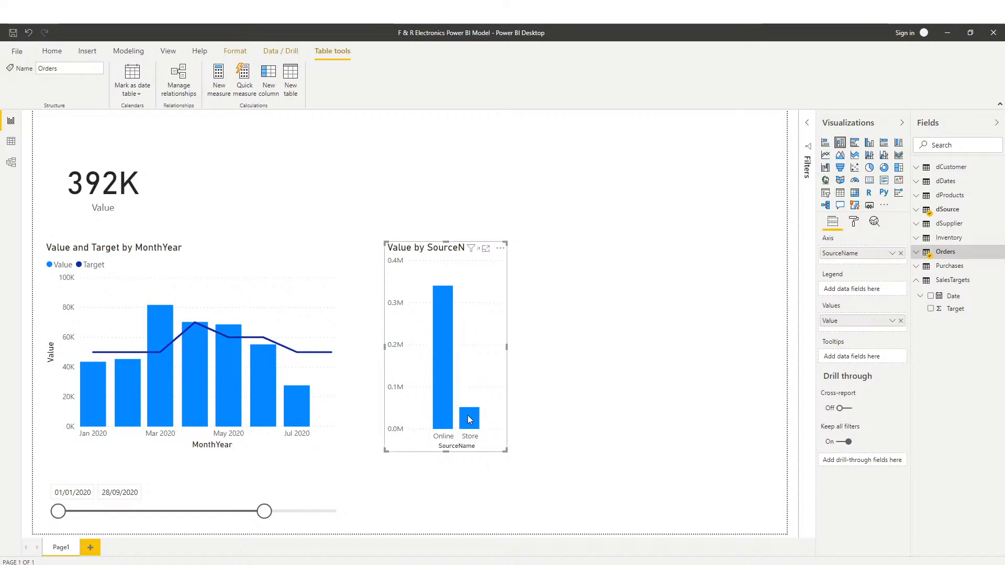
# Set the DateKey slicer's end date to 21/08/2020
pyautogui.moveTo(469, 420)
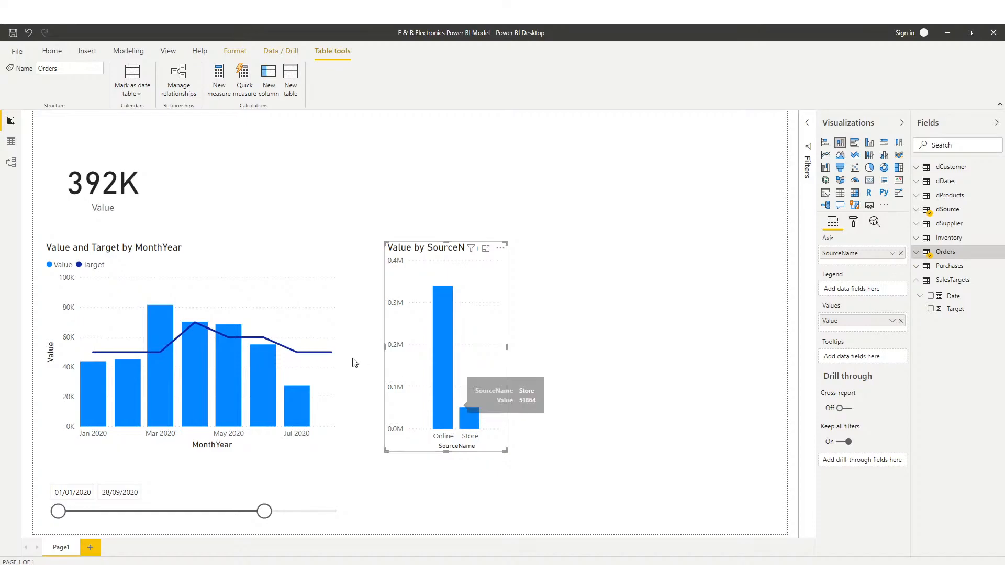
pyautogui.moveTo(264, 512); pyautogui.dragTo(235, 515)
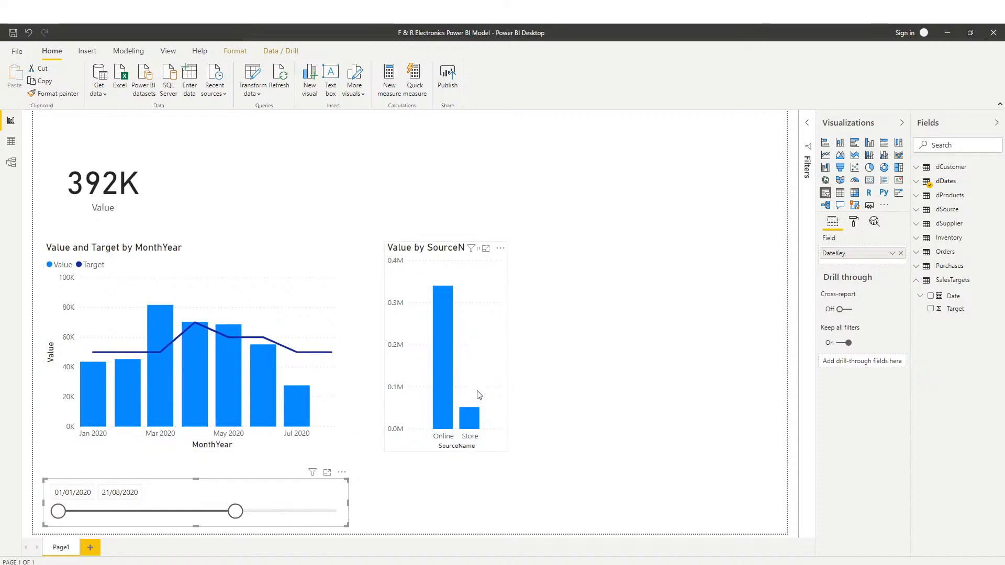
pyautogui.click(502, 348)
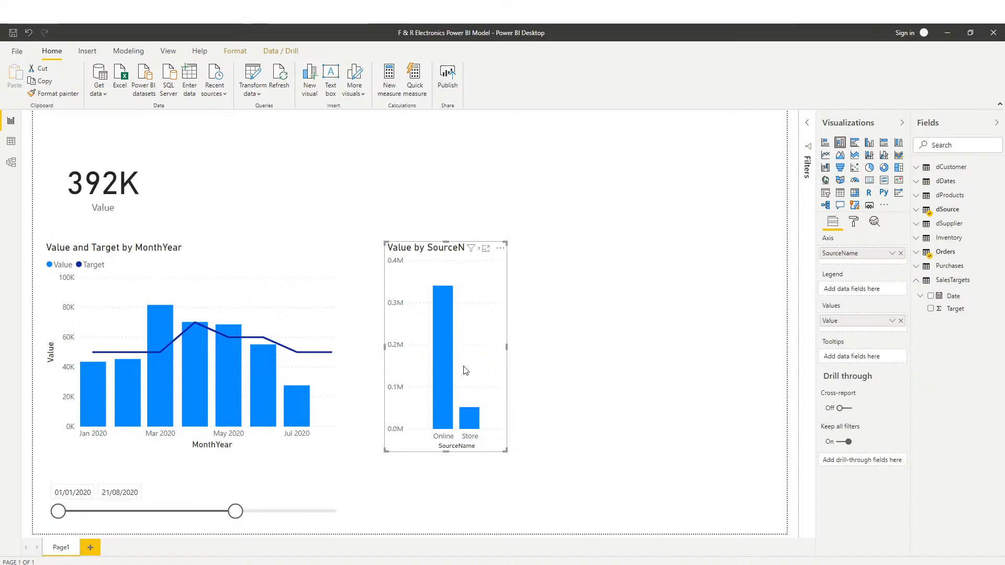
# Cross-highlight the report by Store and by Online in the source chart to compare their monthly order values
pyautogui.click(474, 418)
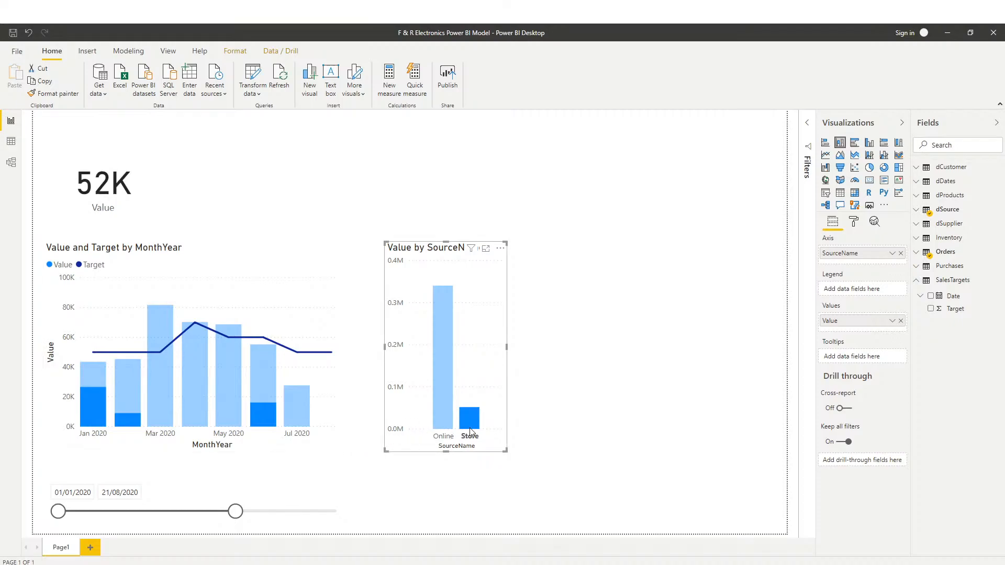
pyautogui.moveTo(474, 426)
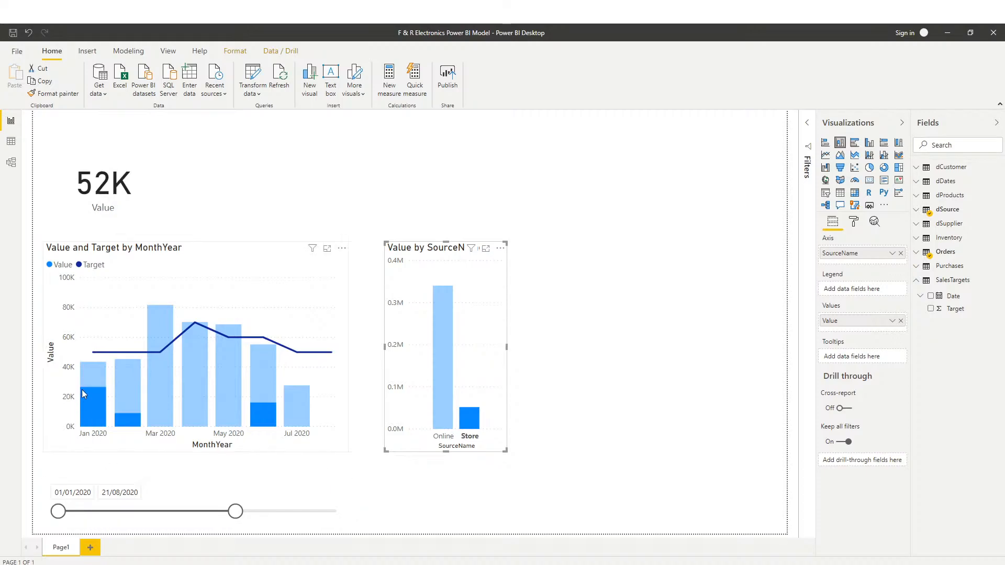
pyautogui.moveTo(168, 422)
pyautogui.click(463, 425)
pyautogui.click(446, 396)
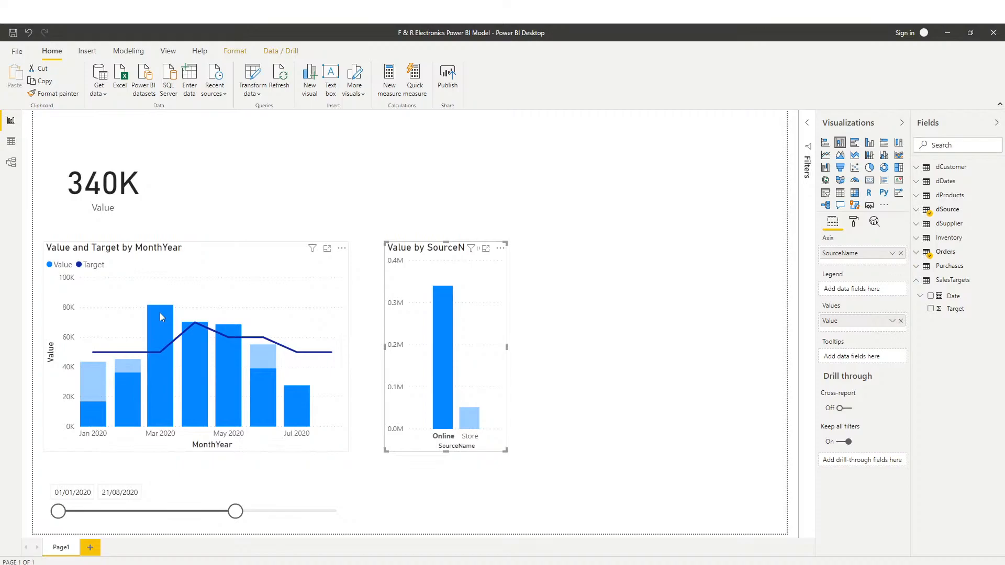
# Check the March 2020 column's Online order value and clear the Online cross-highlight from the report
pyautogui.moveTo(166, 311)
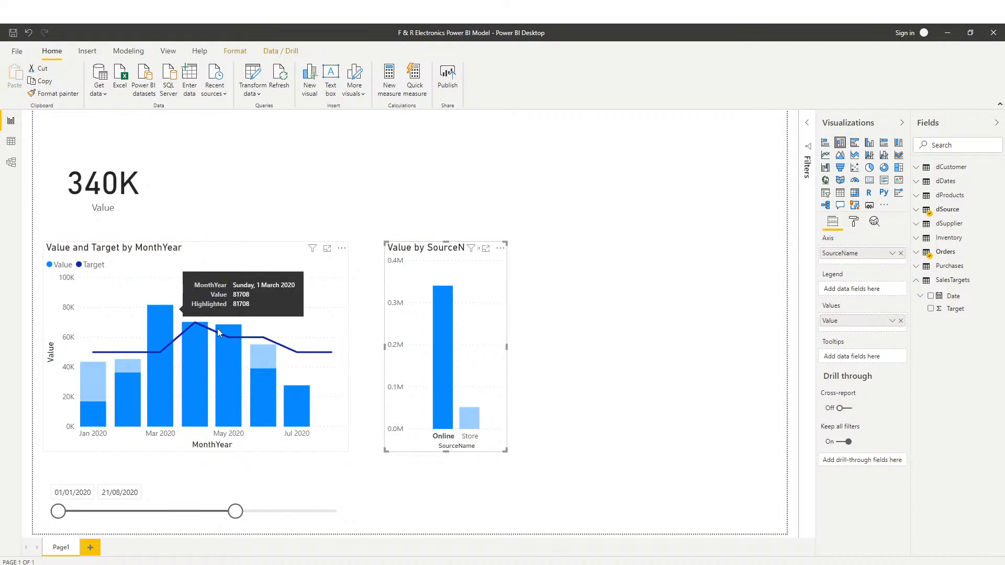
pyautogui.click(448, 382)
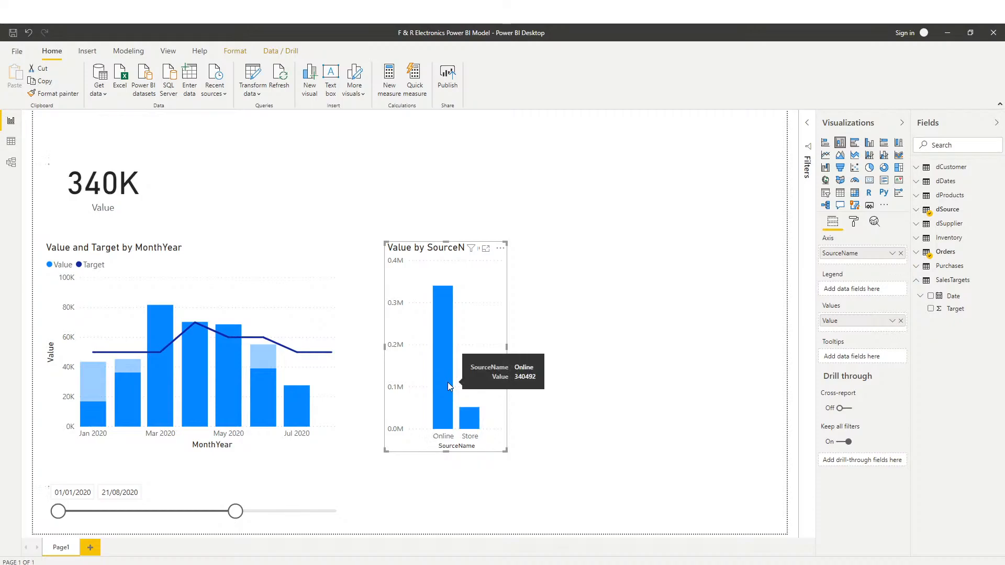
pyautogui.click(579, 387)
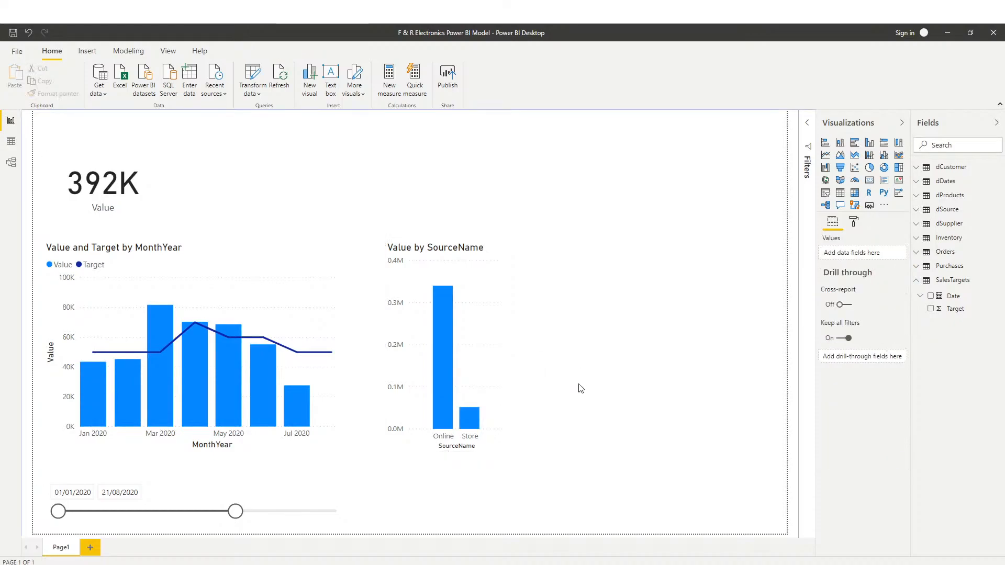
pyautogui.click(493, 327)
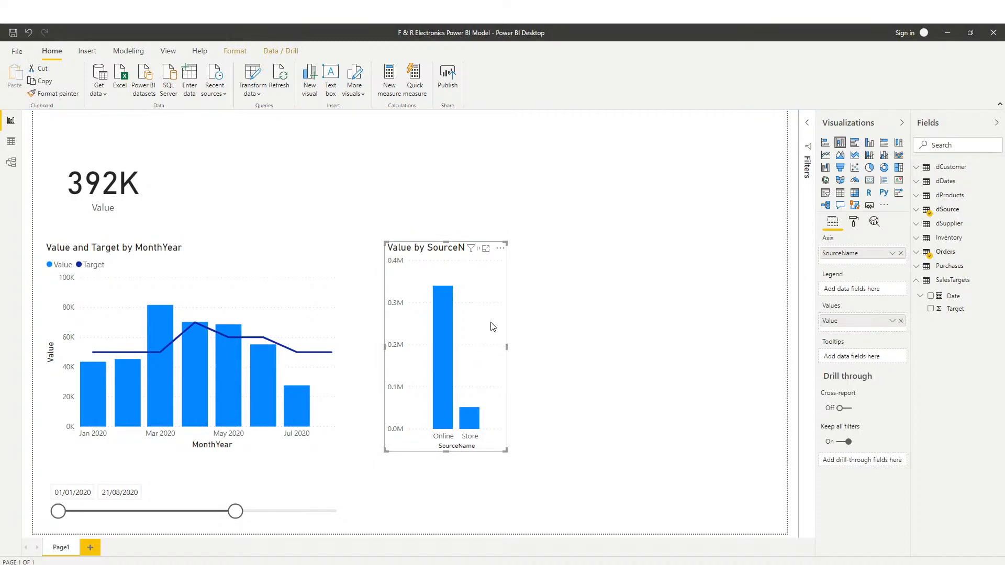
pyautogui.click(524, 334)
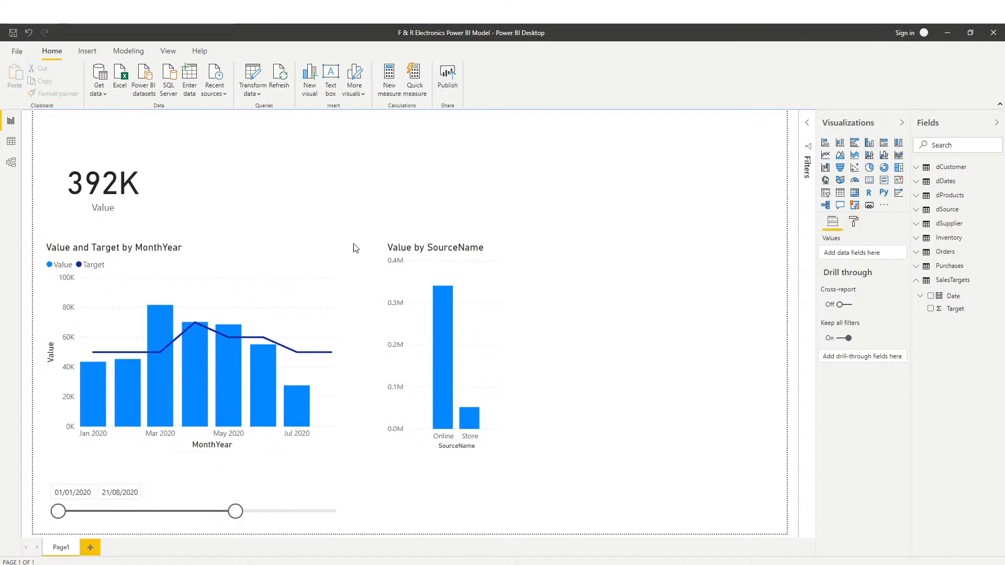
# Set the default column color of the Value and Target by MonthYear chart to the purple theme color
pyautogui.click(306, 299)
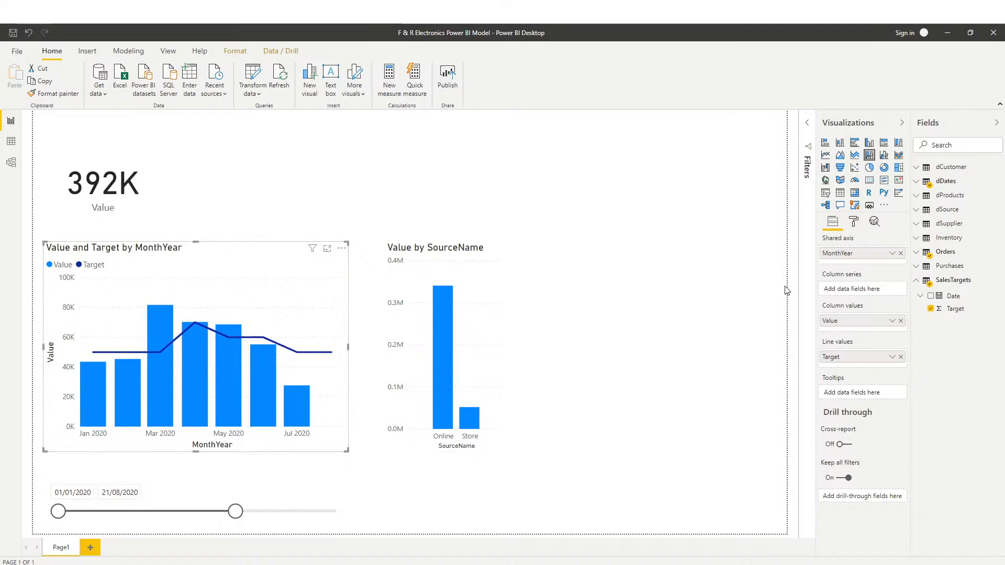
pyautogui.click(856, 227)
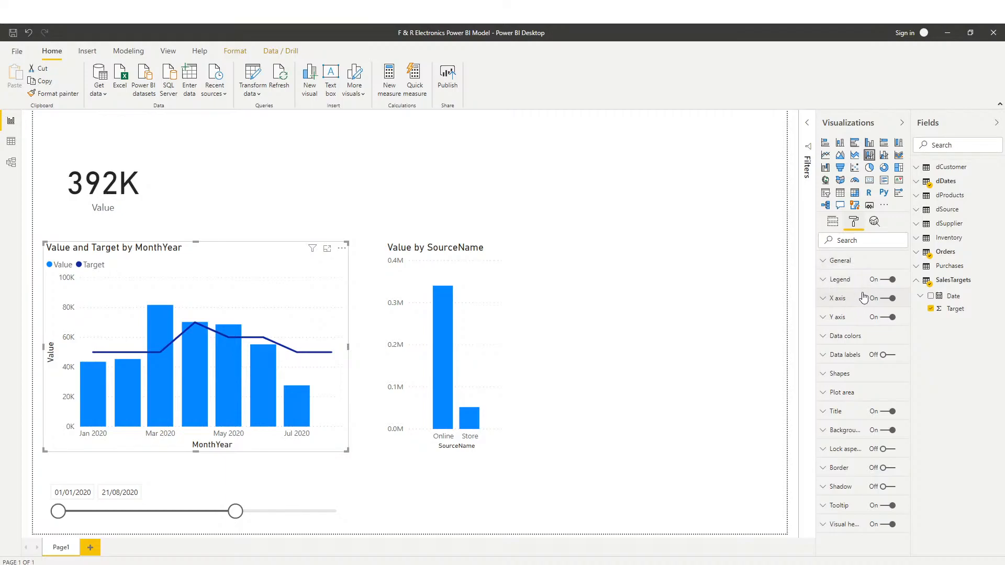
pyautogui.click(822, 280)
pyautogui.click(823, 279)
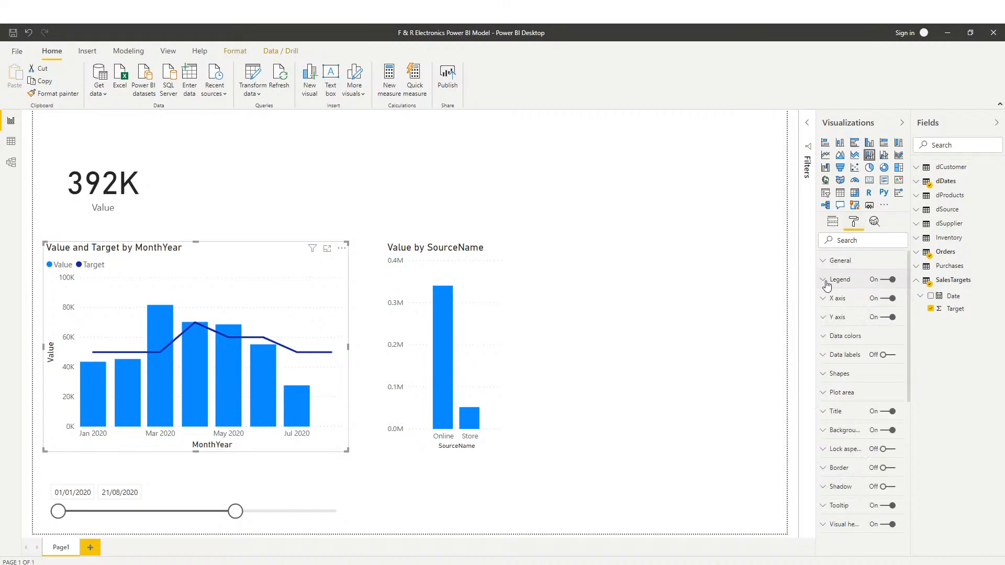
pyautogui.click(826, 336)
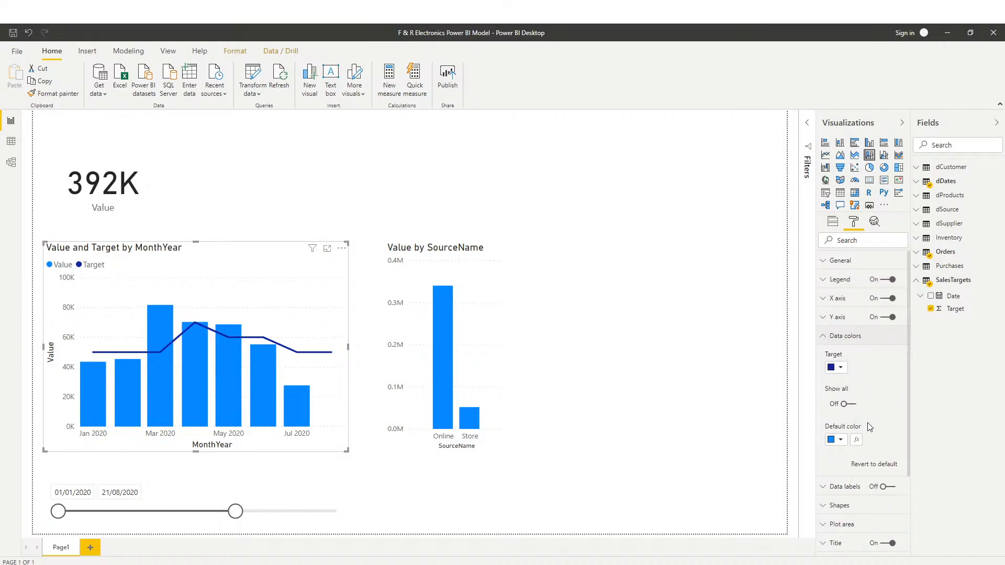
pyautogui.click(844, 442)
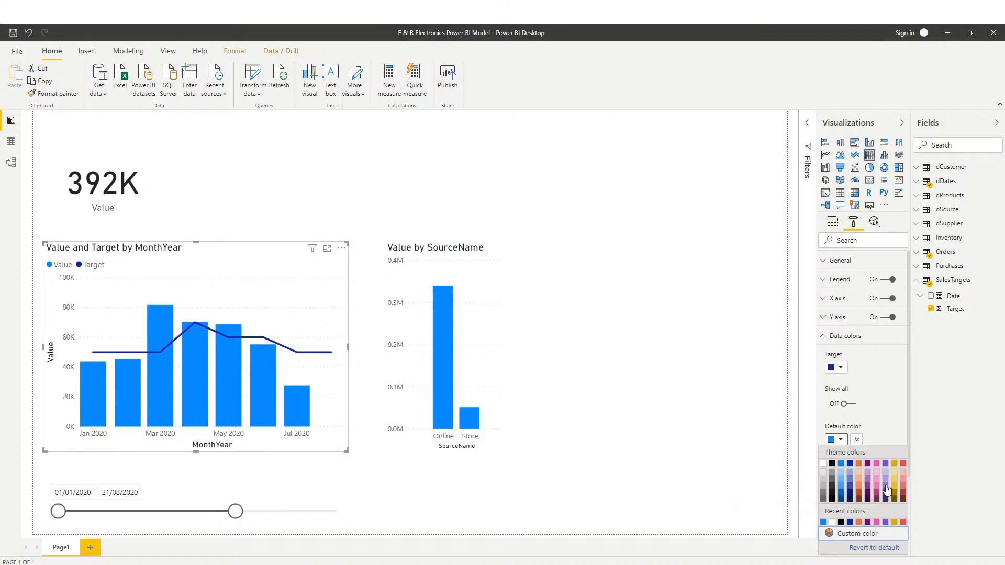
pyautogui.click(885, 464)
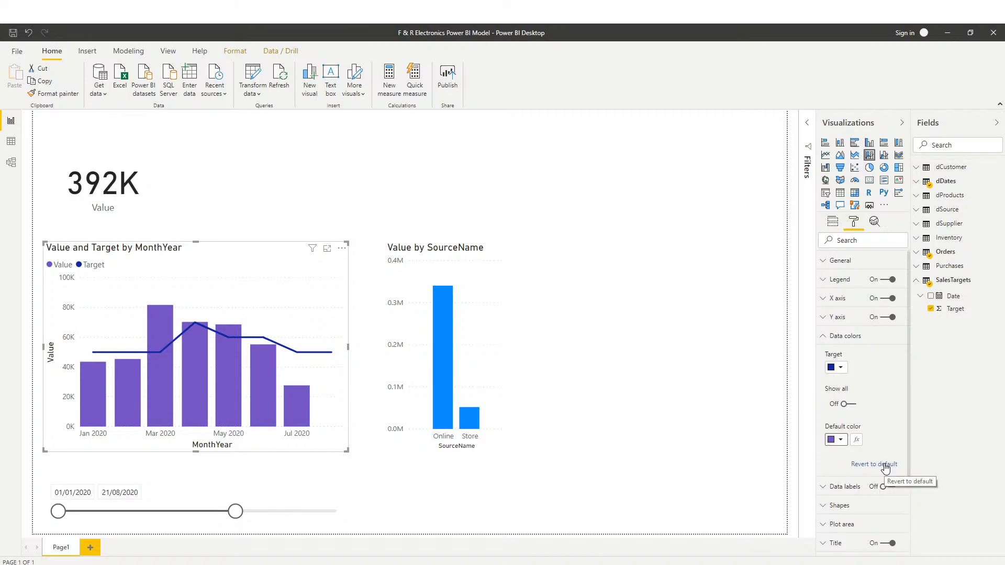
# Set the Target line's color in the monthly chart to the red theme color
pyautogui.click(840, 367)
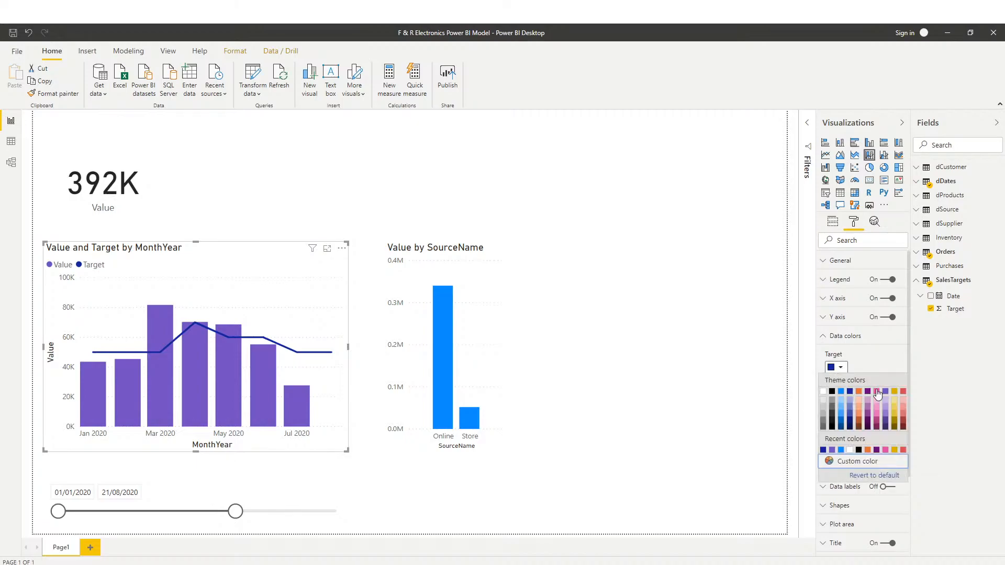
pyautogui.click(903, 392)
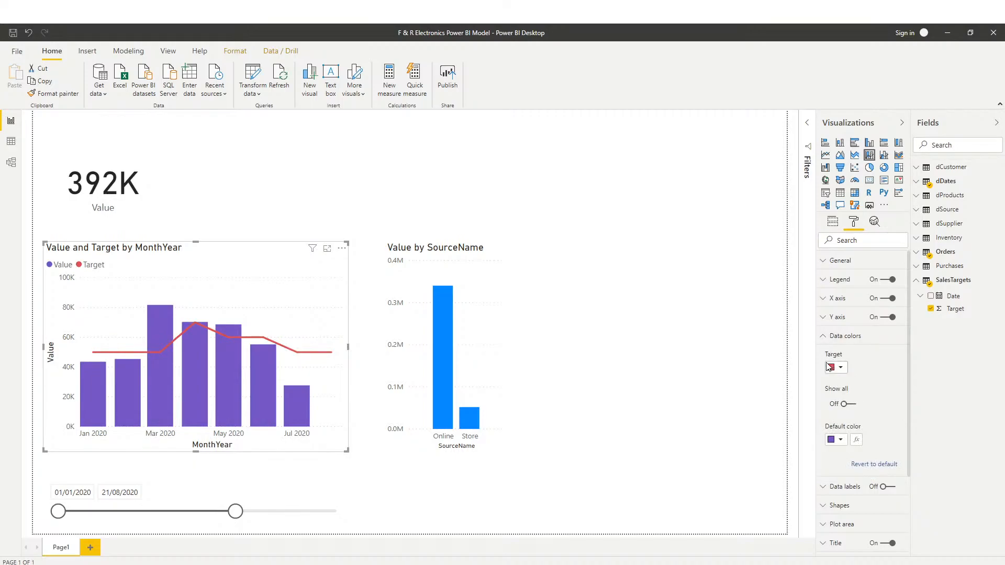
pyautogui.click(826, 341)
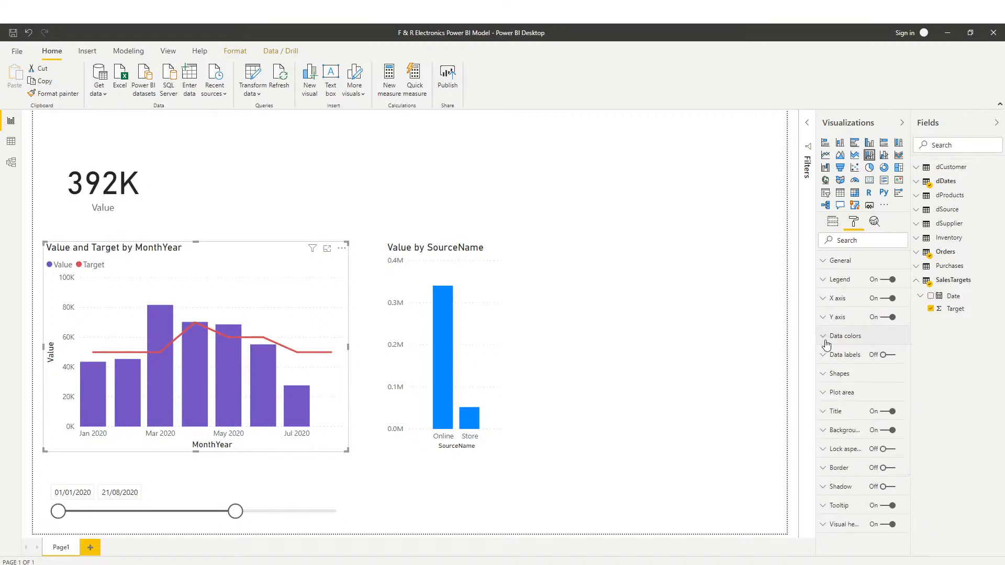
# Set the default column color of the Value by SourceName chart to orange
pyautogui.click(492, 361)
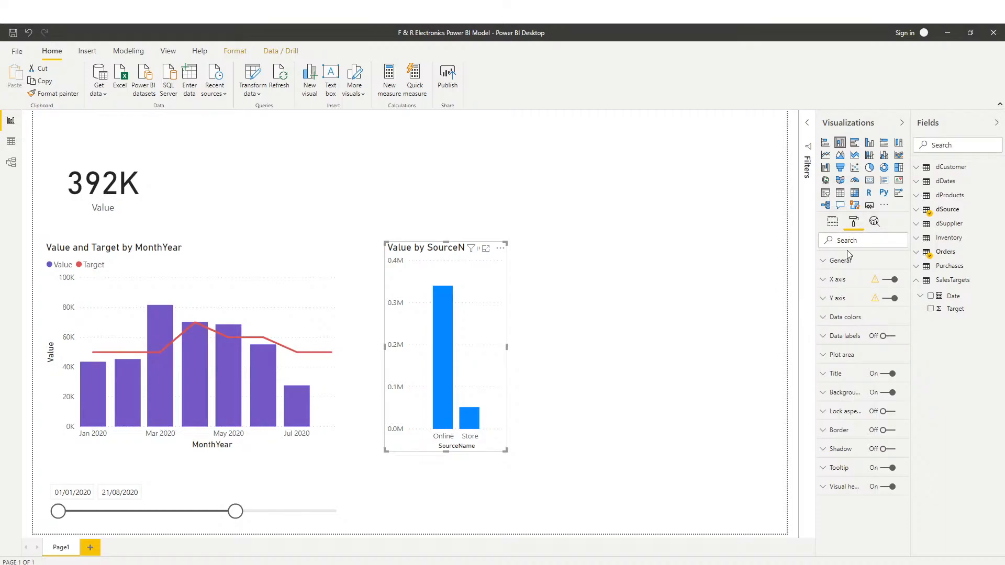
pyautogui.click(836, 320)
pyautogui.click(846, 390)
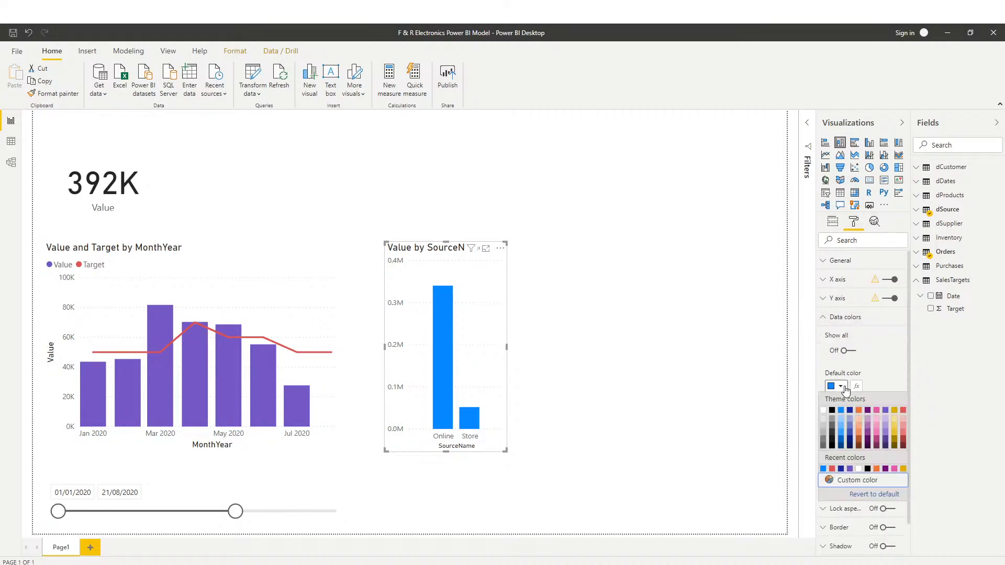
pyautogui.click(861, 416)
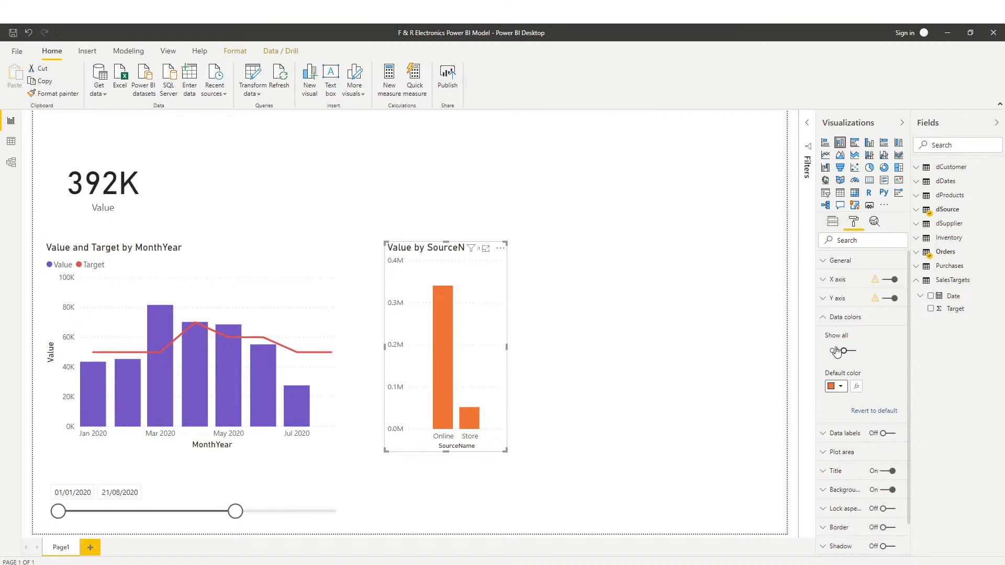
pyautogui.click(652, 359)
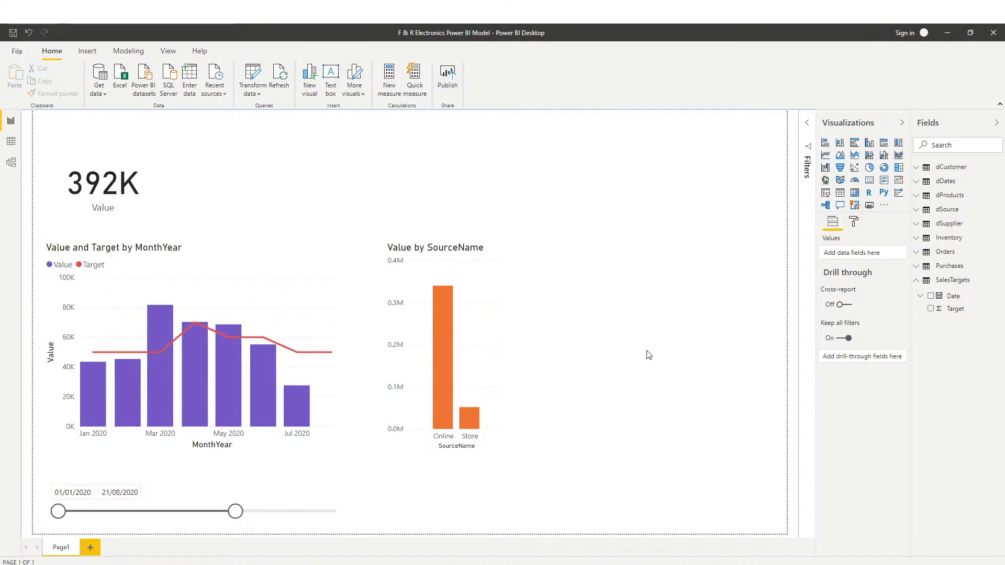
# Add a donut chart beside the source chart, align its upper edge with the other charts and make it taller
pyautogui.click(884, 167)
pyautogui.moveTo(344, 201); pyautogui.dragTo(706, 296)
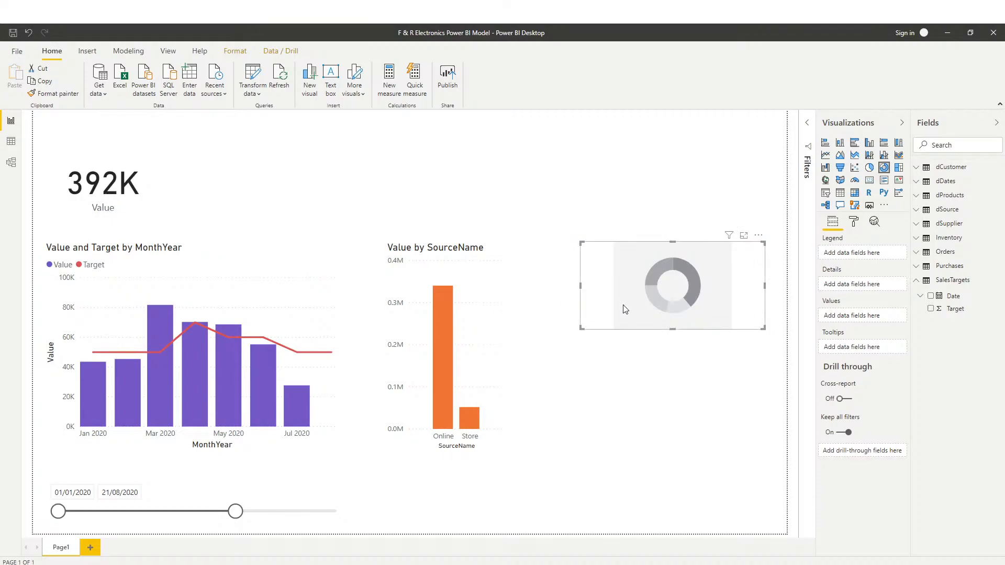
pyautogui.moveTo(674, 330); pyautogui.dragTo(677, 372)
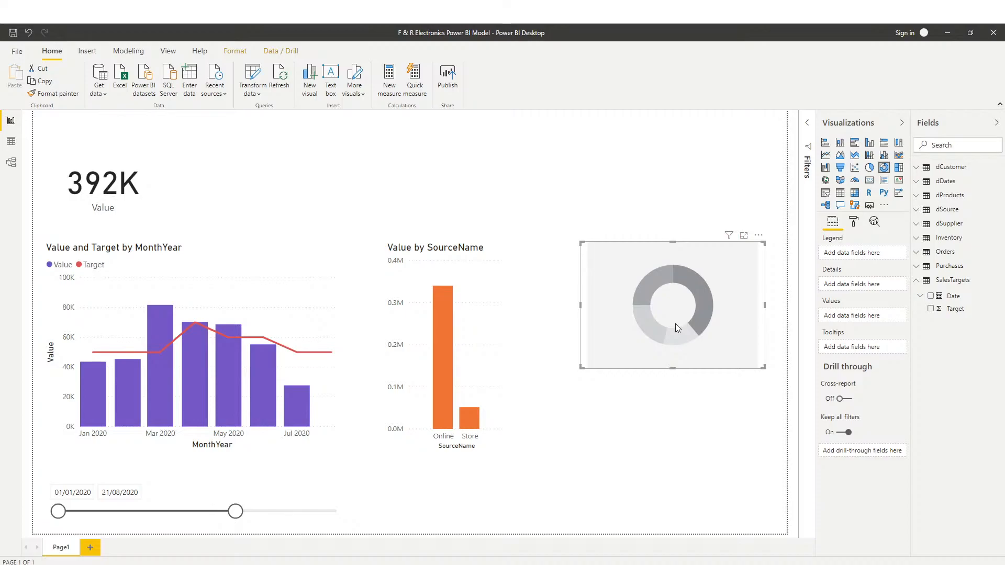
# Add ProductCategory, ProductManufacturer and ProductName from dProducts to the donut chart's legend as a drill hierarchy
pyautogui.click(916, 283)
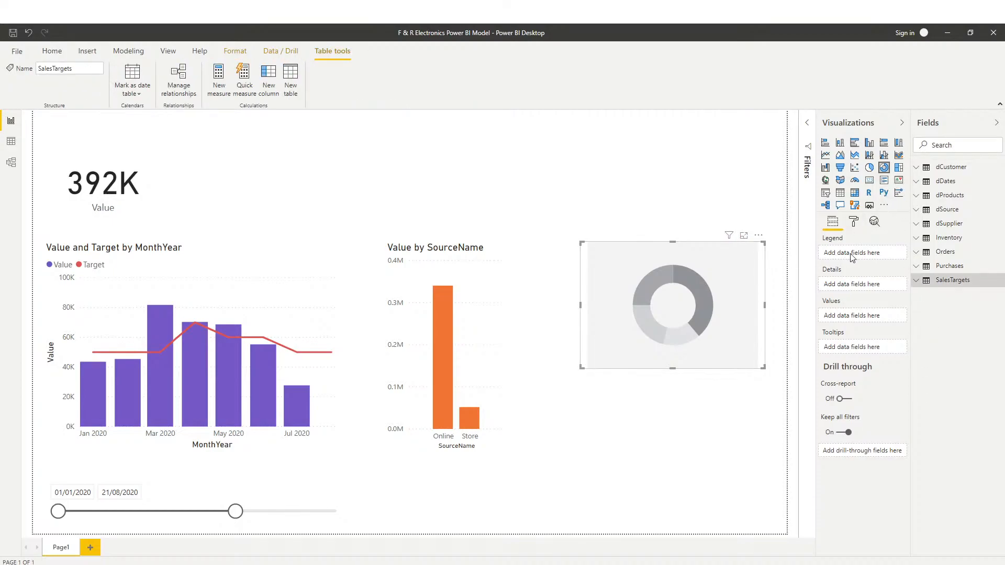
pyautogui.click(916, 196)
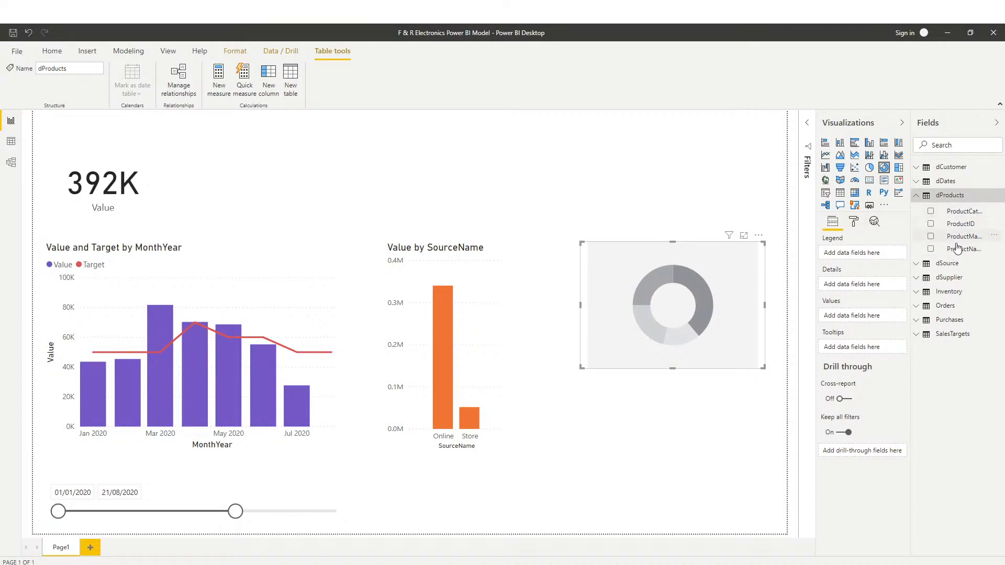
pyautogui.moveTo(879, 254); pyautogui.dragTo(879, 255)
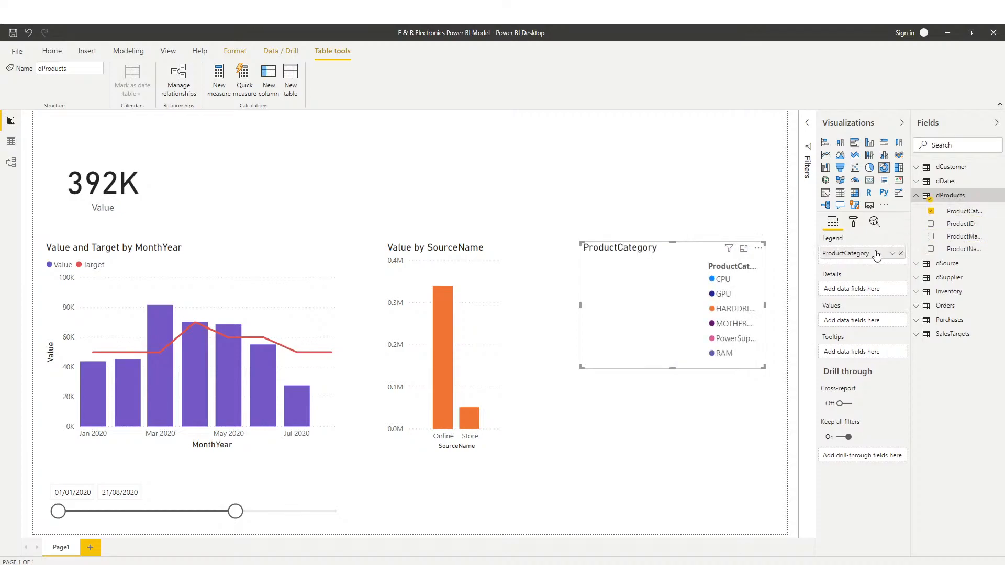
pyautogui.moveTo(962, 237); pyautogui.dragTo(897, 260)
pyautogui.moveTo(963, 249); pyautogui.dragTo(899, 279)
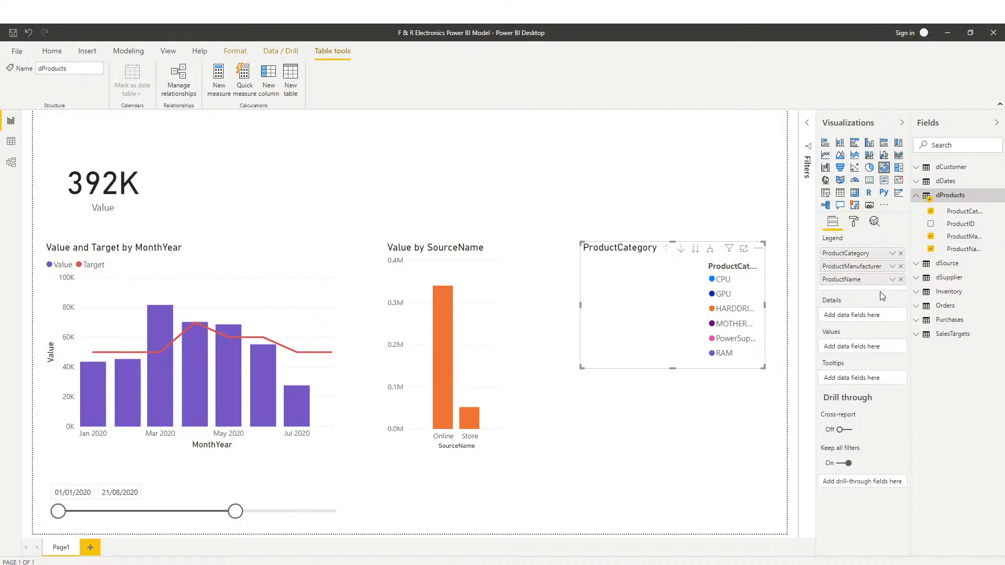
# Use Value from Orders as the donut chart's values and enlarge the chart downward and toward the source chart
pyautogui.click(917, 307)
pyautogui.moveTo(951, 434); pyautogui.dragTo(852, 355)
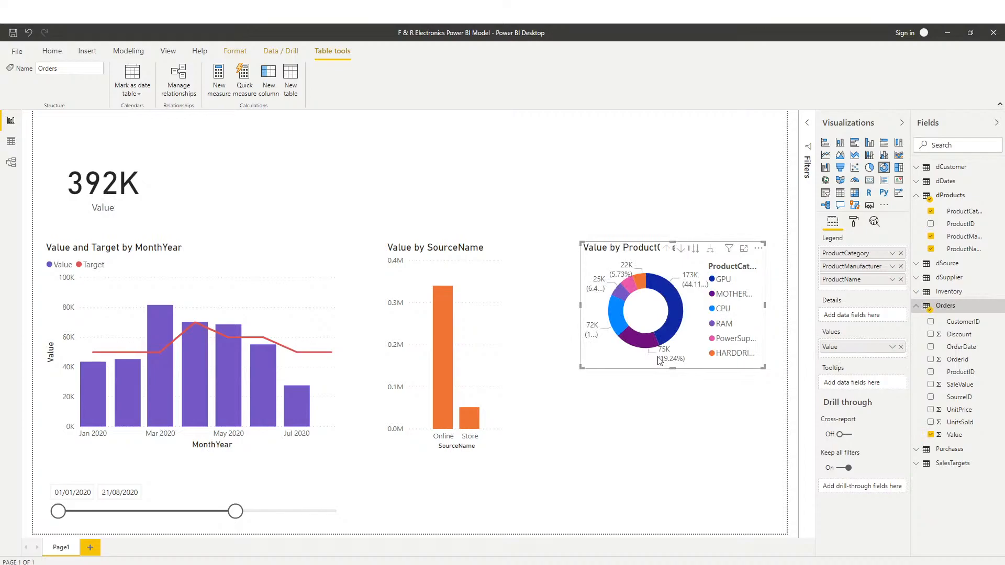
pyautogui.moveTo(674, 370); pyautogui.dragTo(673, 409)
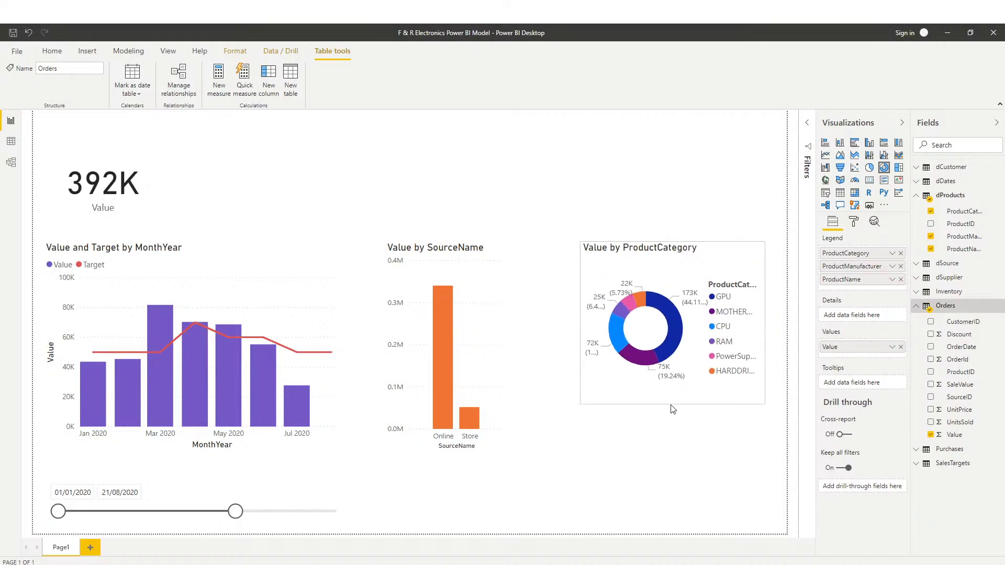
pyautogui.moveTo(581, 336); pyautogui.dragTo(548, 331)
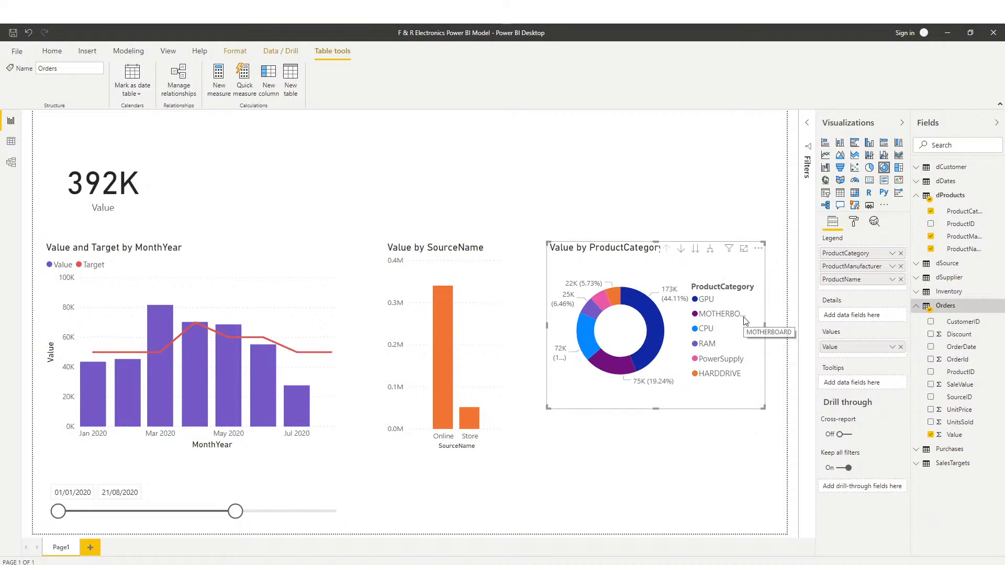
# Turn off the donut chart's legend and set its detail label style to All detail labels
pyautogui.click(854, 221)
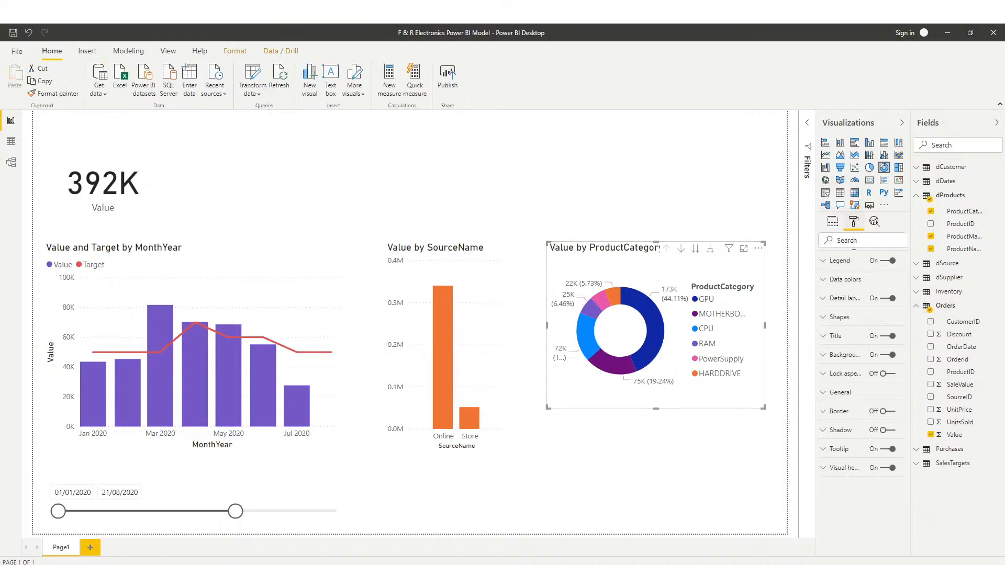
pyautogui.click(888, 262)
pyautogui.click(841, 299)
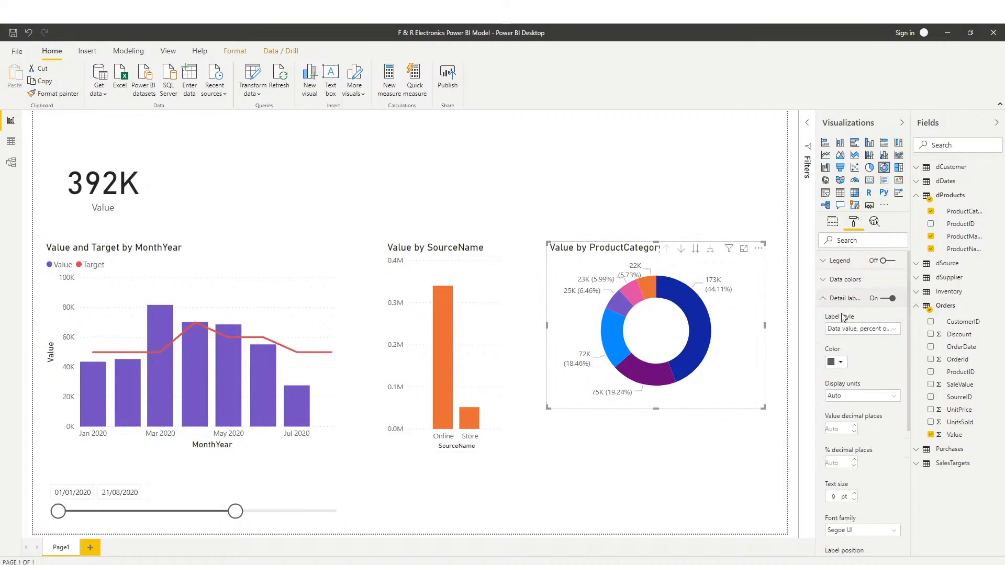
pyautogui.click(850, 328)
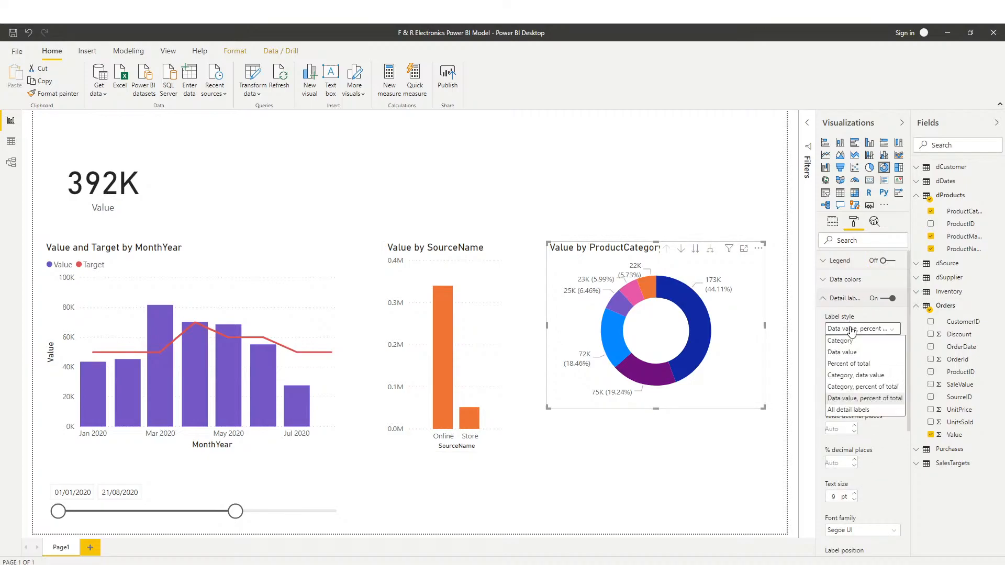
pyautogui.click(846, 410)
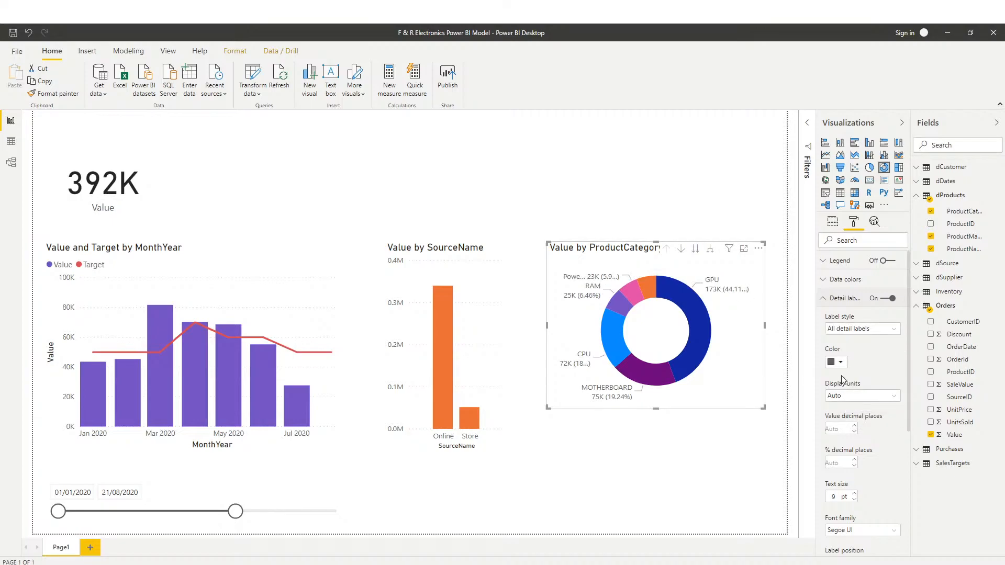
pyautogui.click(853, 330)
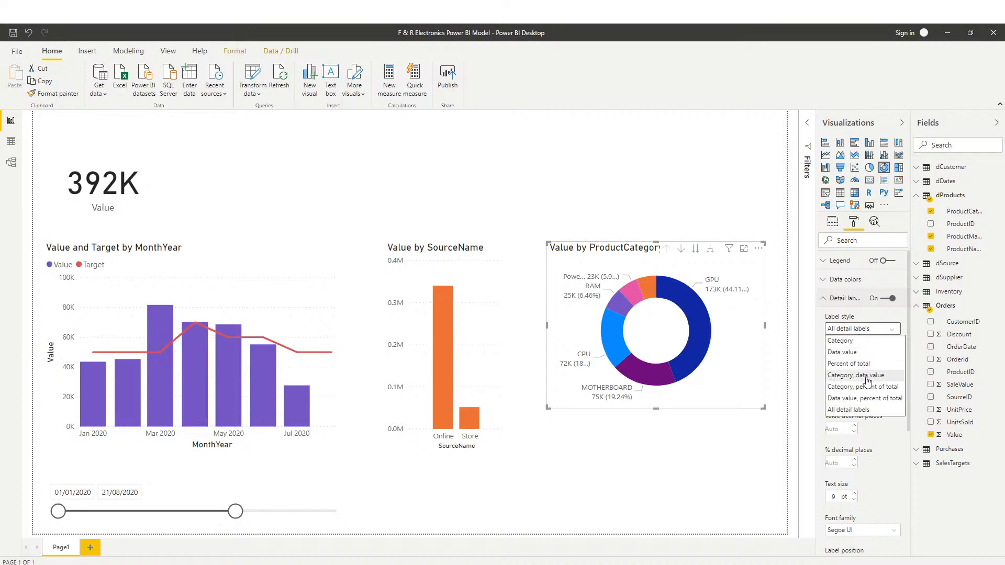
pyautogui.click(840, 307)
pyautogui.click(838, 302)
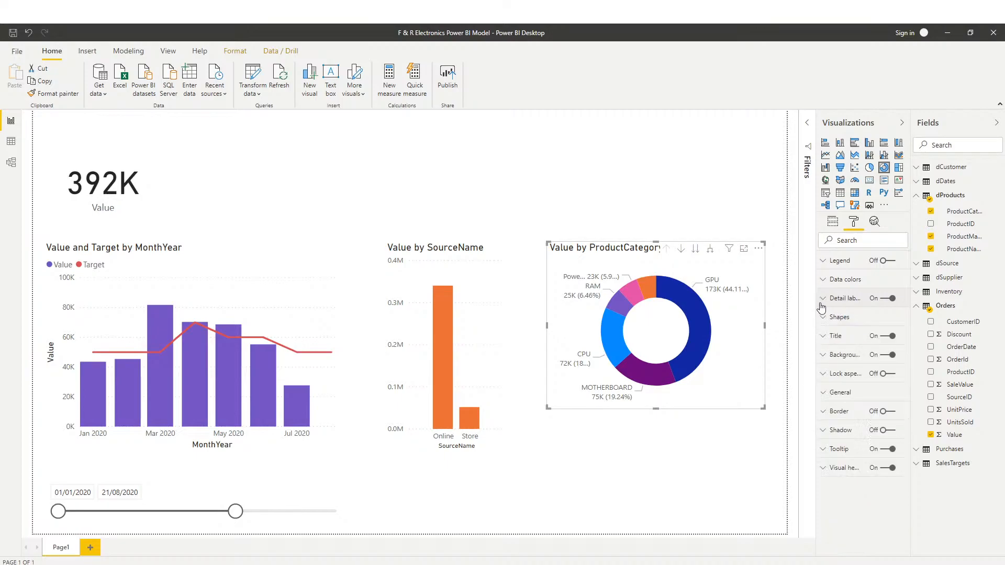
# Enlarge the Value by ProductCategory donut chart slightly from two opposite corners
pyautogui.moveTo(548, 242)
pyautogui.mouseDown()
pyautogui.moveTo(539, 223)
pyautogui.moveTo(545, 231)
pyautogui.mouseUp()
pyautogui.moveTo(764, 408); pyautogui.dragTo(774, 419)
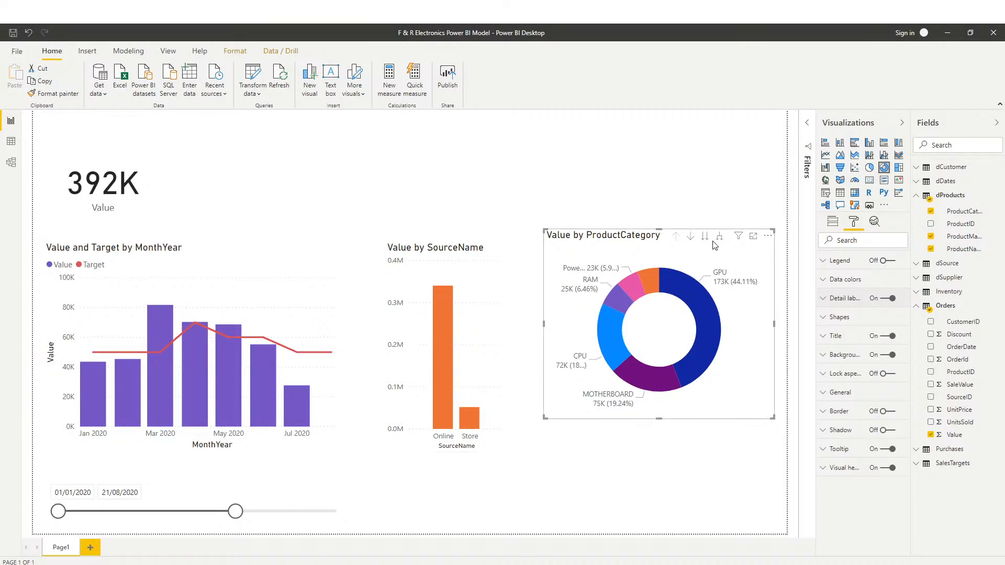
pyautogui.moveTo(710, 310)
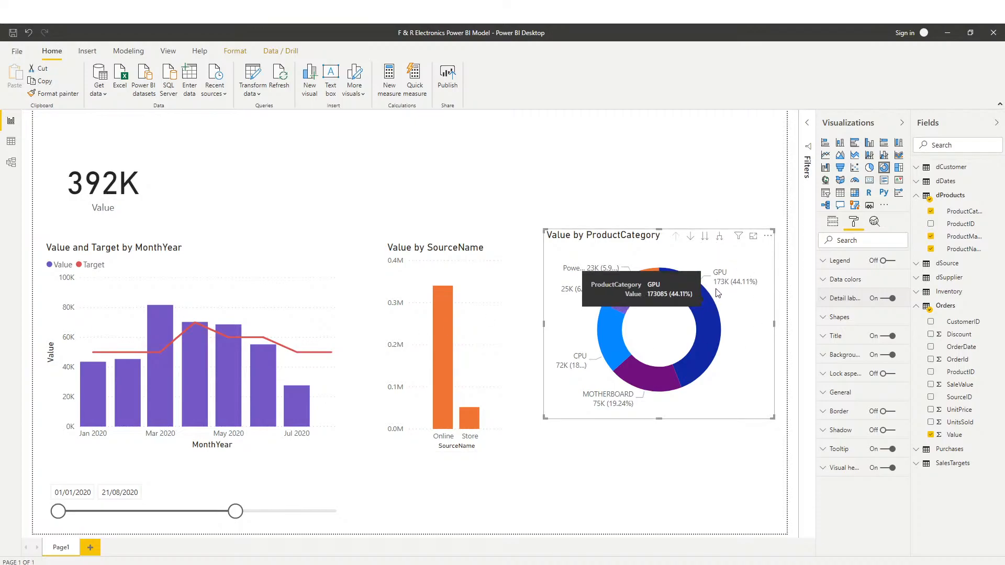
# Cross-highlight the page by the donut's GPU slice, clear it, and drill the donut down to ProductName and back up to ProductCategory
pyautogui.click(707, 322)
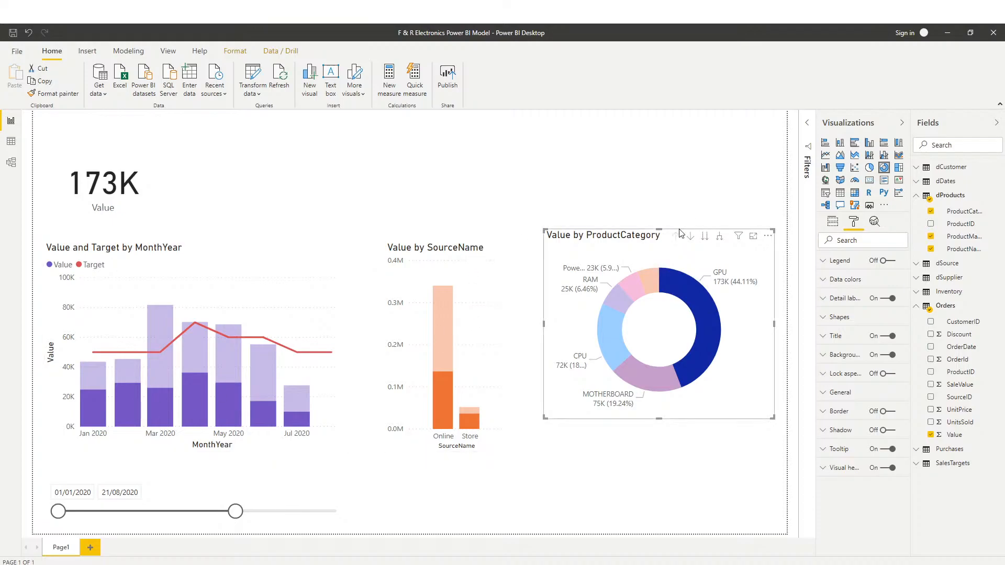
pyautogui.click(708, 337)
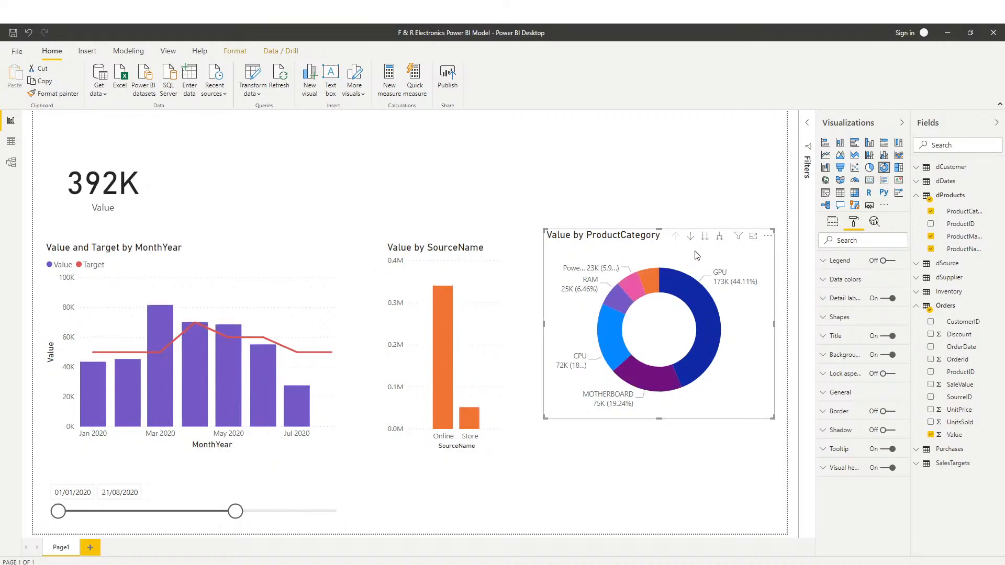
pyautogui.click(705, 236)
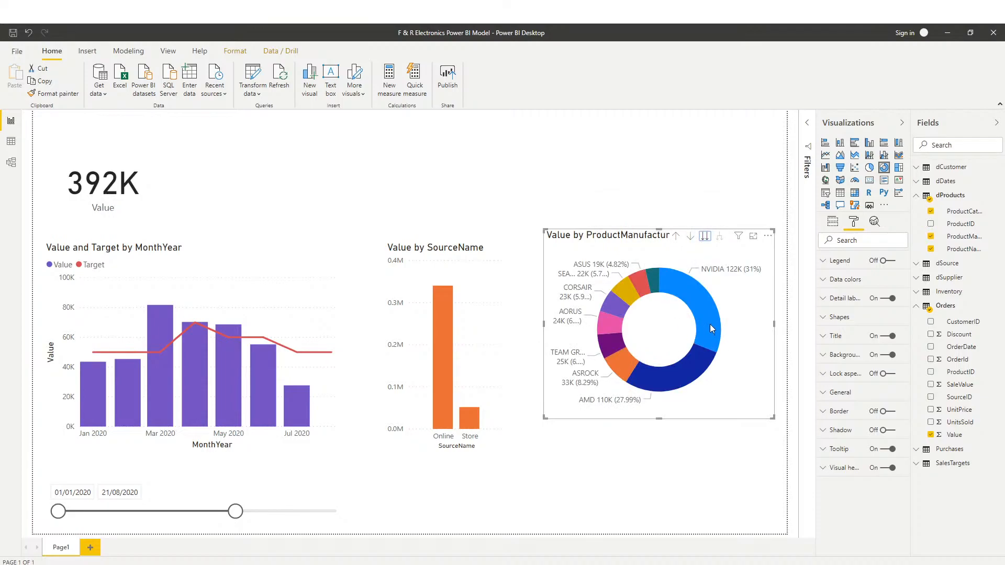
pyautogui.moveTo(703, 313)
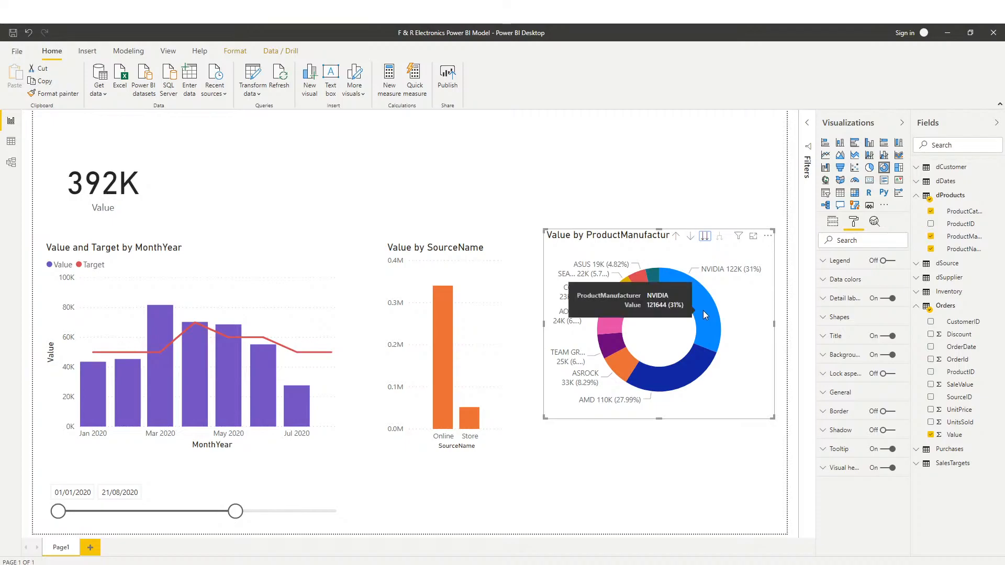
pyautogui.moveTo(696, 360)
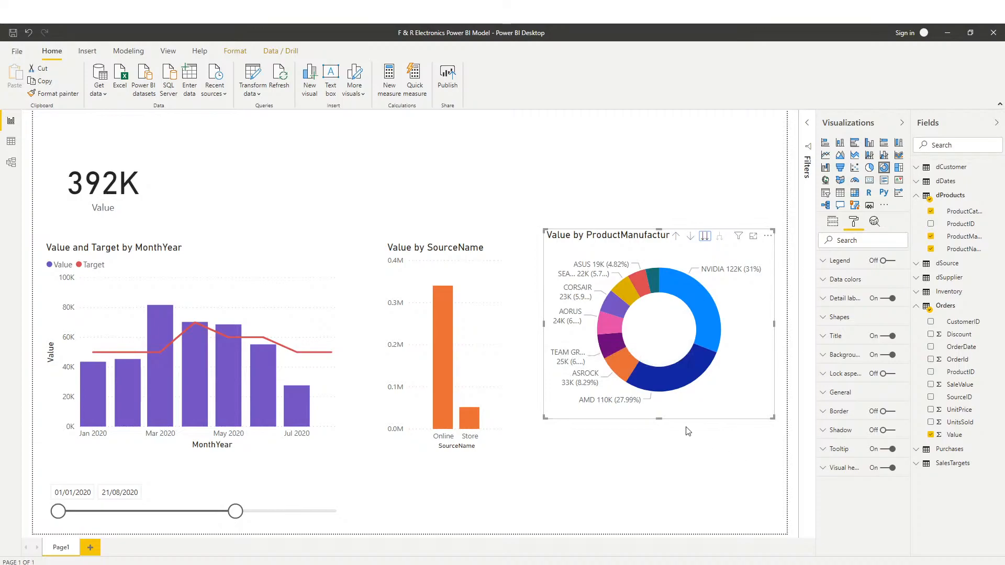
pyautogui.moveTo(691, 283)
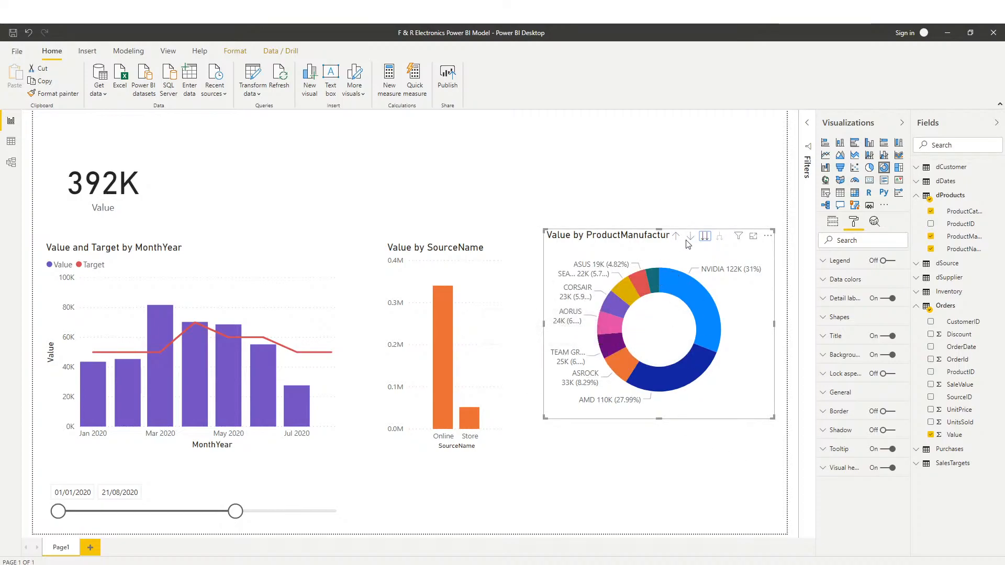
pyautogui.click(705, 237)
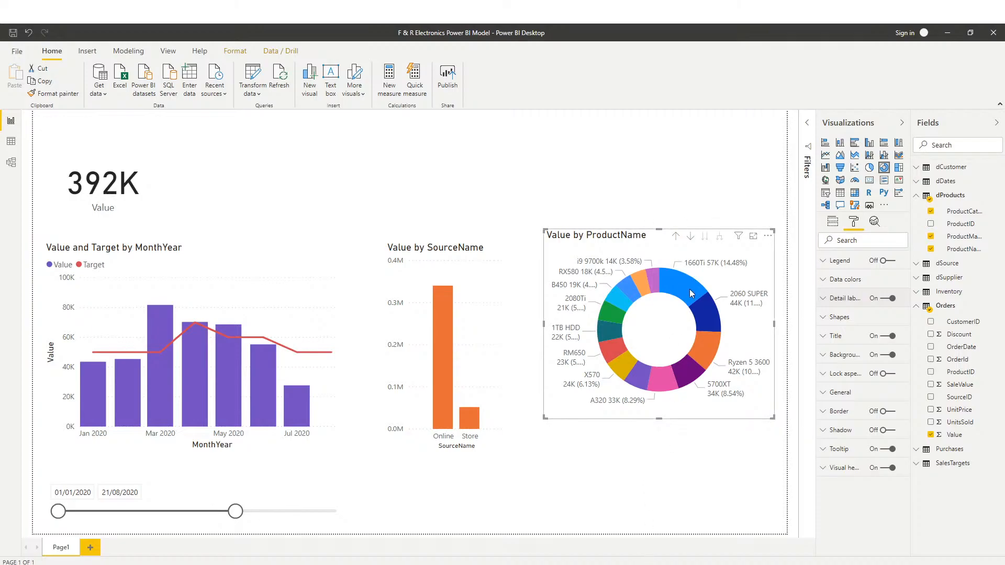
pyautogui.click(676, 237)
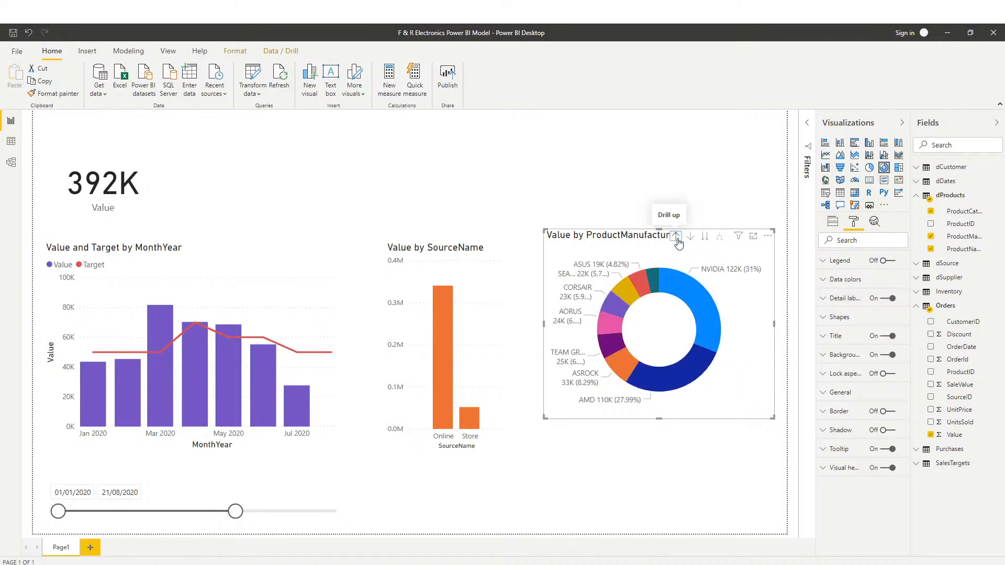
pyautogui.click(677, 239)
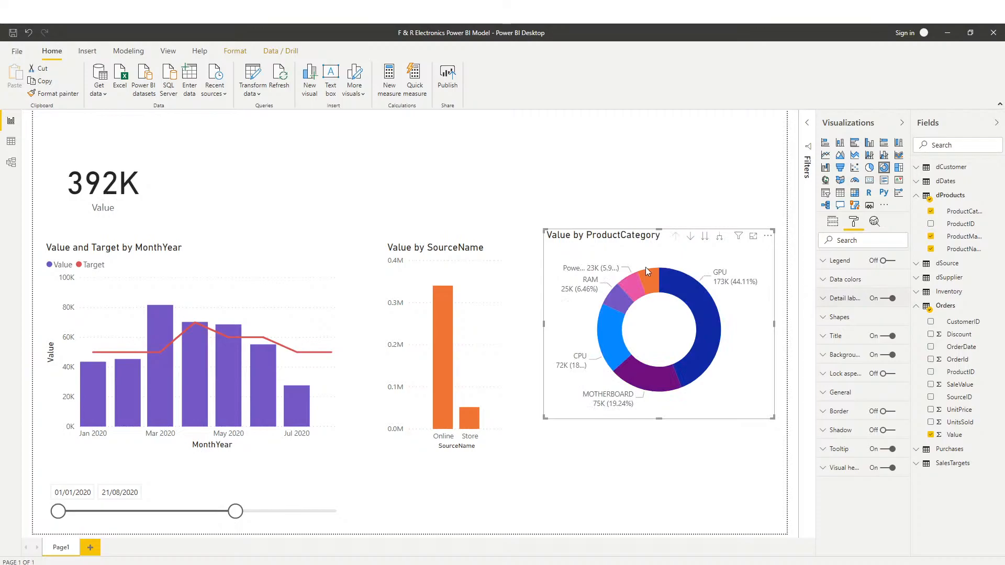
# Cross-highlight the page by the donut chart's GPU slice and examine the effect on the month and source charts
pyautogui.click(711, 328)
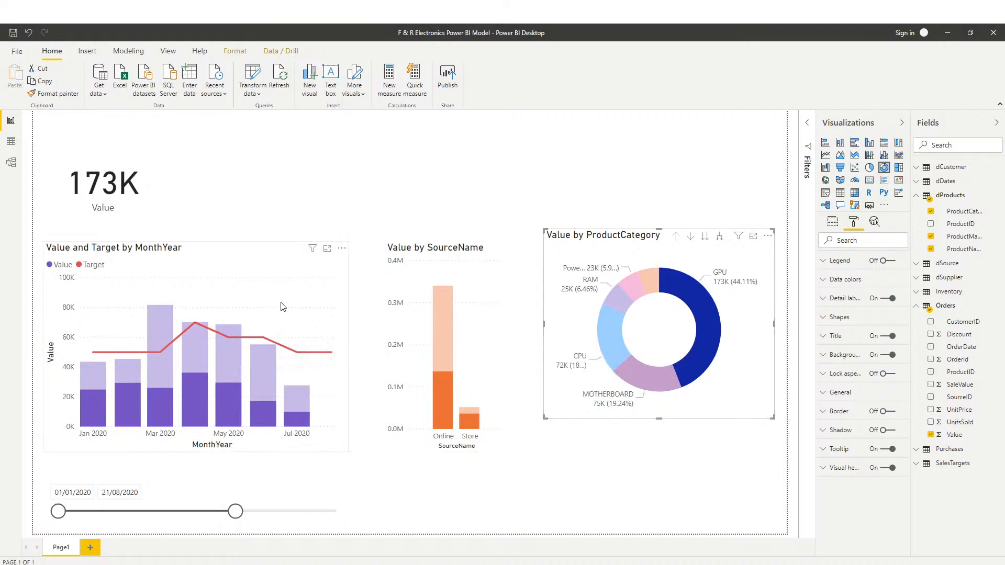
pyautogui.click(689, 363)
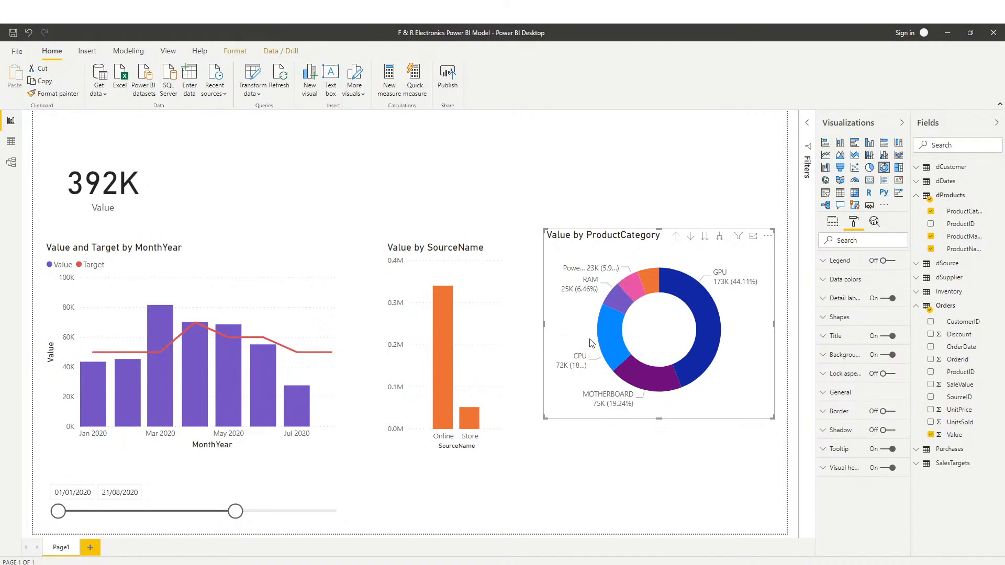
pyautogui.click(709, 351)
pyautogui.moveTo(705, 353)
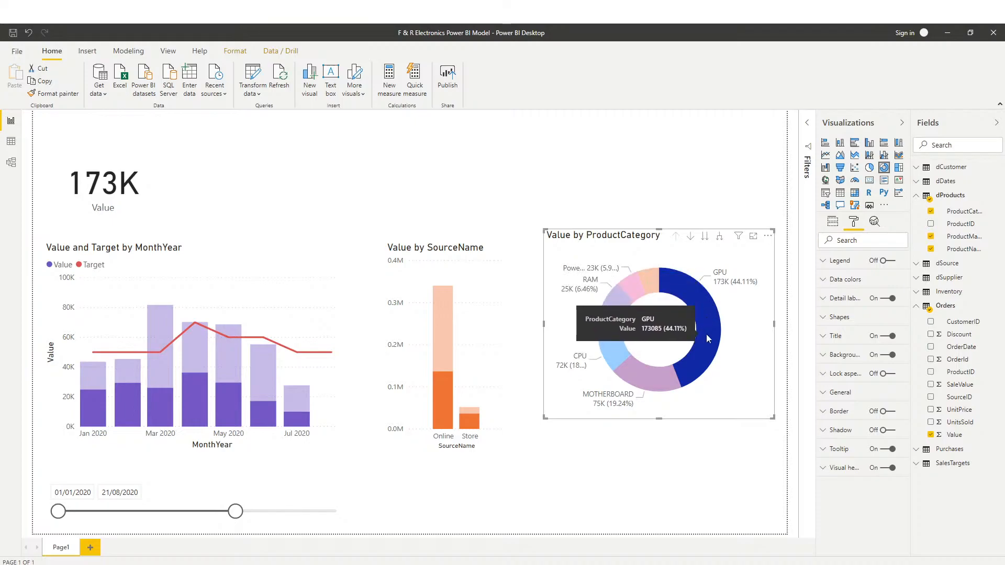
pyautogui.moveTo(441, 332)
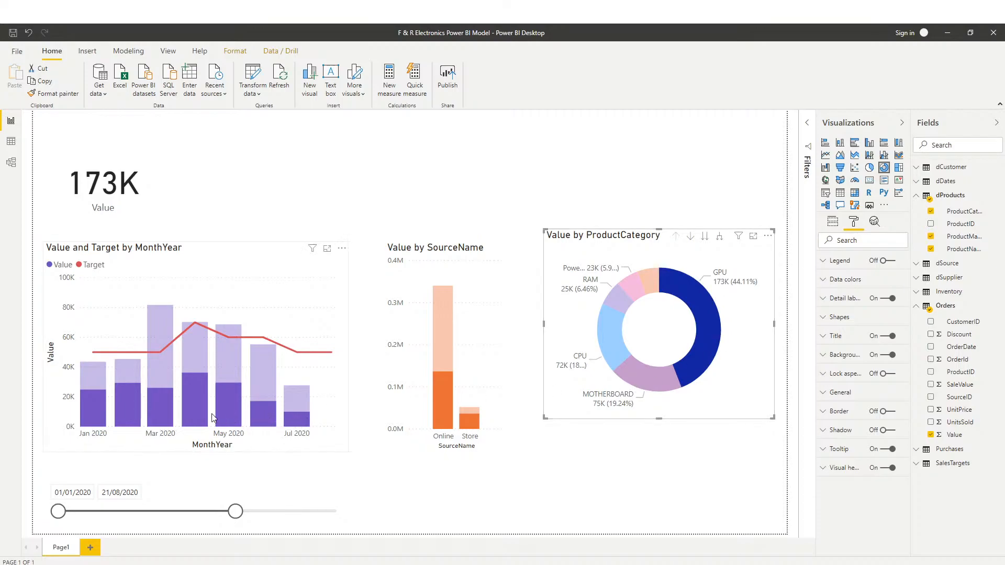
# Cross-highlight the page by the Online and Store columns of the Value by SourceName chart in turn, clearing each selection
pyautogui.click(444, 433)
pyautogui.click(448, 418)
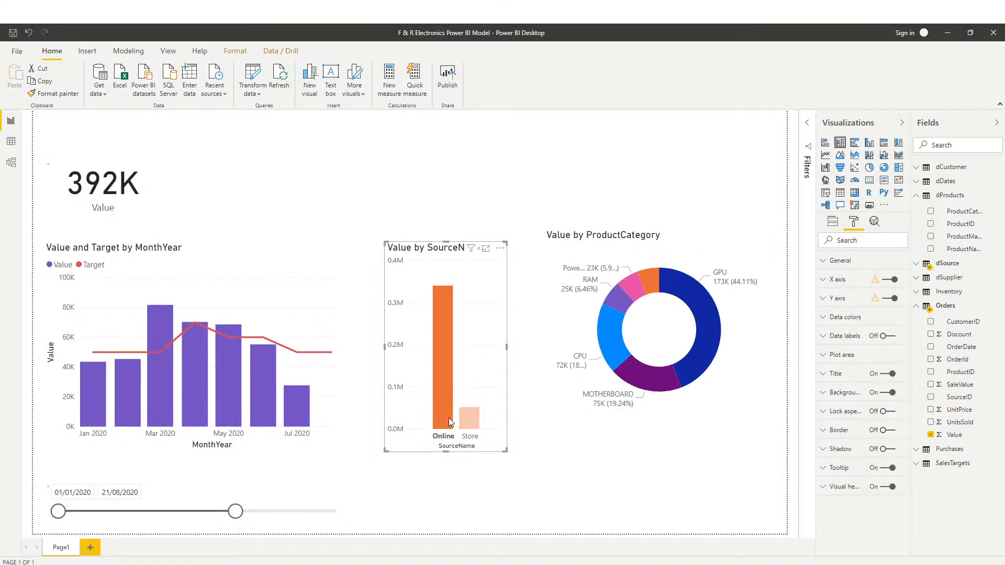
pyautogui.click(448, 418)
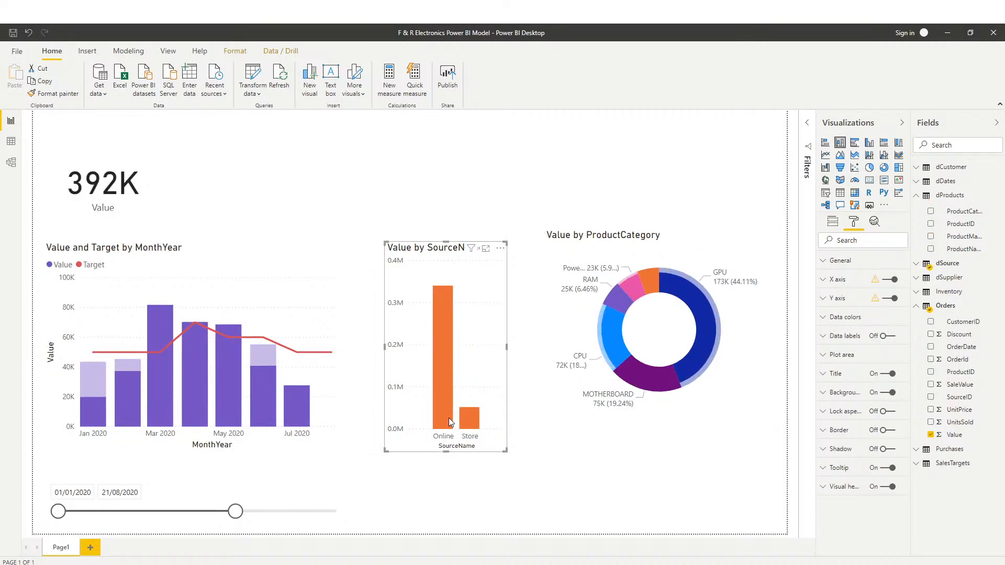
pyautogui.click(477, 421)
pyautogui.click(477, 424)
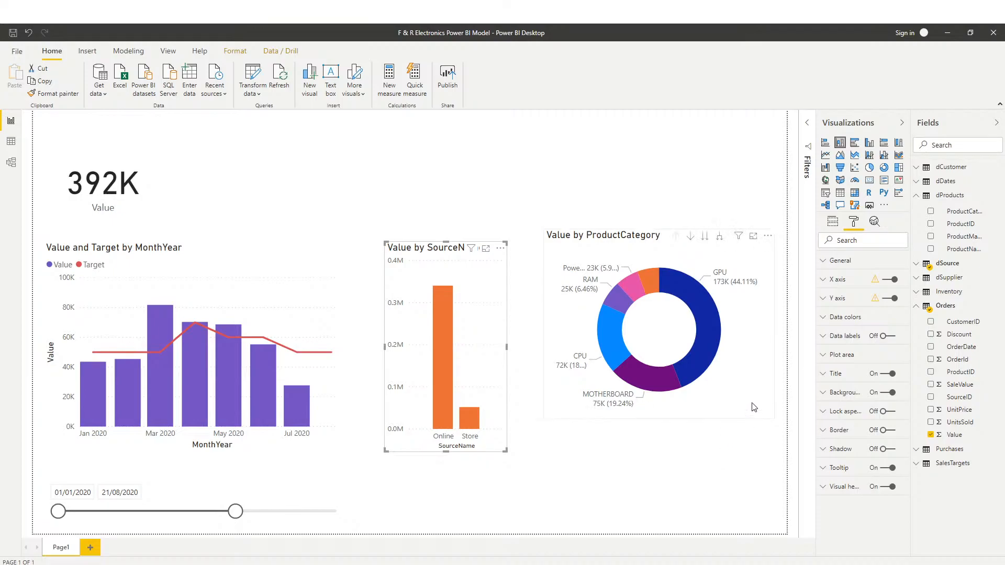
# Set the donut chart's interactions with the Value and Target by MonthYear and Value by SourceName charts to Filter, and test with GPU
pyautogui.click(558, 448)
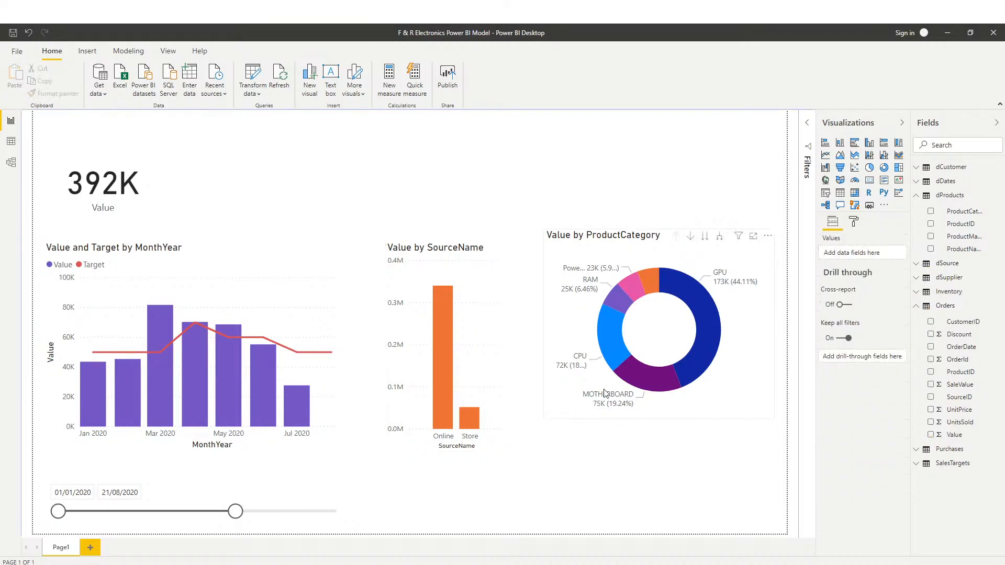
pyautogui.click(722, 386)
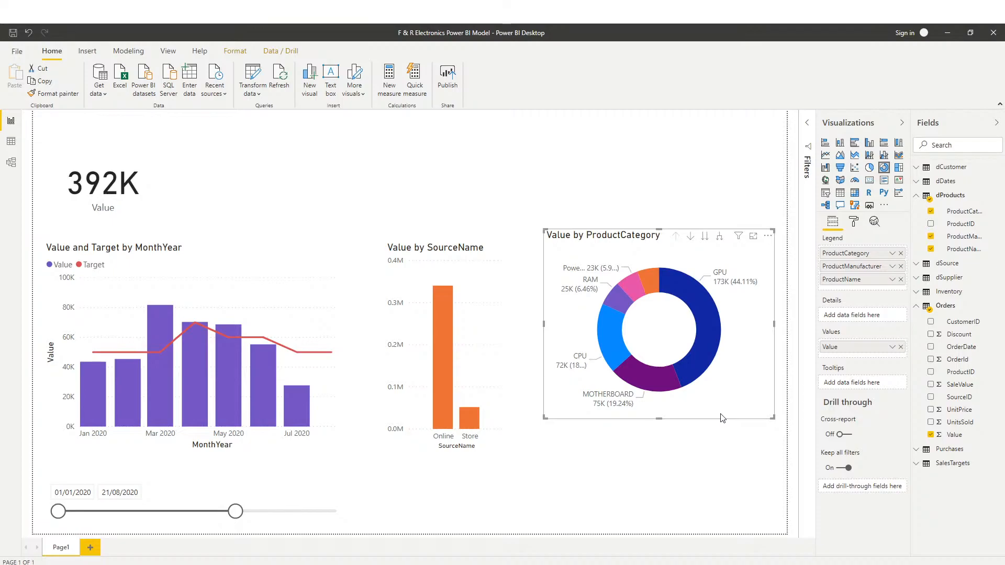
pyautogui.click(235, 52)
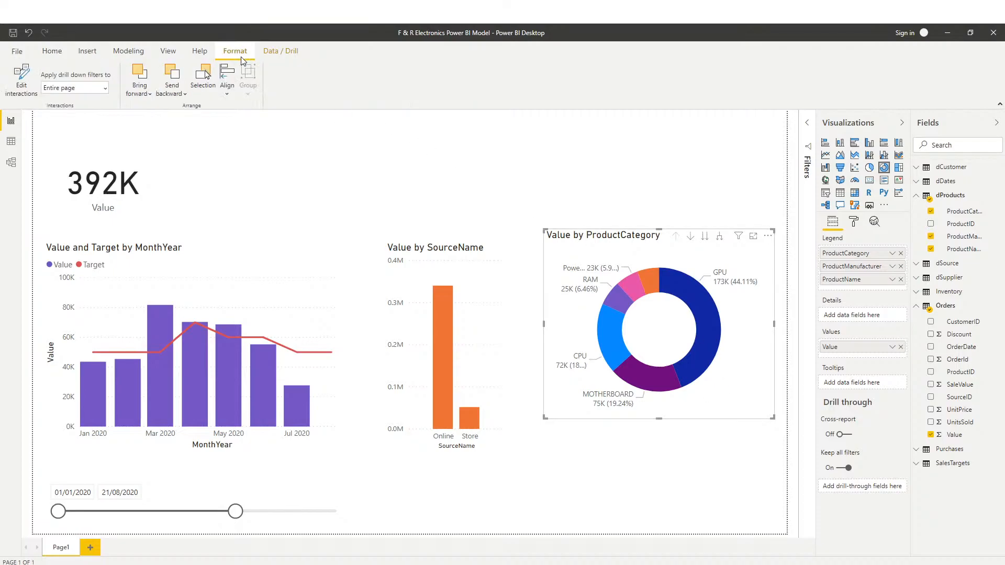
pyautogui.click(28, 96)
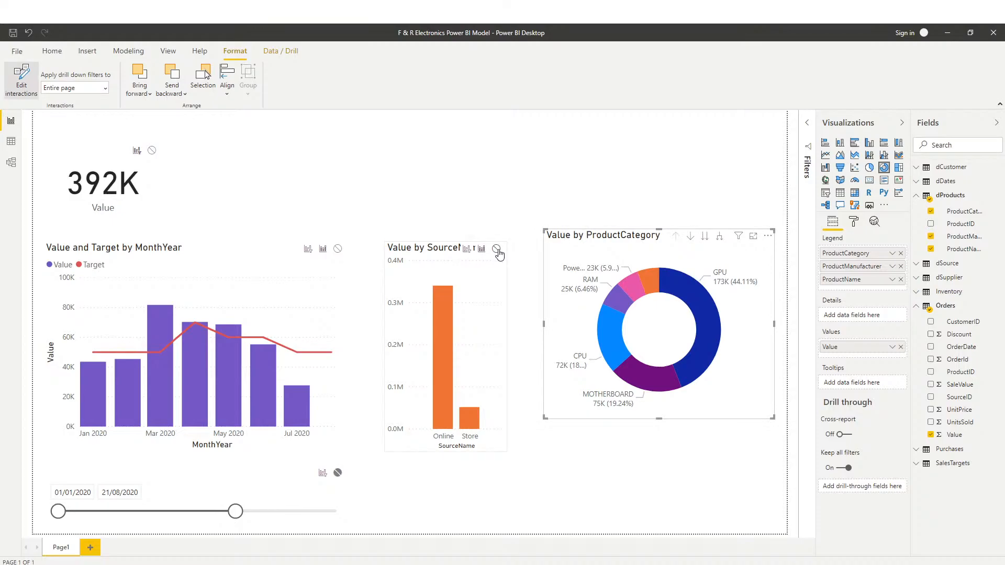
pyautogui.click(308, 250)
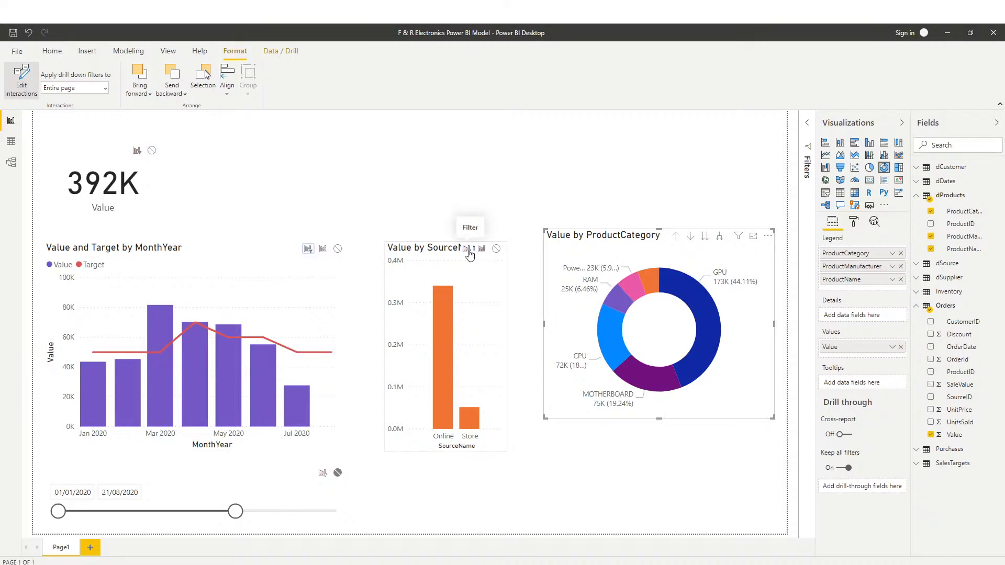
pyautogui.click(467, 251)
pyautogui.click(27, 83)
pyautogui.click(557, 169)
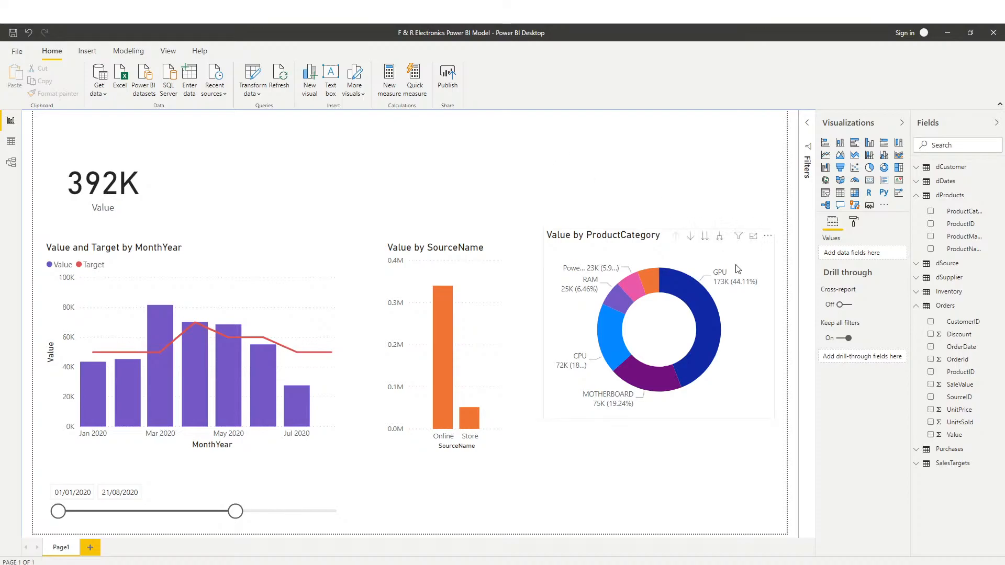
pyautogui.click(715, 352)
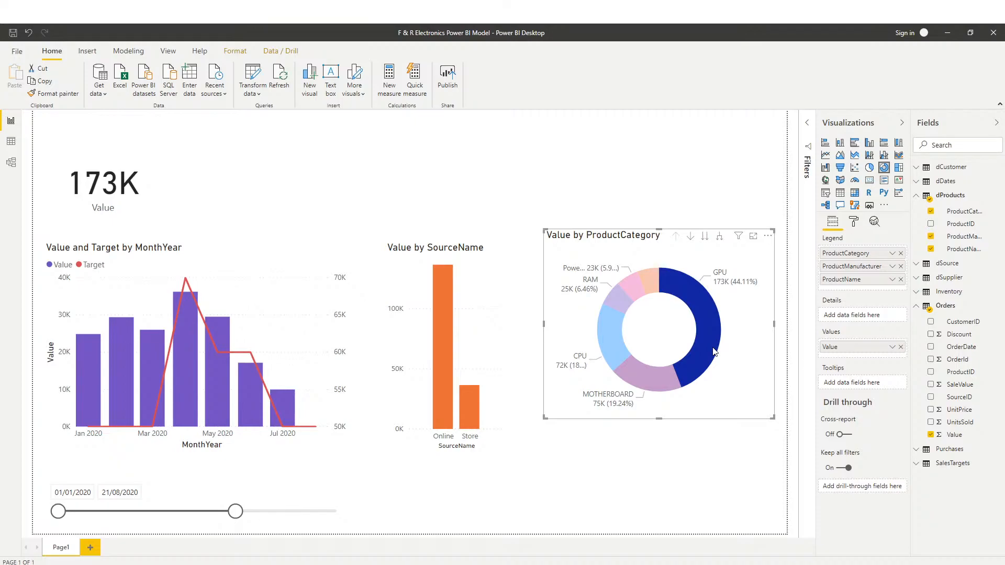
pyautogui.click(708, 344)
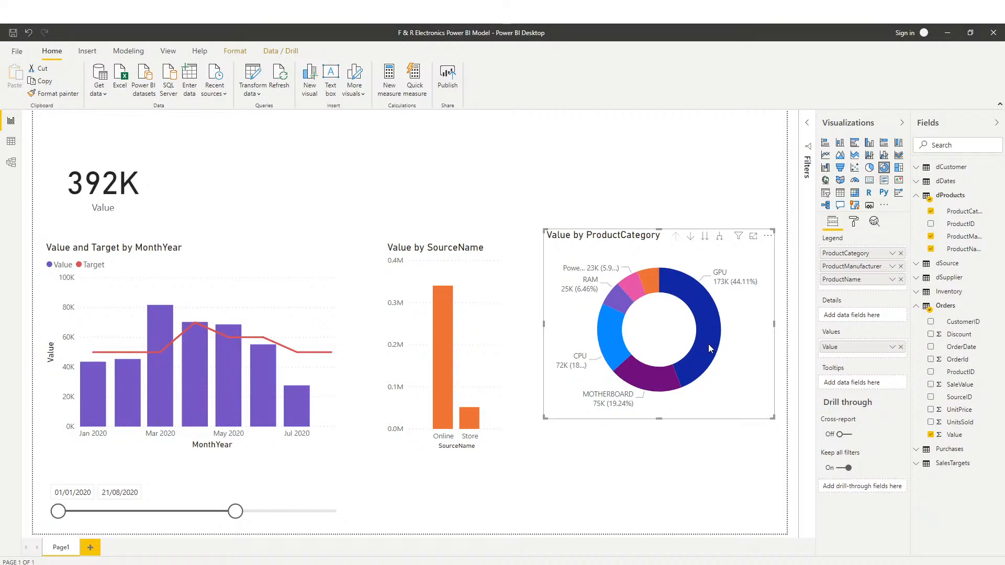
# Extend the donut chart downward, and drill it down through ProductManufacturer to ProductName and back up to ProductCategory
pyautogui.moveTo(658, 418); pyautogui.dragTo(657, 455)
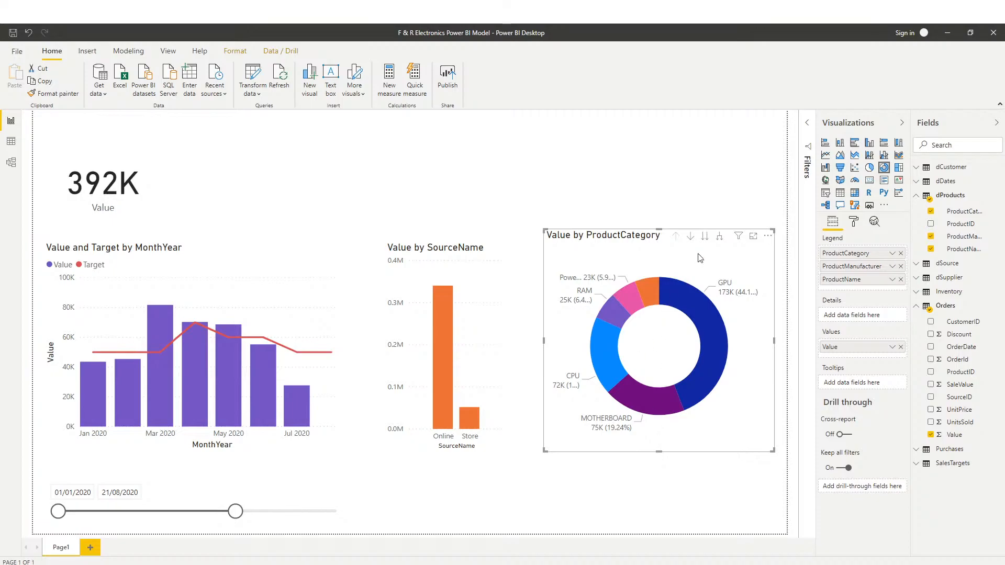
pyautogui.click(705, 238)
pyautogui.click(705, 239)
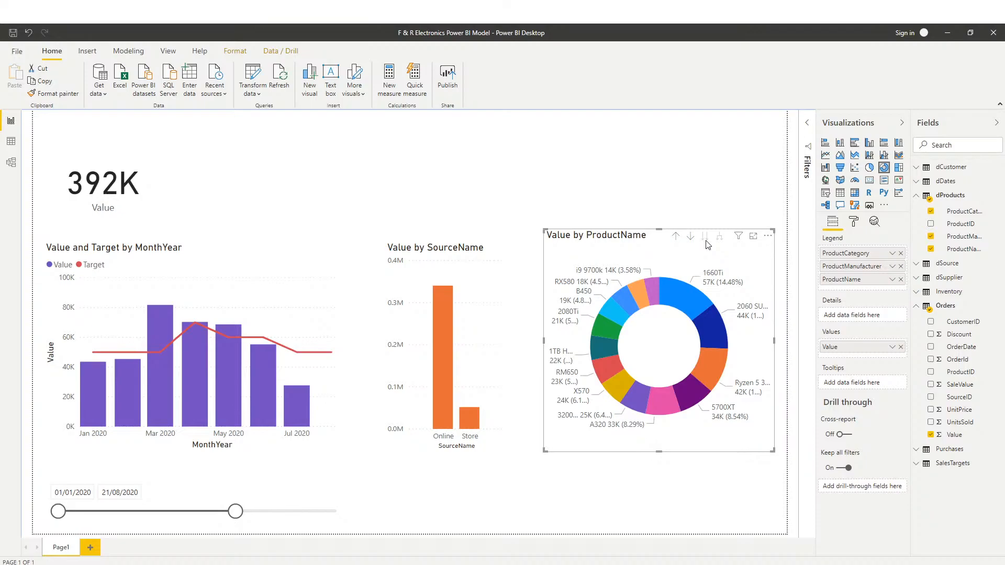
pyautogui.click(676, 236)
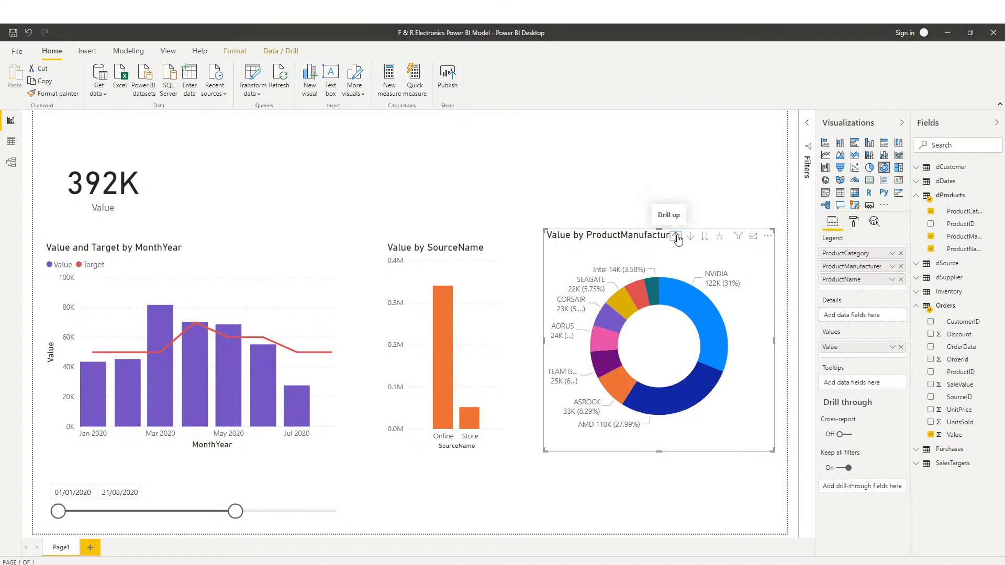
pyautogui.click(677, 237)
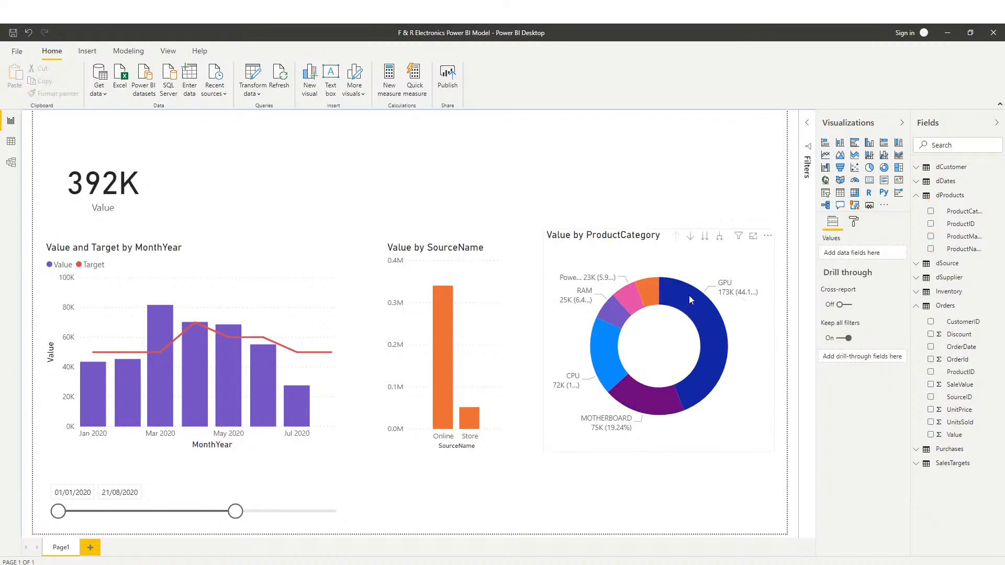
# Shrink the Value by ProductCategory donut chart and place it in the page's lower right corner
pyautogui.moveTo(684, 263); pyautogui.dragTo(680, 379)
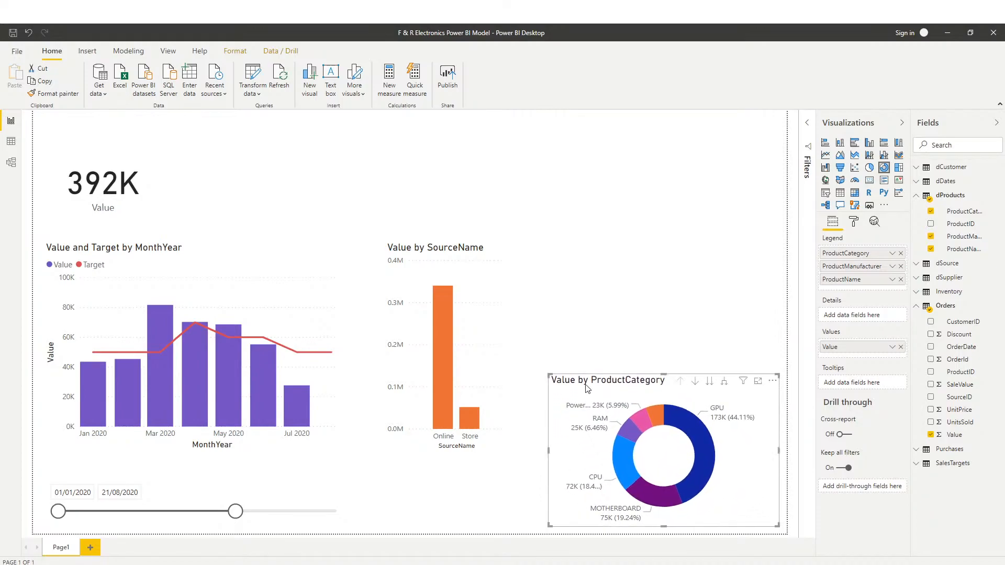
pyautogui.click(439, 451)
# Move the Value card, the Value and Target by MonthYear chart and the Value by SourceName chart up the page, aligning both charts
pyautogui.moveTo(232, 266); pyautogui.dragTo(208, 229)
pyautogui.moveTo(128, 183); pyautogui.dragTo(128, 144)
pyautogui.moveTo(191, 262); pyautogui.dragTo(190, 241)
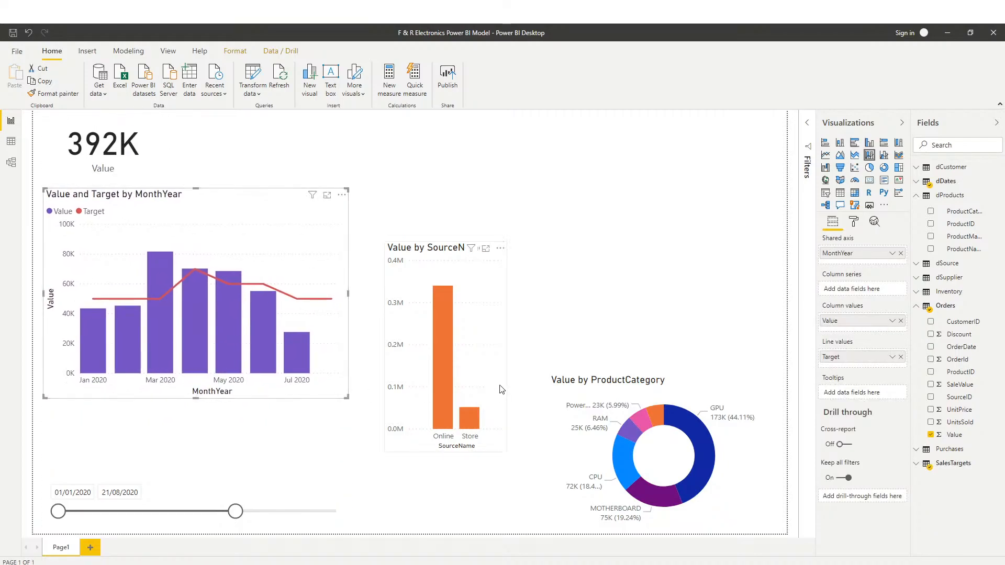
pyautogui.moveTo(503, 389); pyautogui.dragTo(495, 337)
pyautogui.moveTo(440, 397); pyautogui.dragTo(444, 398)
pyautogui.moveTo(439, 187)
pyautogui.mouseDown()
pyautogui.moveTo(441, 210)
pyautogui.moveTo(441, 186)
pyautogui.mouseUp()
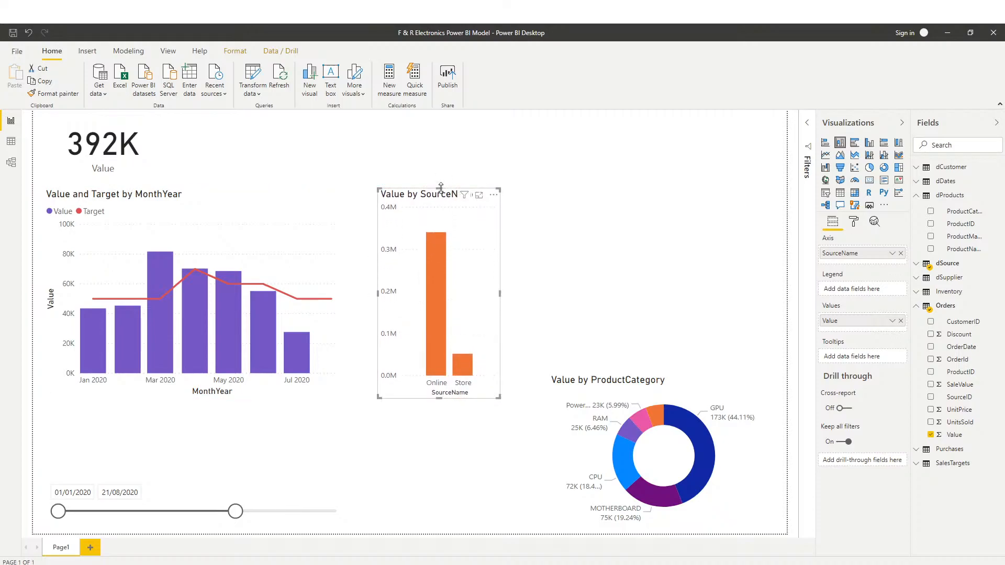
# Shorten the donut chart from its upper edge and widen the date slicer until it extends just past the Value by SourceName chart
pyautogui.click(680, 387)
pyautogui.moveTo(663, 374); pyautogui.dragTo(661, 425)
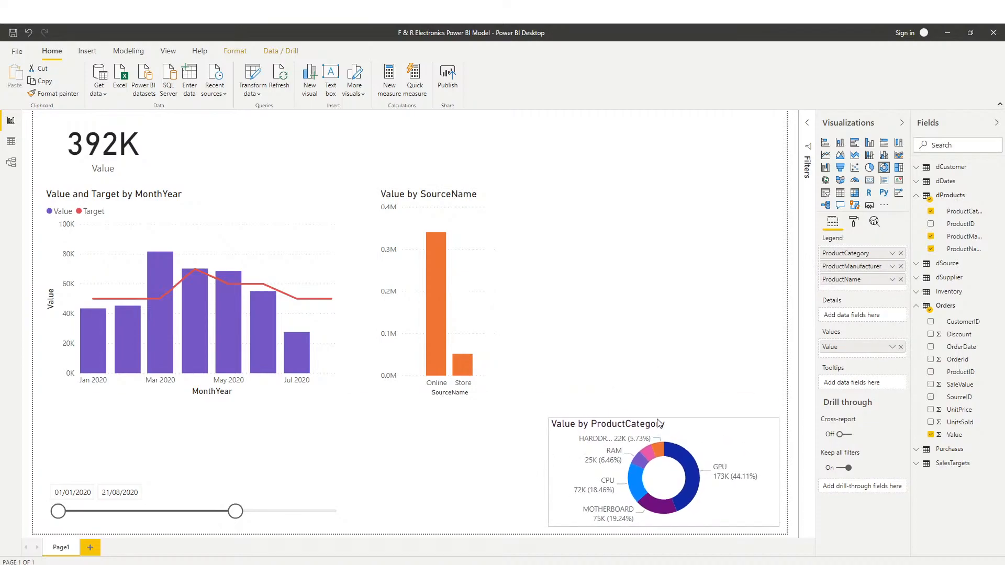
pyautogui.click(343, 490)
pyautogui.moveTo(348, 502); pyautogui.dragTo(502, 497)
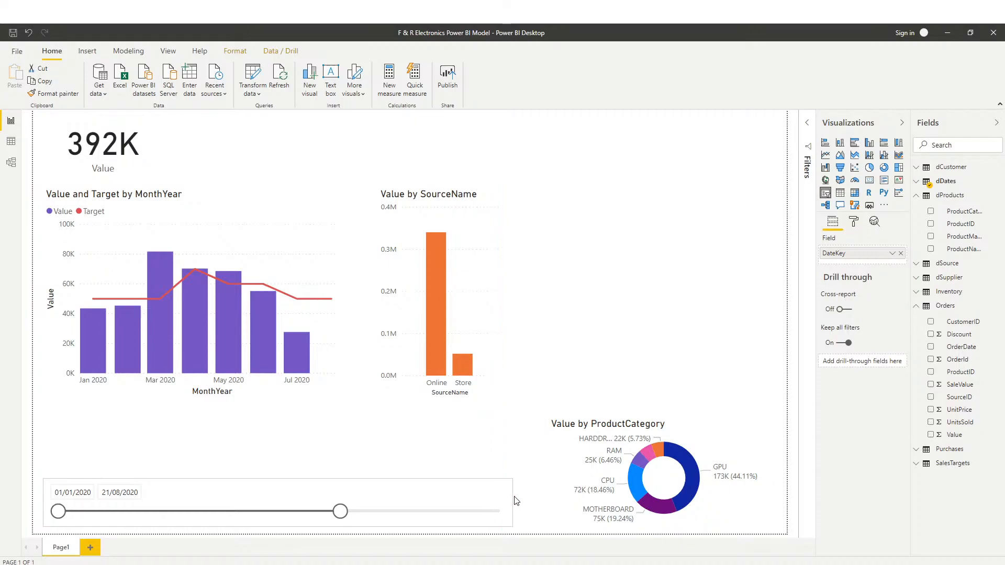
# Widen the Value by ProductCategory donut chart leftward to close the gap to the date slicer
pyautogui.click(566, 491)
pyautogui.moveTo(549, 473); pyautogui.dragTo(525, 475)
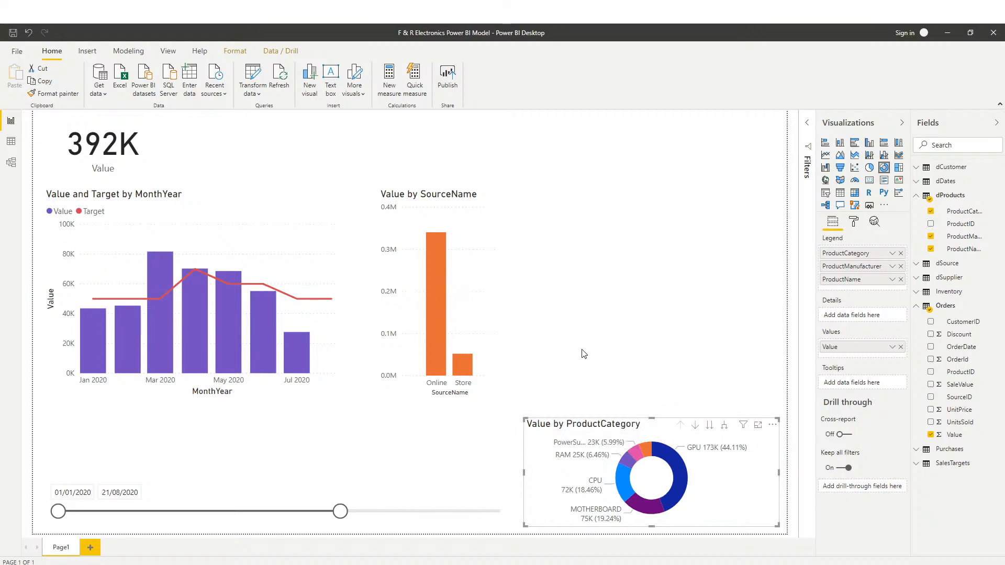
pyautogui.click(585, 318)
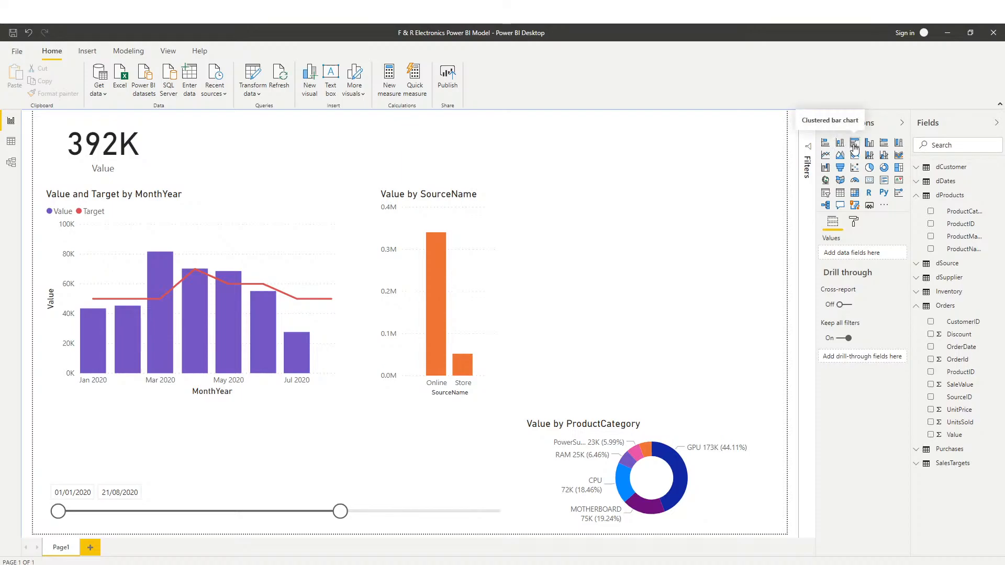
# Add an empty stacked bar chart above the product category donut and trim its width and height slightly
pyautogui.click(826, 143)
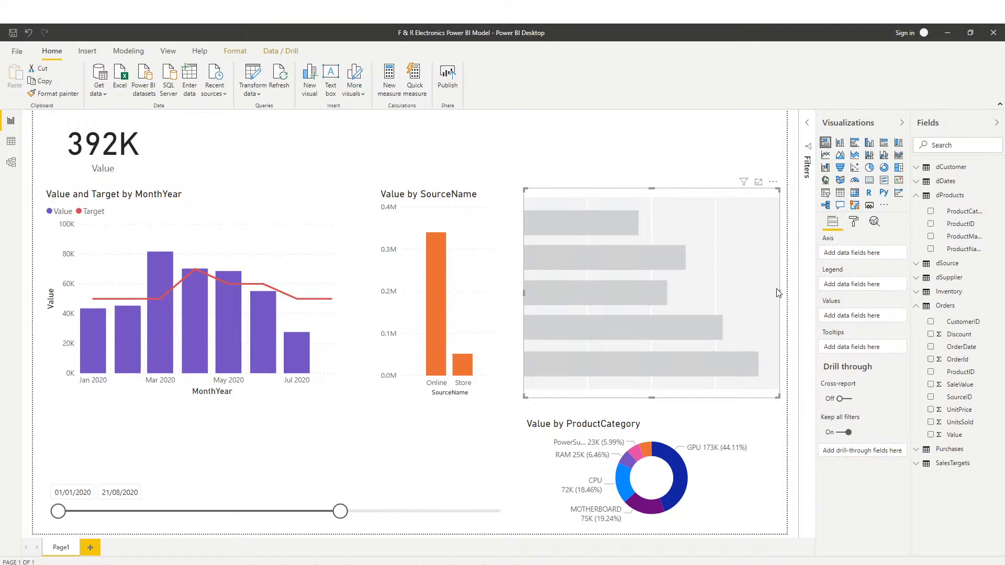
pyautogui.moveTo(779, 294); pyautogui.dragTo(776, 293)
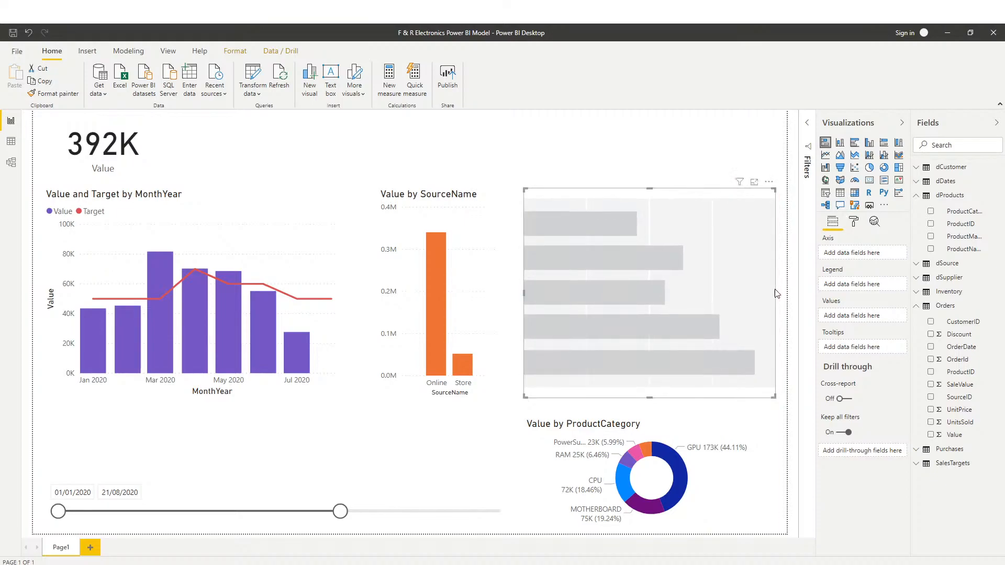
pyautogui.moveTo(647, 395); pyautogui.dragTo(649, 392)
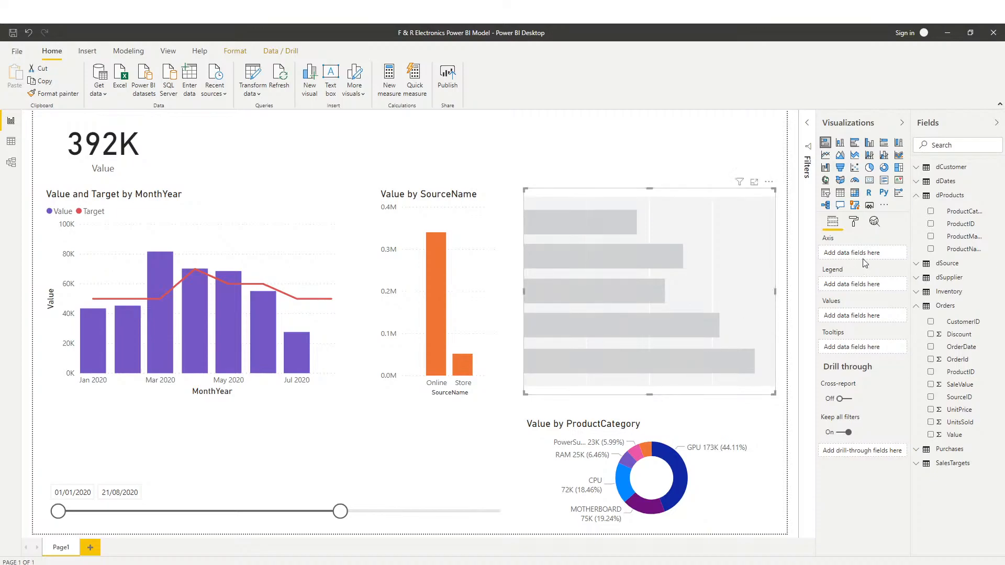
# Assign ProductName as the stacked bar chart's axis and Value from the Orders table as its values
pyautogui.moveTo(977, 258); pyautogui.dragTo(876, 257)
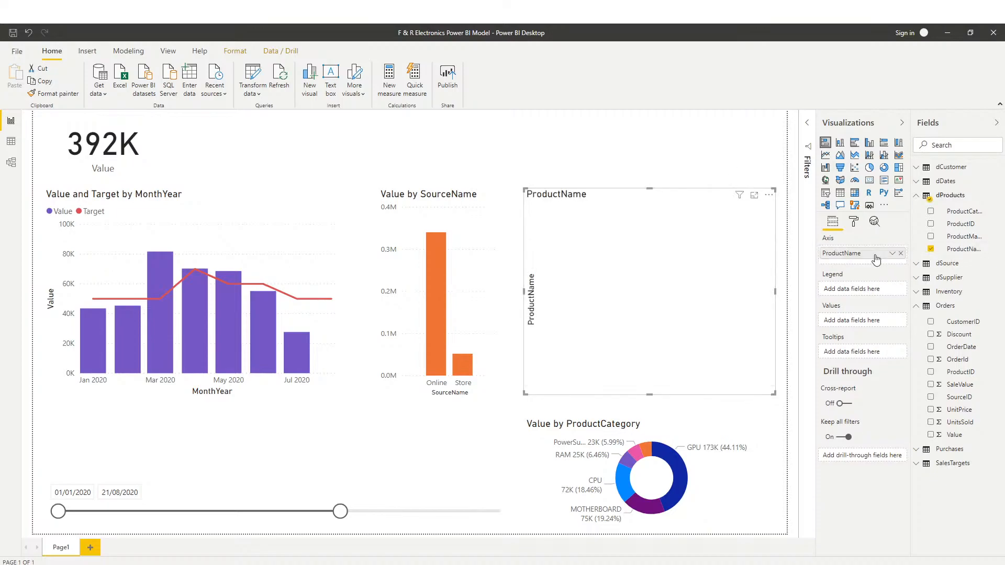
pyautogui.click(915, 198)
pyautogui.moveTo(955, 383); pyautogui.dragTo(860, 326)
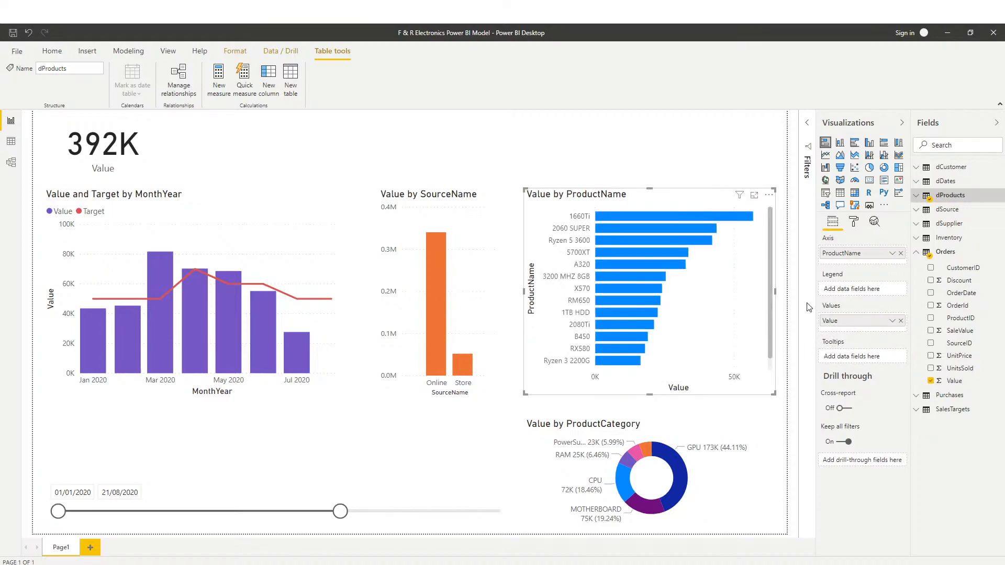
# Examine the product bars in the Value by ProductName chart
pyautogui.scroll(-1, 690, 307)
pyautogui.scroll(1, 701, 301)
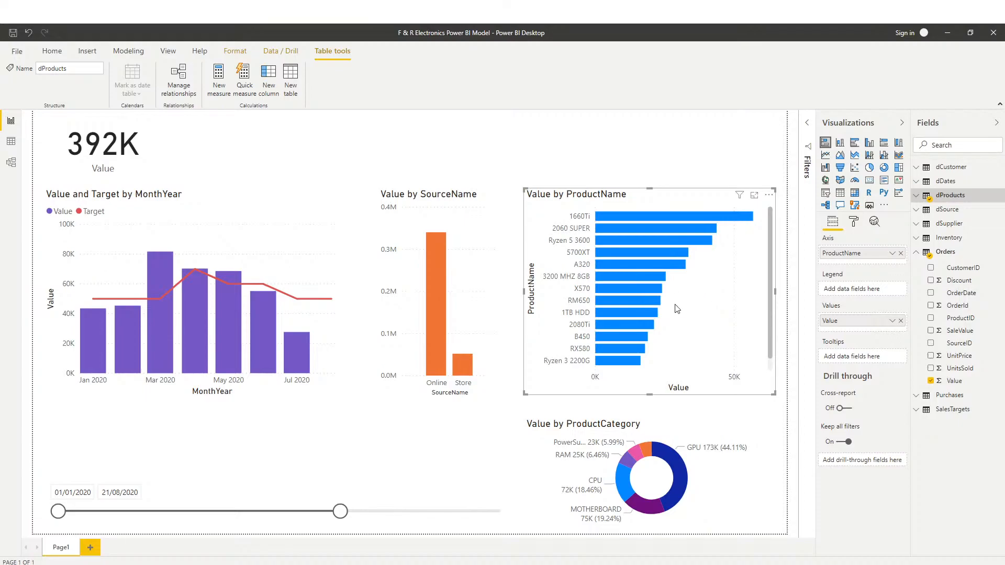
pyautogui.scroll(-1, 690, 325)
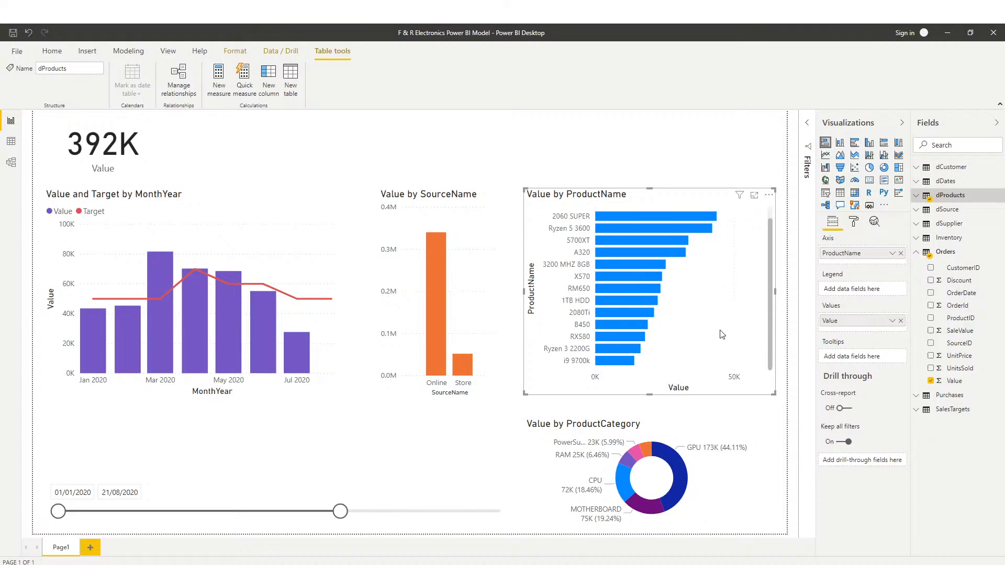
pyautogui.scroll(1, 722, 335)
pyautogui.click(517, 282)
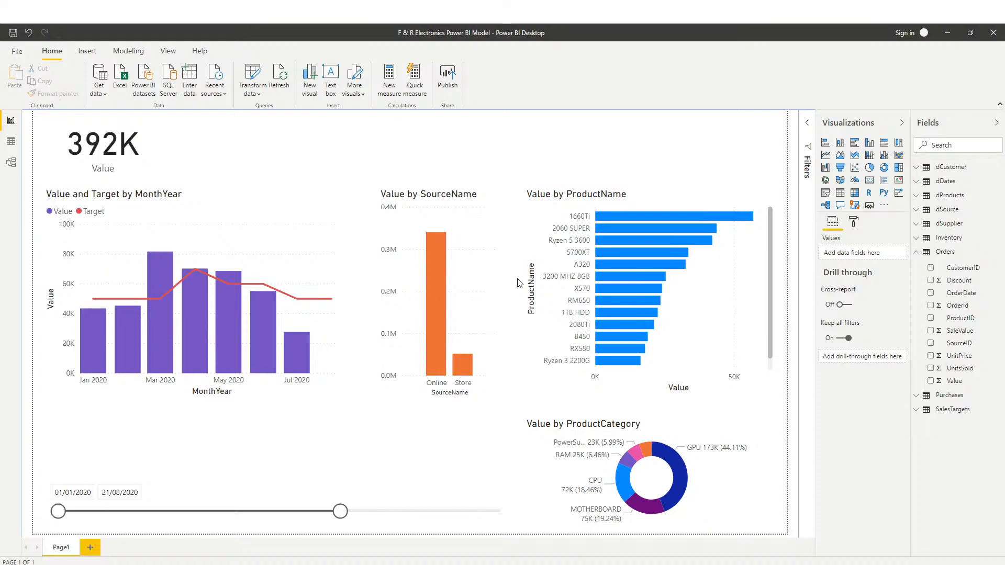
pyautogui.click(728, 290)
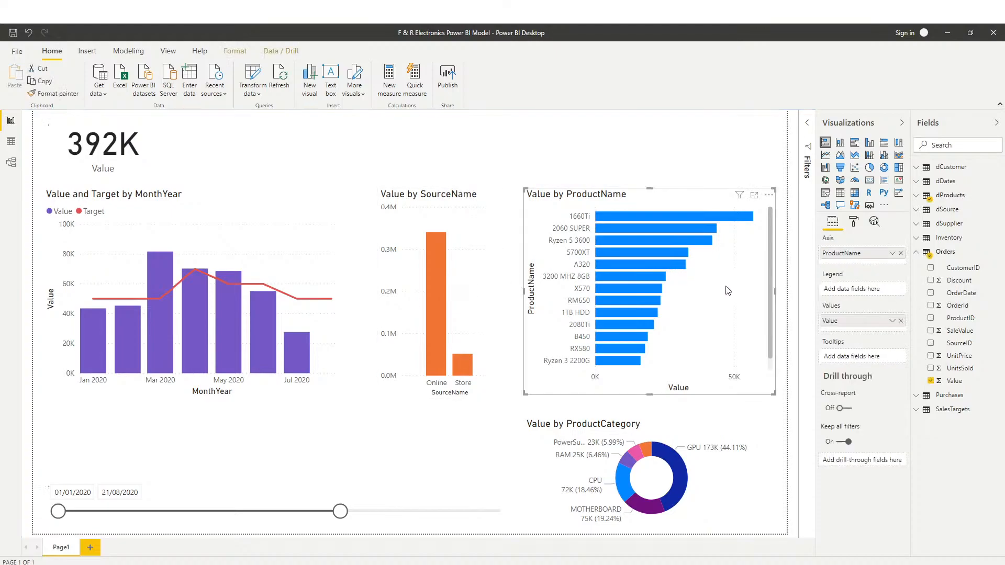
pyautogui.click(702, 180)
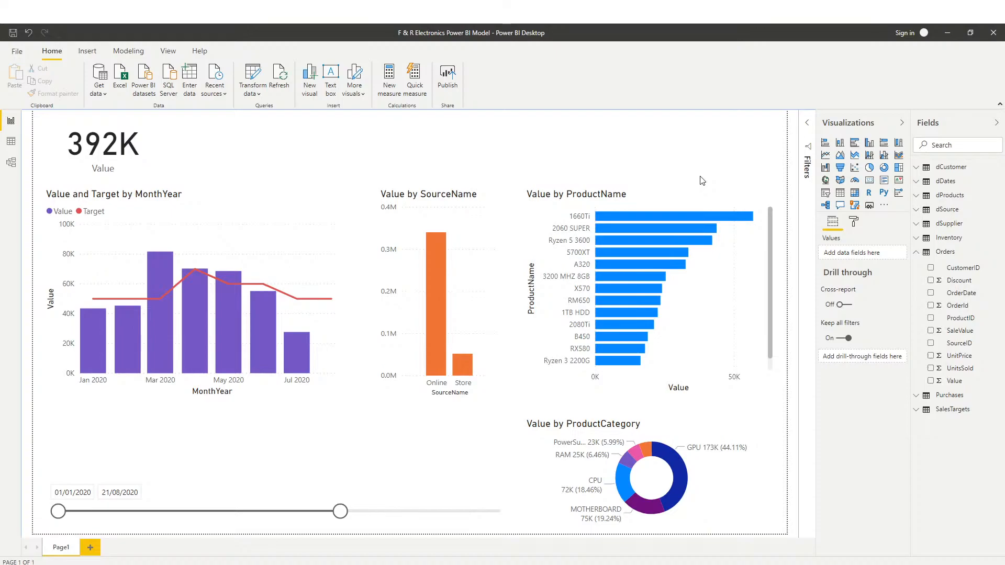
# Stretch the Value and Target by MonthYear chart and the Value by SourceName chart down to just above the date slicer
pyautogui.click(320, 282)
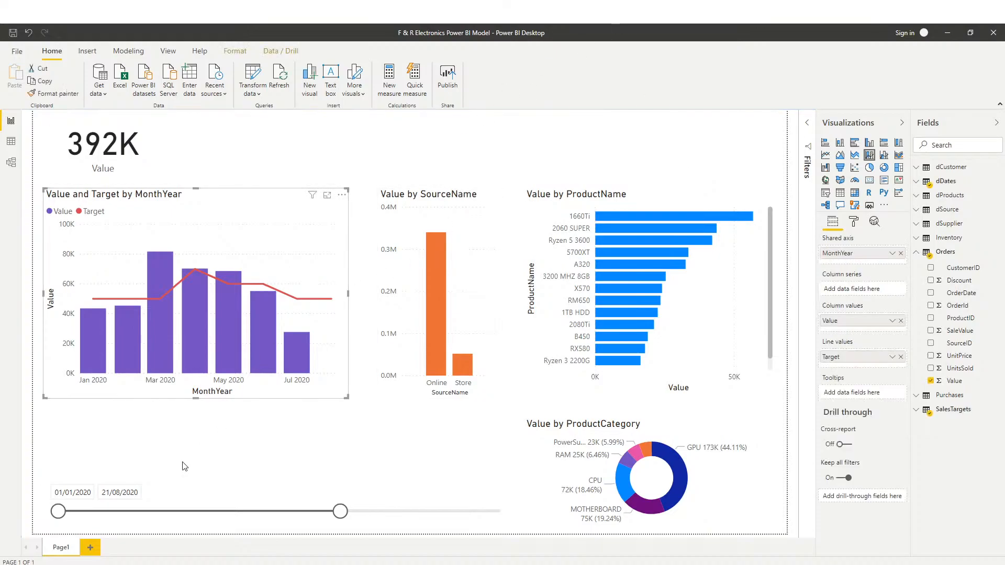
pyautogui.moveTo(196, 398); pyautogui.dragTo(196, 452)
pyautogui.click(463, 195)
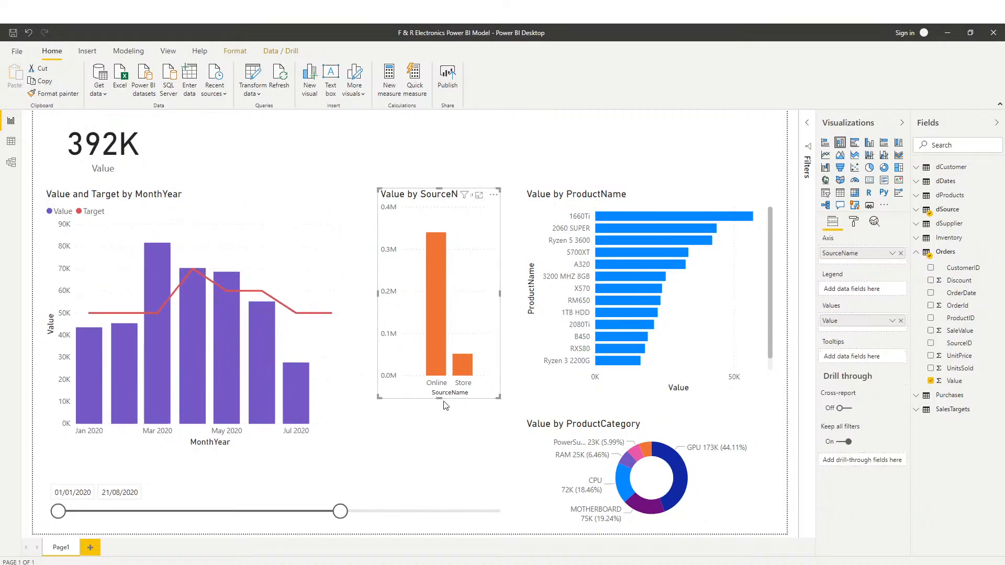
pyautogui.moveTo(440, 408); pyautogui.dragTo(436, 449)
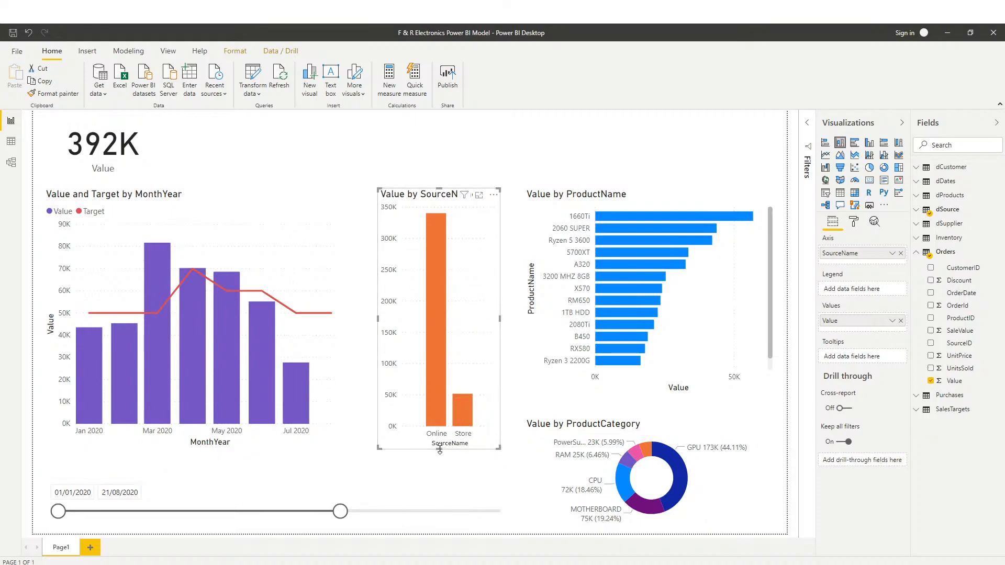
pyautogui.moveTo(444, 449); pyautogui.dragTo(448, 333)
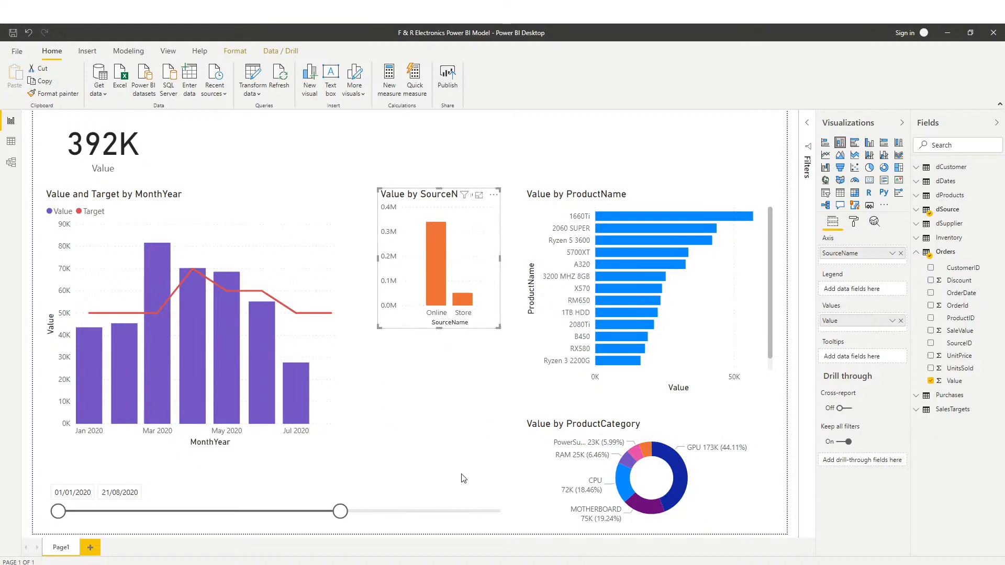
pyautogui.moveTo(440, 331); pyautogui.dragTo(438, 406)
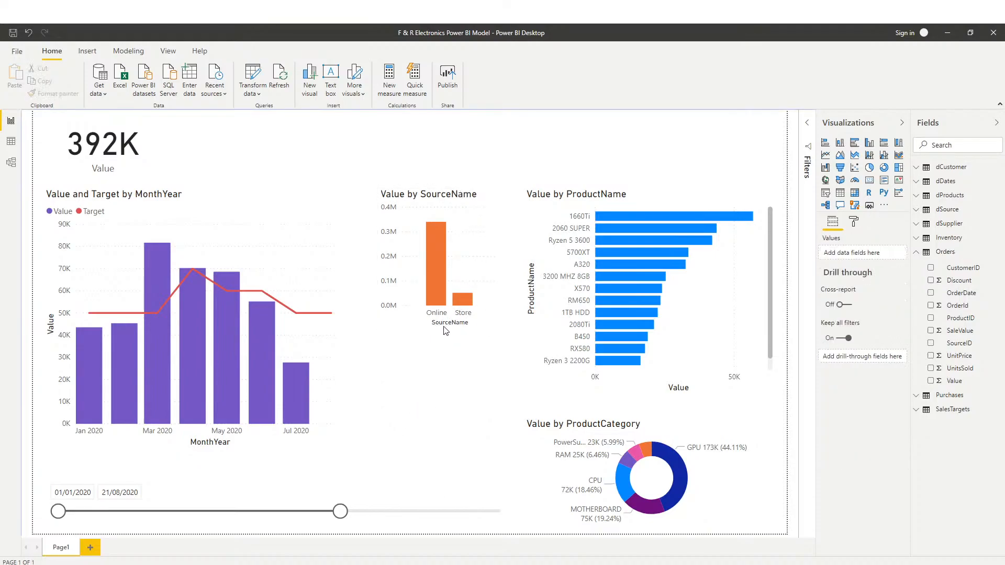
pyautogui.click(442, 329)
pyautogui.moveTo(439, 328); pyautogui.dragTo(442, 448)
# Narrow the date slicer to the monthly chart's width and shorten the monthly and source charts to align with the Value by ProductName chart's lower edge
pyautogui.click(466, 487)
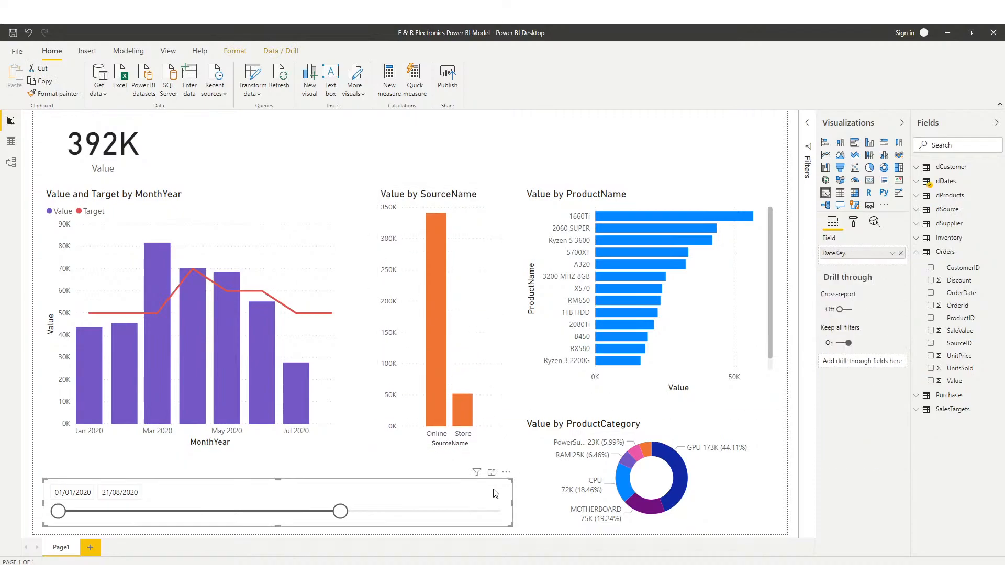
pyautogui.moveTo(515, 506); pyautogui.dragTo(349, 509)
pyautogui.click(450, 445)
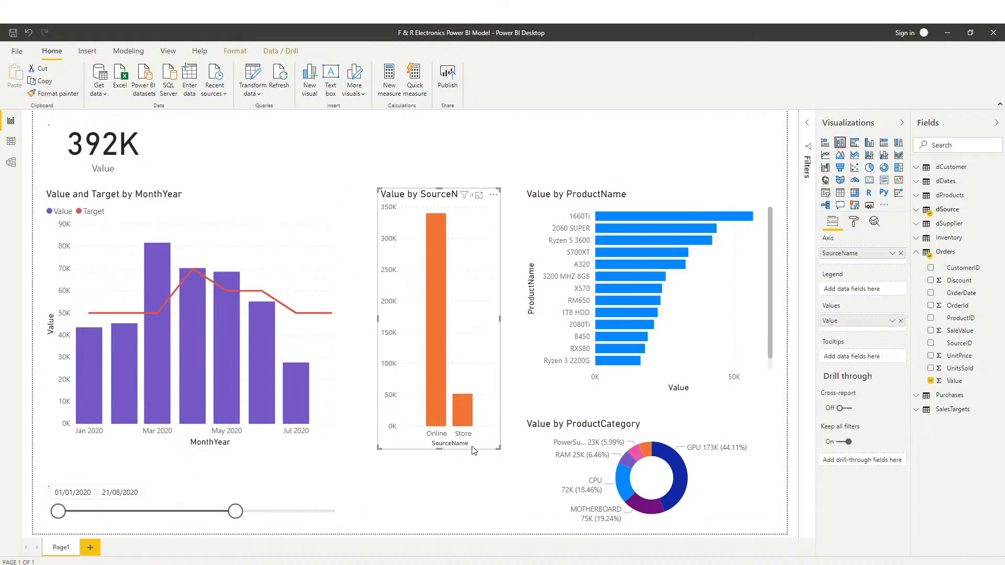
pyautogui.moveTo(439, 449); pyautogui.dragTo(450, 398)
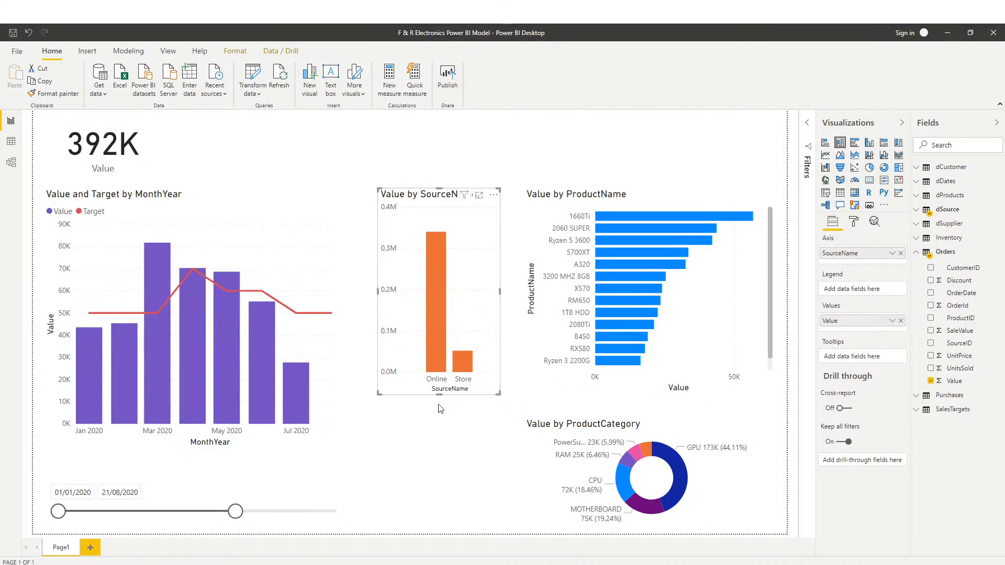
pyautogui.click(343, 388)
pyautogui.moveTo(212, 452); pyautogui.dragTo(209, 401)
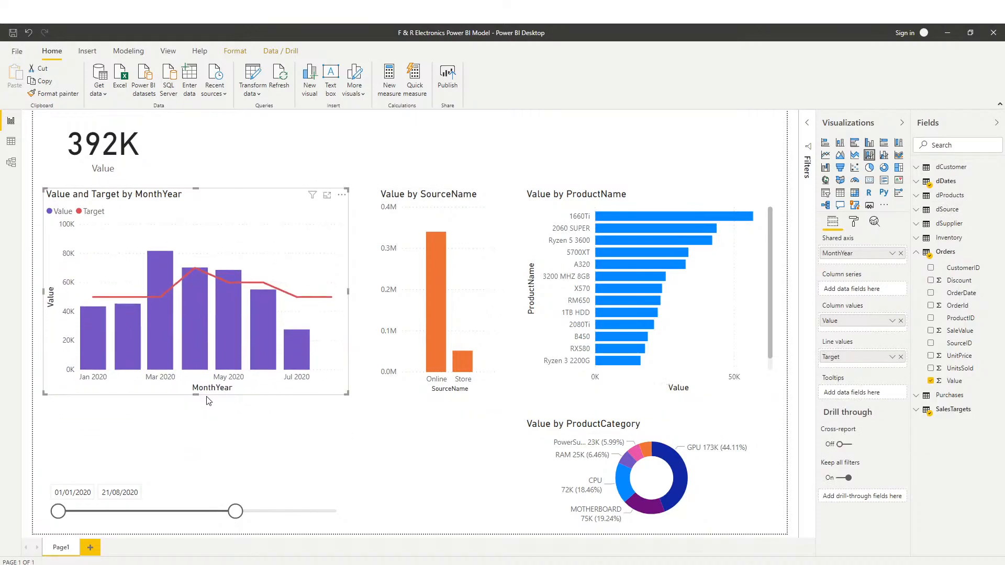
# Narrow the Value by ProductCategory donut chart from its left edge
pyautogui.click(658, 436)
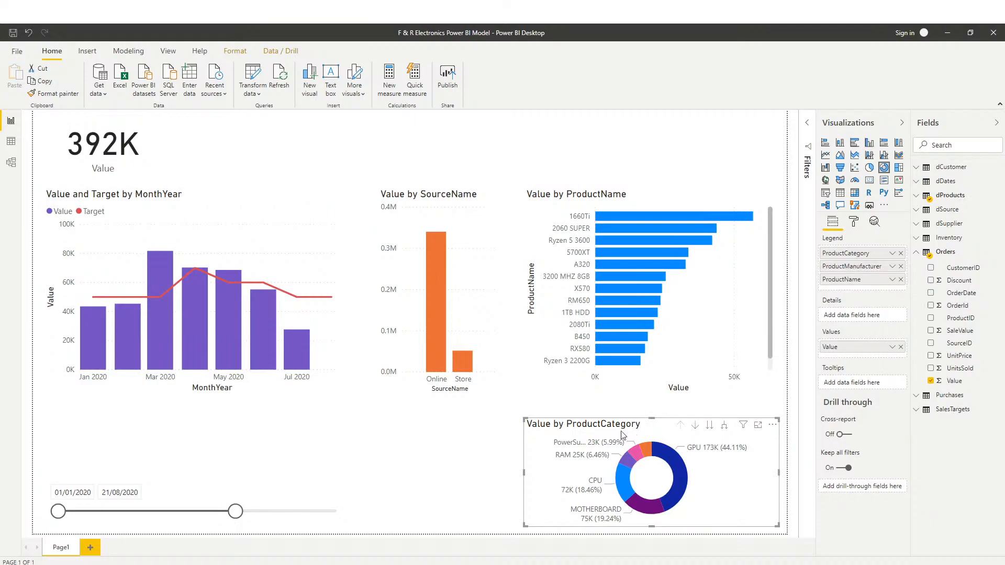
pyautogui.moveTo(524, 473); pyautogui.dragTo(550, 479)
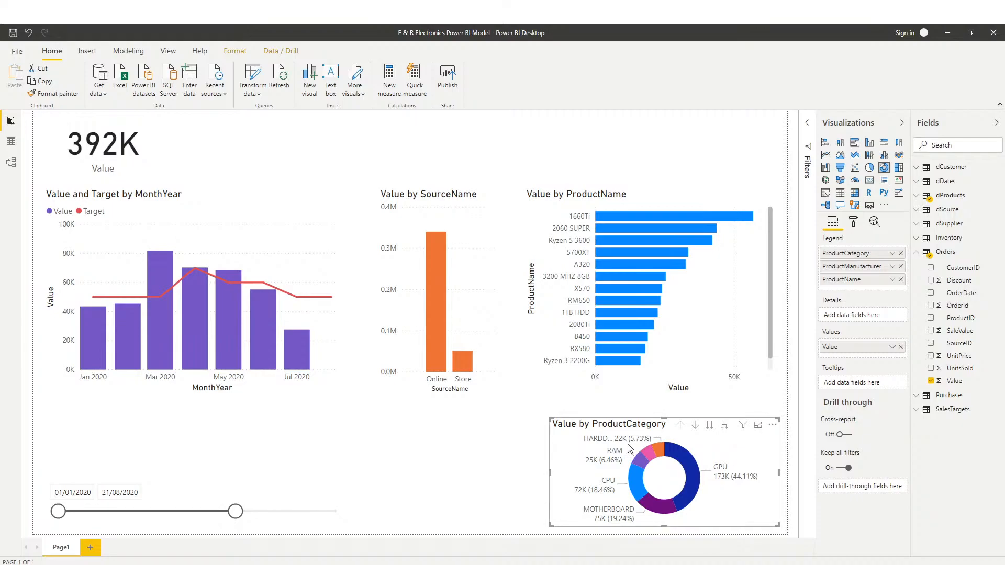
pyautogui.click(534, 459)
pyautogui.click(560, 454)
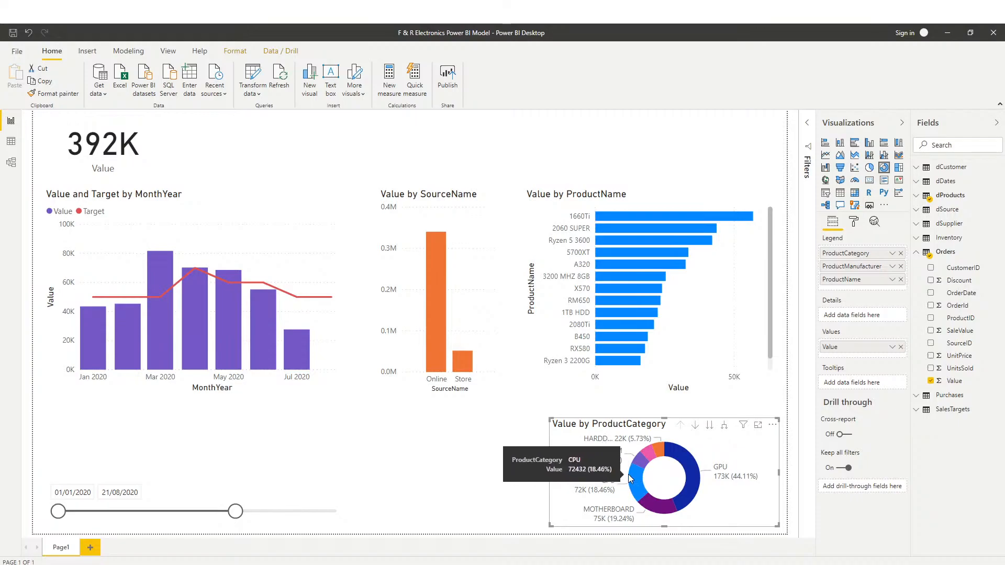
# Duplicate the Value by ProductCategory donut, place the copy to the original's left, and narrow the date slicer to clear it
pyautogui.click(42, 81)
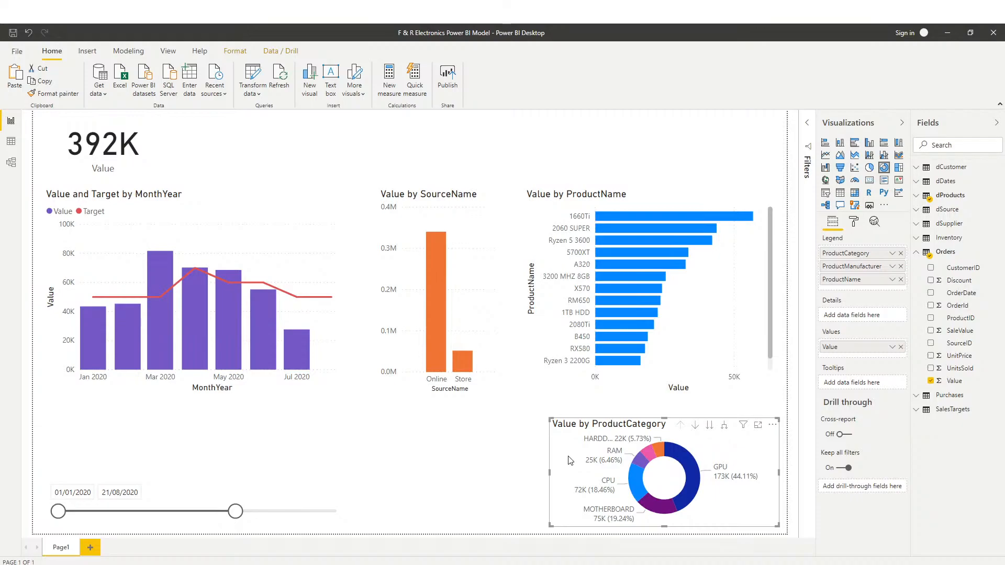
pyautogui.click(454, 488)
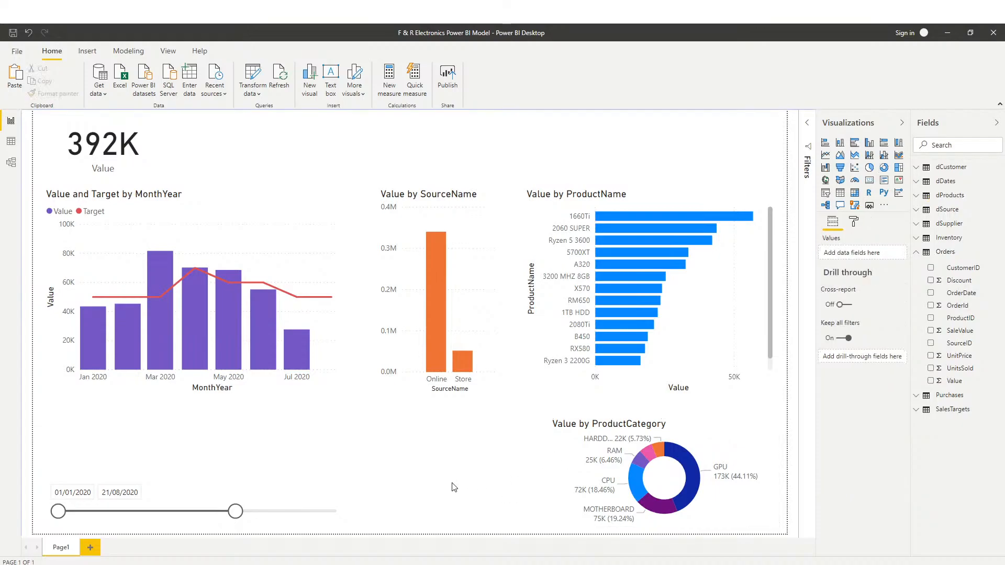
pyautogui.hotkey('ctrl', 'v')
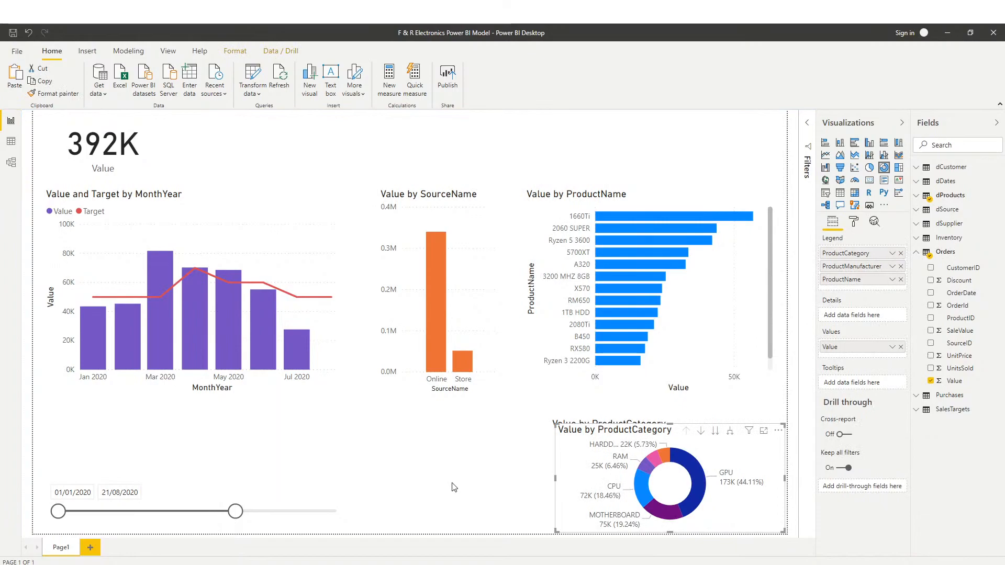
pyautogui.moveTo(658, 458); pyautogui.dragTo(439, 441)
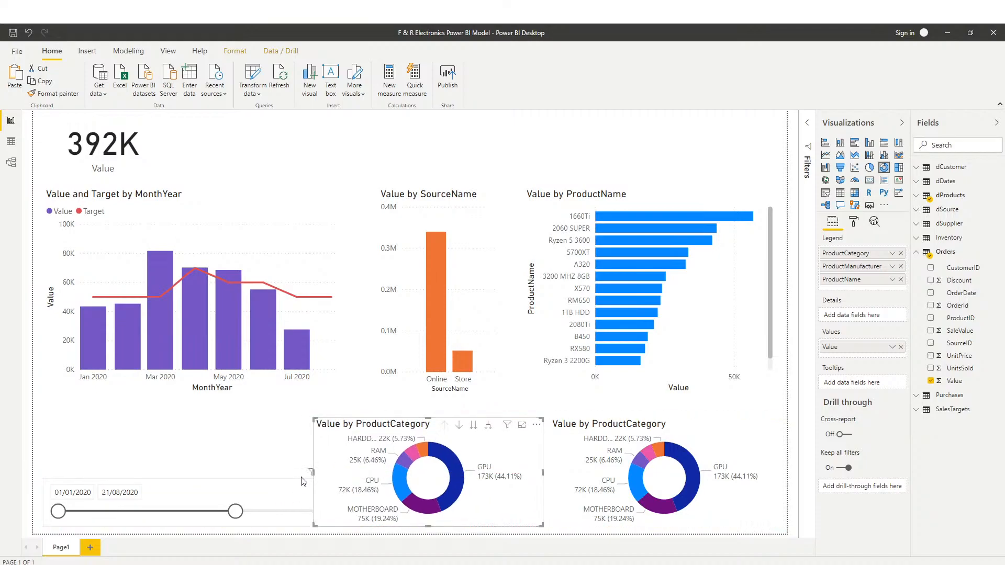
pyautogui.click(241, 490)
pyautogui.moveTo(347, 504); pyautogui.dragTo(285, 506)
# Remove ProductCategory and ProductName from the copied donut's legend, keeping only ProductManufacturer
pyautogui.click(469, 445)
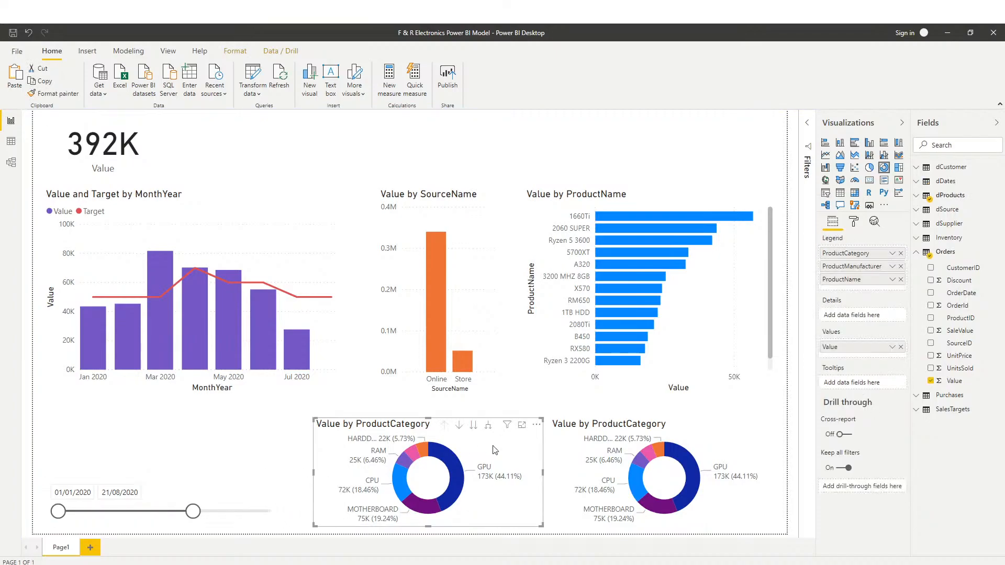
pyautogui.click(900, 254)
pyautogui.click(901, 267)
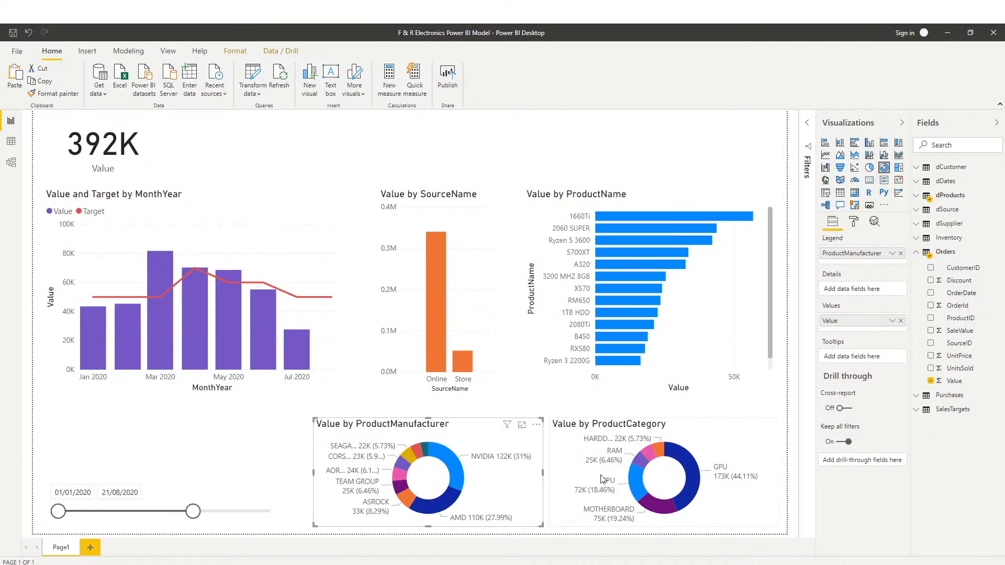
pyautogui.click(703, 446)
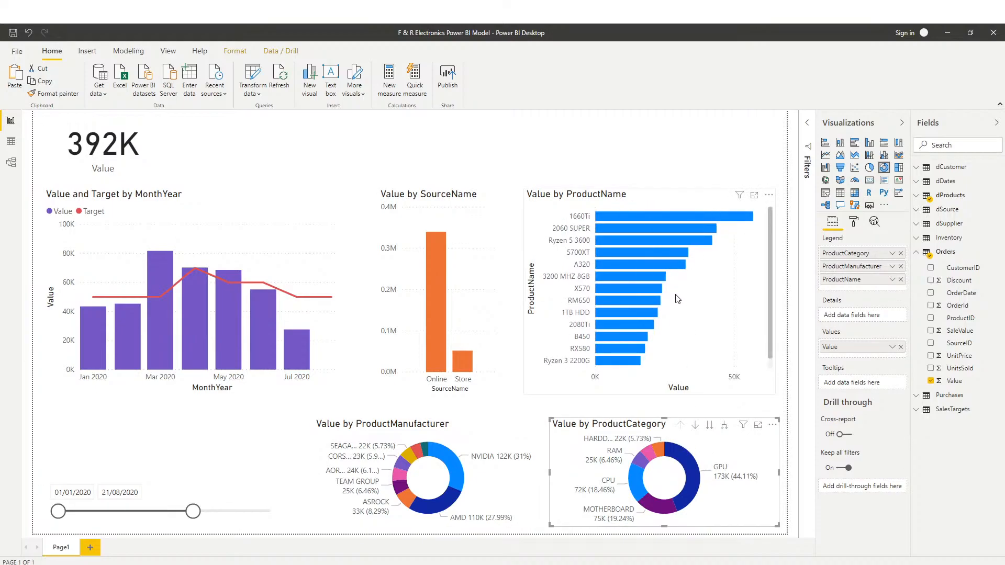
# Add an empty slicer with no other visual selected and position it over the middle of the page
pyautogui.click(554, 408)
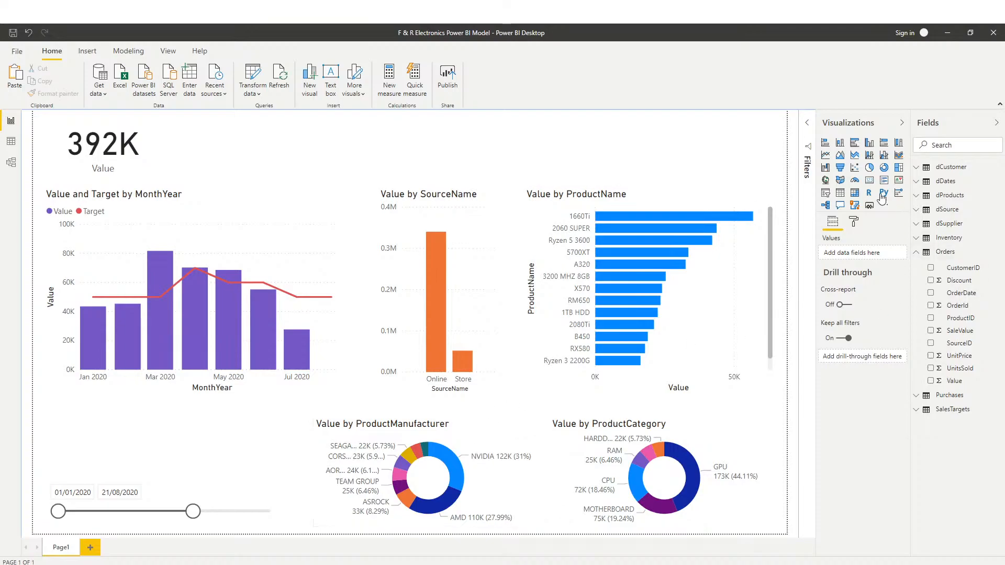
pyautogui.click(825, 194)
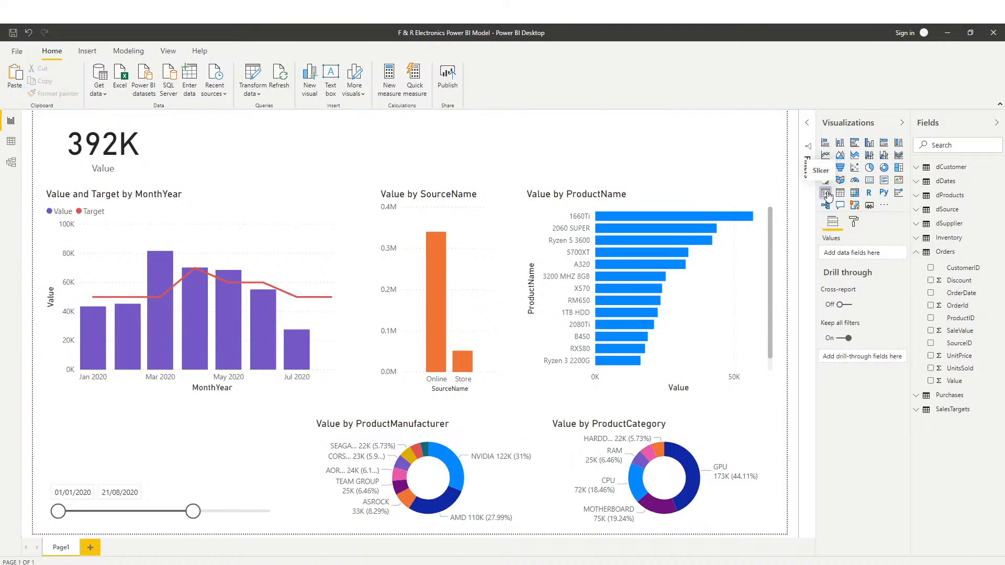
pyautogui.moveTo(227, 181); pyautogui.dragTo(569, 280)
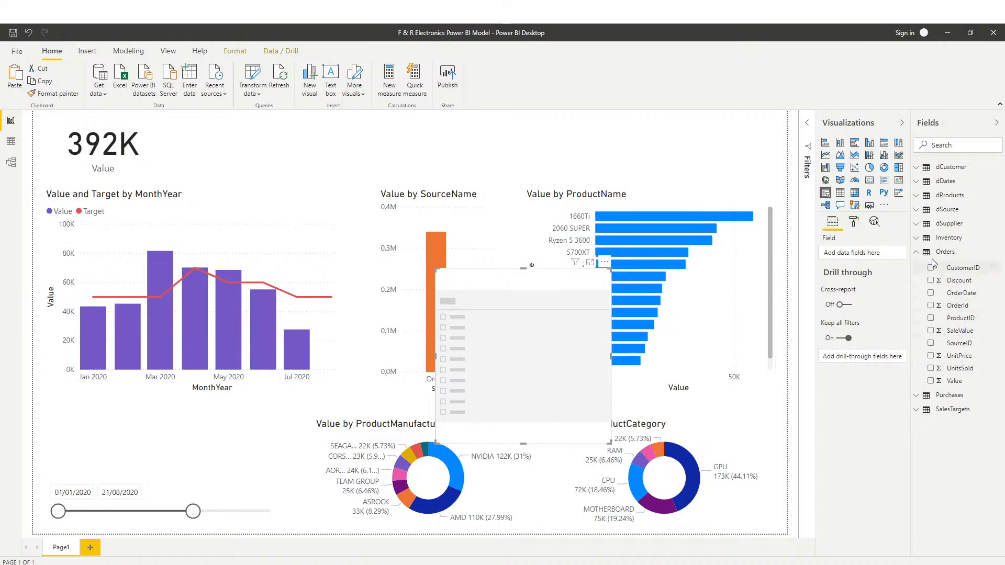
# Fill the new slicer with ProductCategory, ProductManufacturer and ProductName, and move it up over the Value by ProductName chart
pyautogui.click(920, 197)
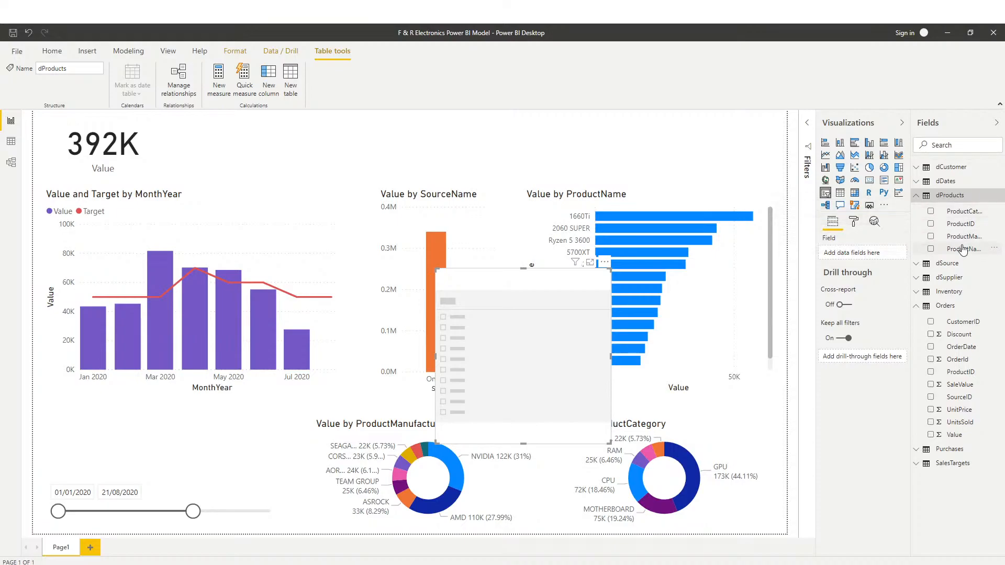
pyautogui.moveTo(965, 212); pyautogui.dragTo(854, 255)
pyautogui.click(966, 238)
pyautogui.click(959, 251)
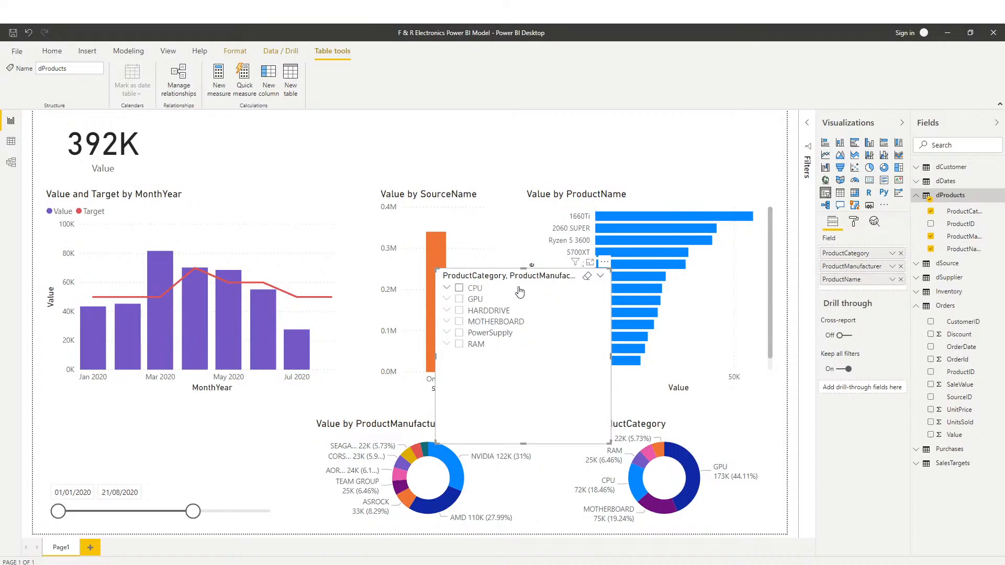
pyautogui.moveTo(516, 271); pyautogui.dragTo(667, 162)
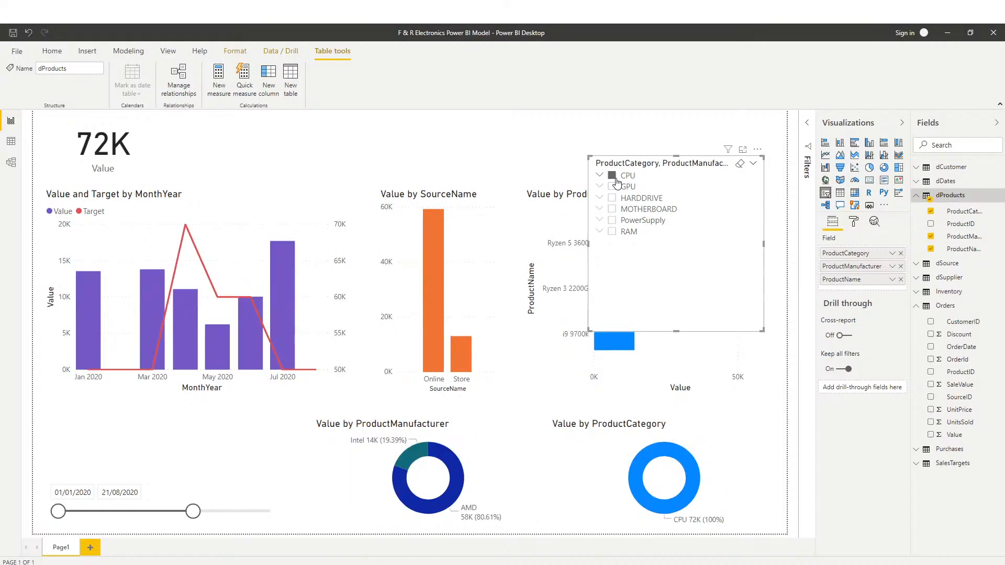
# Move the product slicer to the page's upper edge, expand its CPU category and test toggling the AMD and Intel filters
pyautogui.moveTo(685, 167); pyautogui.dragTo(696, 128)
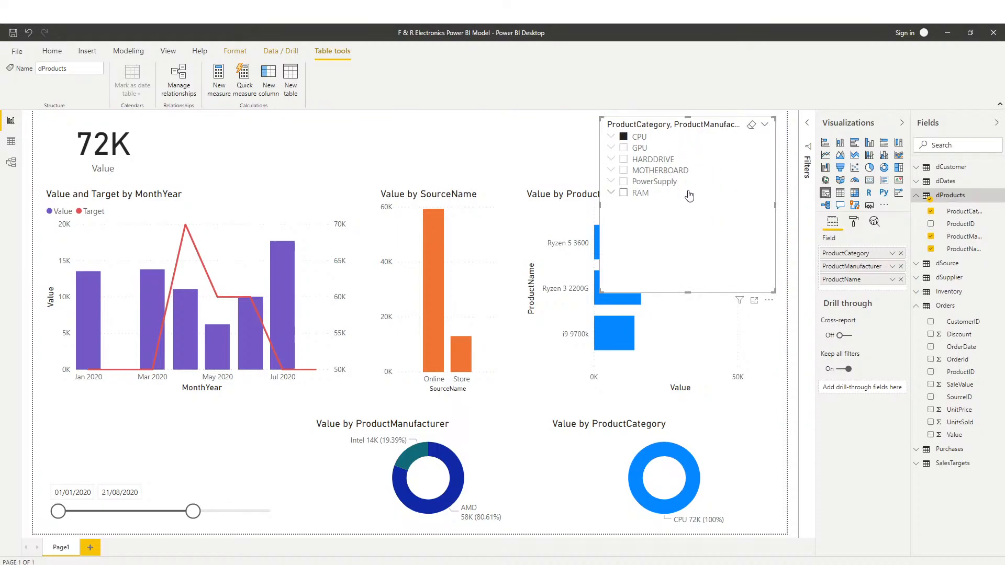
pyautogui.click(611, 138)
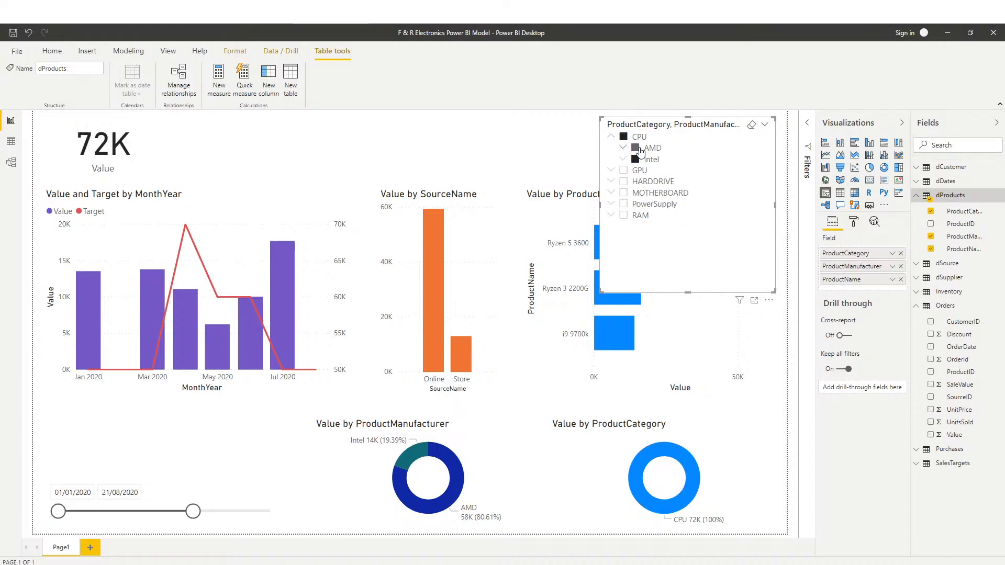
pyautogui.click(635, 149)
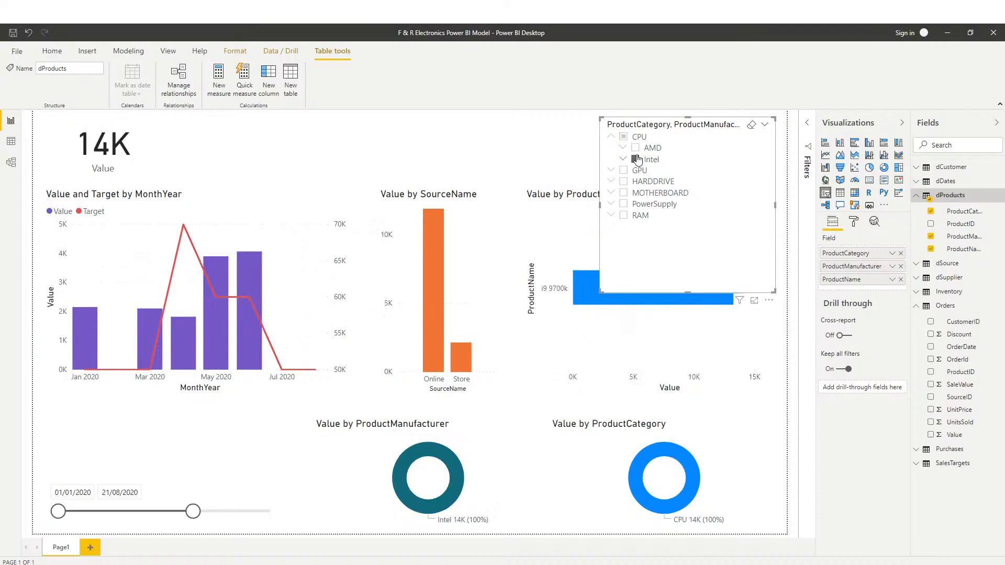
pyautogui.click(637, 159)
pyautogui.click(636, 149)
pyautogui.click(636, 160)
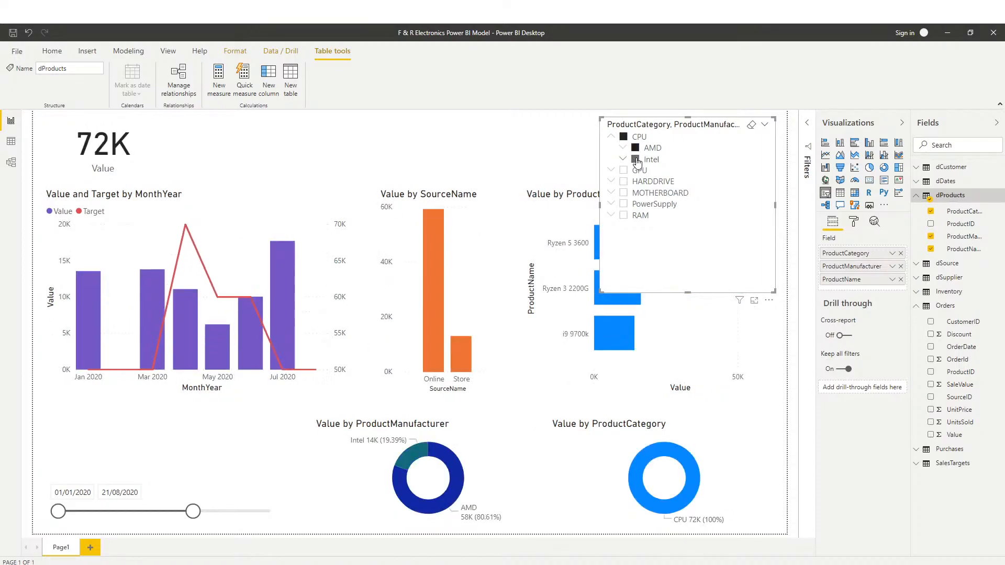
pyautogui.click(635, 151)
pyautogui.click(635, 159)
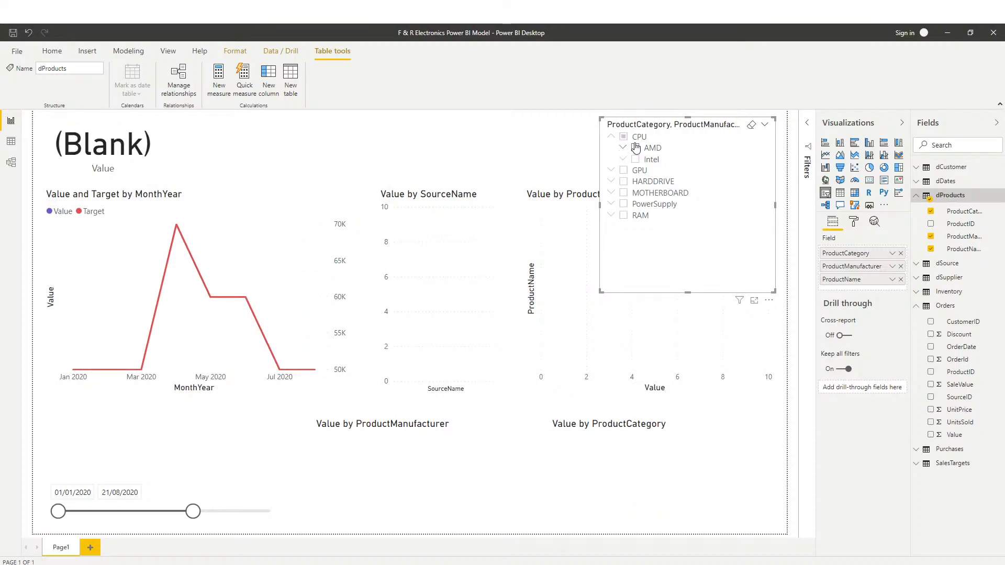
# Expand AMD in the product slicer, filter by Ryzen 3 2200G and Ryzen 5 3600, and clear the CPU selection
pyautogui.click(624, 148)
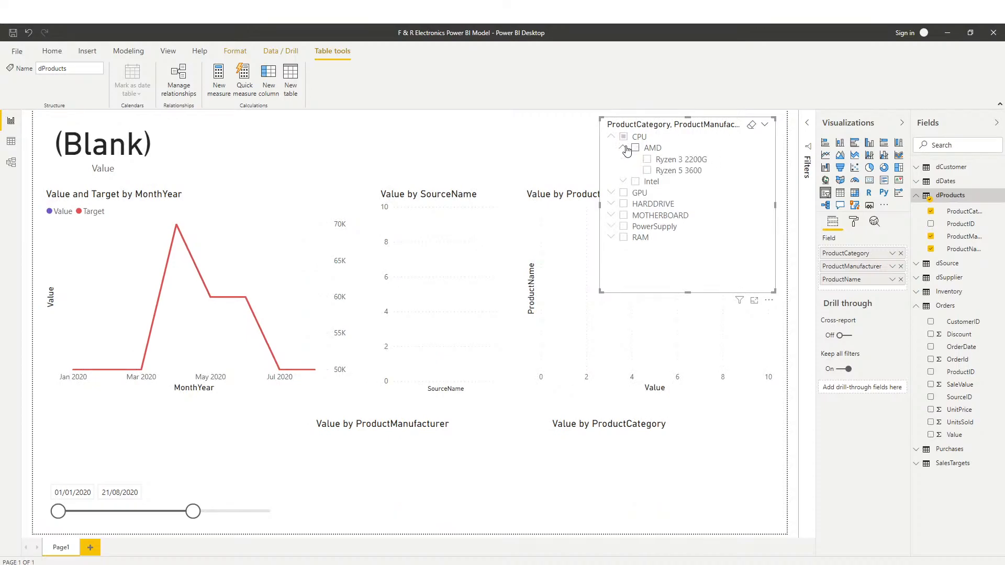
pyautogui.click(664, 161)
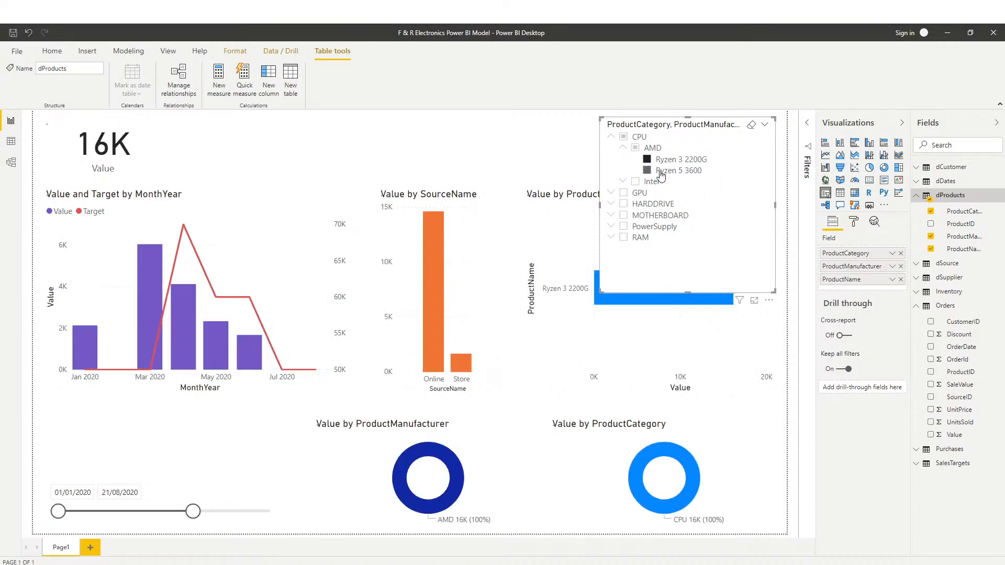
pyautogui.click(660, 172)
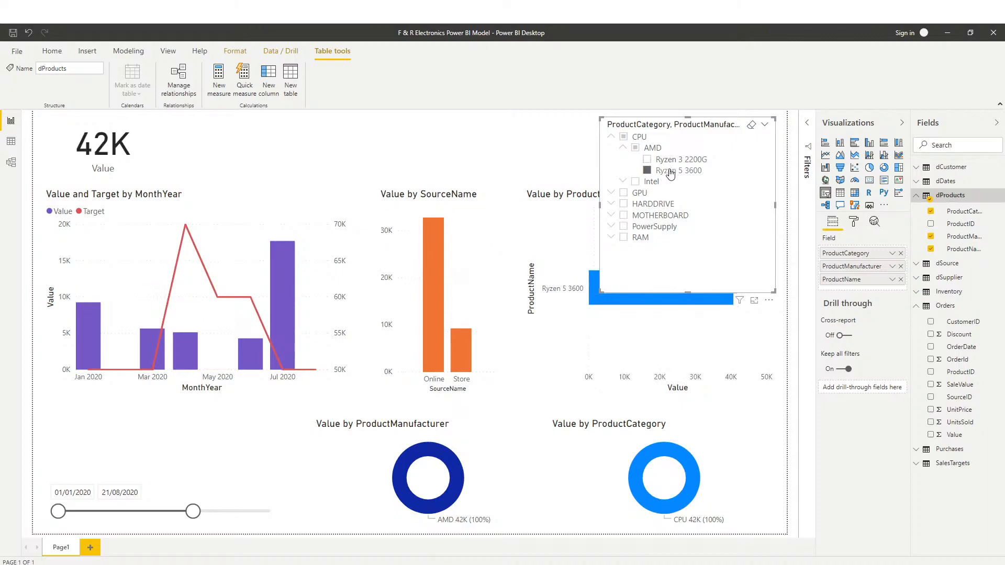
pyautogui.click(616, 137)
pyautogui.click(616, 137)
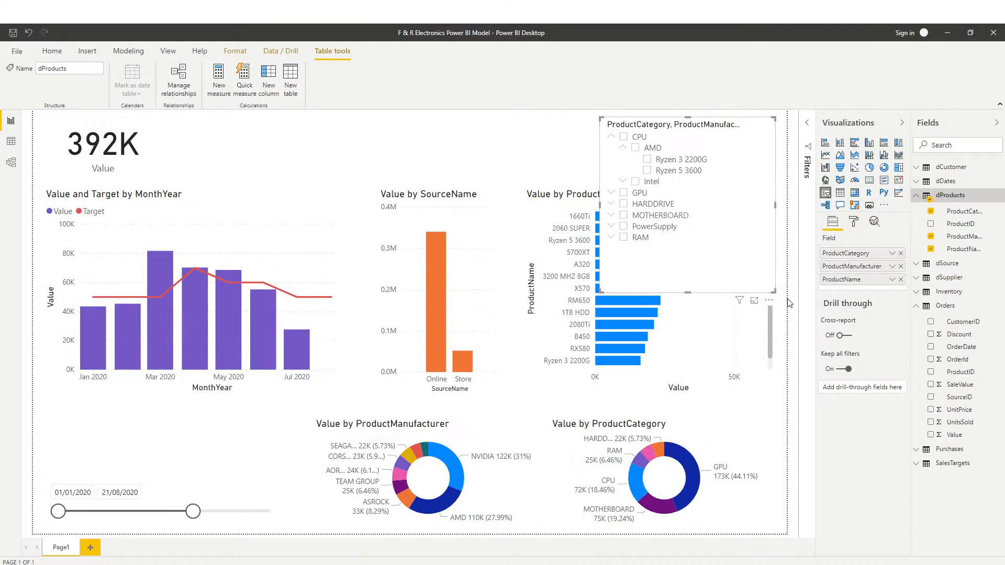
# Remove the product slicer overlapping the Value by ProductName chart and leave no visual selected
pyautogui.click(769, 302)
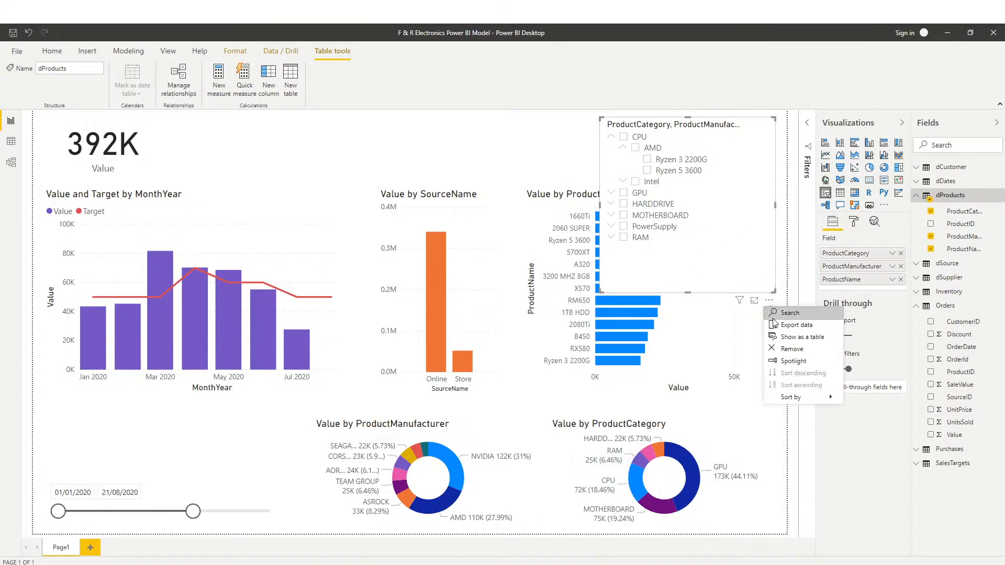
pyautogui.click(804, 356)
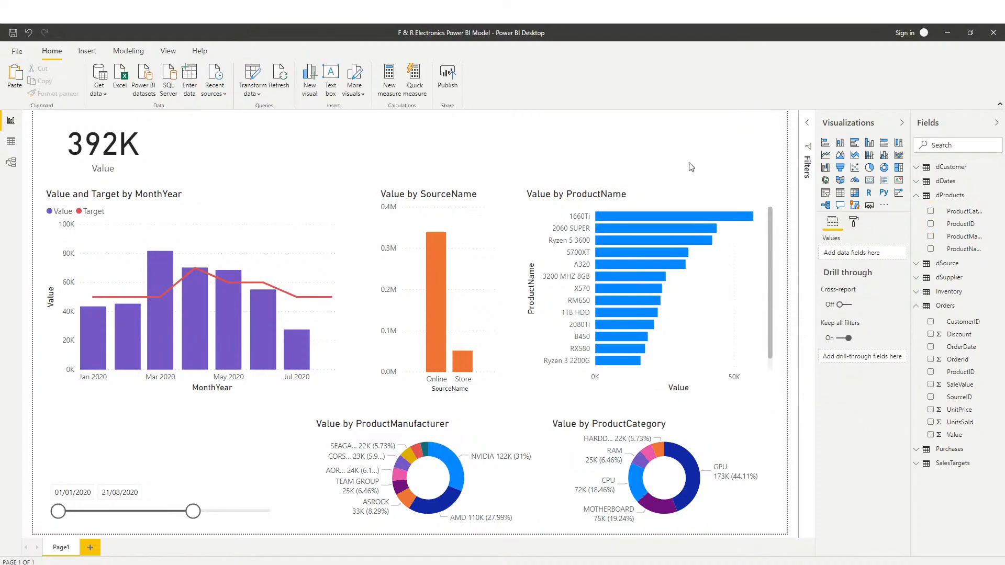
pyautogui.click(497, 262)
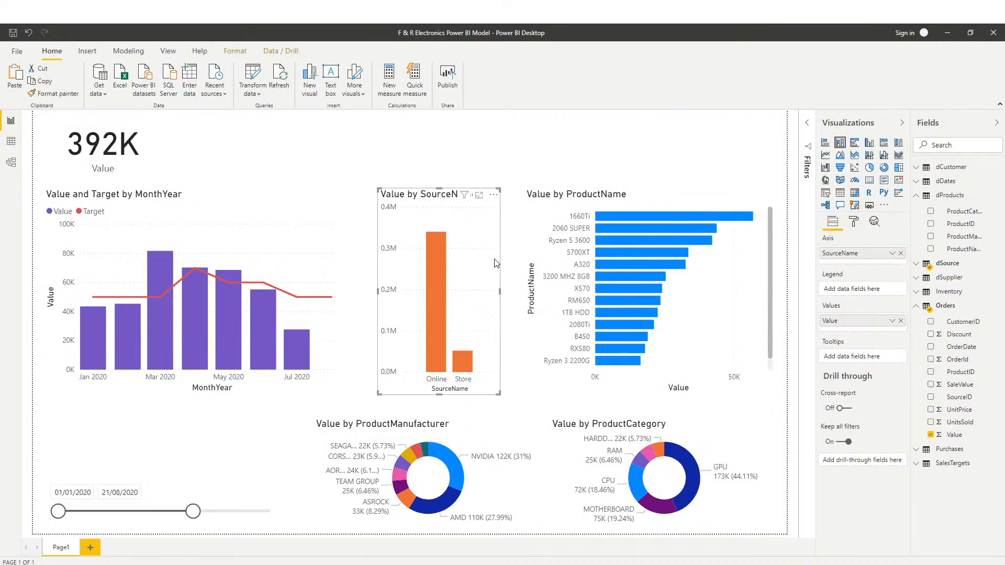
pyautogui.click(543, 155)
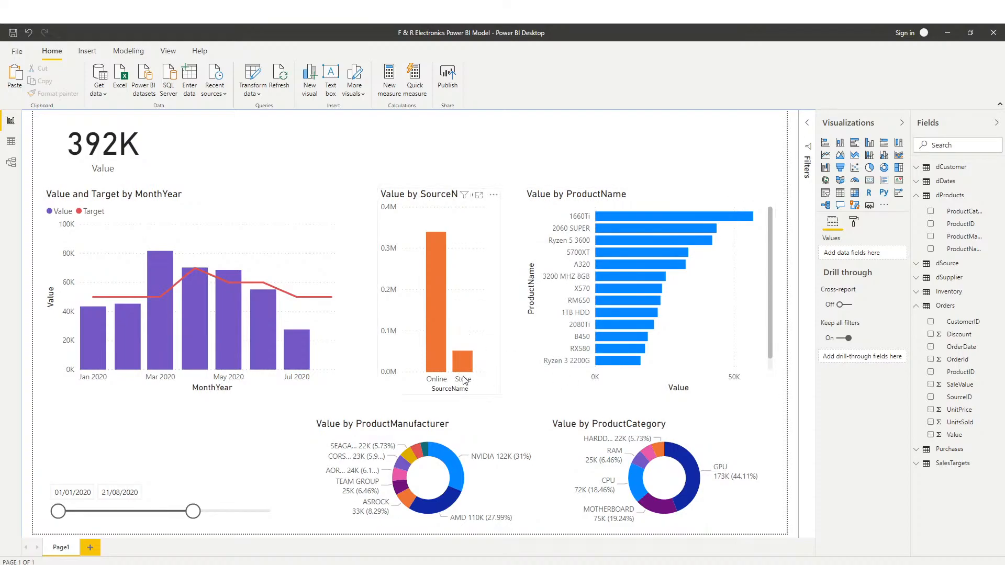
# Cross-filter the page by the Online source bar and by the 1660Ti product bar, clearing each selection
pyautogui.click(429, 361)
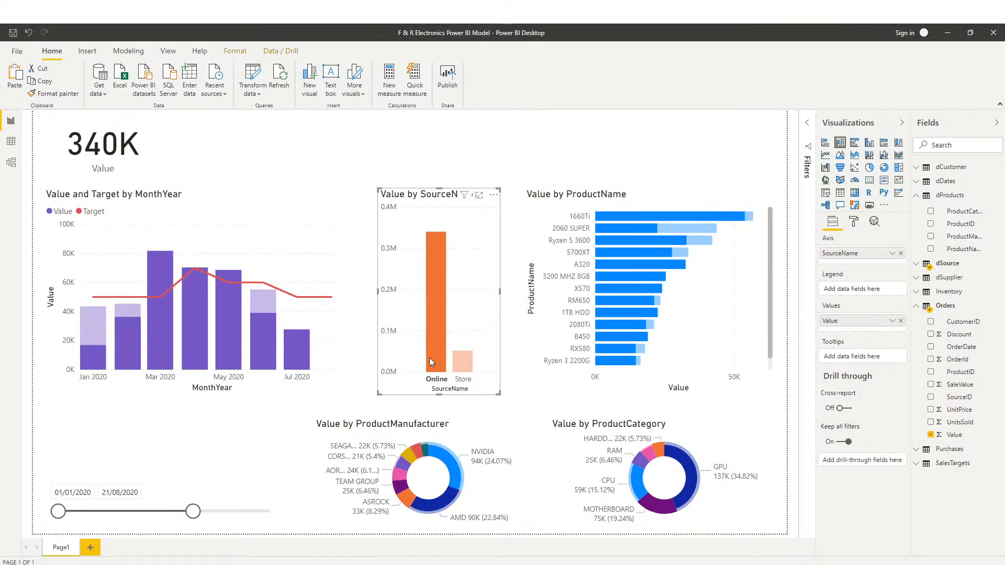
pyautogui.click(429, 358)
pyautogui.click(429, 358)
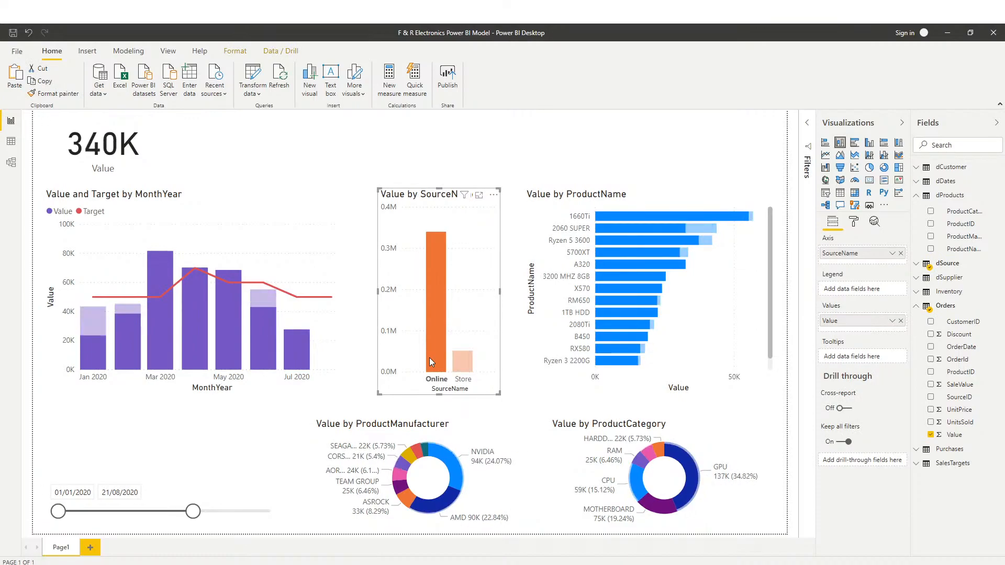
pyautogui.click(429, 357)
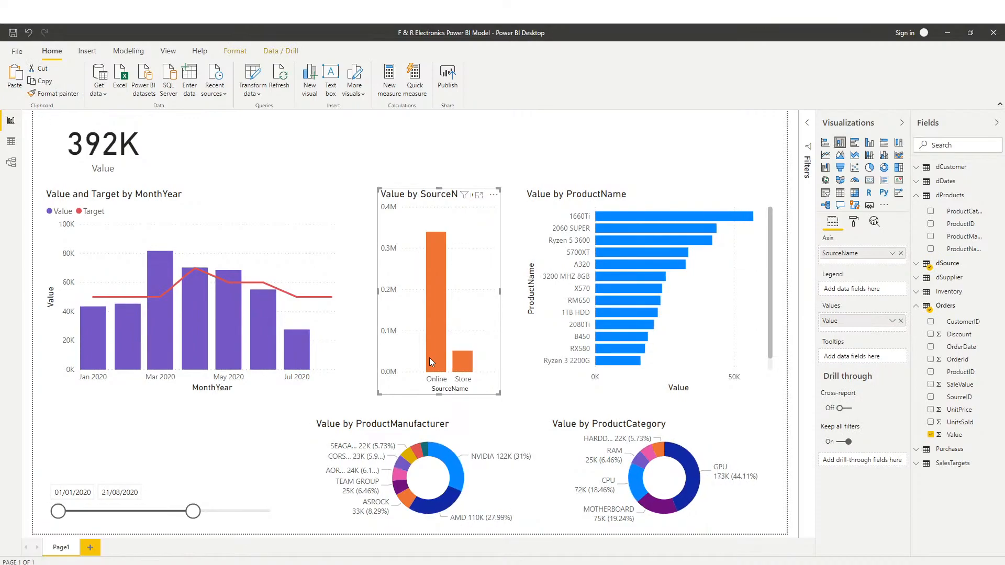
pyautogui.click(628, 217)
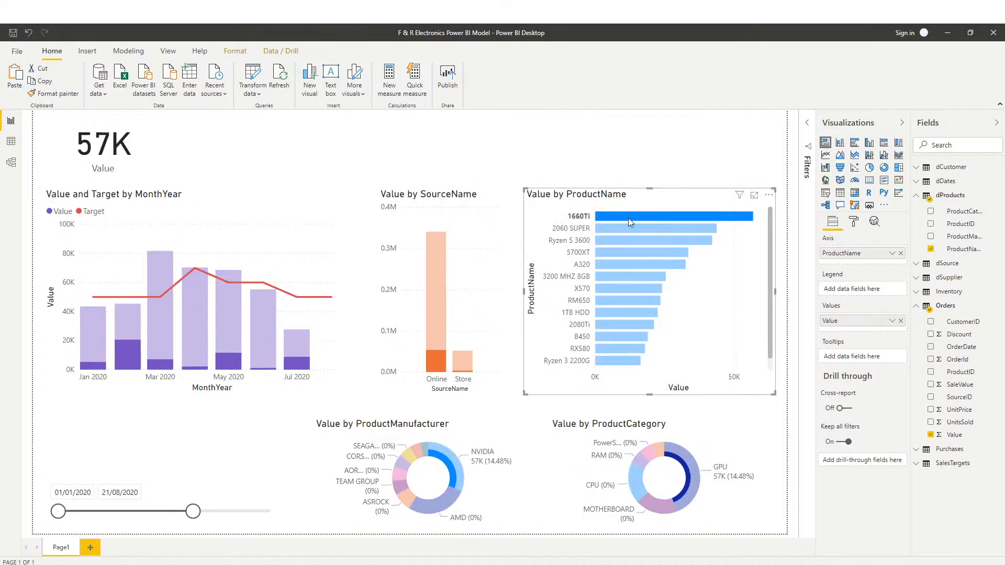
pyautogui.click(628, 217)
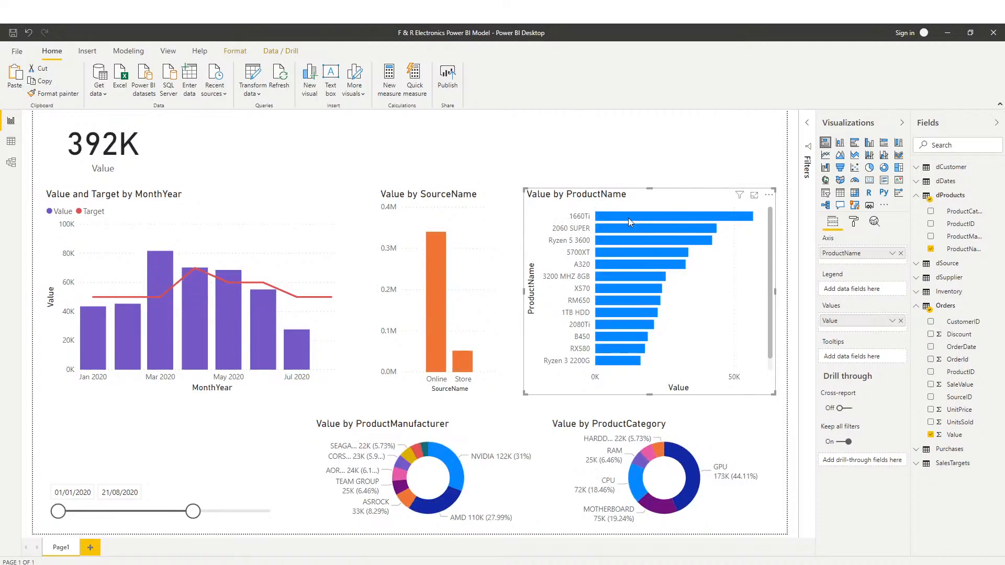
# Cross-filter the page by the GPU segment of the Value by ProductCategory donut, examine the target line, and clear the selection
pyautogui.click(683, 496)
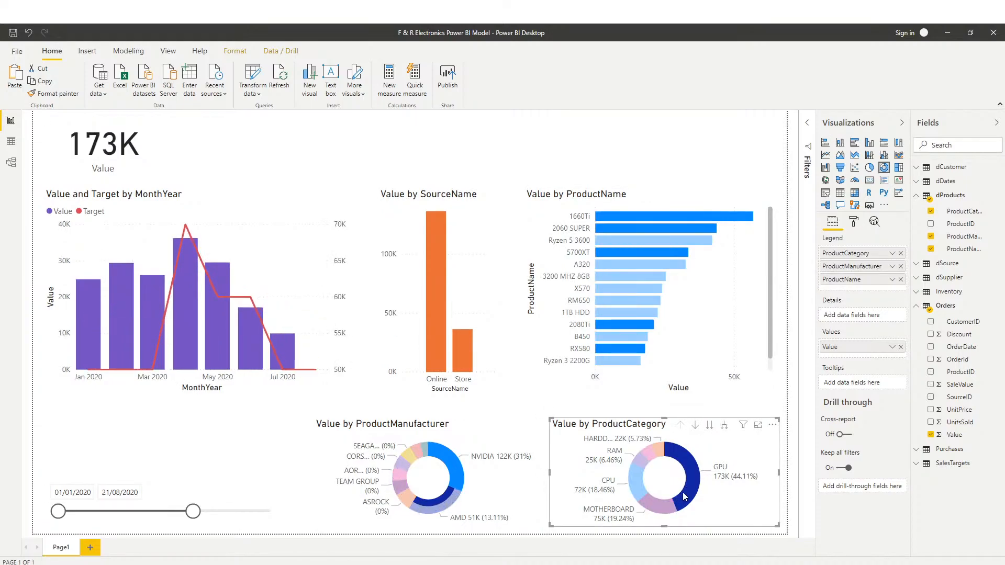
pyautogui.click(682, 492)
pyautogui.click(683, 492)
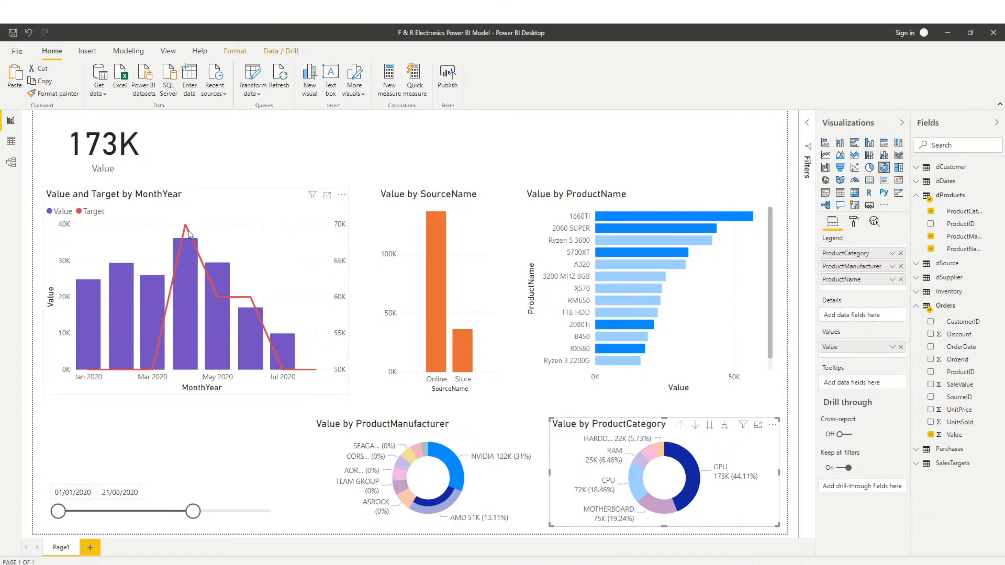
pyautogui.click(687, 496)
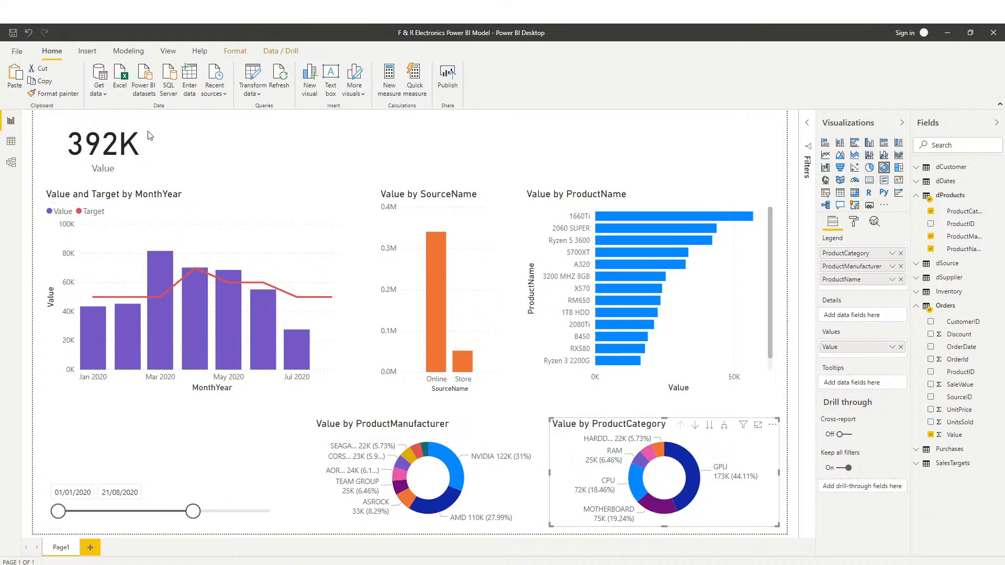
# Examine the SalesTargets table's dates and targets, return to the report, and check cross-filtering by the Online source bar
pyautogui.click(11, 142)
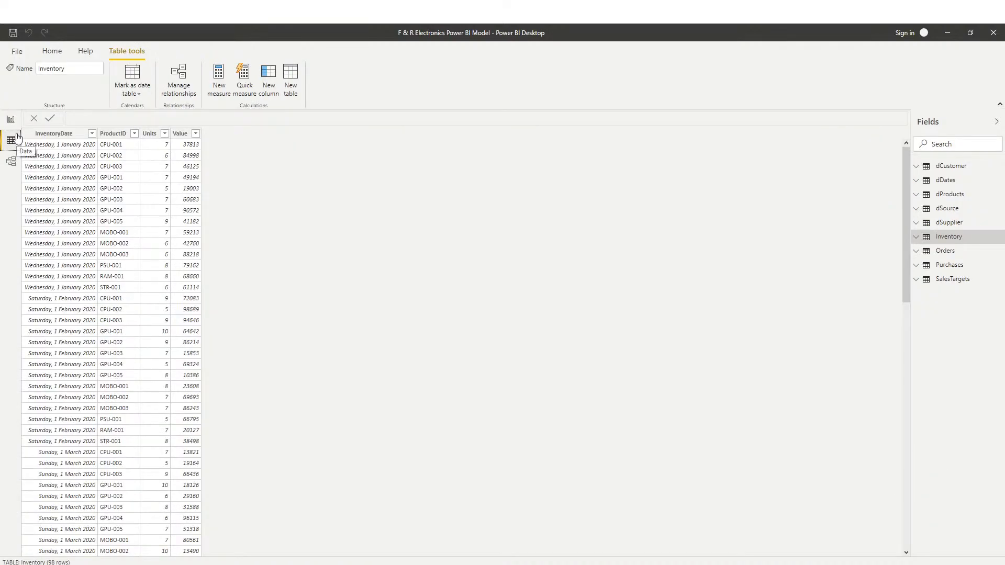
pyautogui.click(960, 286)
pyautogui.click(917, 280)
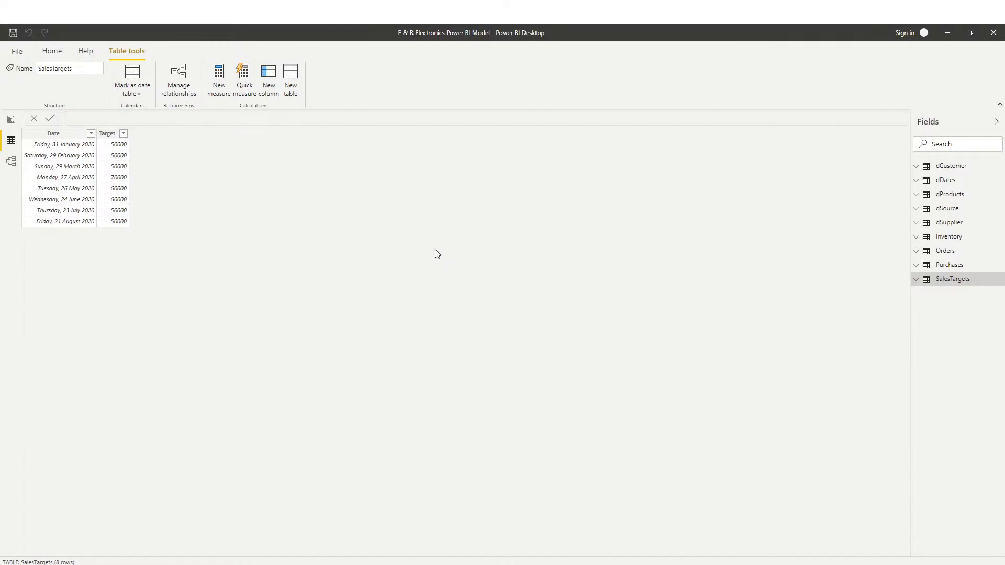
pyautogui.click(10, 119)
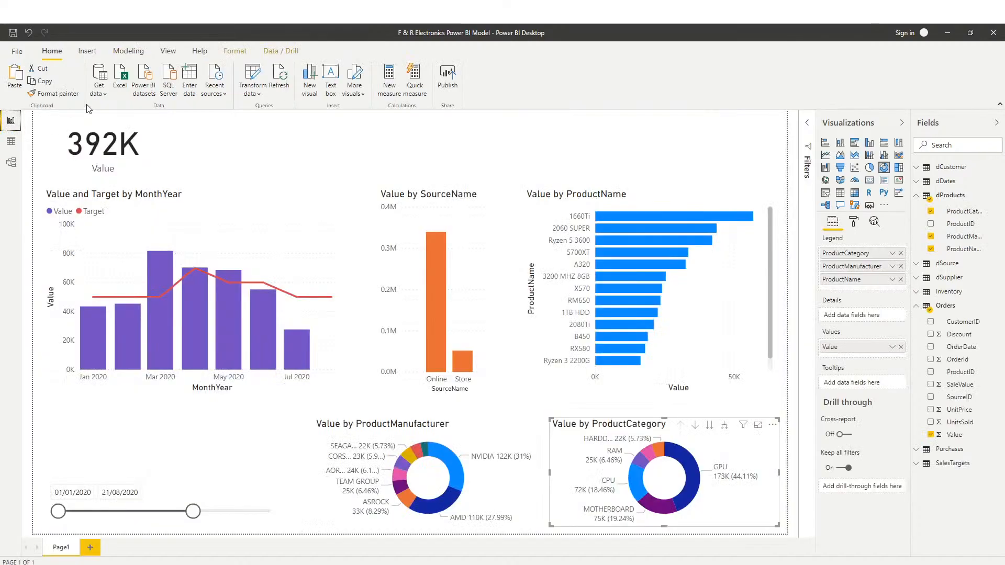
pyautogui.click(444, 365)
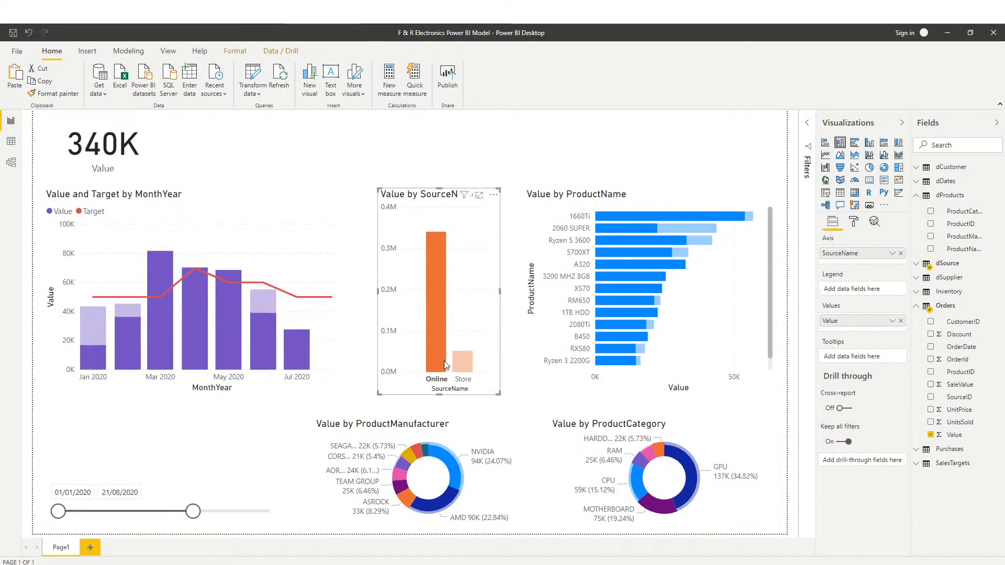
pyautogui.click(444, 361)
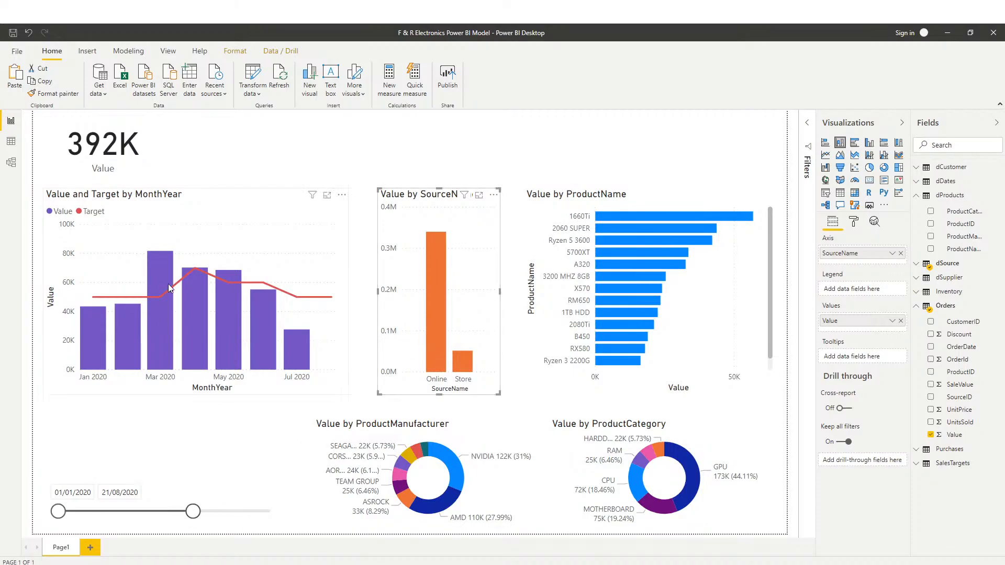
# Shorten the date slicer's range to end on 31/05/2020, and extend its end date to 30/07/2020
pyautogui.moveTo(193, 512); pyautogui.dragTo(146, 512)
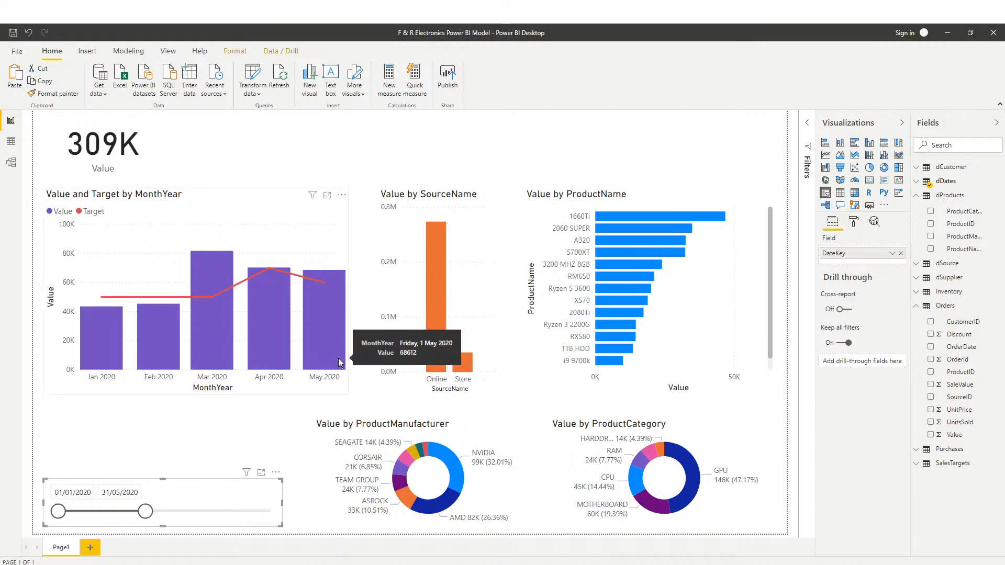
pyautogui.moveTo(149, 516); pyautogui.dragTo(180, 513)
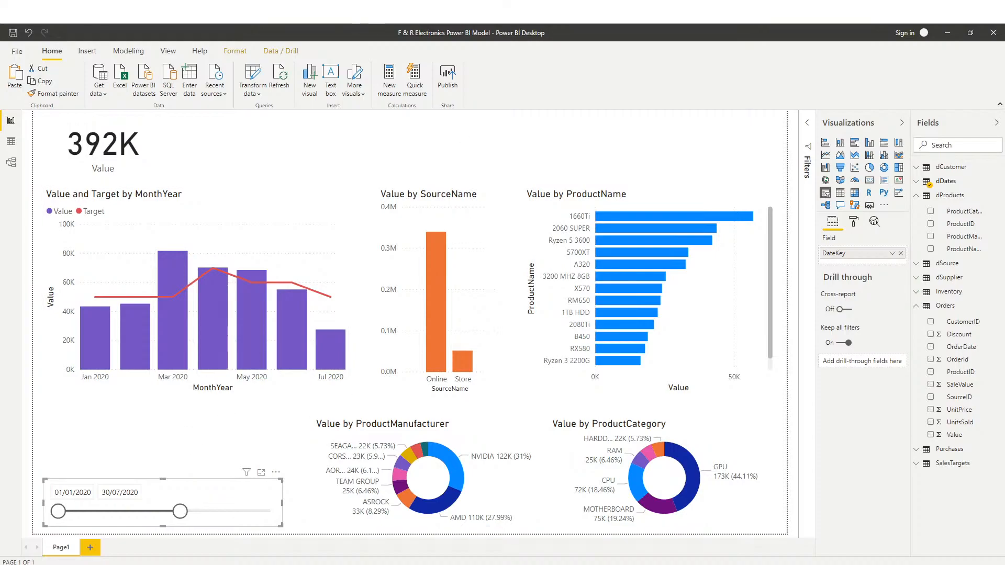
# Switch to the F & R Electronics KPIs workbook in Excel, return to the Power BI model report, and deselect the date slicer
pyautogui.hotkey('alt', 'Tab')
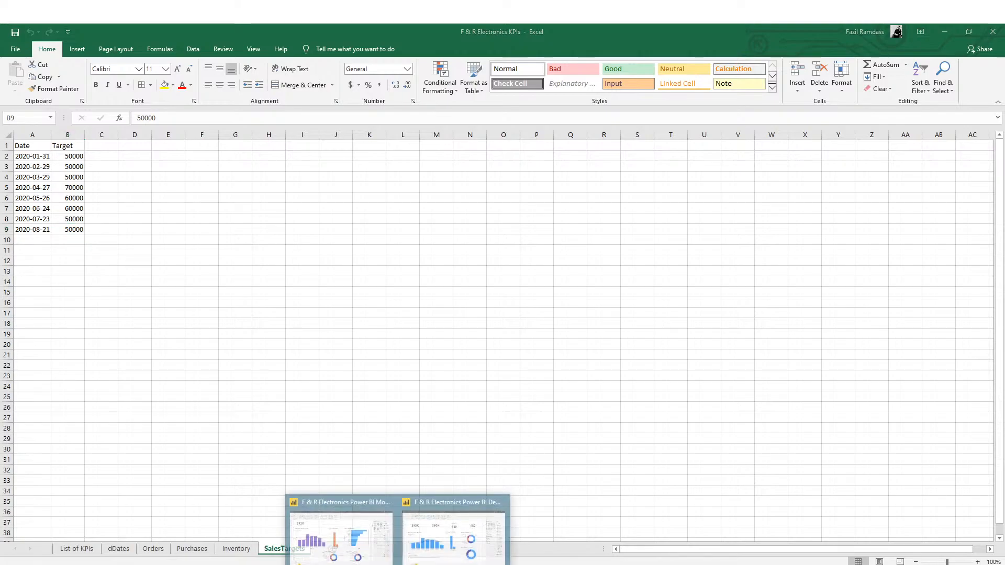
pyautogui.click(331, 502)
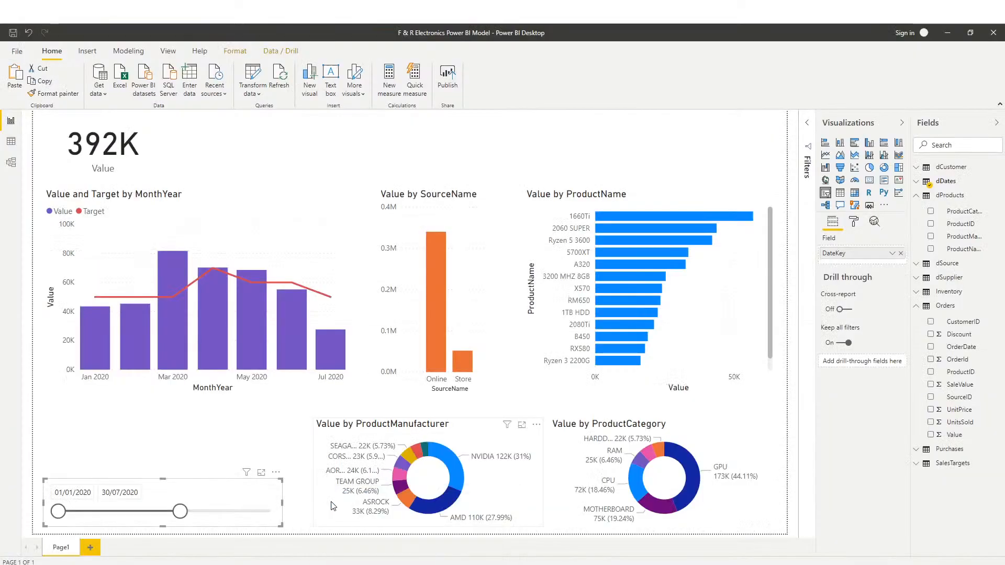
pyautogui.click(364, 275)
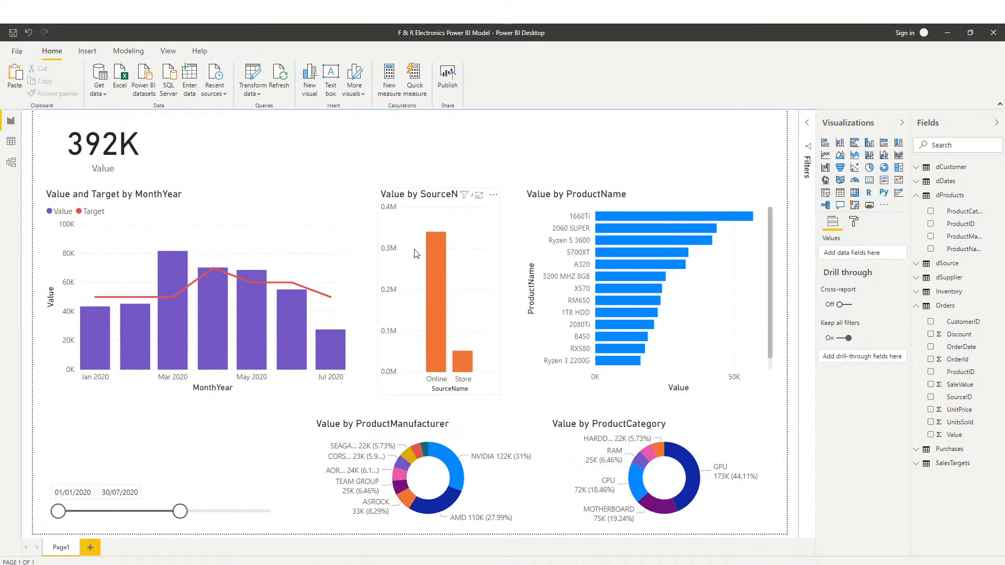
# Rename the Value field of the total value card to "Sales Value" and deselect the card
pyautogui.click(103, 156)
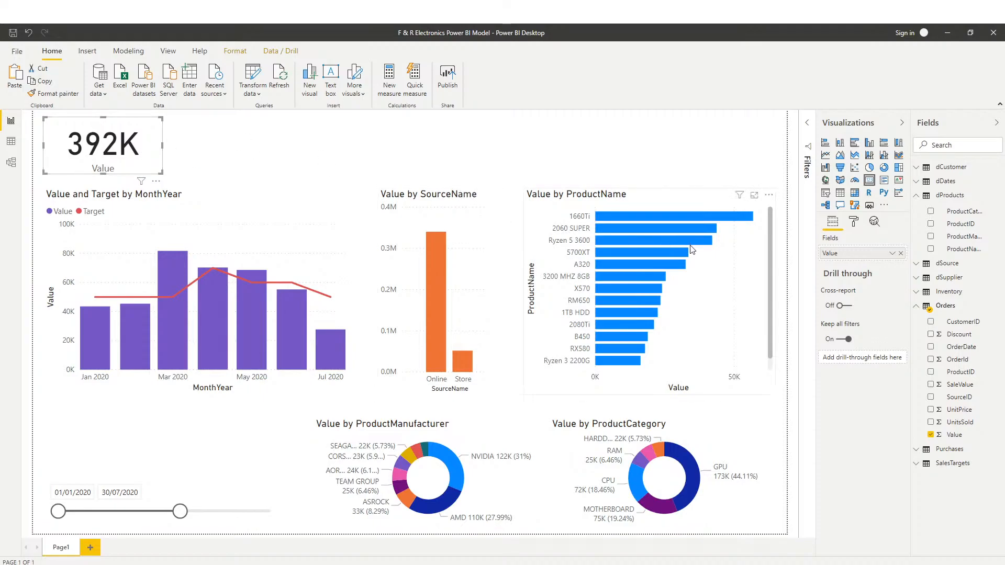
pyautogui.doubleClick(840, 254)
pyautogui.press('BackSpace')
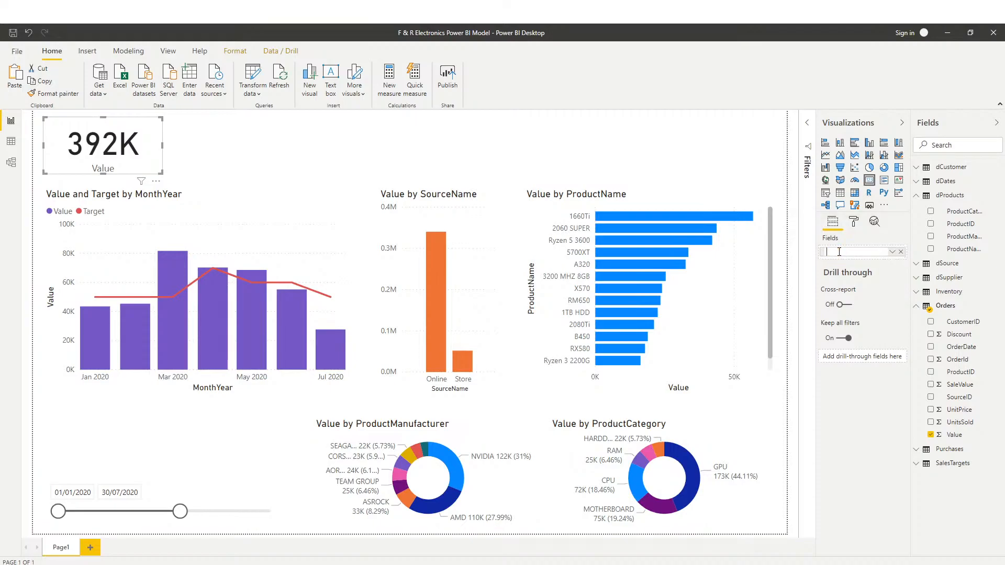
pyautogui.write('Sales Value')
pyautogui.press('Return')
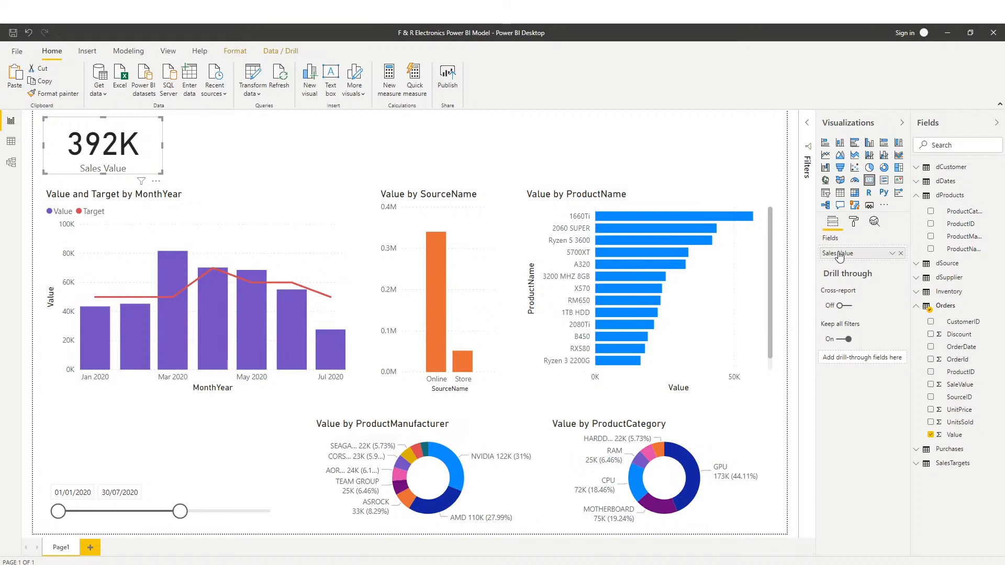
pyautogui.click(203, 147)
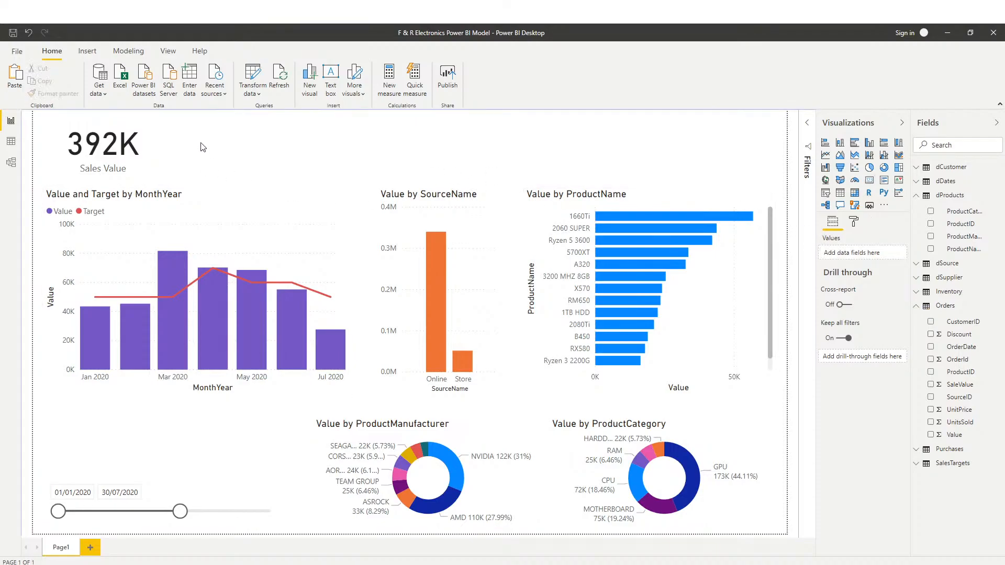
# Duplicate the Sales Value card, place the copy directly beside the original along the page's upper edge, and deselect it
pyautogui.click(148, 147)
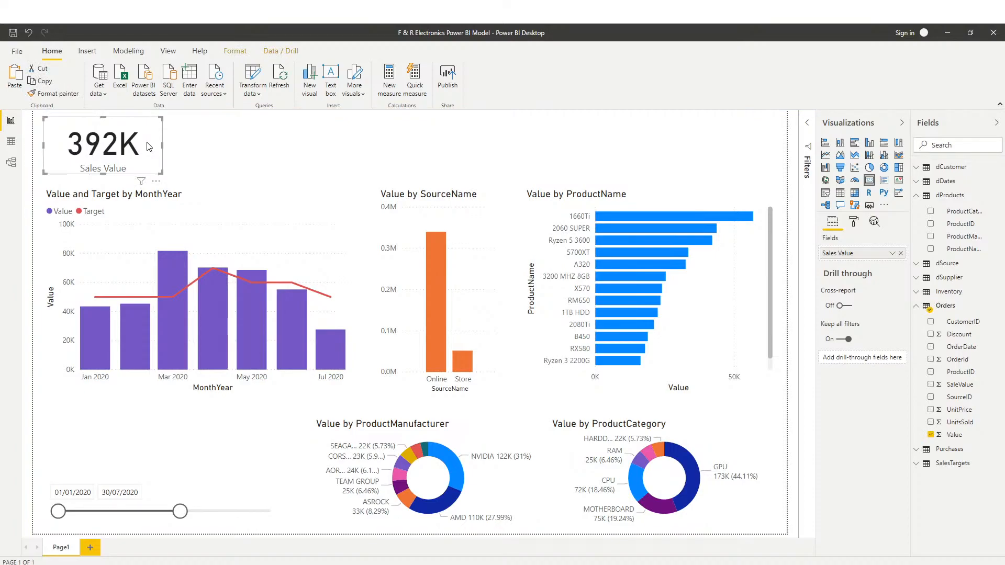
pyautogui.hotkey('ctrl', 'c')
pyautogui.hotkey('ctrl', 'v')
pyautogui.moveTo(149, 147); pyautogui.dragTo(277, 143)
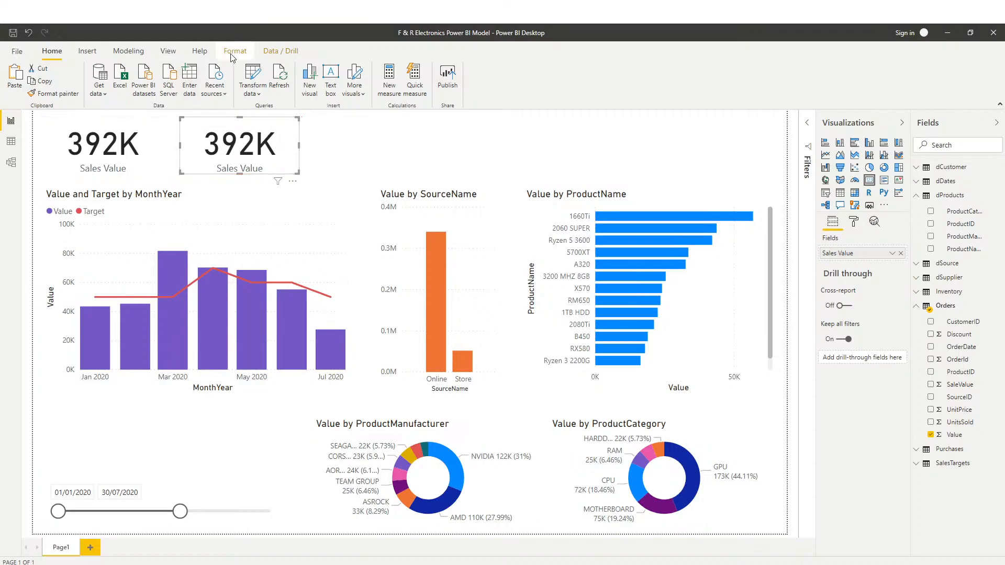
pyautogui.click(119, 143)
pyautogui.click(236, 151)
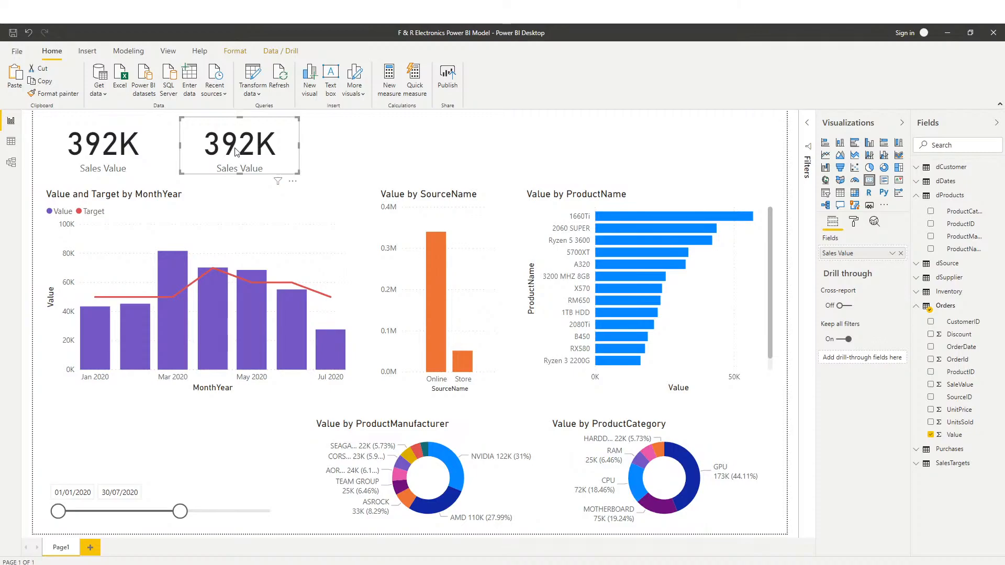
pyautogui.click(403, 130)
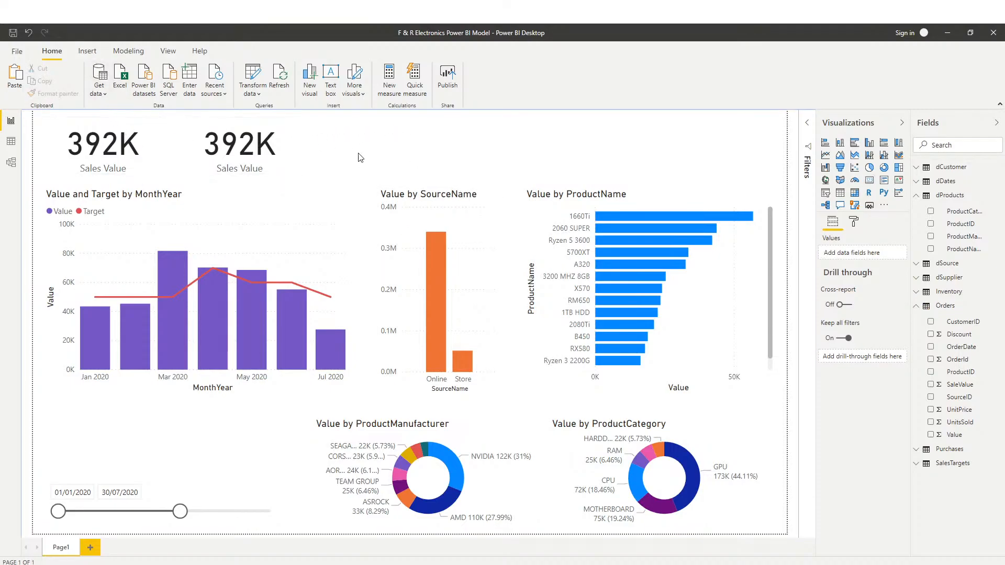
pyautogui.click(121, 141)
pyautogui.click(393, 151)
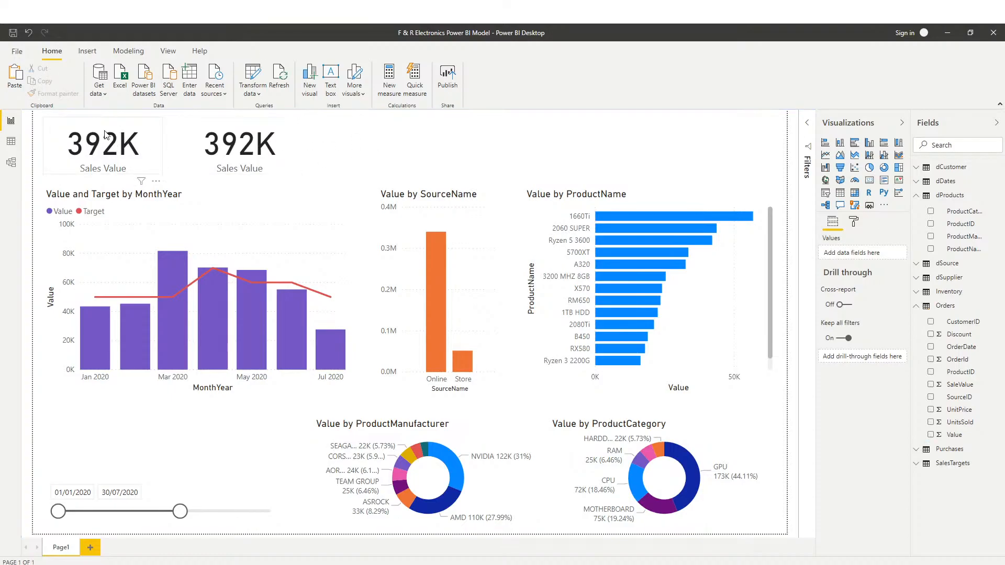
pyautogui.click(123, 157)
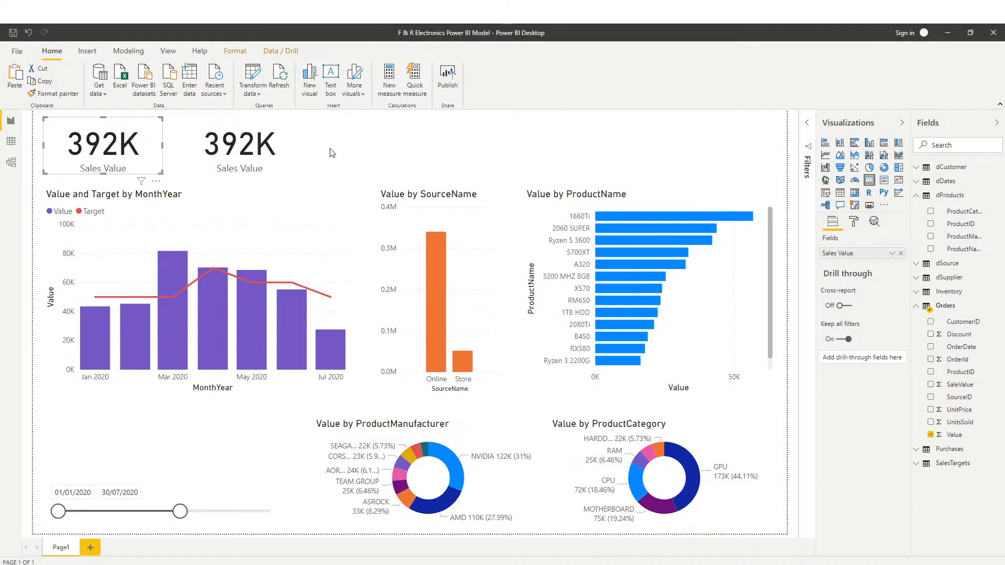
pyautogui.click(265, 157)
pyautogui.click(344, 155)
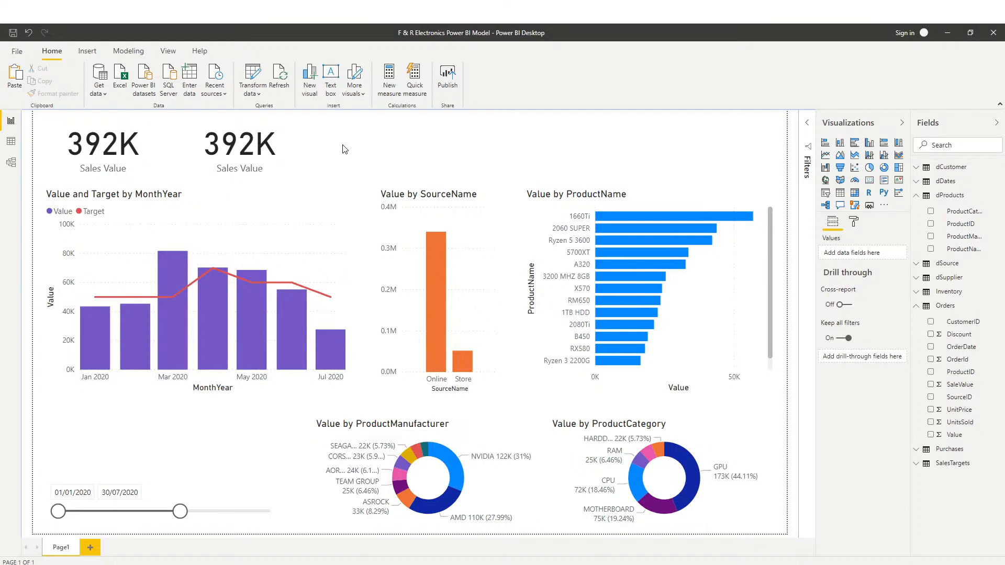
# Replace the copied card's Sales Value field with the Target field from the SalesTargets table
pyautogui.click(252, 157)
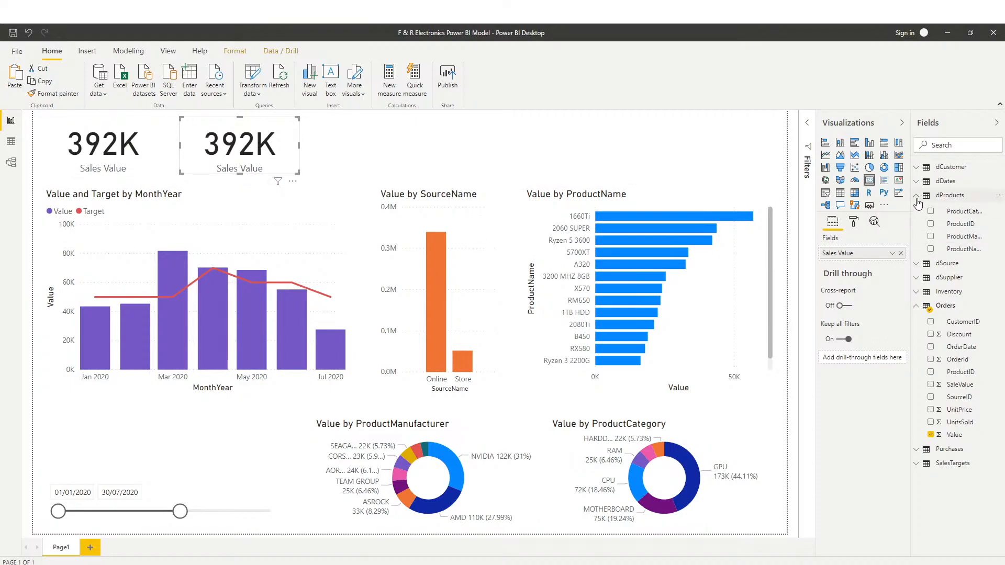
pyautogui.click(934, 198)
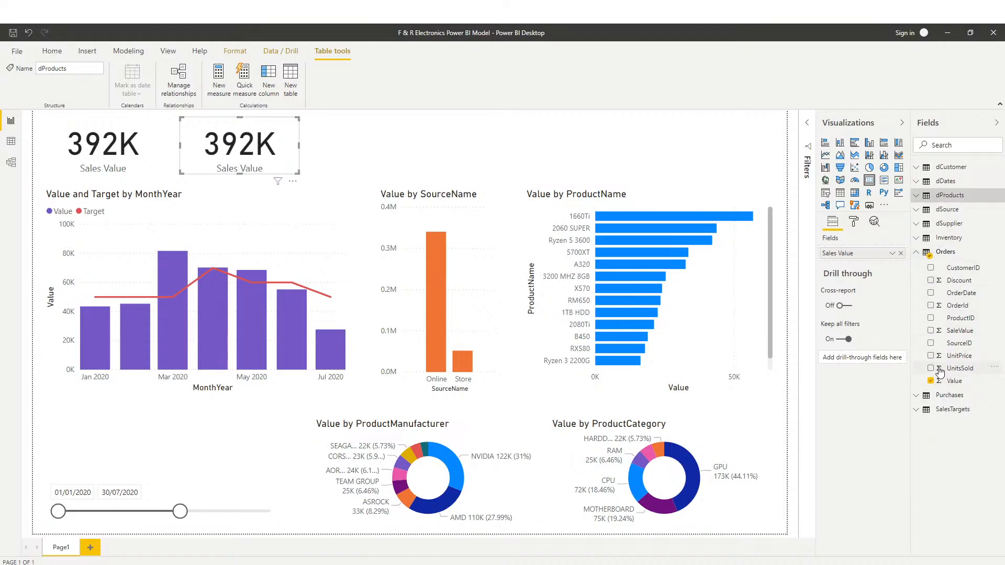
pyautogui.click(916, 412)
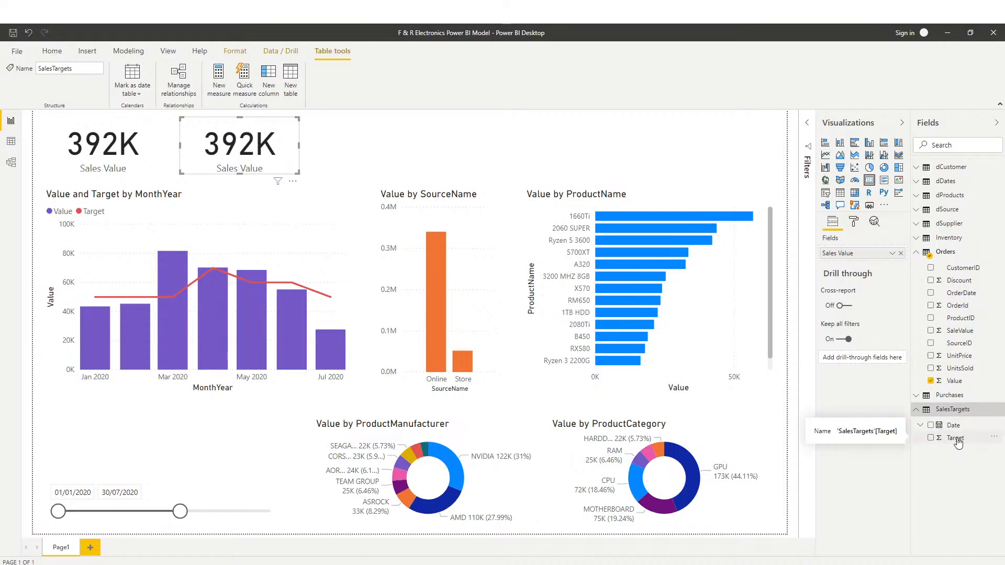
pyautogui.moveTo(957, 443); pyautogui.dragTo(848, 257)
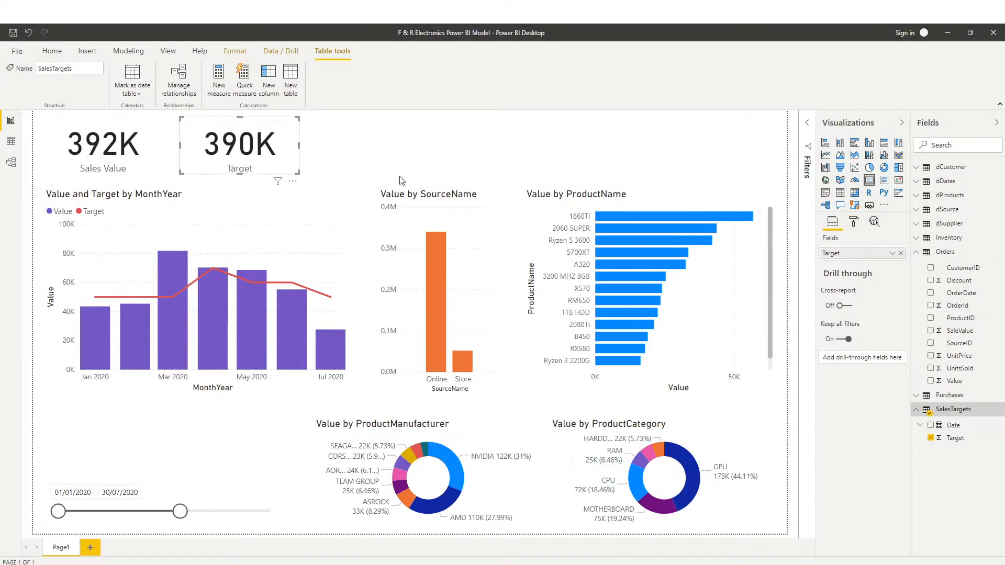
# Rename the copied card's Target field to "Sales Target" and deselect the card
pyautogui.doubleClick(839, 255)
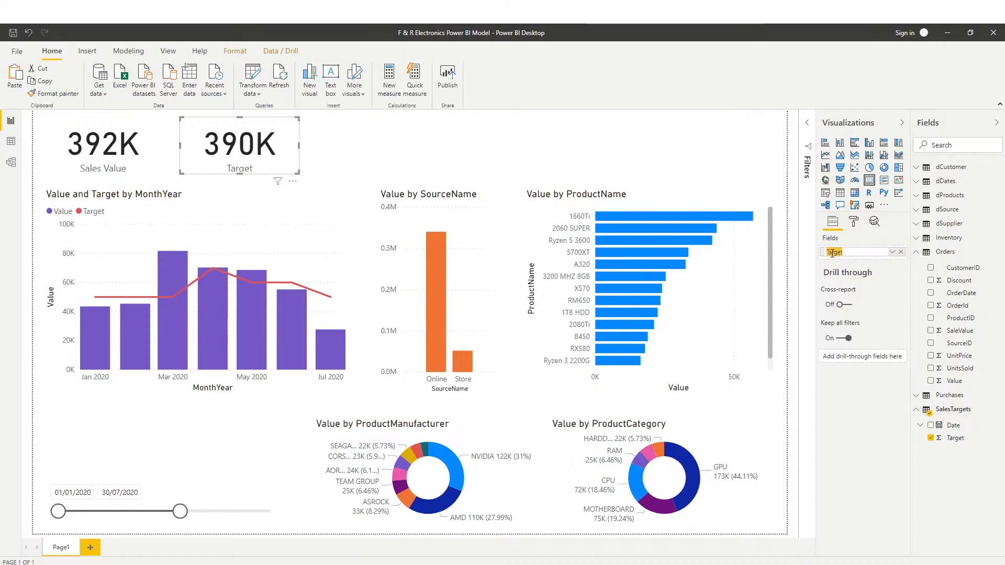
pyautogui.click(830, 253)
pyautogui.write('Sales')
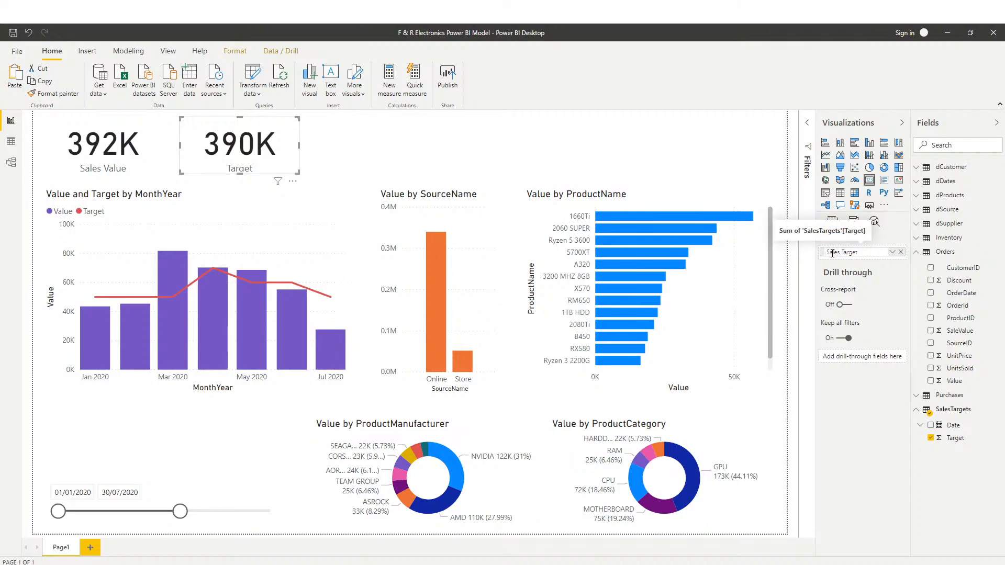
pyautogui.press('Return')
pyautogui.click(343, 159)
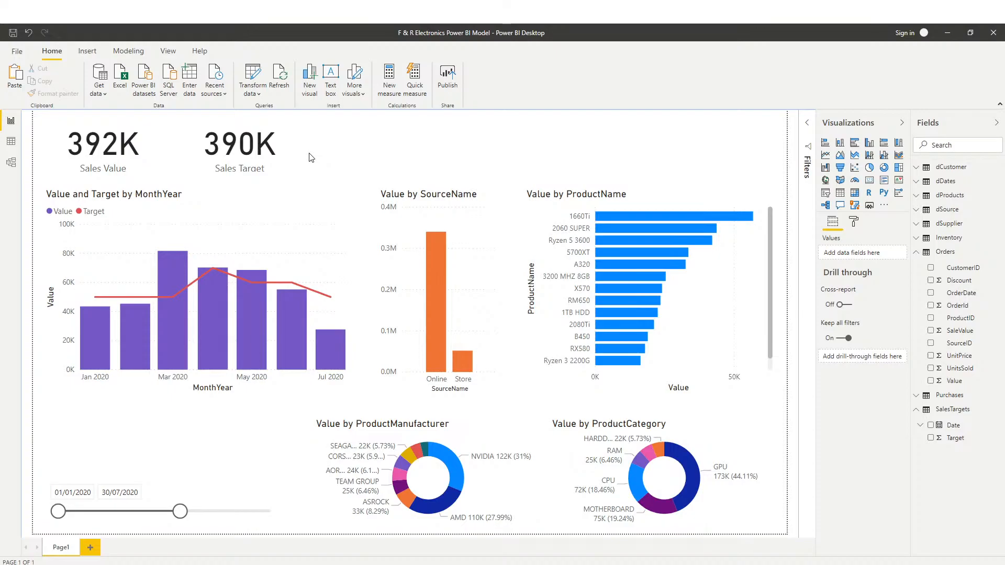
pyautogui.click(160, 167)
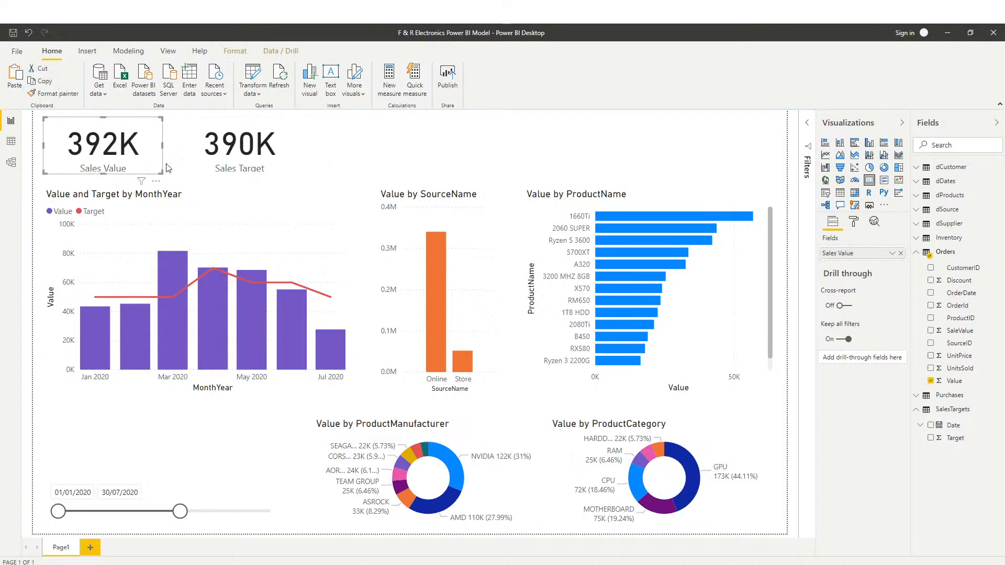
pyautogui.click(283, 167)
pyautogui.click(339, 167)
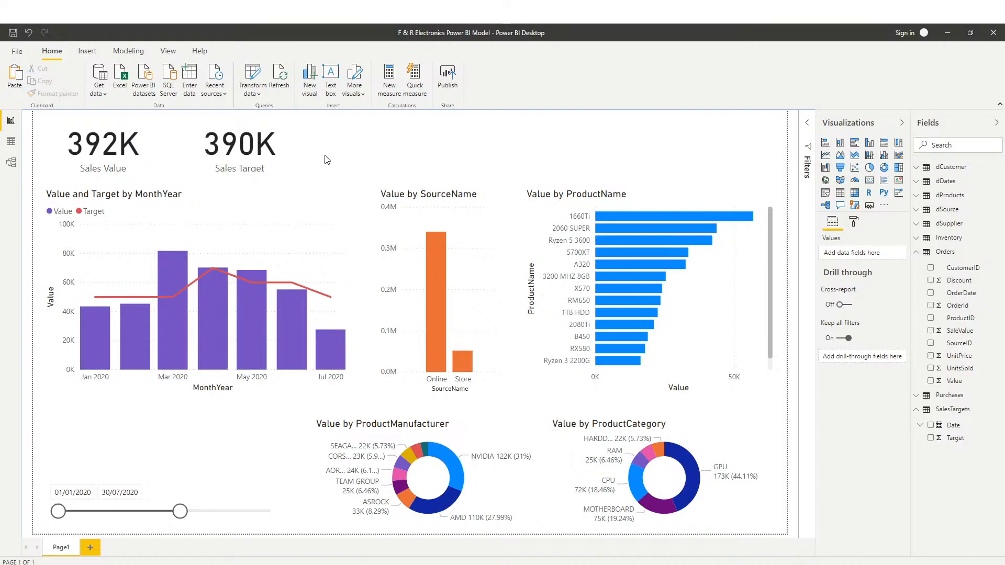
# Nudge the Sales Target card slightly away from the Sales Value card and deselect it
pyautogui.click(124, 156)
pyautogui.moveTo(254, 145); pyautogui.dragTo(256, 140)
pyautogui.click(369, 154)
pyautogui.click(268, 163)
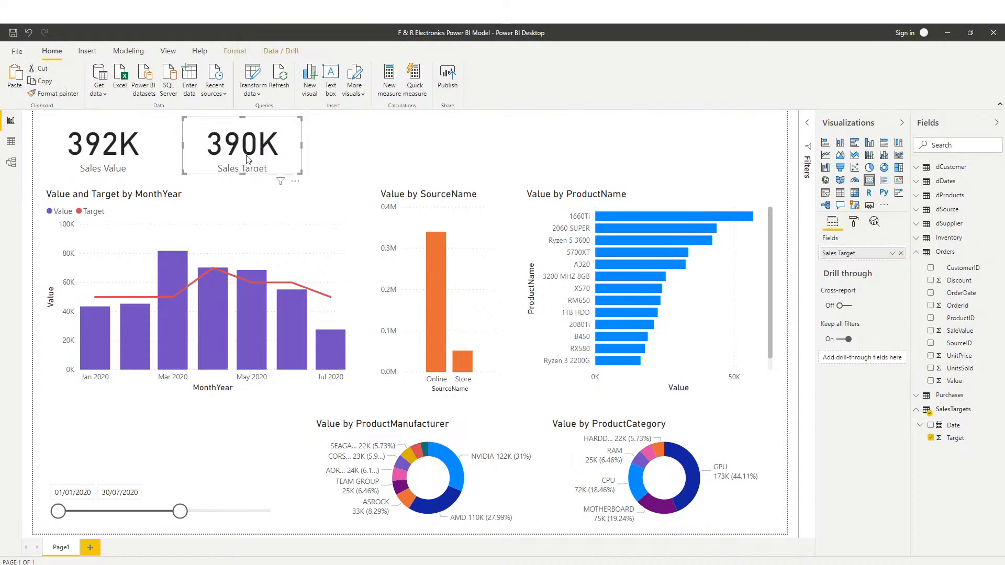
pyautogui.click(314, 154)
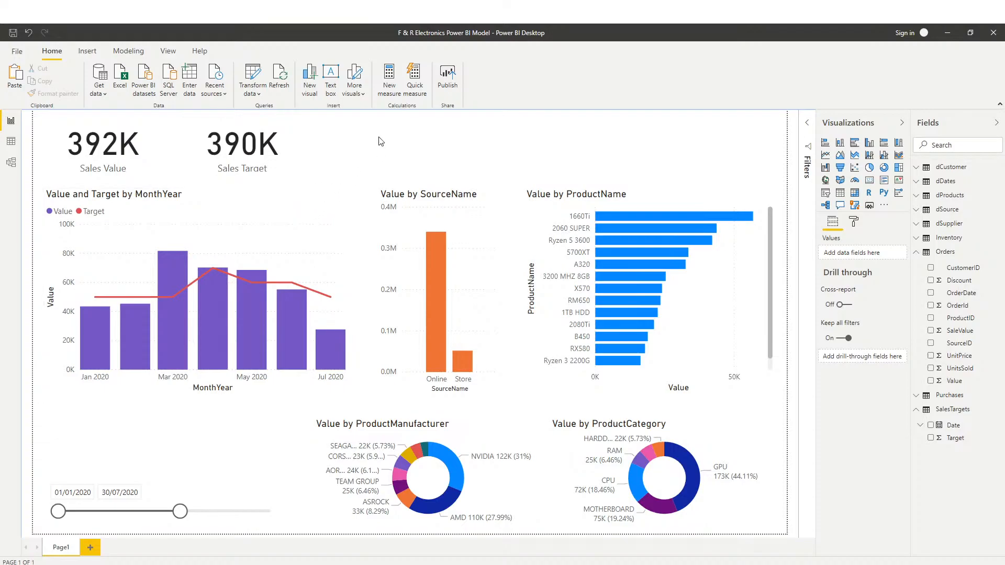
pyautogui.click(131, 143)
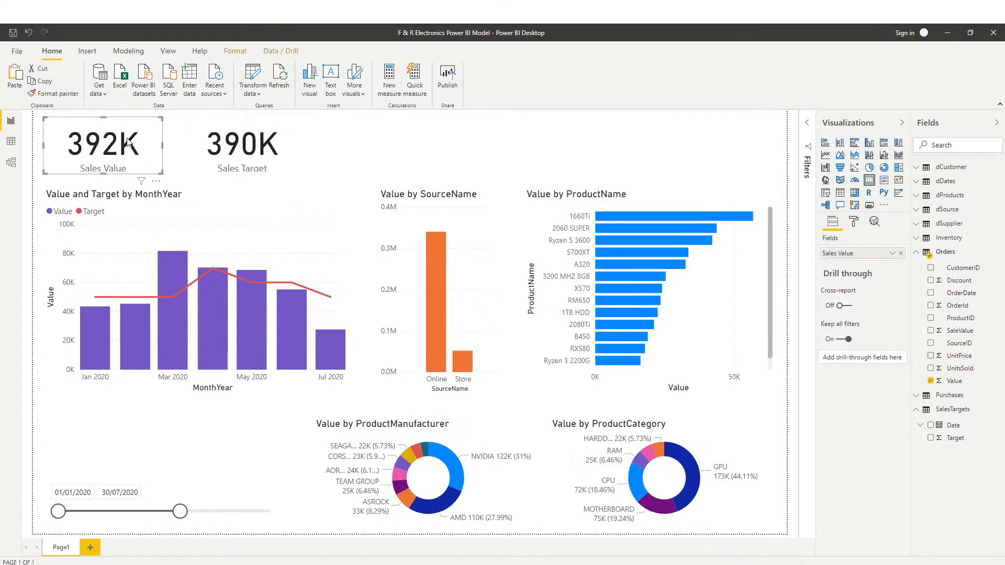
pyautogui.click(349, 148)
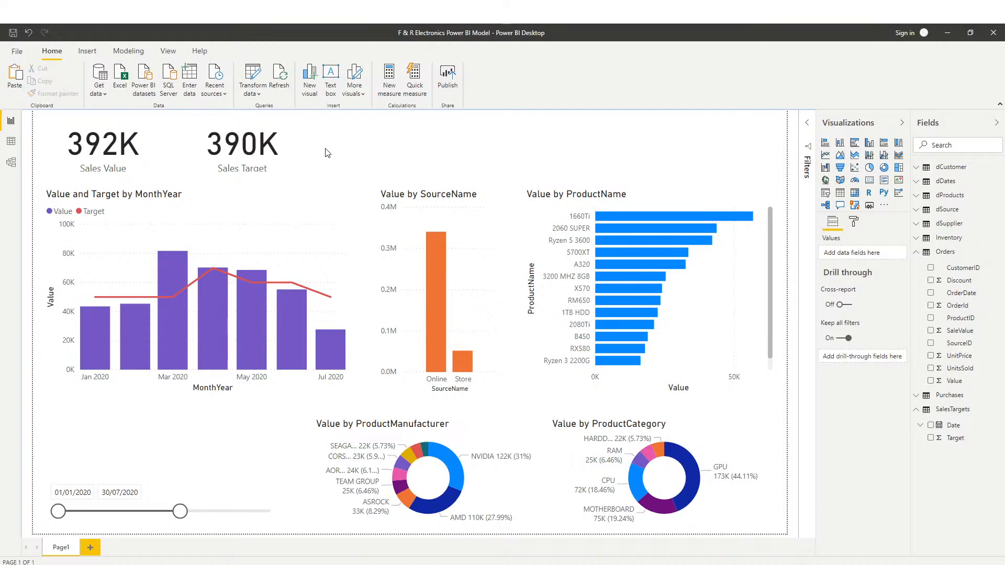
pyautogui.click(286, 161)
pyautogui.click(358, 150)
pyautogui.click(128, 149)
pyautogui.click(230, 153)
pyautogui.click(346, 154)
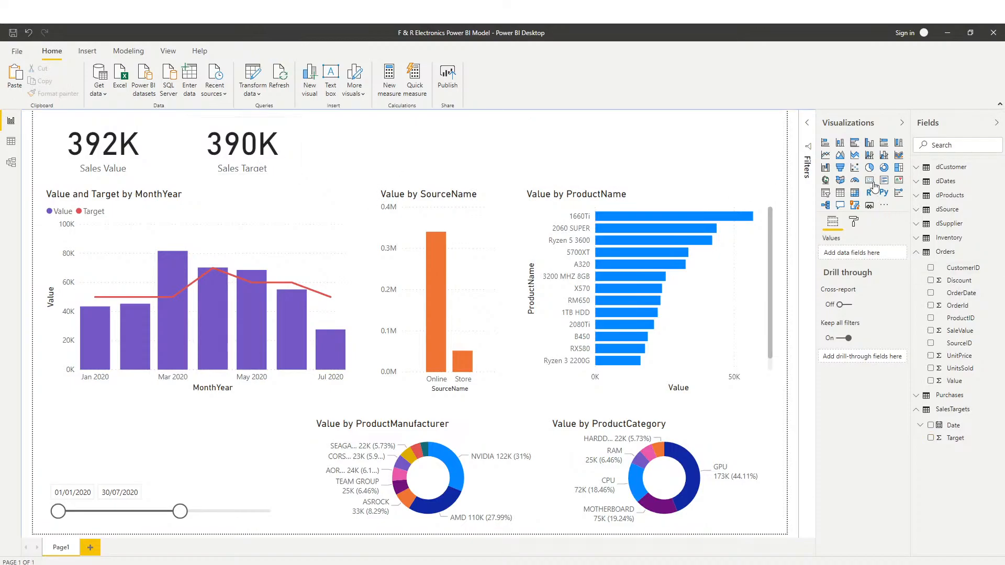
# Start a new quick measure on the Orders table and choose Subtraction as its calculation
pyautogui.rightClick(943, 255)
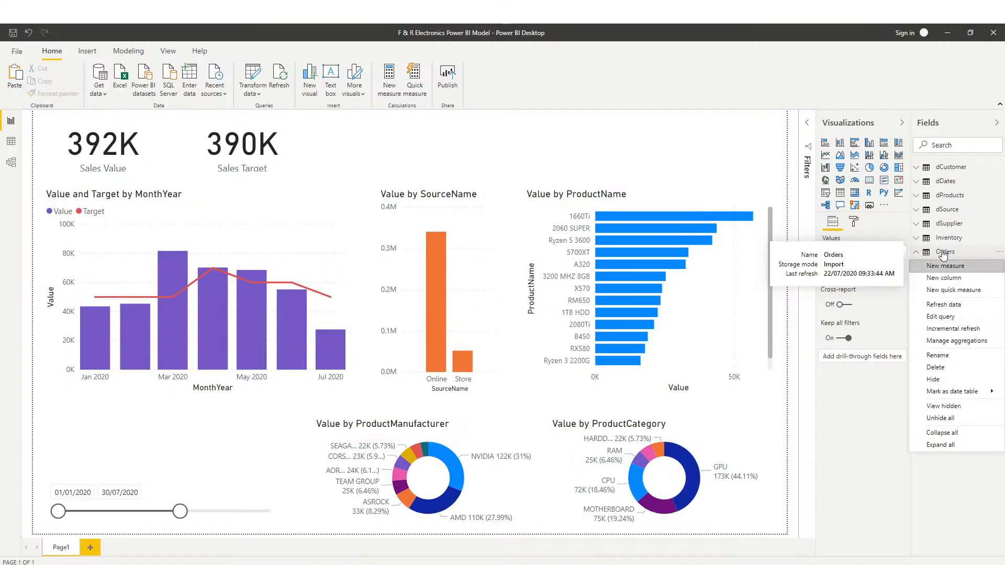
pyautogui.click(945, 292)
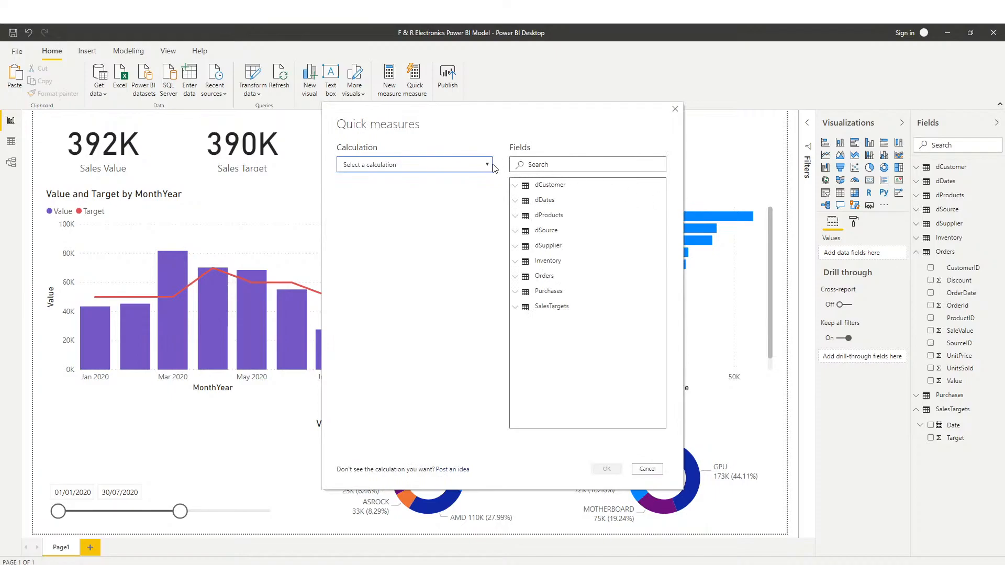
pyautogui.click(487, 166)
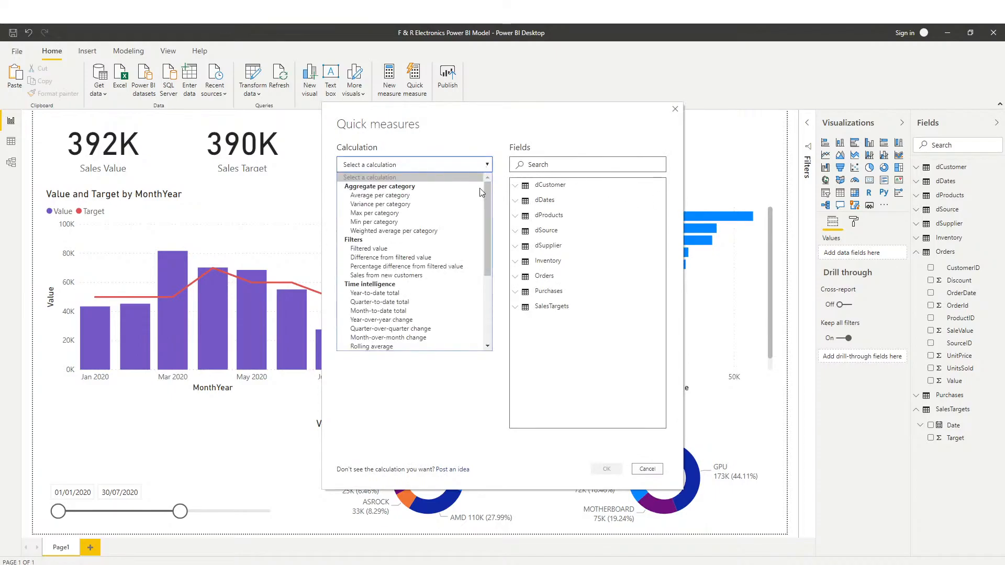
pyautogui.scroll(-2, 481, 193)
pyautogui.scroll(-2, 481, 193)
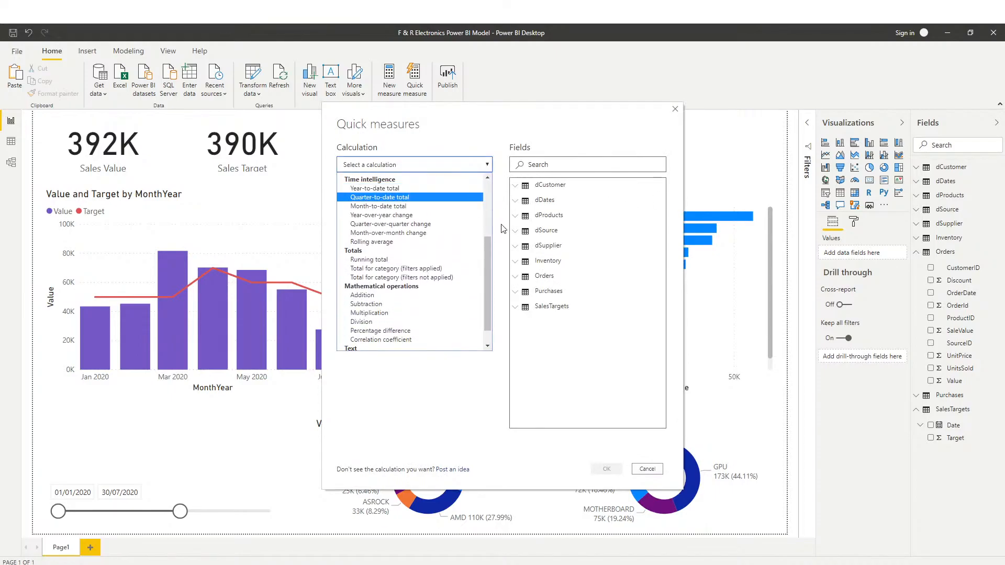
pyautogui.scroll(-1, 465, 250)
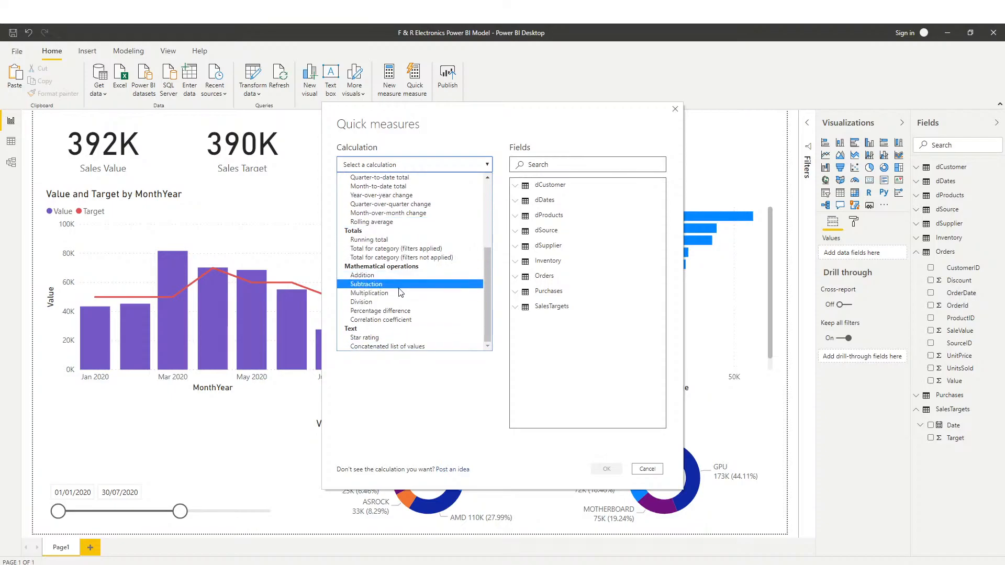
pyautogui.scroll(5, 401, 292)
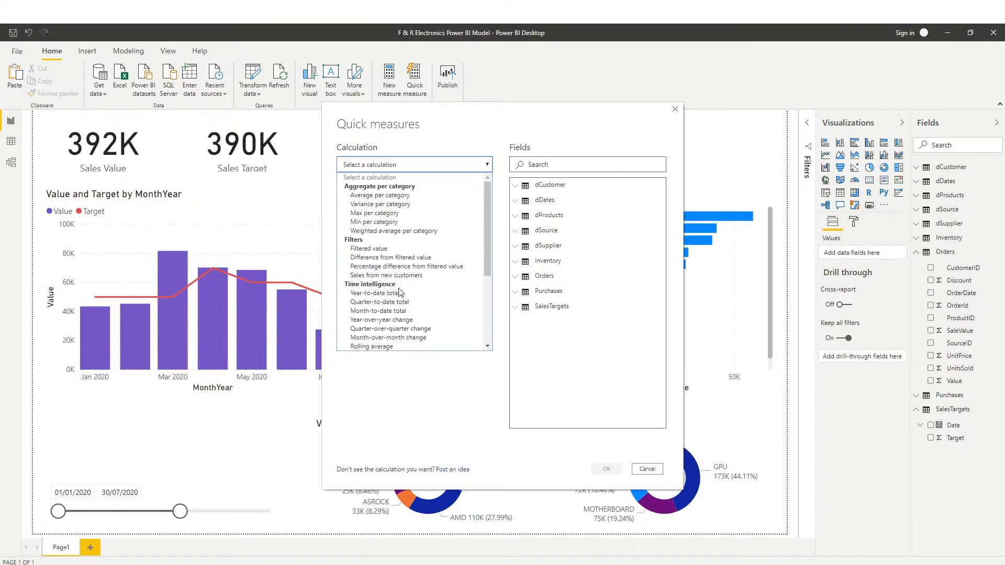
pyautogui.scroll(-5, 390, 254)
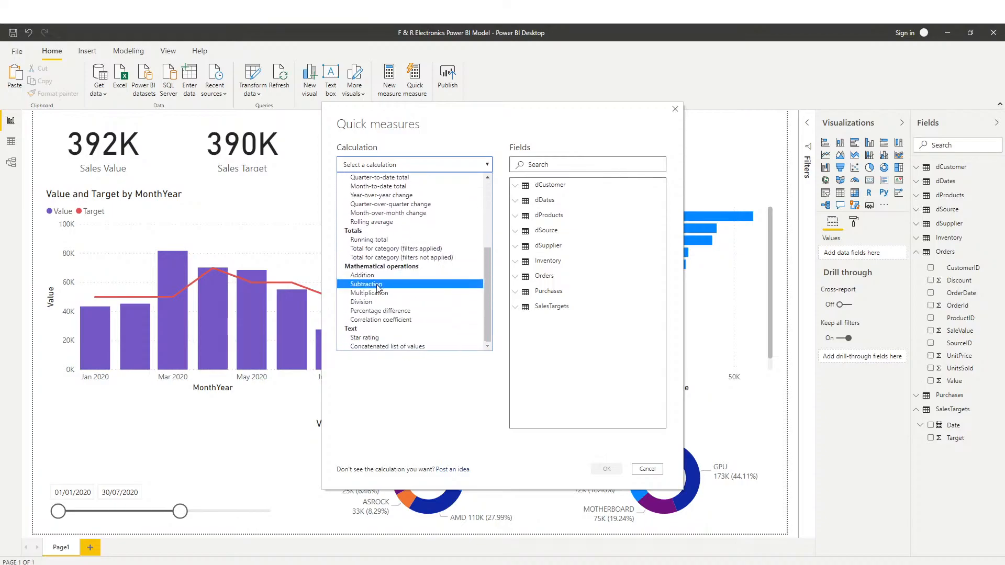
pyautogui.click(378, 287)
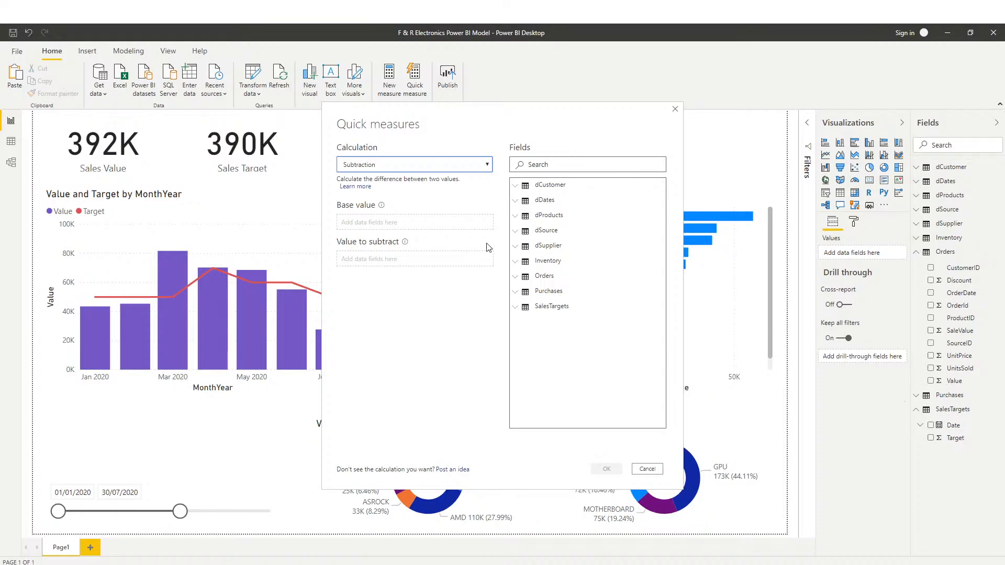
pyautogui.click(458, 324)
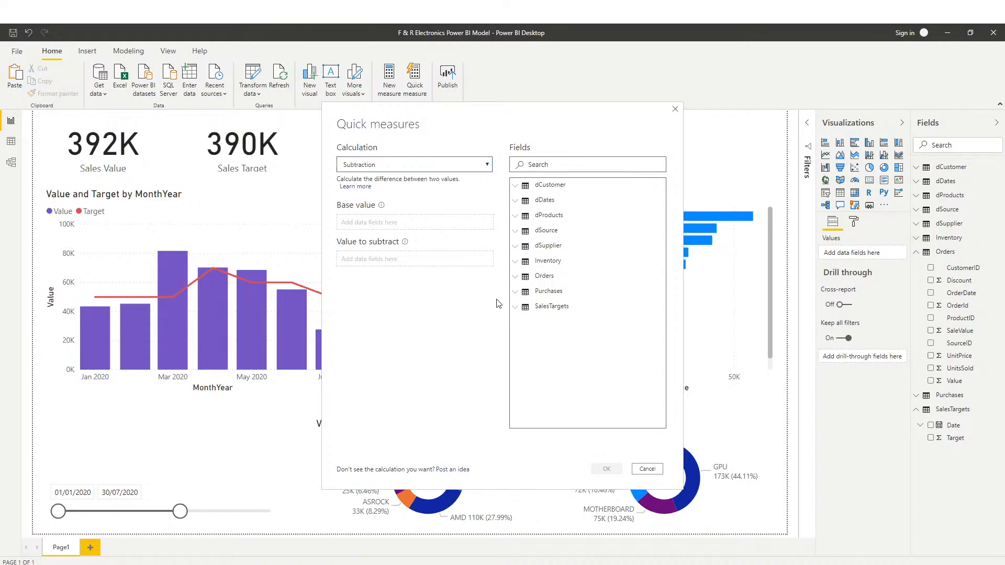
# Use the Value field of the Orders table as the subtraction's base value
pyautogui.click(519, 279)
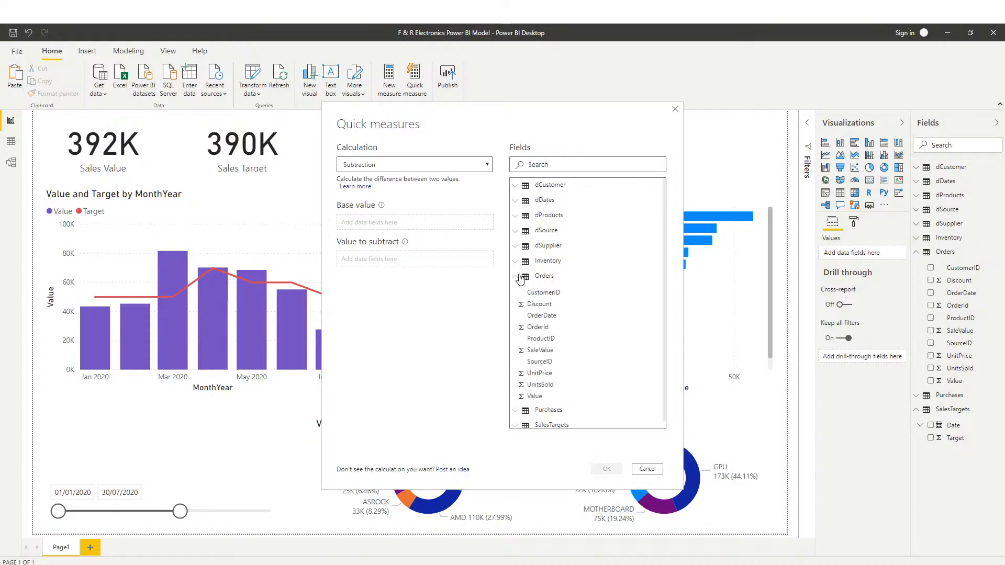
pyautogui.scroll(-1, 558, 294)
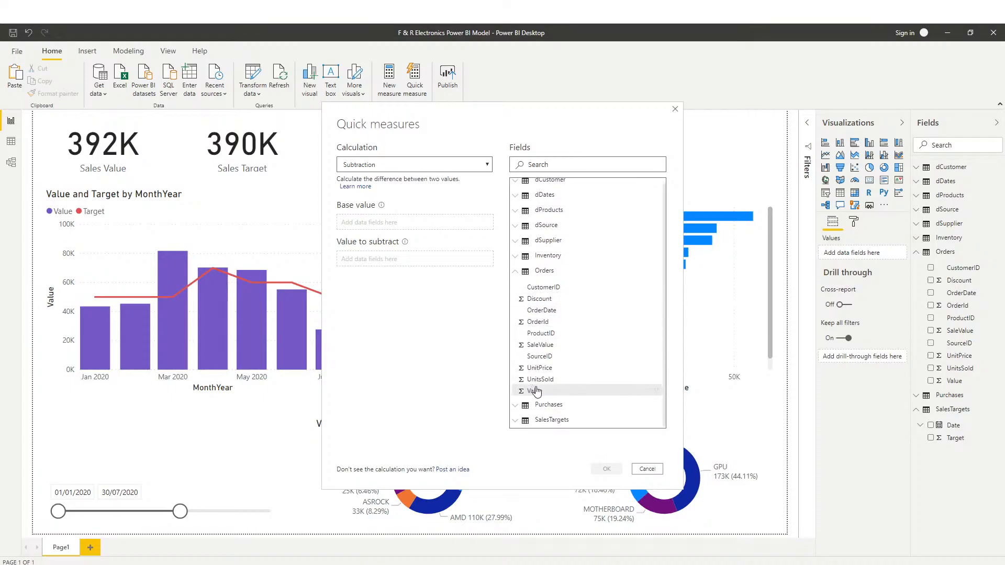
pyautogui.moveTo(538, 395); pyautogui.dragTo(413, 228)
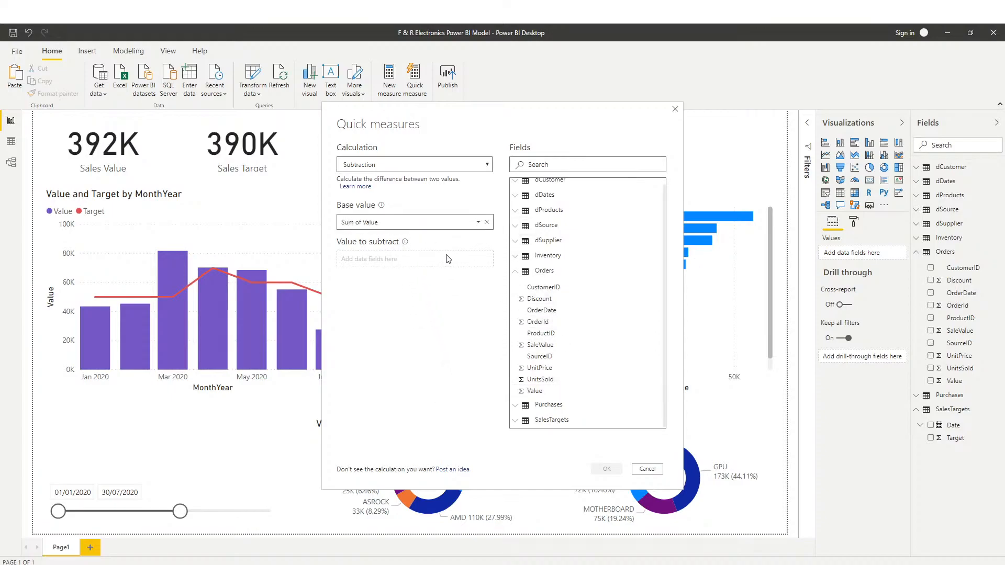
# Subtract the Target field of SalesTargets in the quick measure, create it, and inspect its formula
pyautogui.click(515, 274)
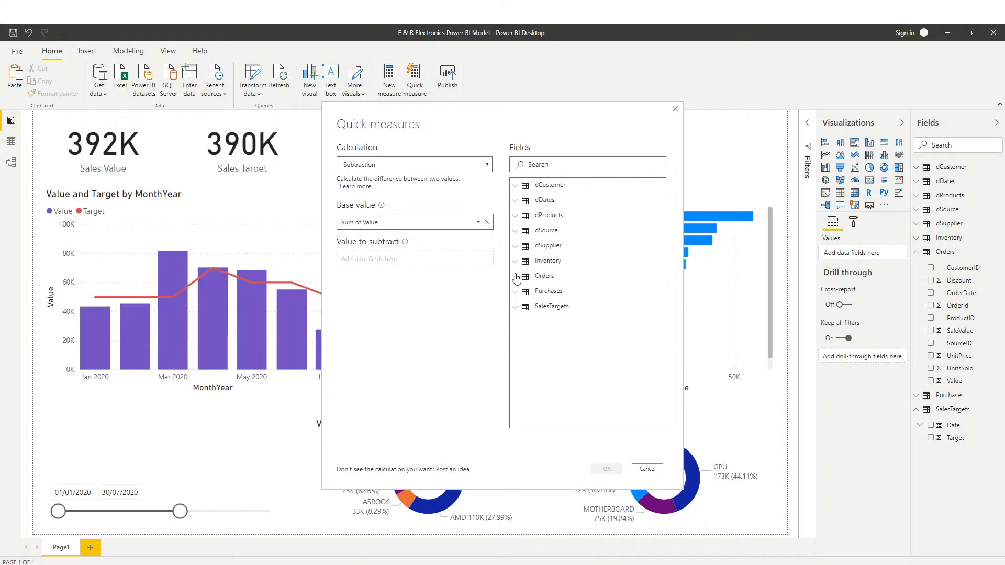
pyautogui.click(516, 310)
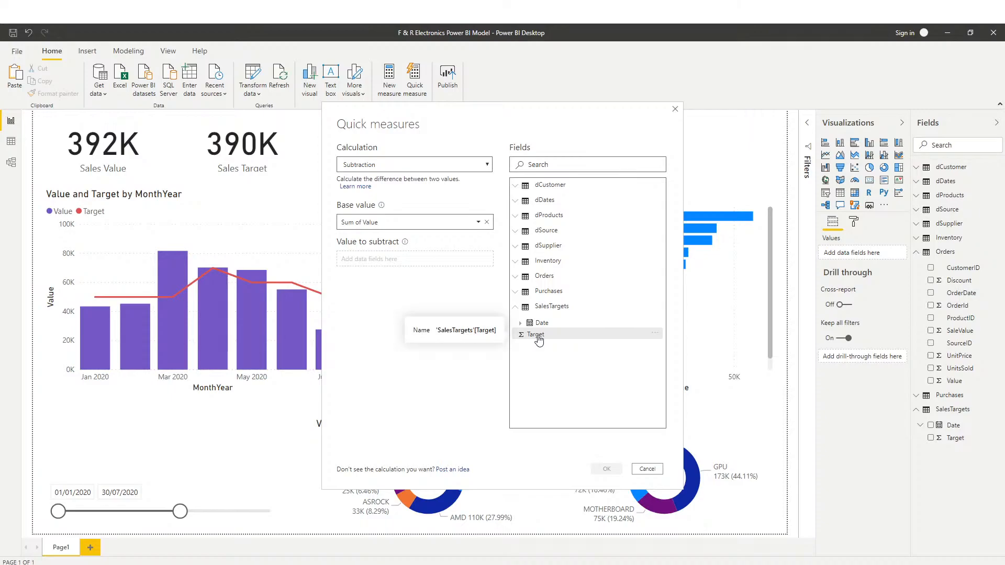
pyautogui.moveTo(538, 337); pyautogui.dragTo(402, 266)
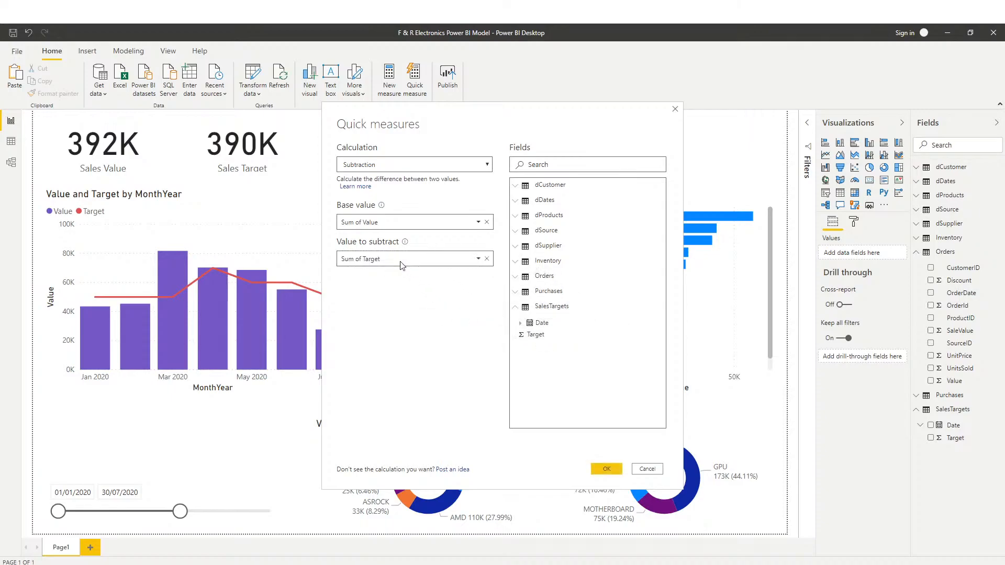
pyautogui.click(606, 471)
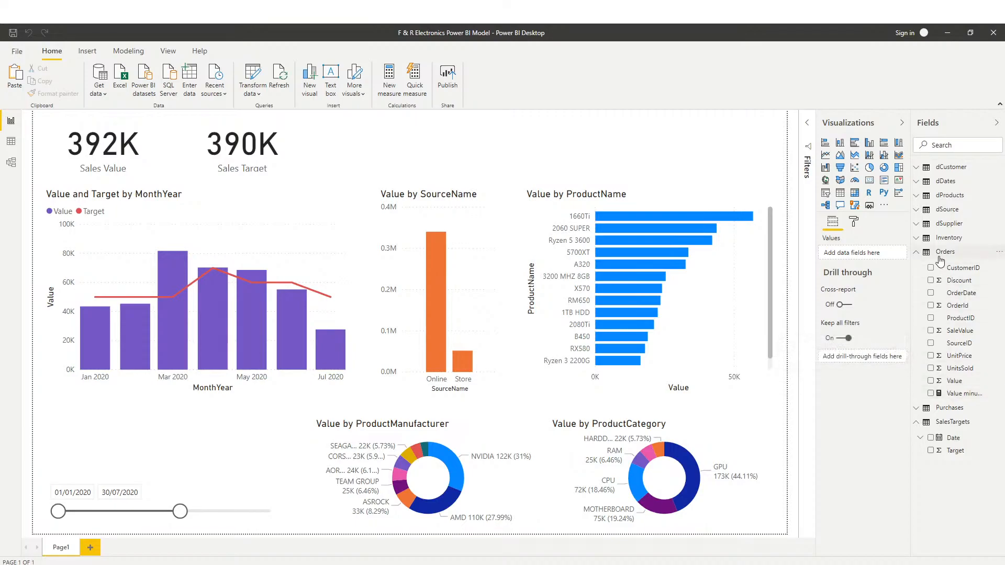
pyautogui.click(964, 398)
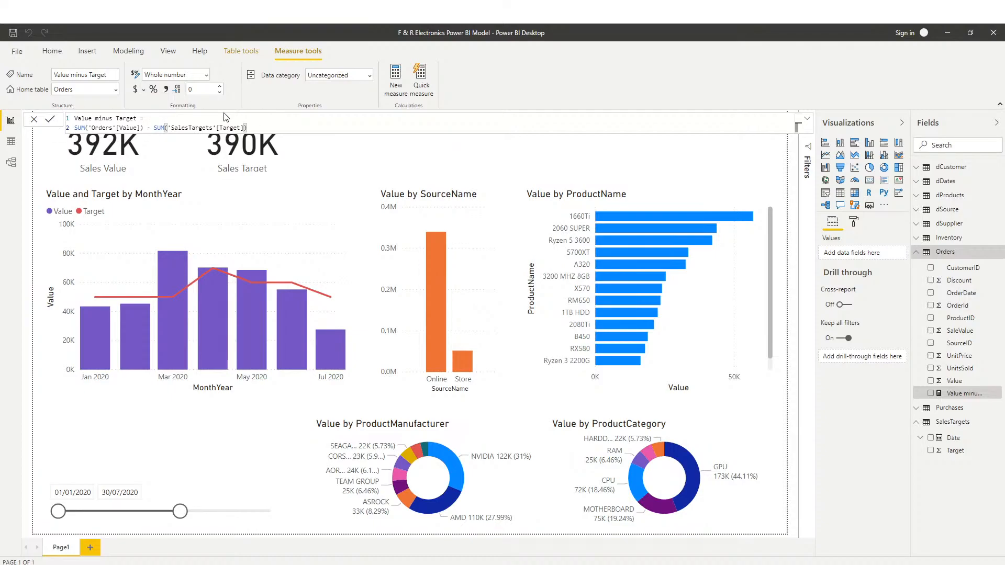
pyautogui.click(328, 168)
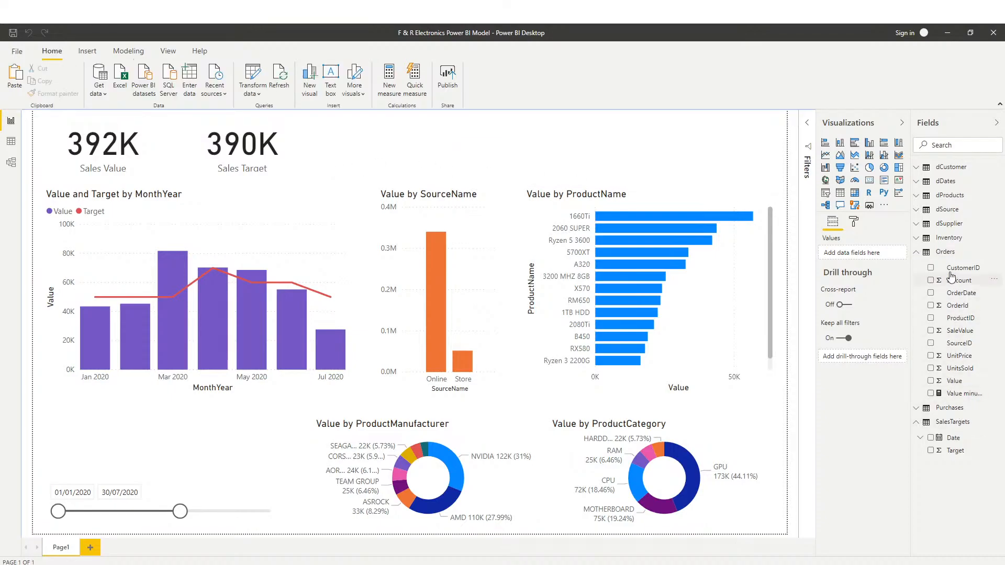
pyautogui.rightClick(949, 253)
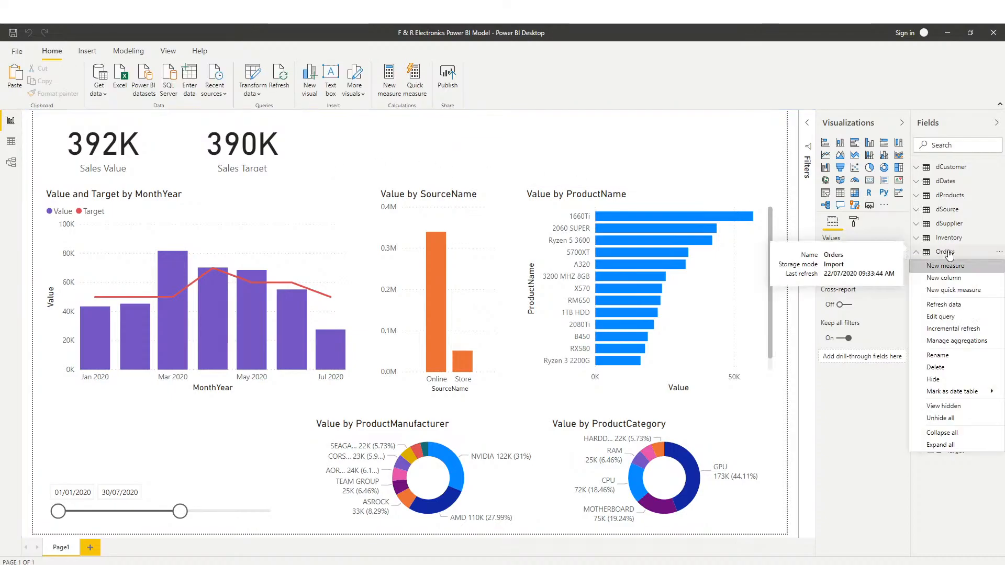
pyautogui.click(955, 292)
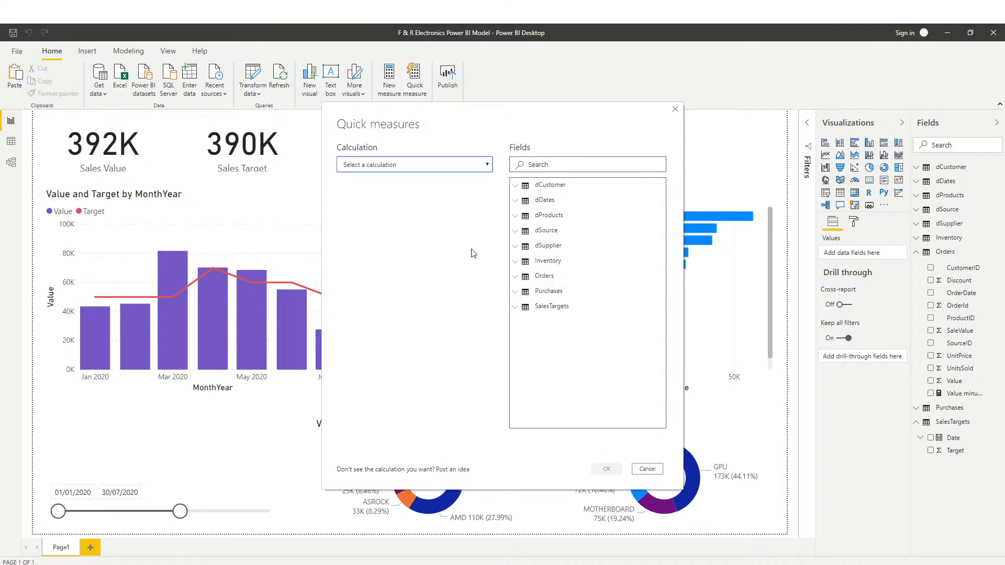
pyautogui.click(657, 471)
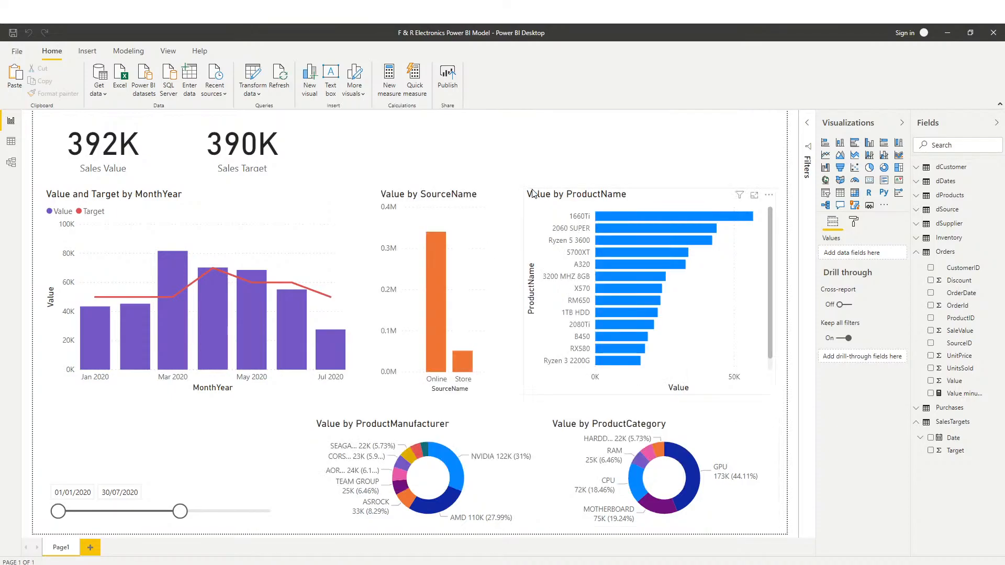
# Duplicate the Sales Target card and place the copy beside the original in the same row
pyautogui.click(268, 173)
pyautogui.hotkey('ctrl', 'c')
pyautogui.hotkey('ctrl', 'v')
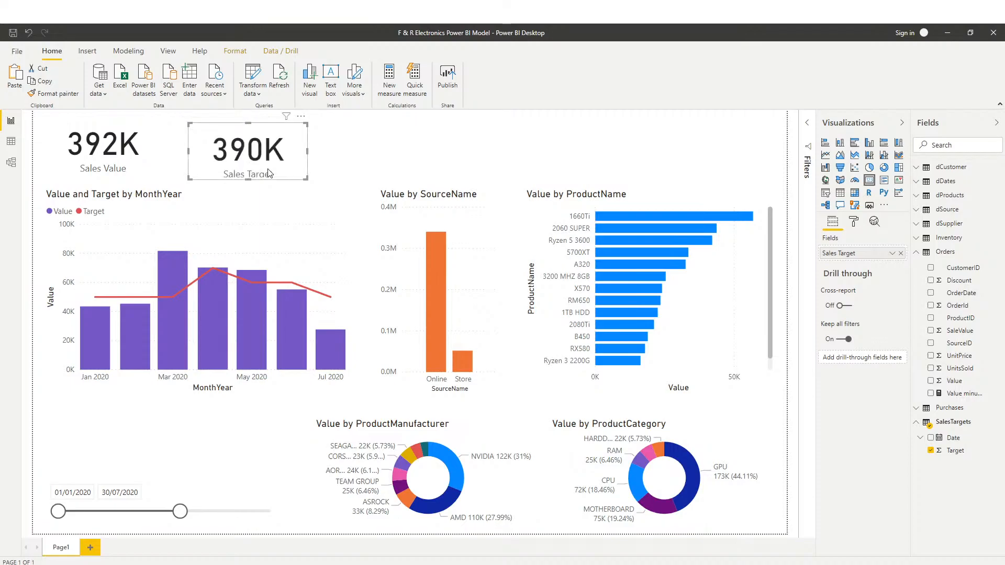
pyautogui.moveTo(269, 173); pyautogui.dragTo(387, 162)
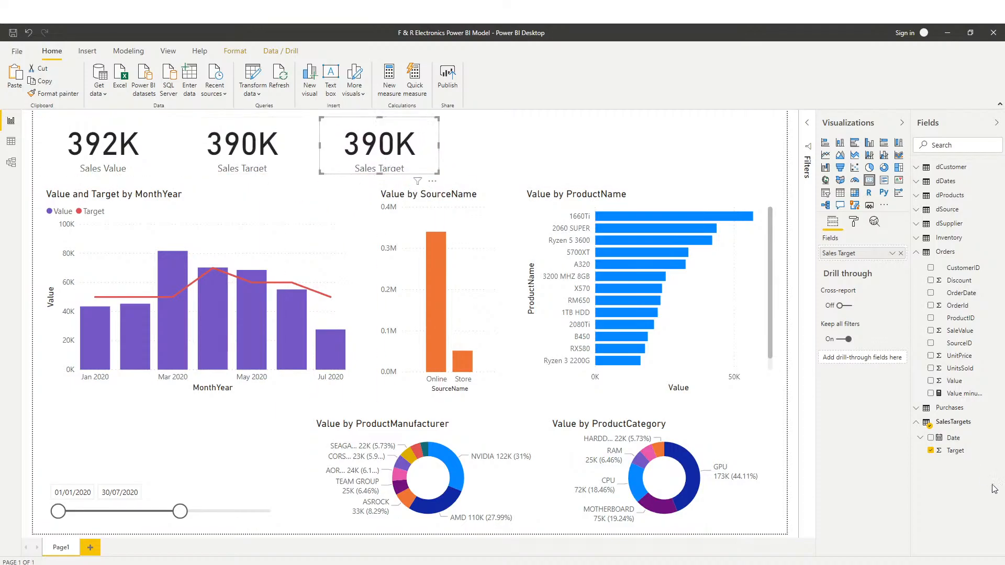
# Replace the copied card's field with the Value minus Target measure, rename it "Difference", and deselect the card
pyautogui.moveTo(963, 398); pyautogui.dragTo(858, 260)
pyautogui.doubleClick(857, 256)
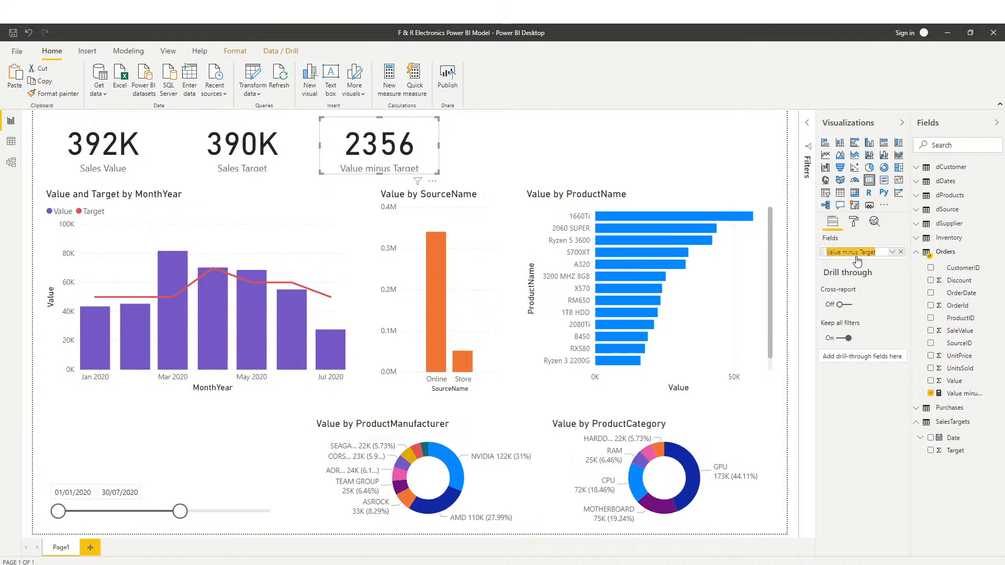
pyautogui.write('Difference')
pyautogui.press('Return')
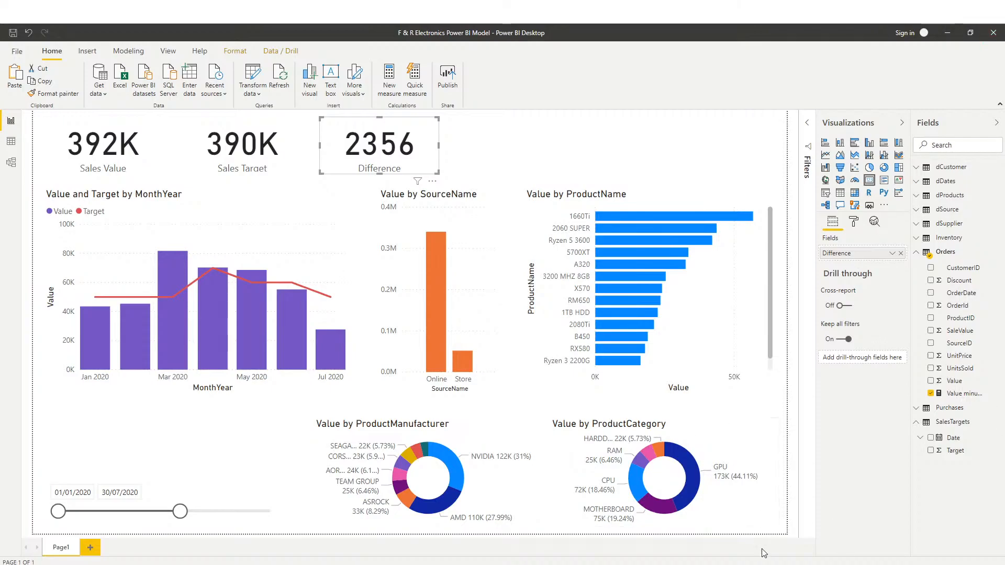
pyautogui.click(487, 156)
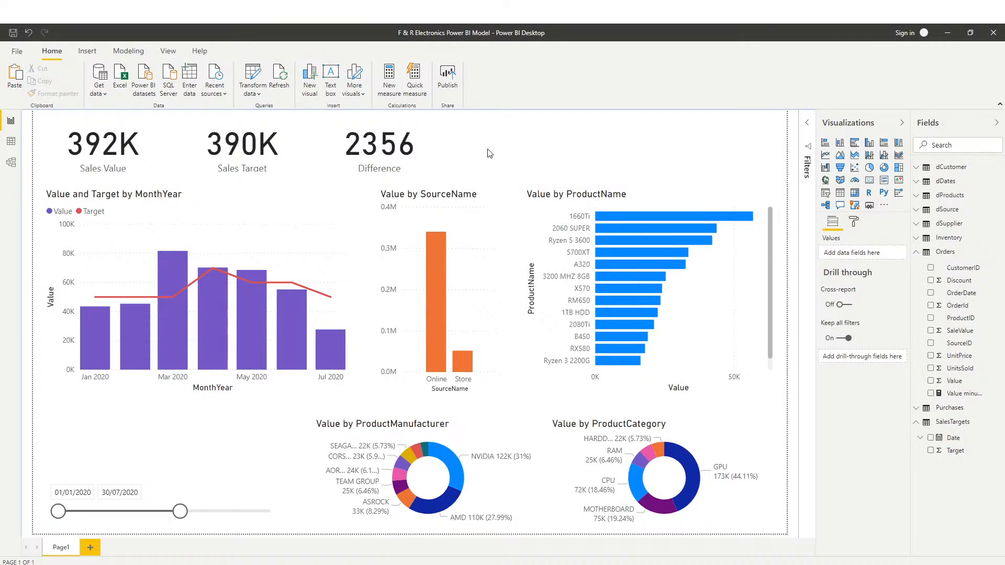
pyautogui.click(287, 155)
pyautogui.click(417, 158)
pyautogui.click(121, 174)
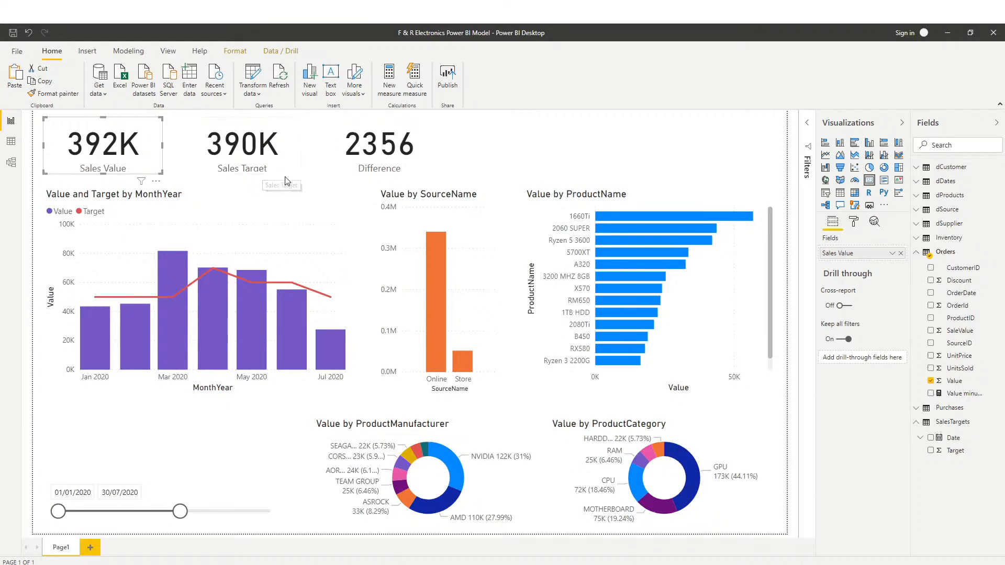
# Reduce the Sales Target card's data label text size to 37 pt
pyautogui.click(244, 174)
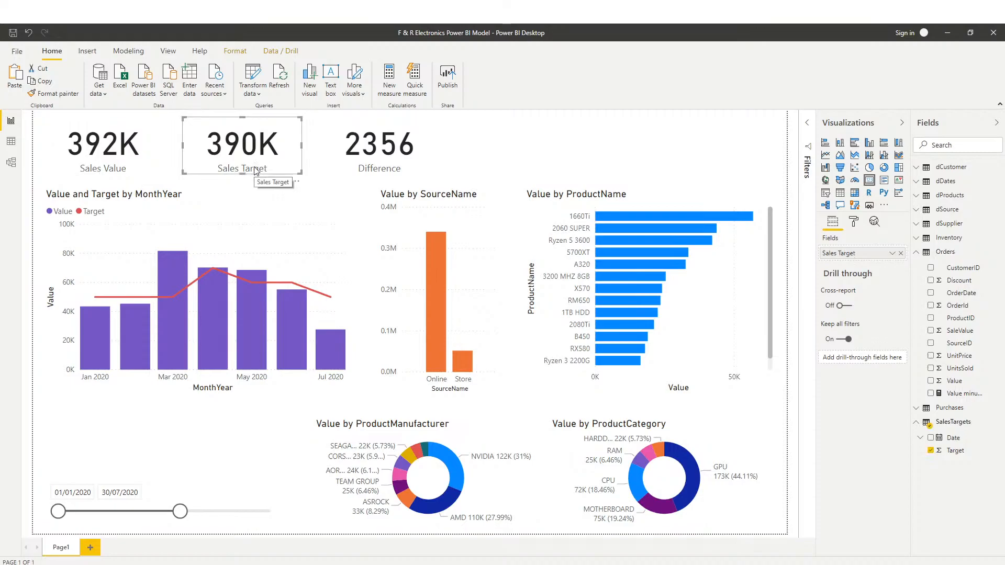
pyautogui.click(854, 222)
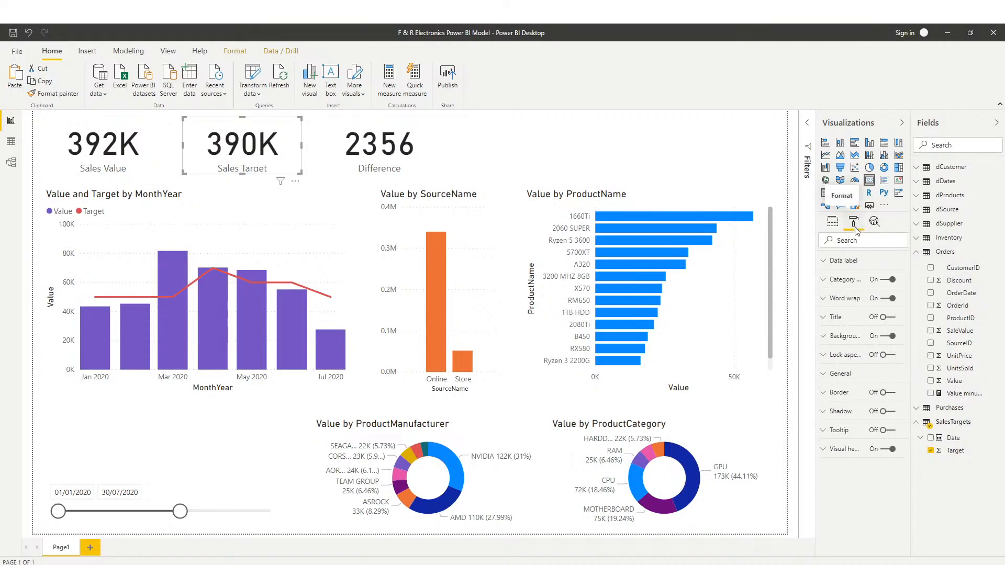
pyautogui.click(827, 260)
pyautogui.click(854, 396)
pyautogui.click(855, 395)
pyautogui.click(854, 396)
pyautogui.click(854, 396)
pyautogui.click(855, 395)
pyautogui.click(854, 396)
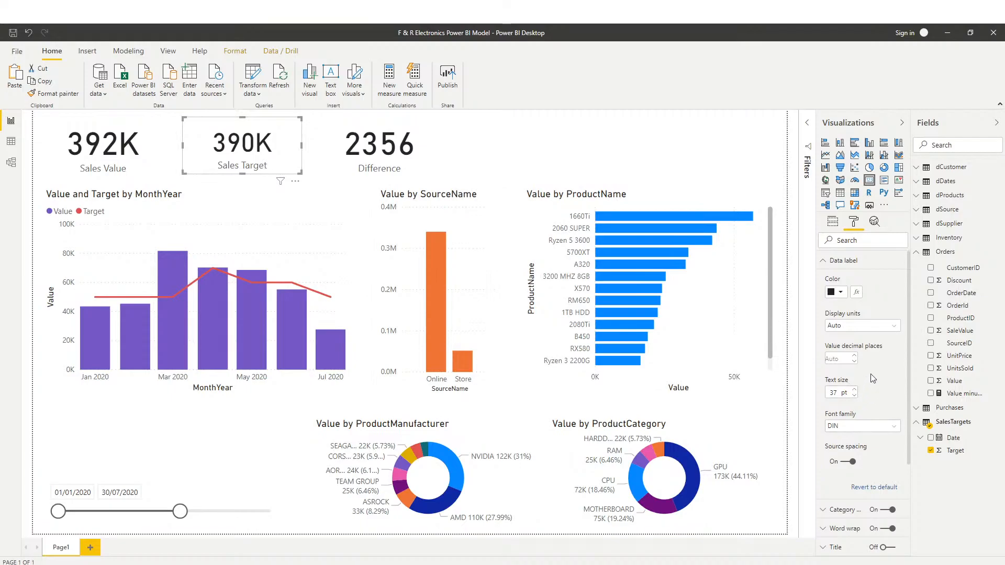
# Set the Sales Target card's category label text size to 11 pt
pyautogui.click(835, 261)
pyautogui.click(837, 280)
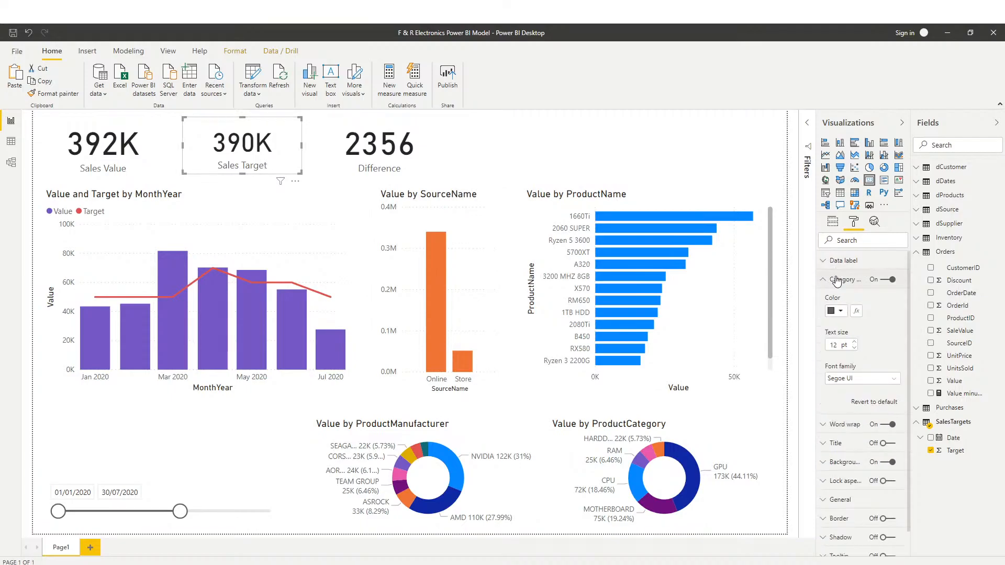
pyautogui.click(854, 348)
pyautogui.click(854, 348)
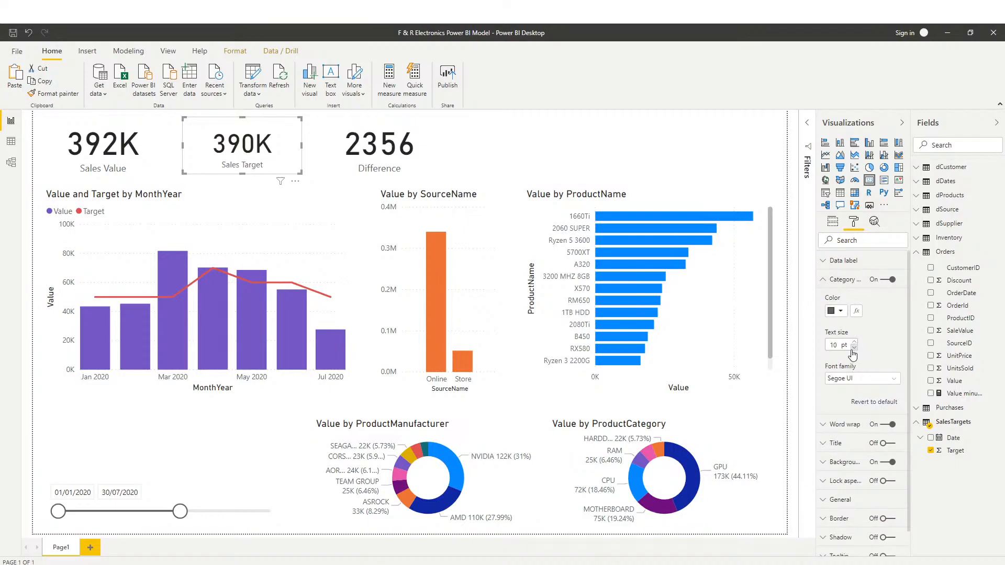
pyautogui.click(854, 342)
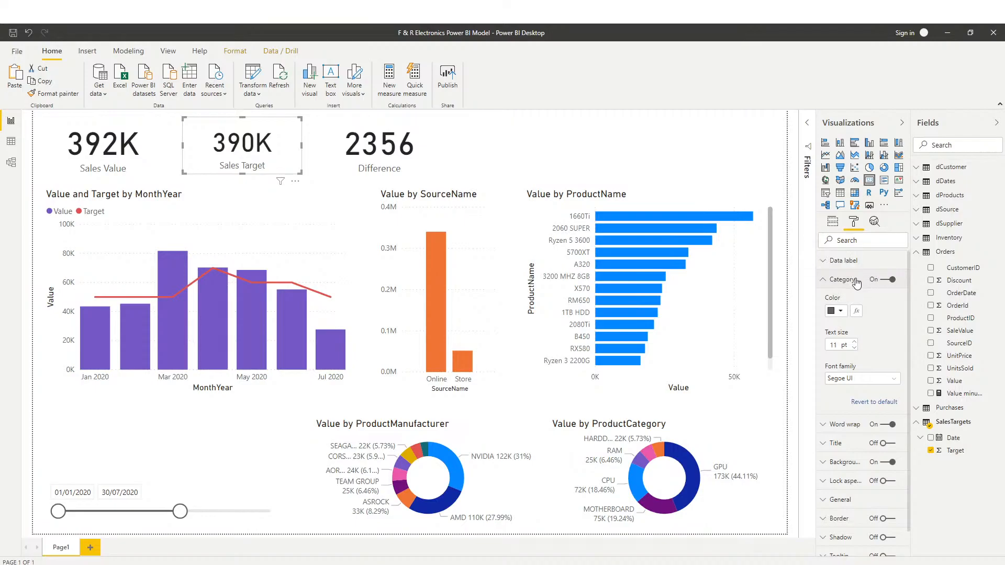
# Turn off the Sales Target card's category label and turn on a title reading "Sales Target"
pyautogui.click(892, 281)
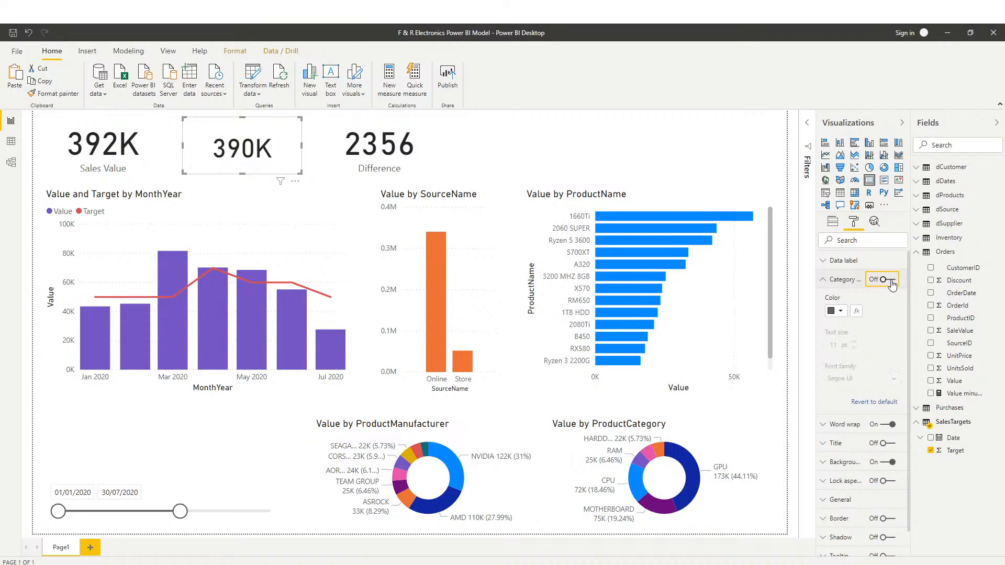
pyautogui.click(832, 283)
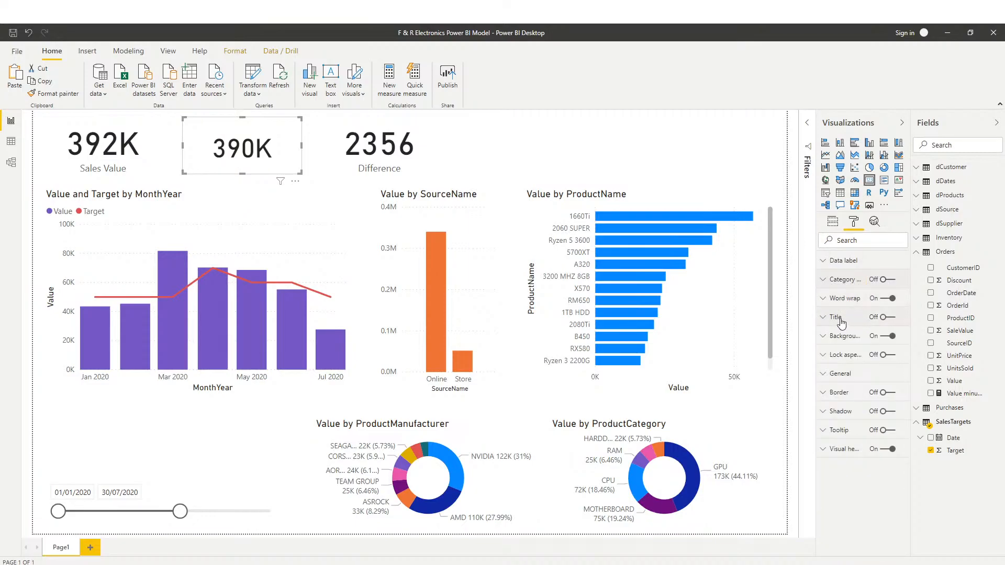
pyautogui.click(881, 317)
pyautogui.click(832, 318)
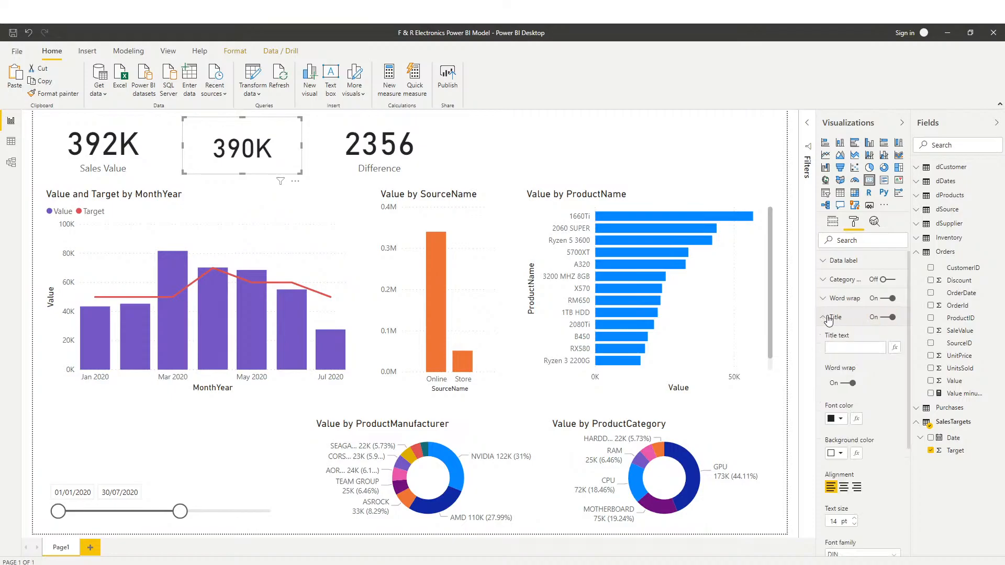
pyautogui.click(844, 347)
pyautogui.write('Sales Target')
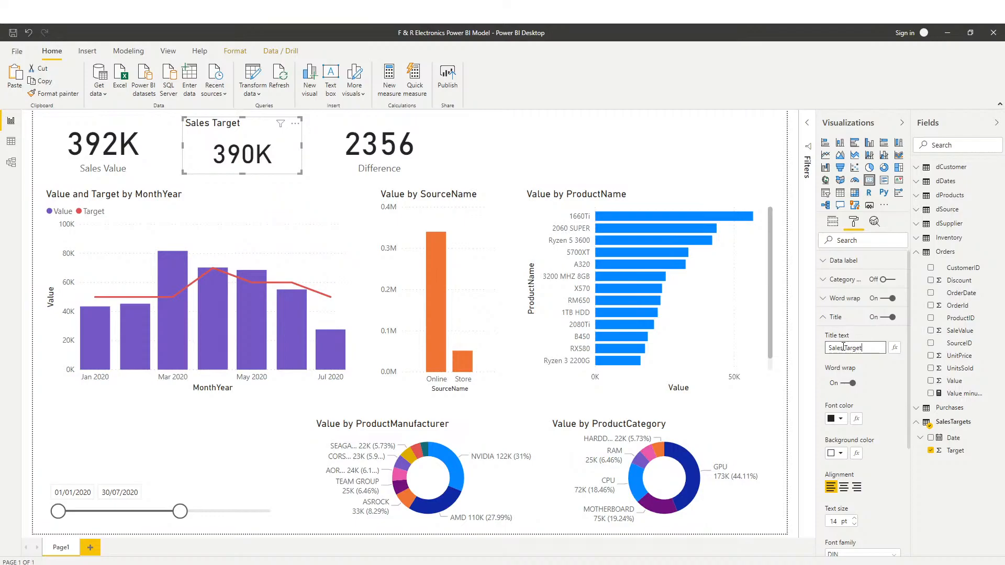
# Format the Sales Target card's title with a red font colour, centred alignment and 16 pt text size
pyautogui.click(839, 420)
pyautogui.click(904, 443)
pyautogui.scroll(-1, 867, 401)
pyautogui.scroll(-2, 858, 392)
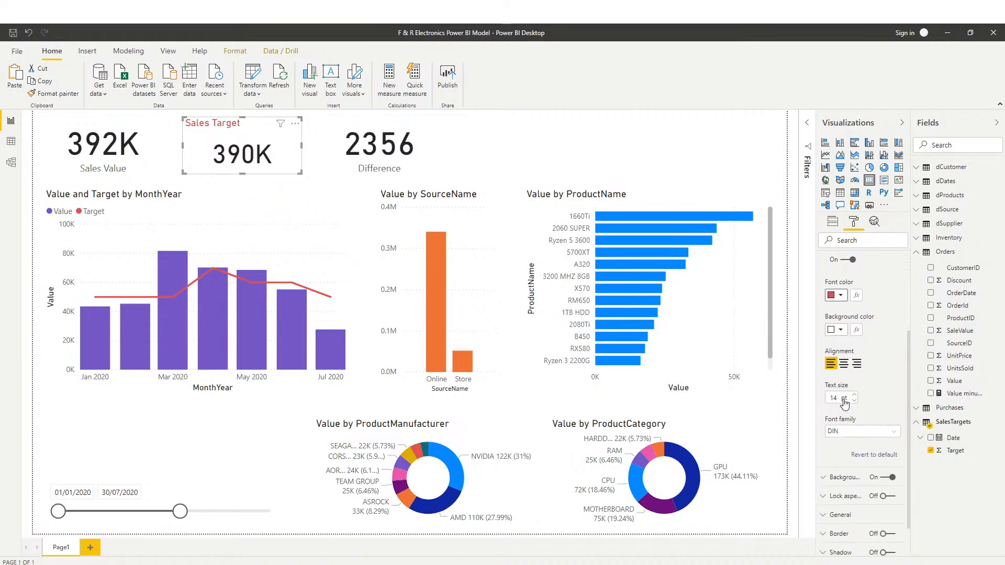
pyautogui.click(843, 330)
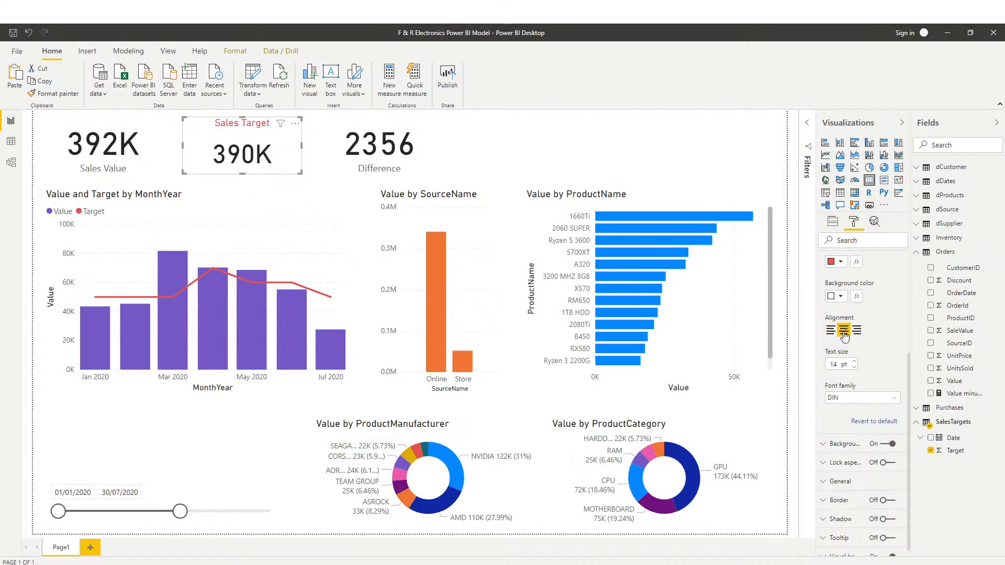
pyautogui.click(854, 361)
pyautogui.click(854, 361)
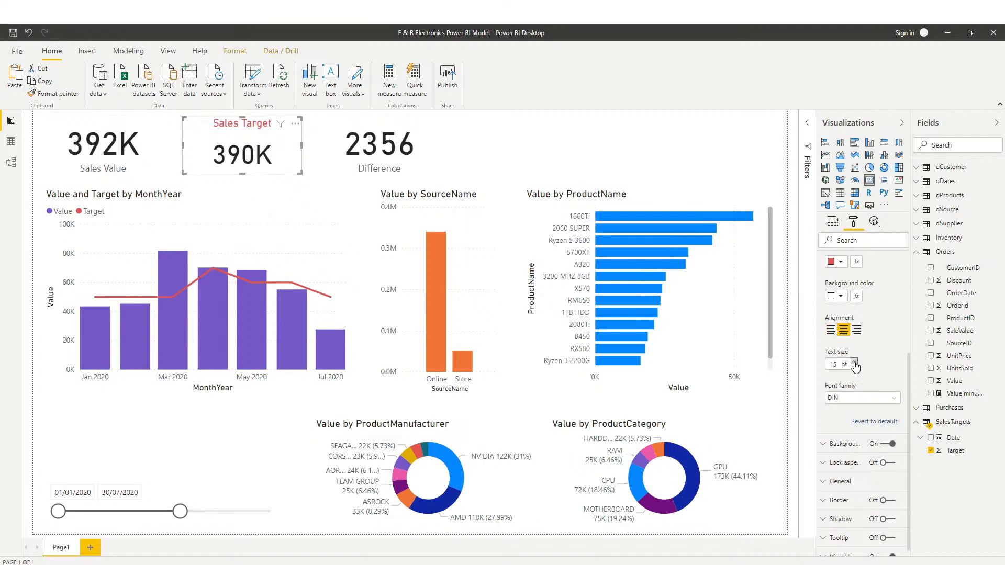
pyautogui.click(858, 398)
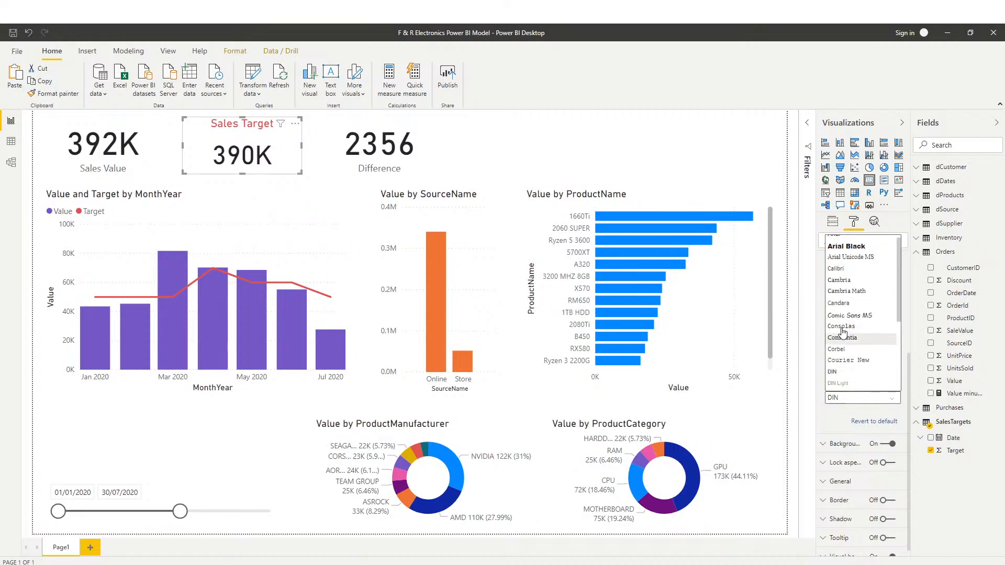
pyautogui.click(906, 346)
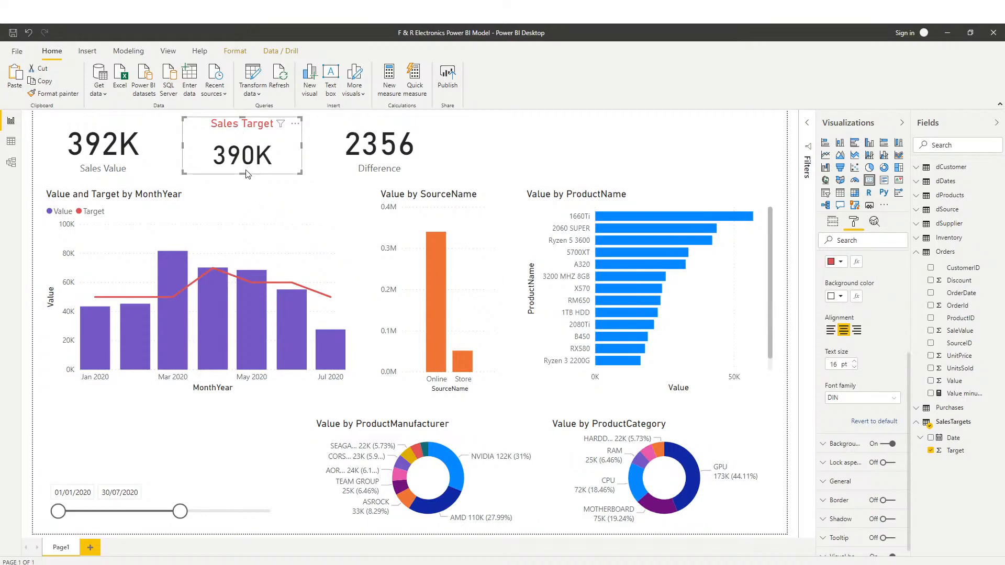
# Set the Sales Target card's data label text size to 40 pt and leave the card selected
pyautogui.moveTo(243, 116); pyautogui.dragTo(249, 124)
pyautogui.scroll(3, 873, 389)
pyautogui.click(835, 313)
pyautogui.click(839, 262)
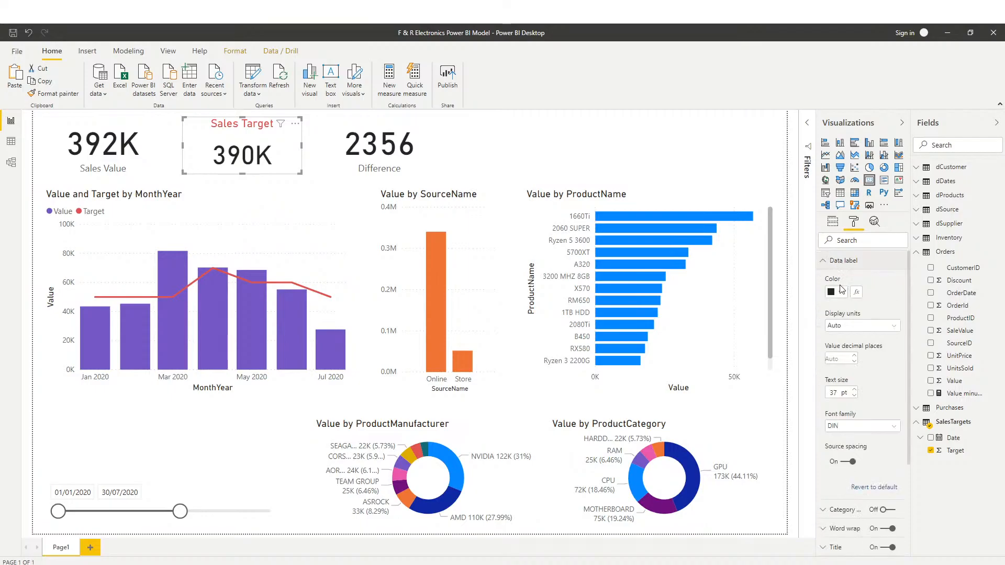
pyautogui.click(854, 390)
pyautogui.click(854, 391)
pyautogui.click(854, 391)
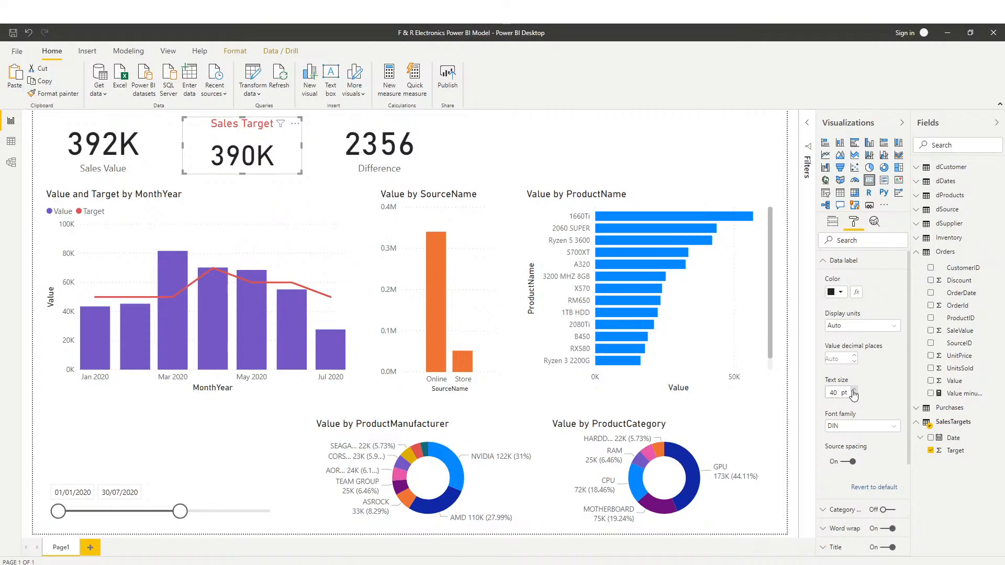
pyautogui.click(820, 268)
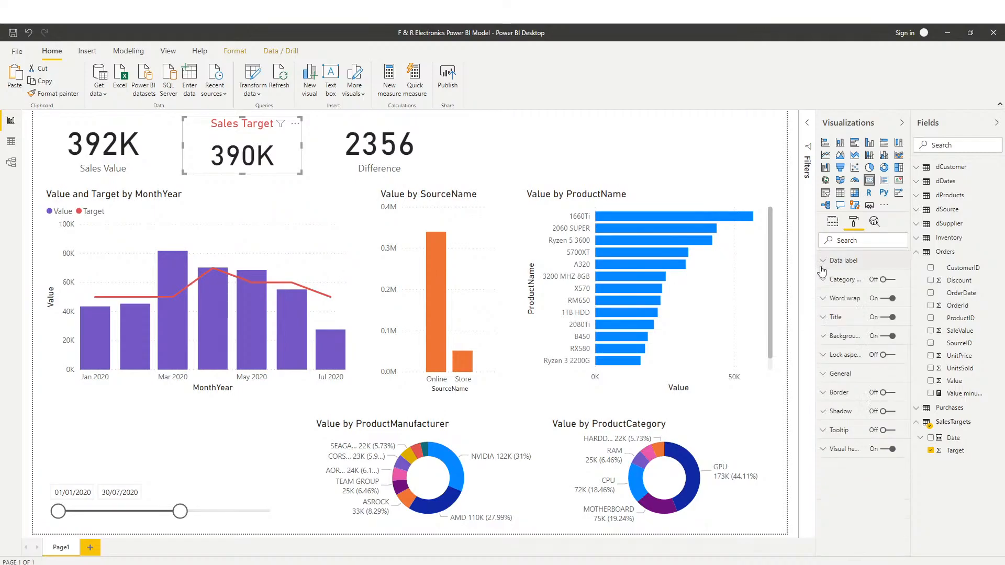
pyautogui.click(314, 152)
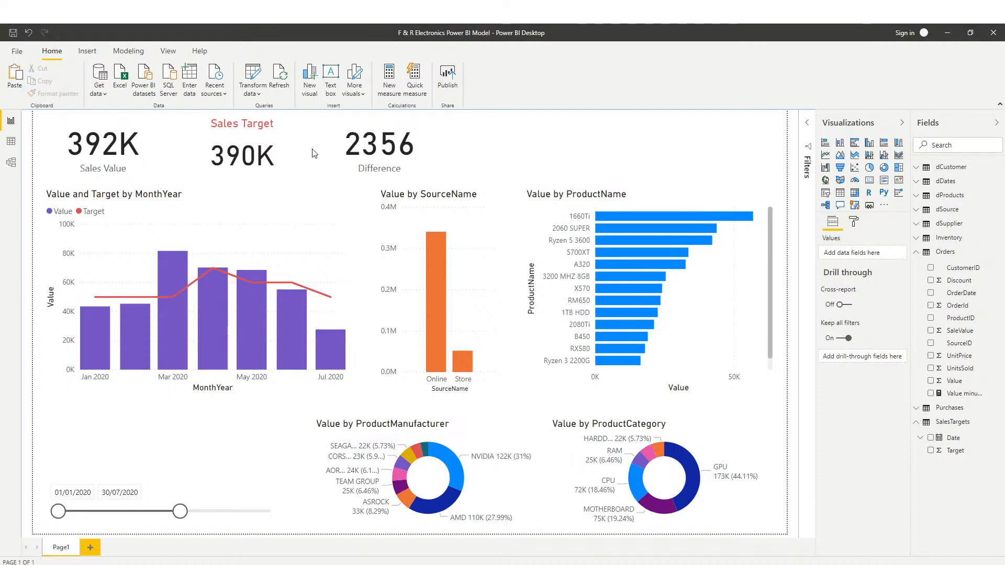
pyautogui.click(292, 139)
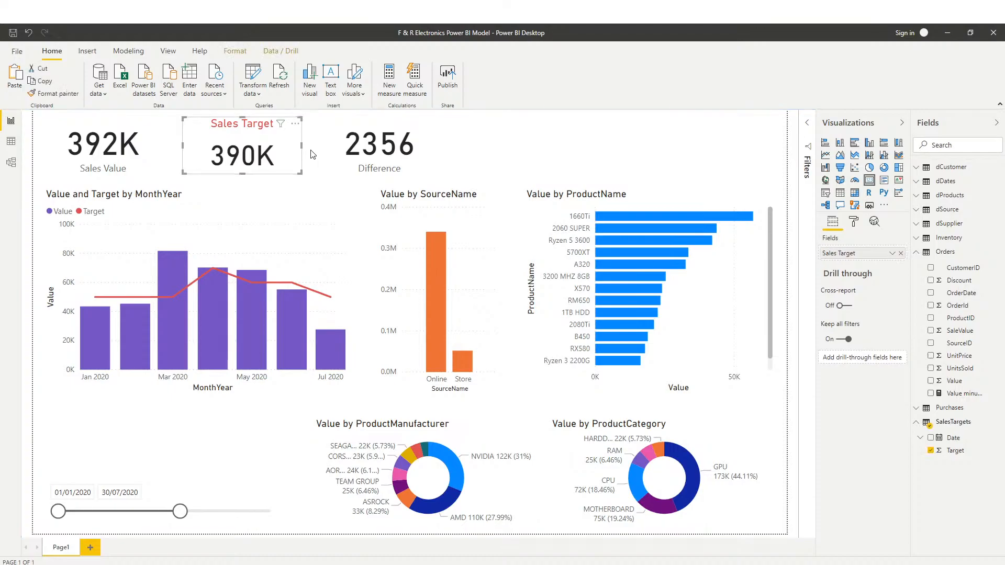
pyautogui.click(322, 157)
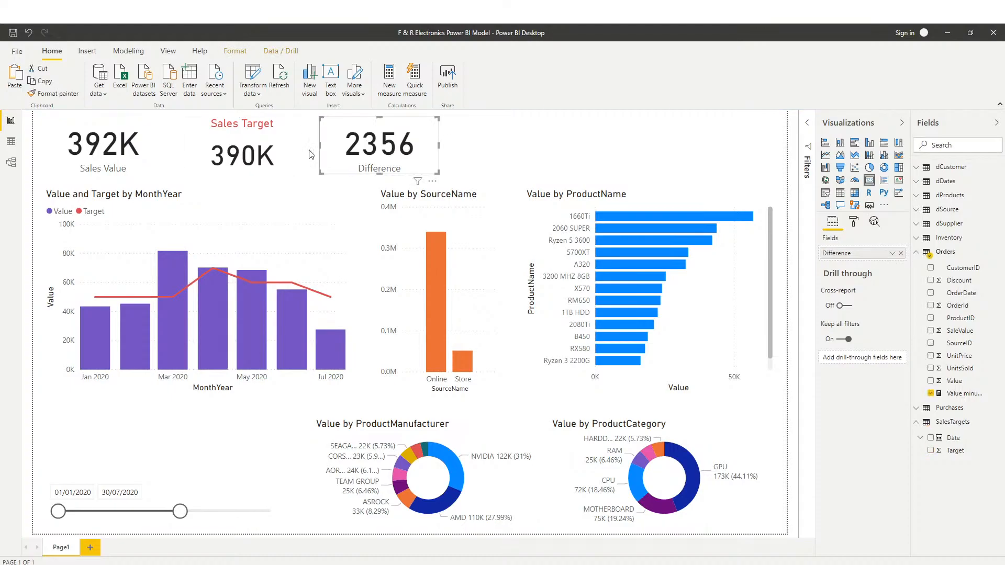
pyautogui.click(505, 149)
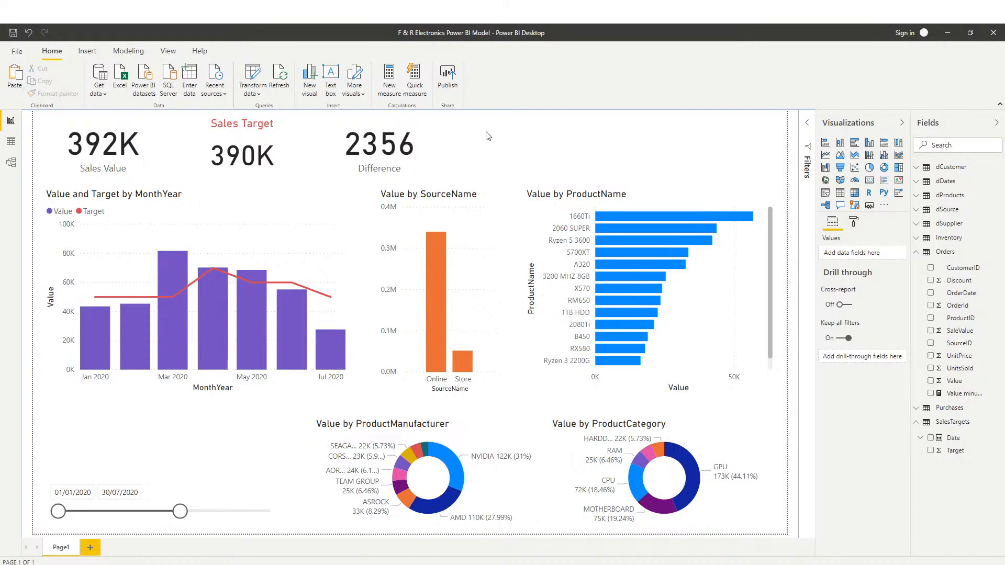
pyautogui.click(407, 145)
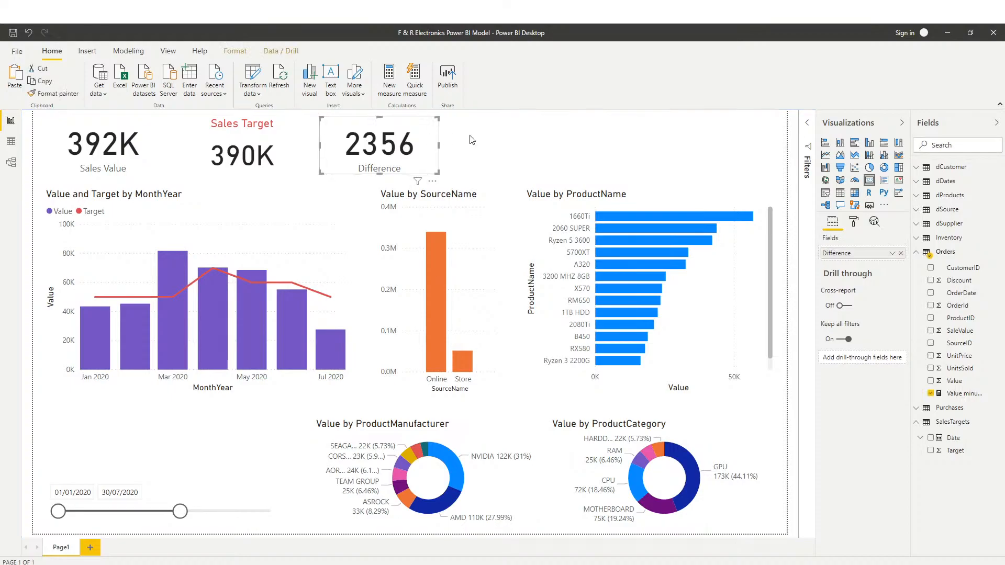
pyautogui.rightClick(942, 253)
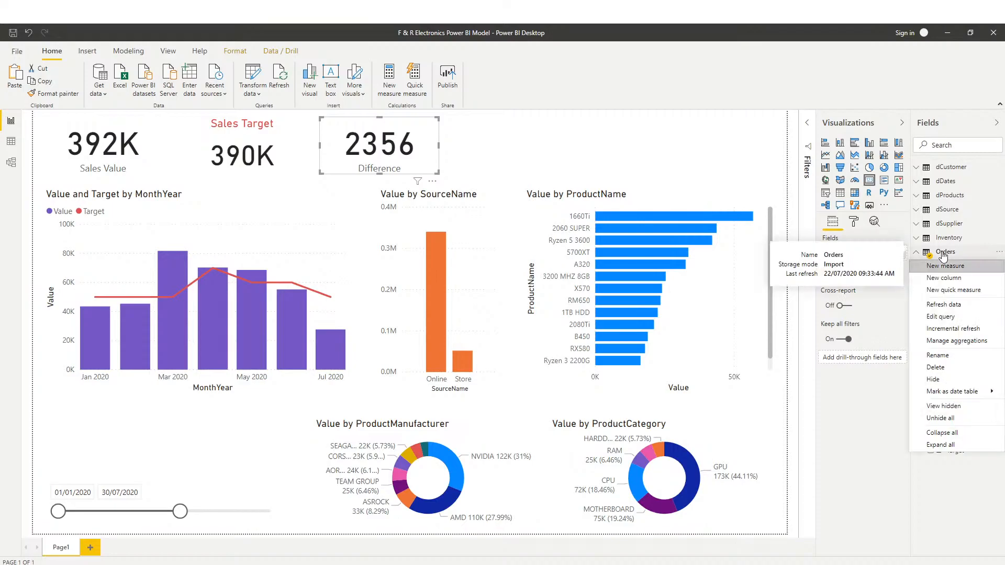
pyautogui.click(489, 136)
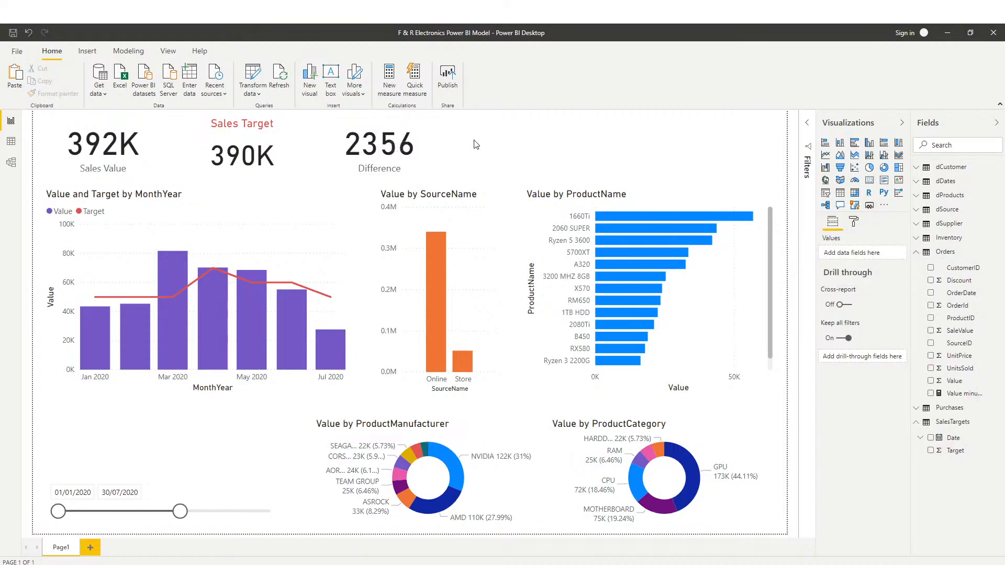
# Try the Maximum, Minimum and Count aggregations for the value on the Sales Value card
pyautogui.click(140, 145)
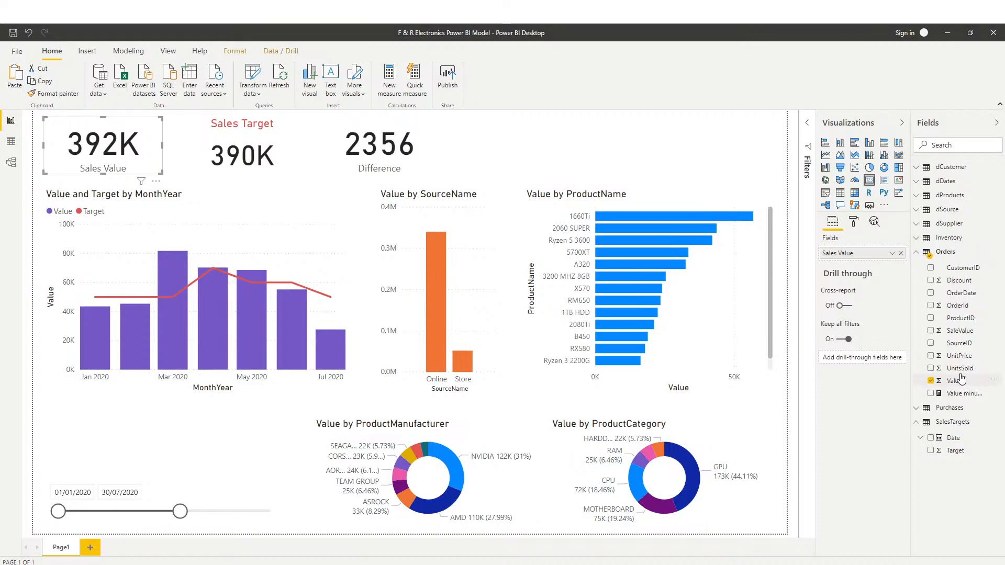
pyautogui.rightClick(849, 256)
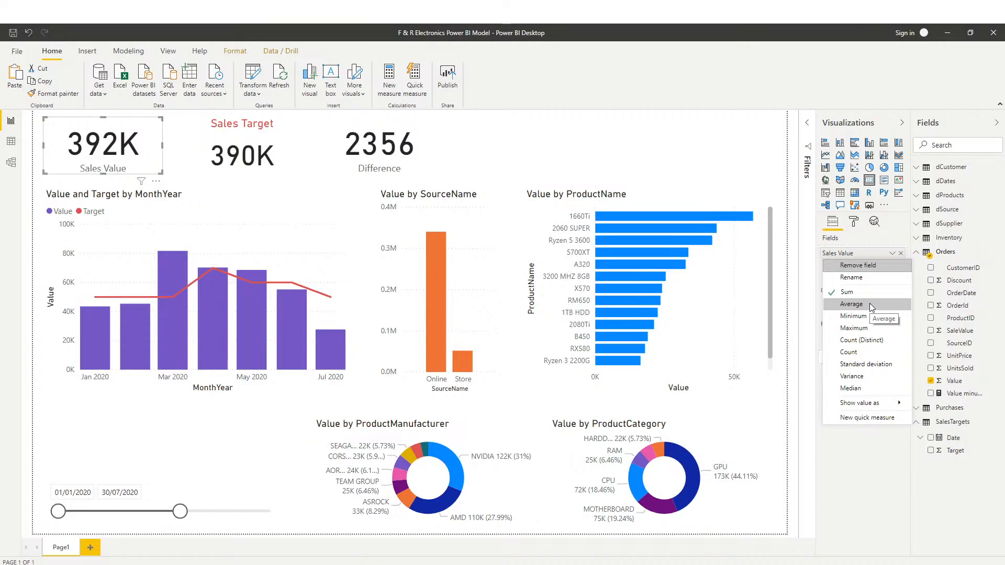
pyautogui.click(860, 329)
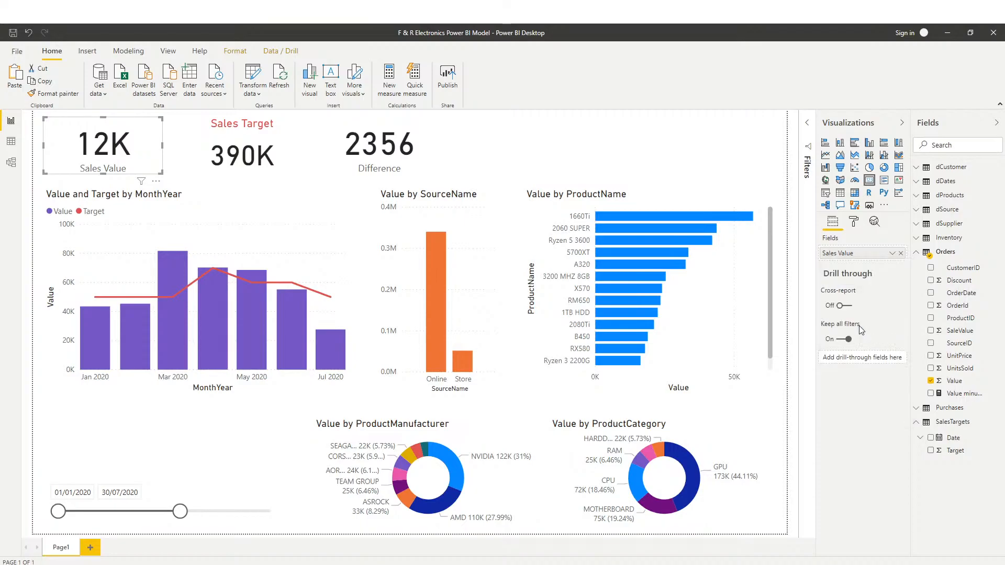
pyautogui.rightClick(861, 256)
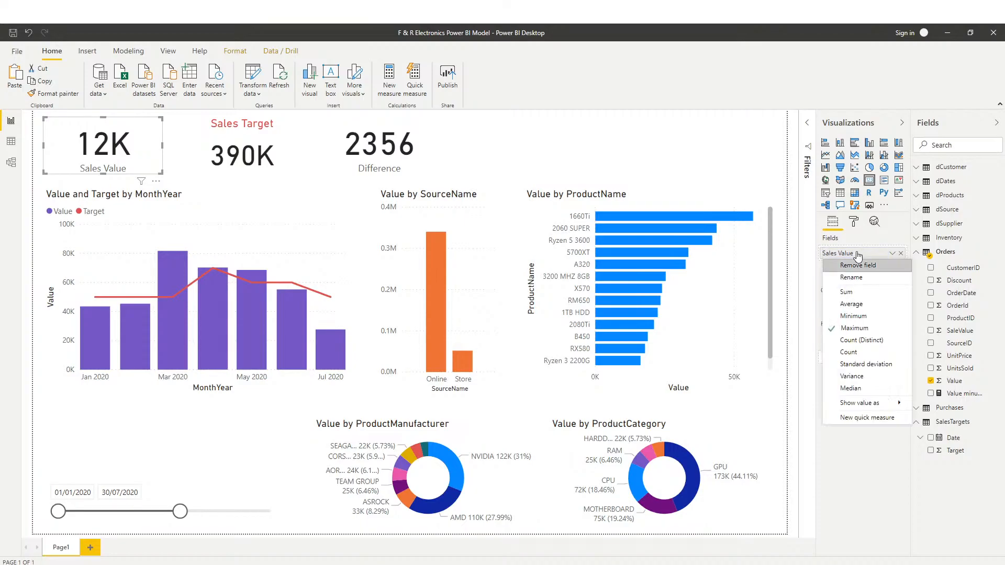
pyautogui.click(863, 317)
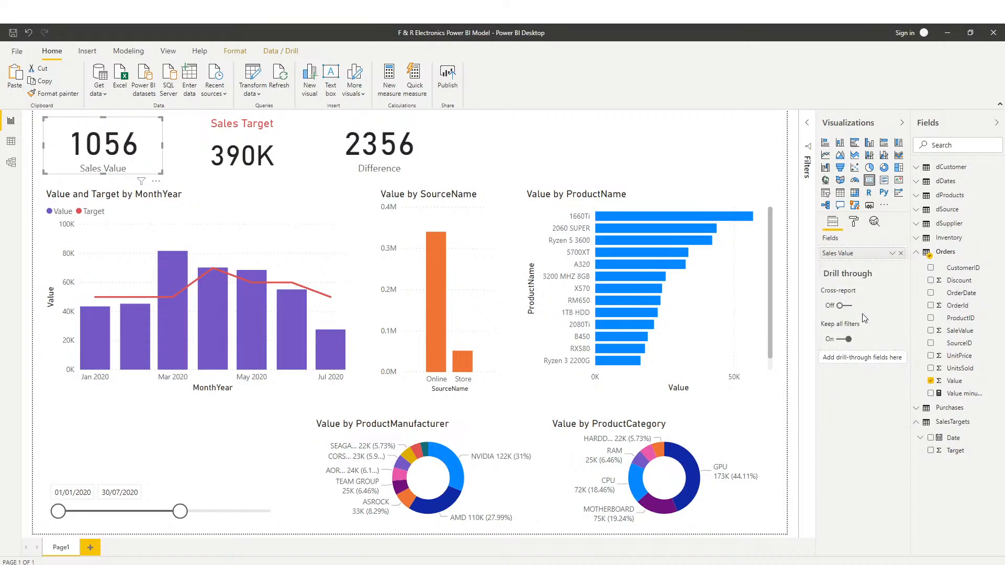
pyautogui.rightClick(848, 254)
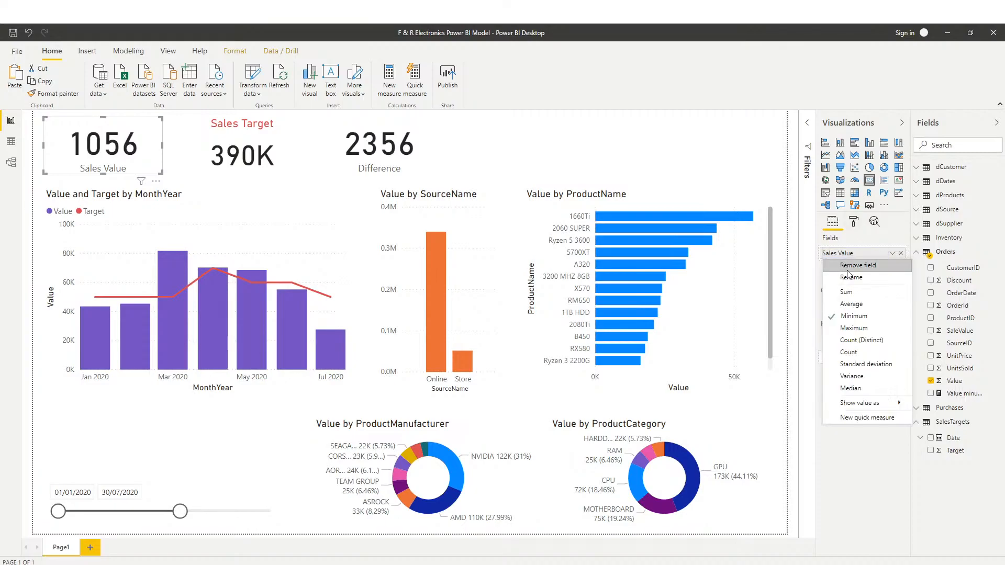
pyautogui.click(862, 353)
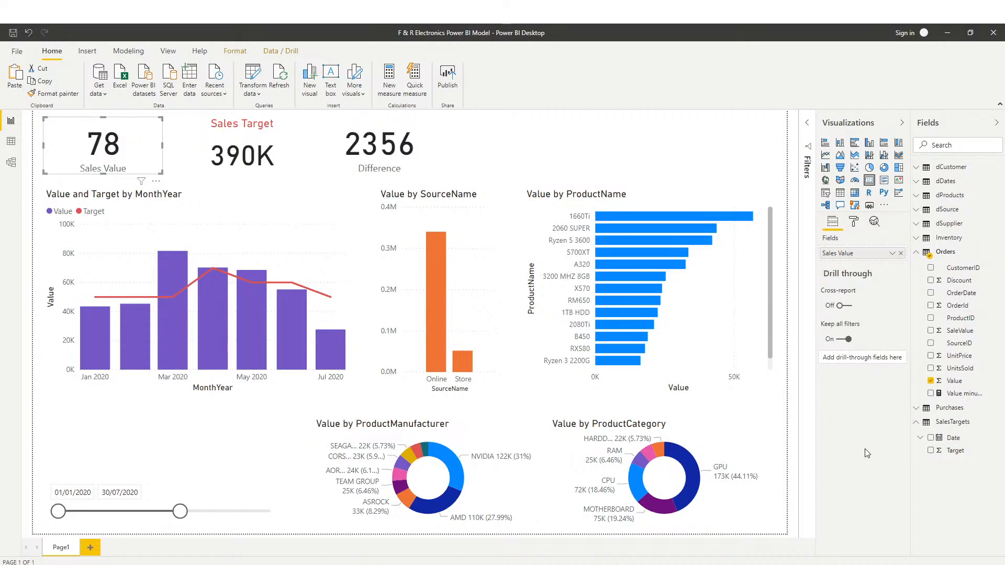
# Try the Median and Average aggregations on the Sales Value card and set it back to Sum
pyautogui.rightClick(853, 254)
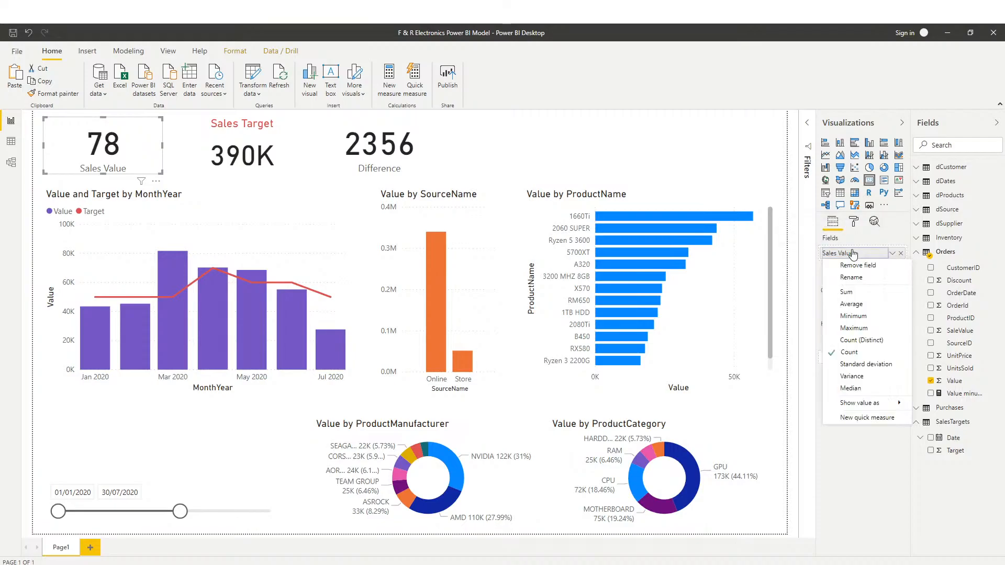
pyautogui.click(865, 388)
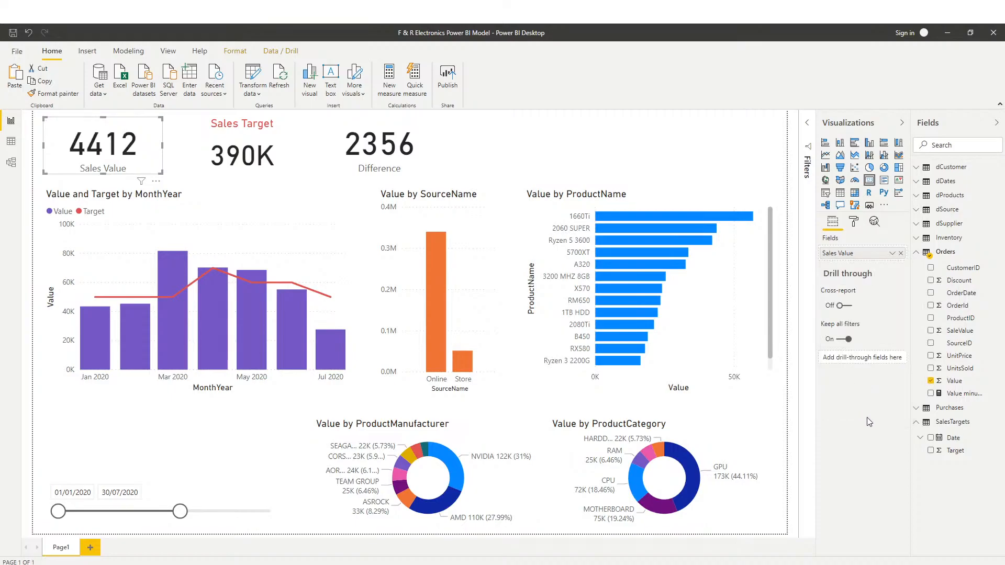
pyautogui.rightClick(841, 254)
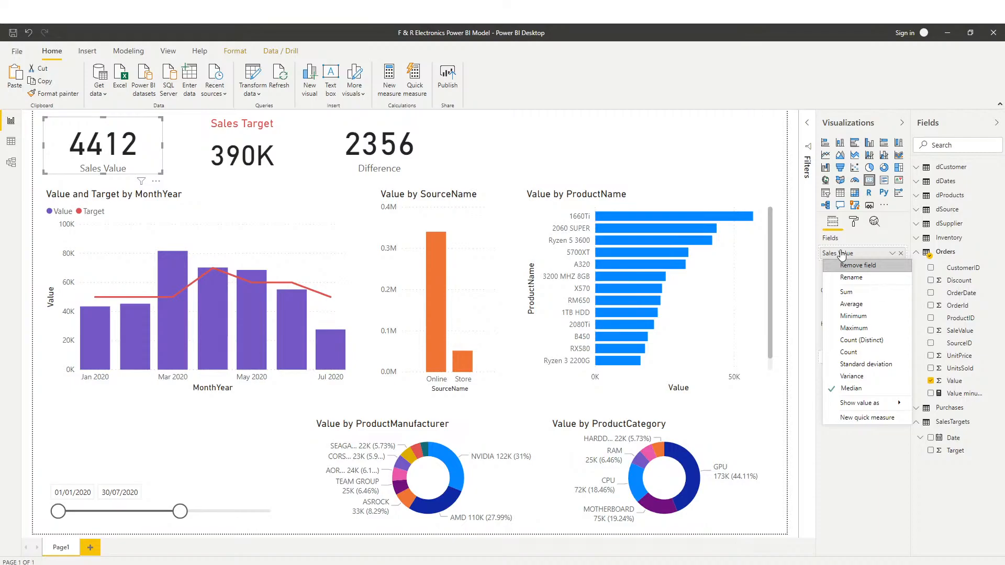
pyautogui.click(855, 303)
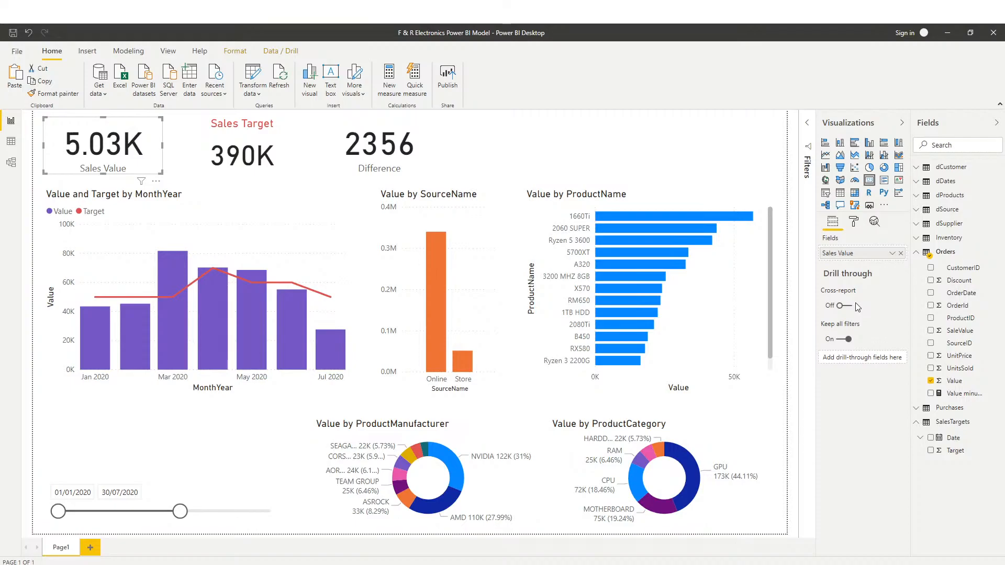
pyautogui.rightClick(833, 258)
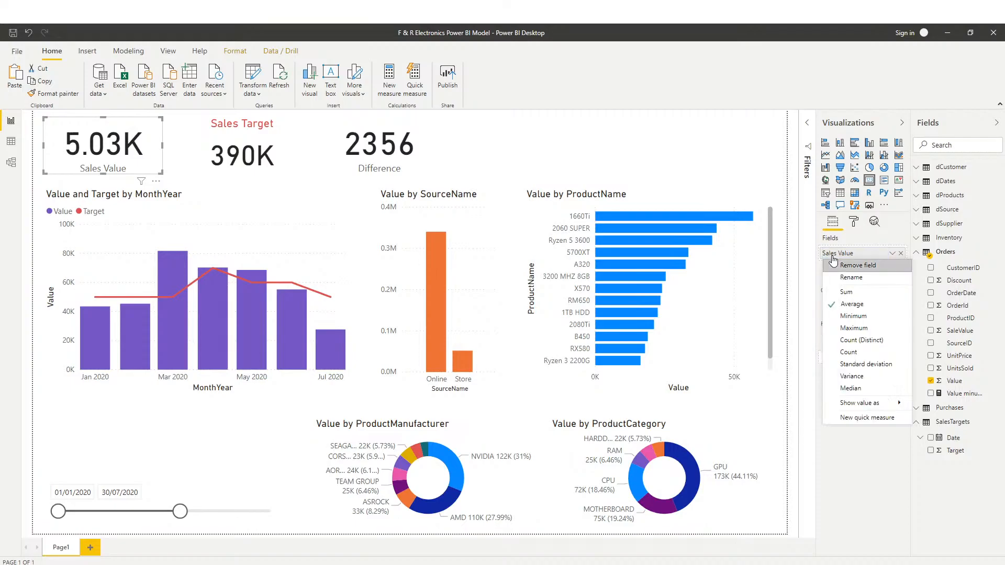
pyautogui.click(847, 292)
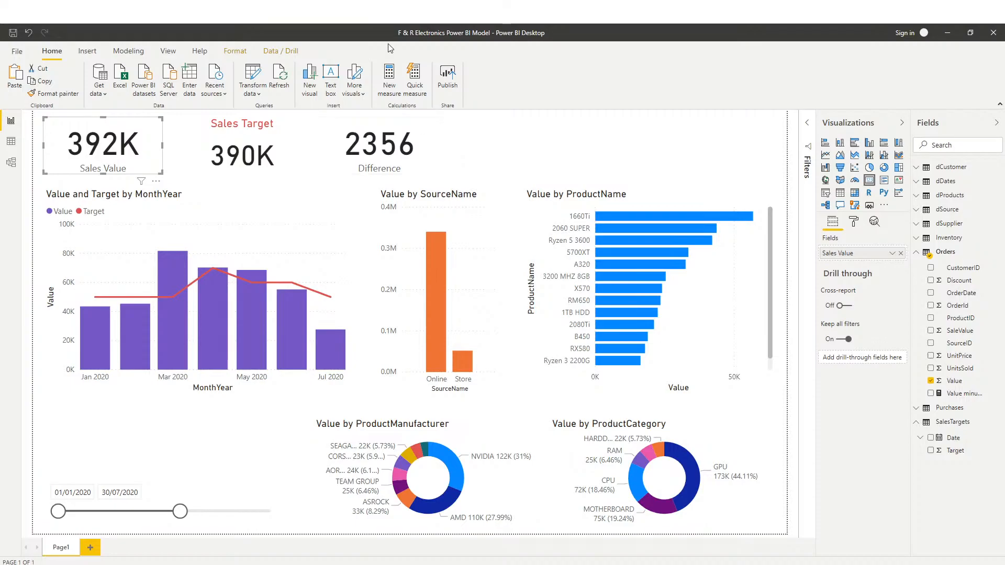
# Duplicate the Sales Value card and place the copy to the right of the Difference card, aligned with the card row
pyautogui.click(464, 156)
pyautogui.click(134, 160)
pyautogui.hotkey('ctrl', 'c')
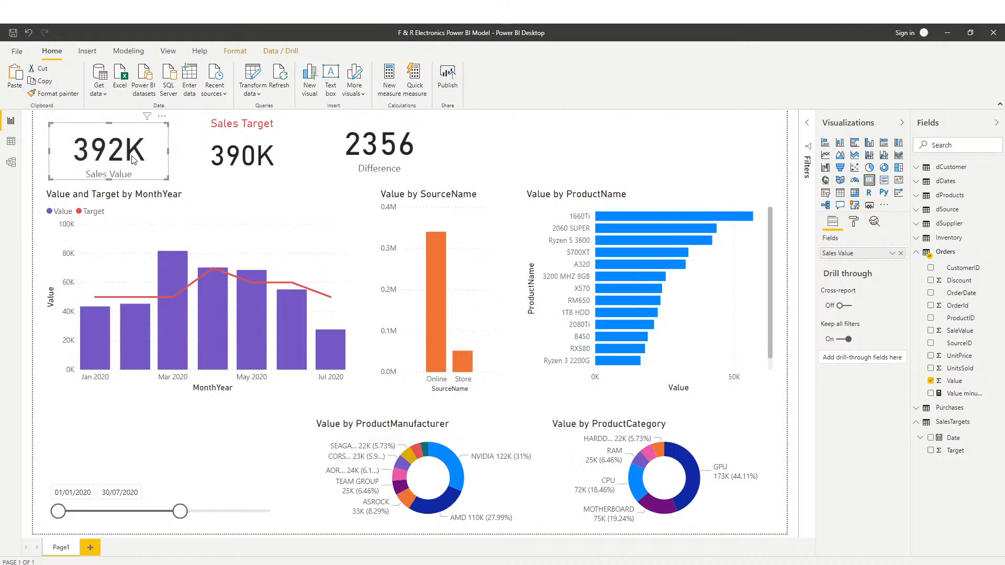
pyautogui.hotkey('ctrl', 'v')
pyautogui.moveTo(560, 149); pyautogui.dragTo(544, 155)
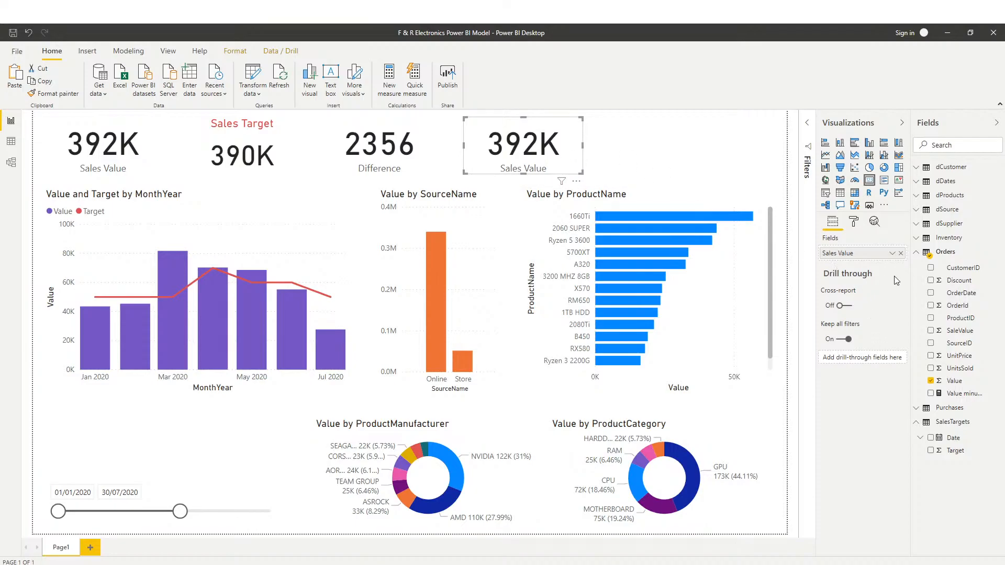
# Start a quick measure on the Orders table using Average per category, with Value from Orders as the base value
pyautogui.rightClick(946, 256)
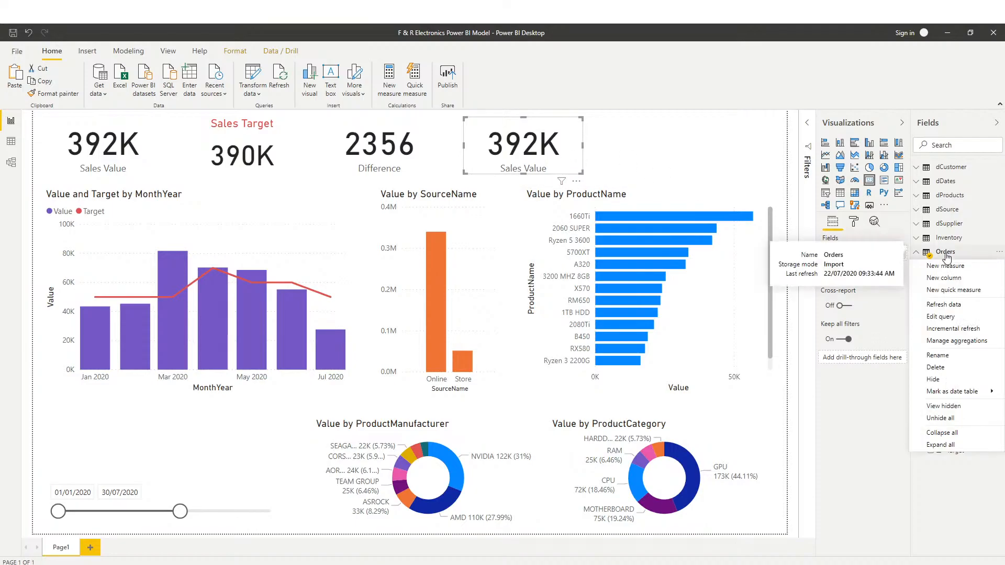
pyautogui.click(938, 297)
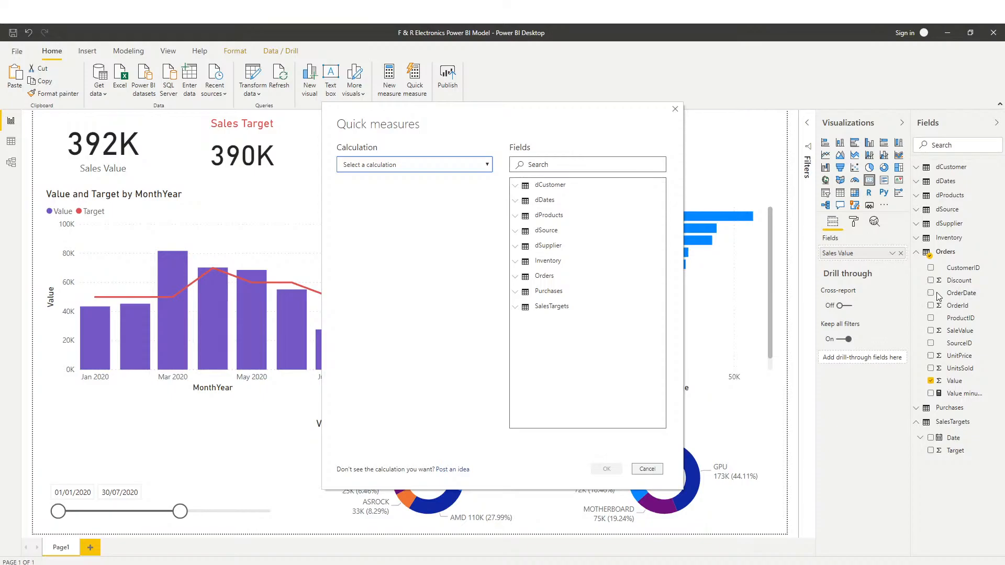
pyautogui.click(487, 167)
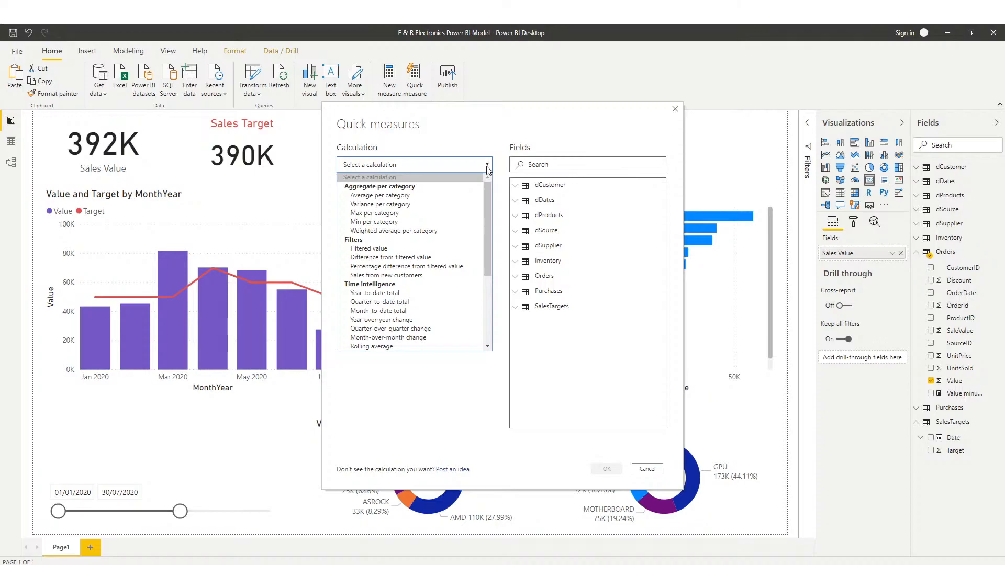
pyautogui.click(398, 197)
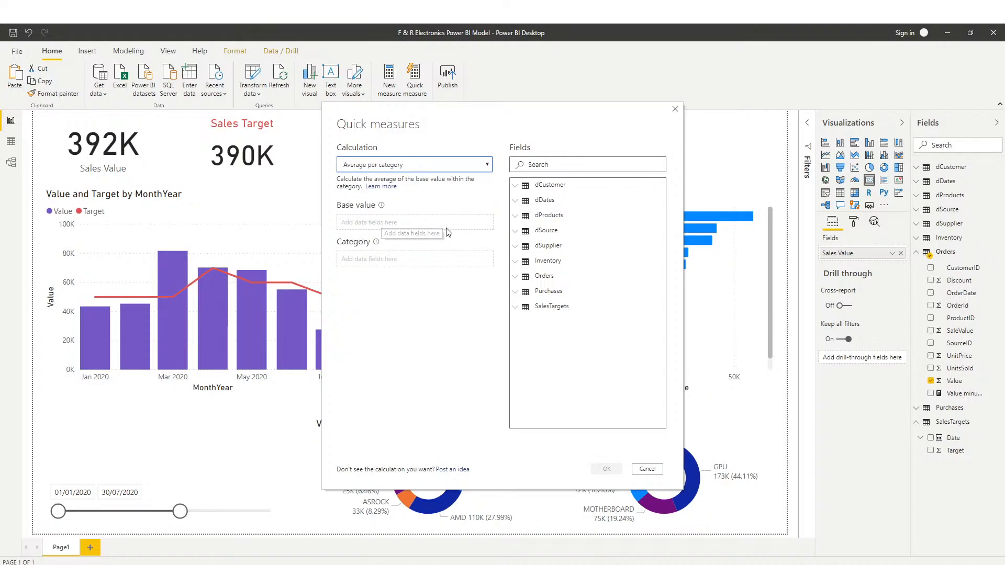
pyautogui.click(515, 276)
pyautogui.scroll(-1, 558, 330)
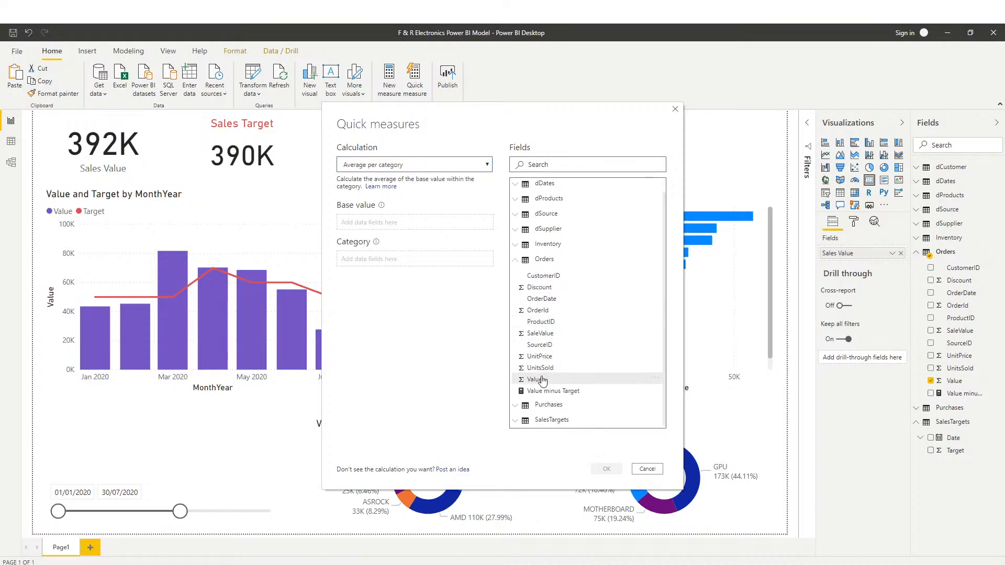
pyautogui.moveTo(541, 381); pyautogui.dragTo(395, 230)
# Set the quick measure's category to MonthName from the dDates table and create the measure
pyautogui.click(515, 261)
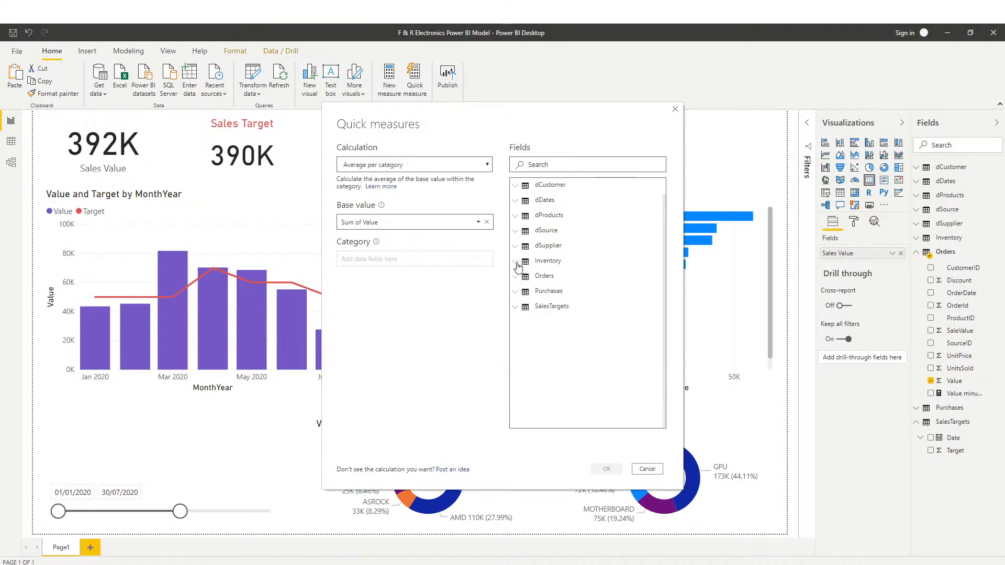
pyautogui.click(518, 201)
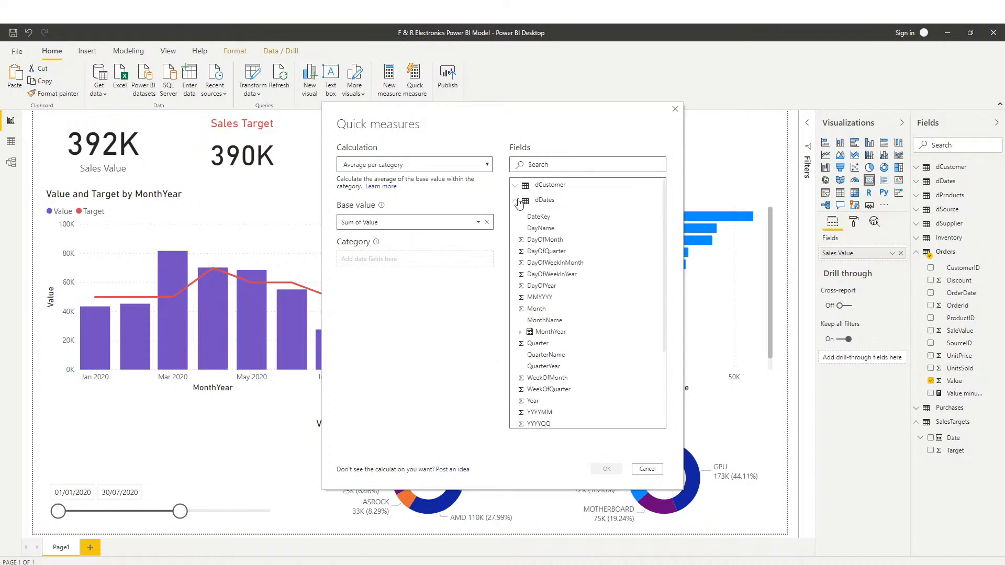
pyautogui.scroll(-2, 562, 327)
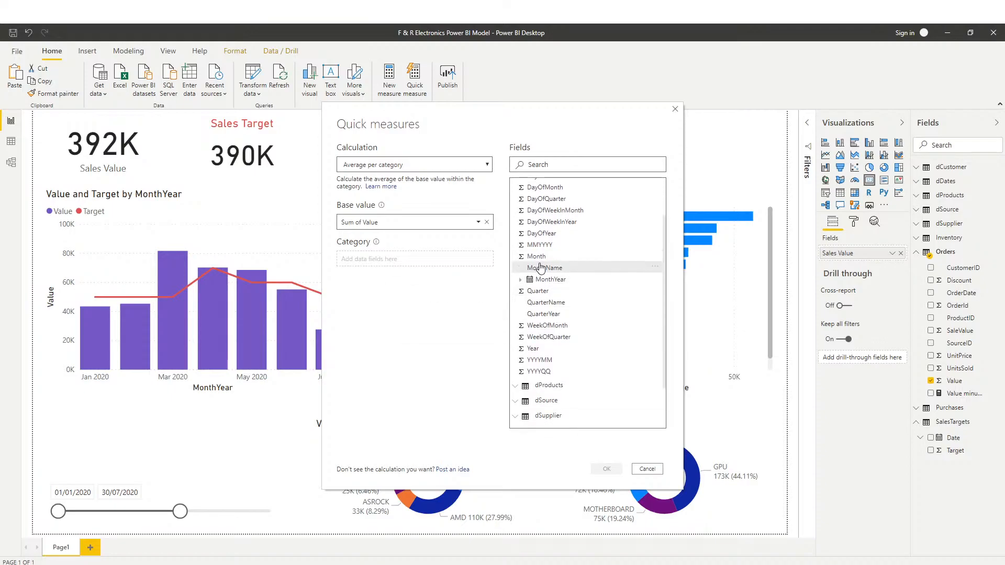
pyautogui.moveTo(541, 268); pyautogui.dragTo(414, 259)
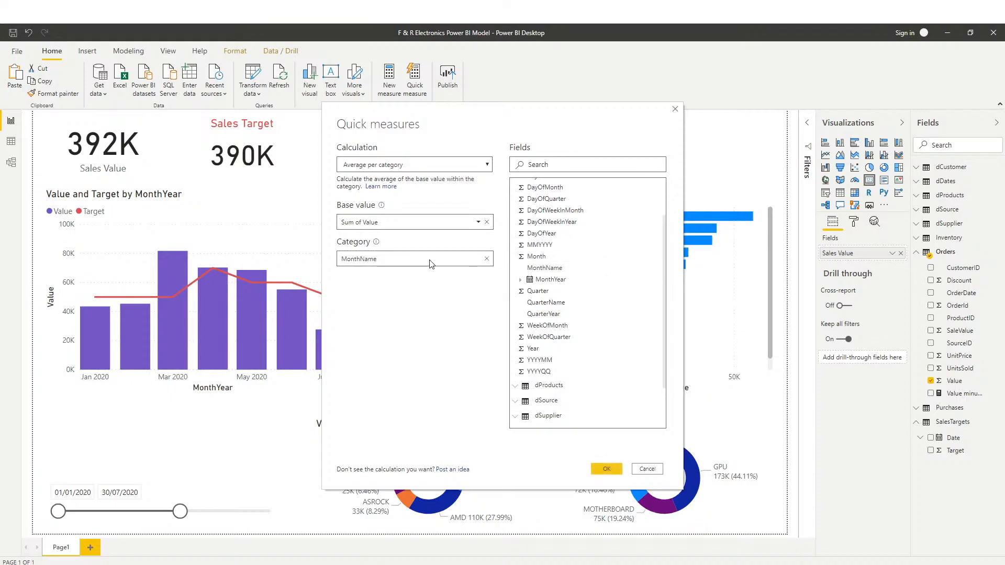
pyautogui.click(605, 470)
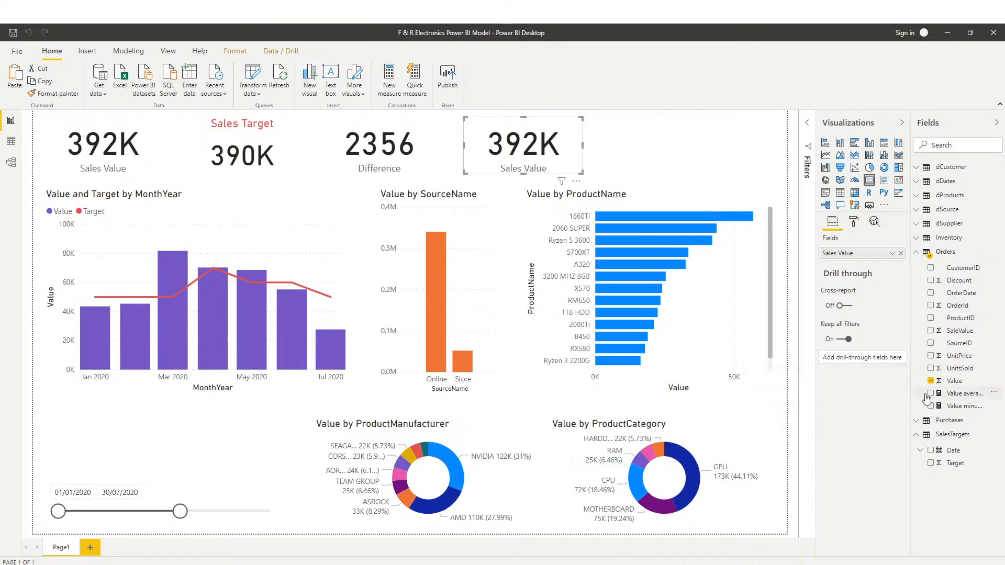
# Replace the copied card's field with the monthly value average measure and place a duplicate of that card to its right
pyautogui.moveTo(953, 398); pyautogui.dragTo(851, 255)
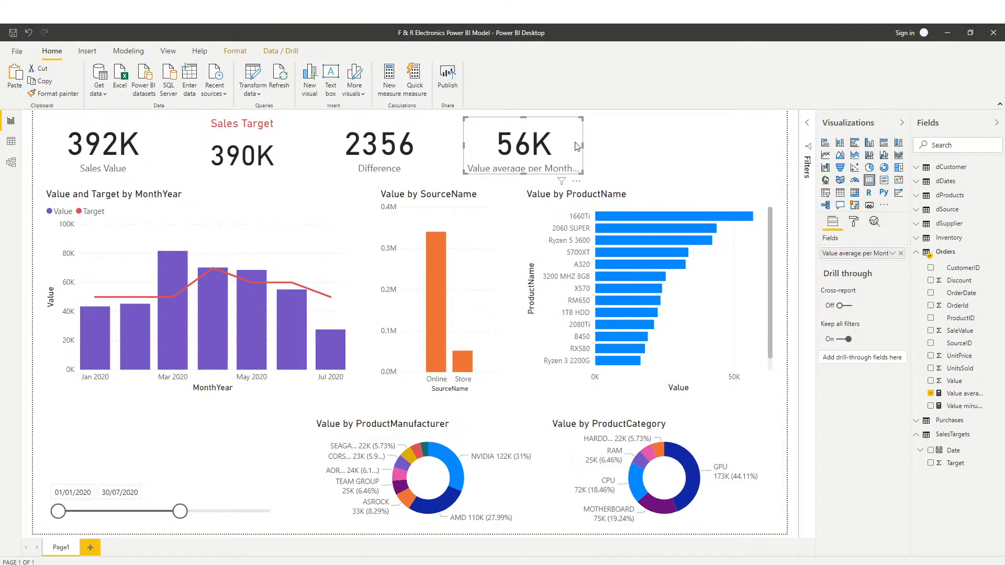
pyautogui.click(590, 155)
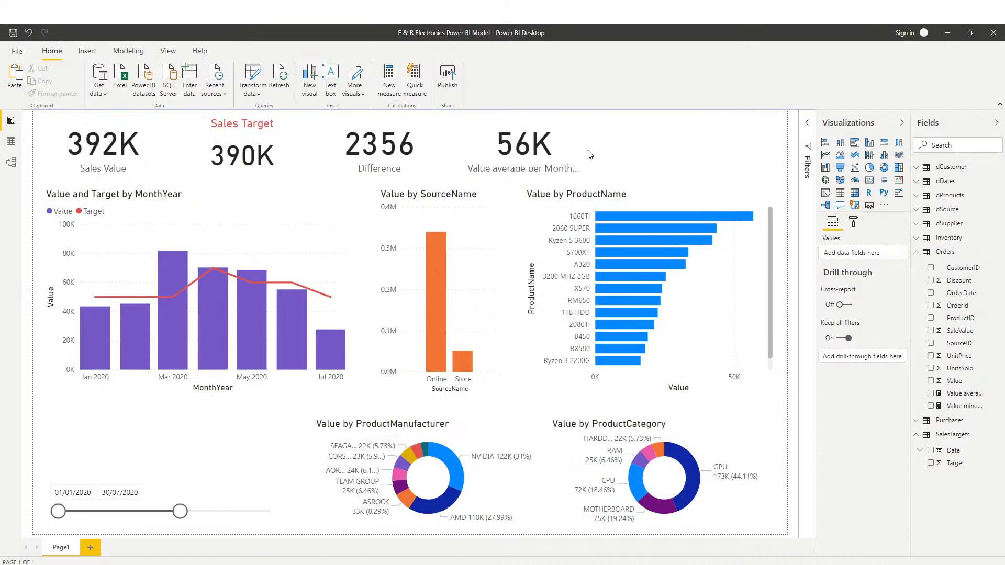
pyautogui.click(535, 154)
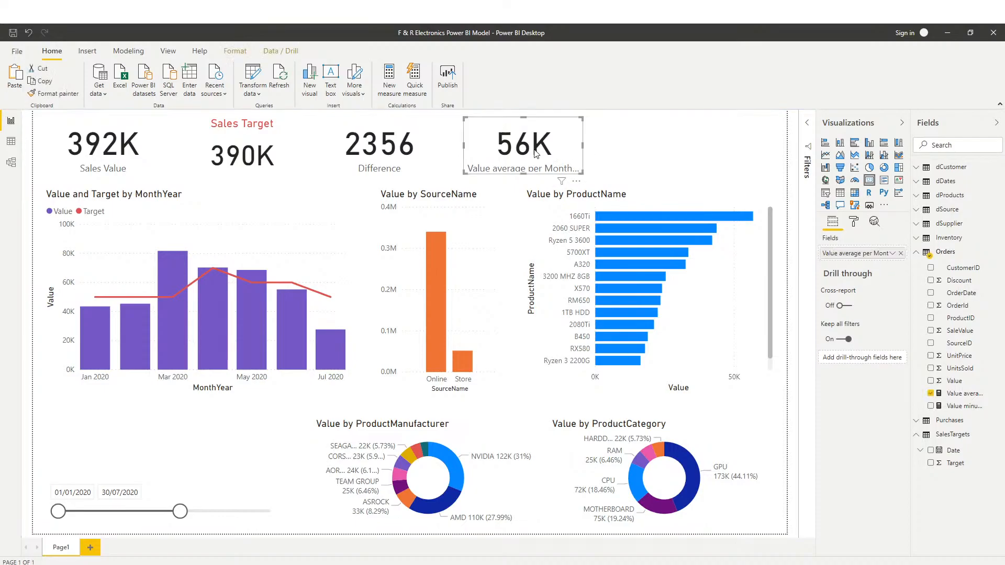
pyautogui.hotkey('ctrl', 'c')
pyautogui.hotkey('ctrl', 'v')
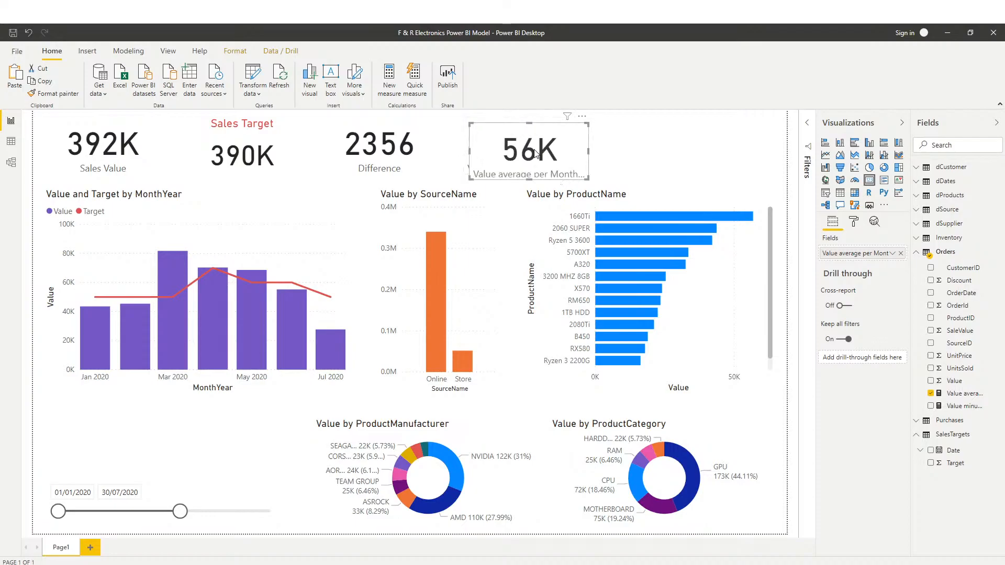
pyautogui.moveTo(535, 154); pyautogui.dragTo(665, 149)
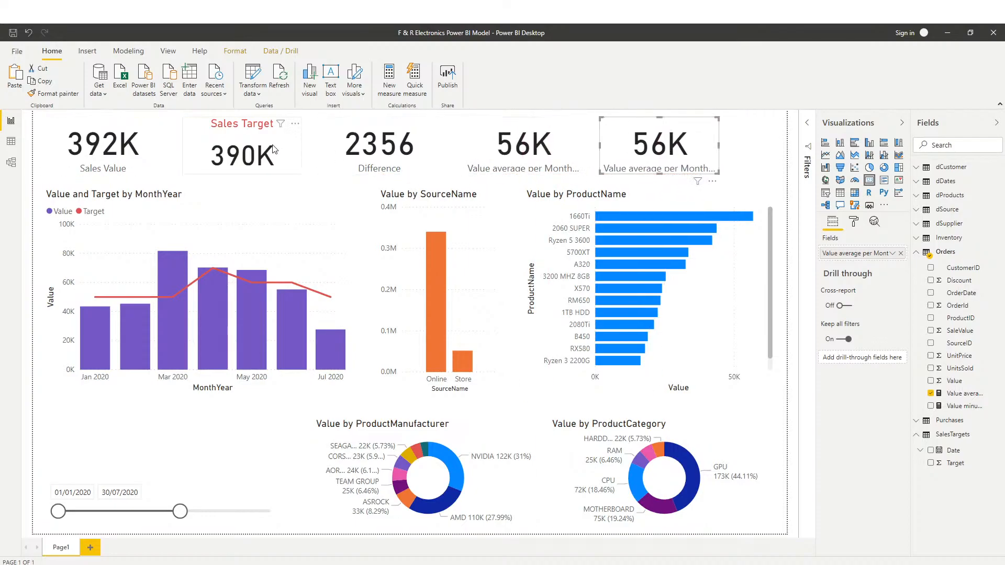
# Tighten the spacing of the card row and replace the last card's field with UnitsSold from the Orders table
pyautogui.moveTo(157, 146); pyautogui.dragTo(159, 146)
pyautogui.moveTo(239, 145); pyautogui.dragTo(229, 145)
pyautogui.moveTo(382, 145); pyautogui.dragTo(366, 144)
pyautogui.moveTo(530, 145); pyautogui.dragTo(506, 145)
pyautogui.moveTo(627, 152); pyautogui.dragTo(609, 148)
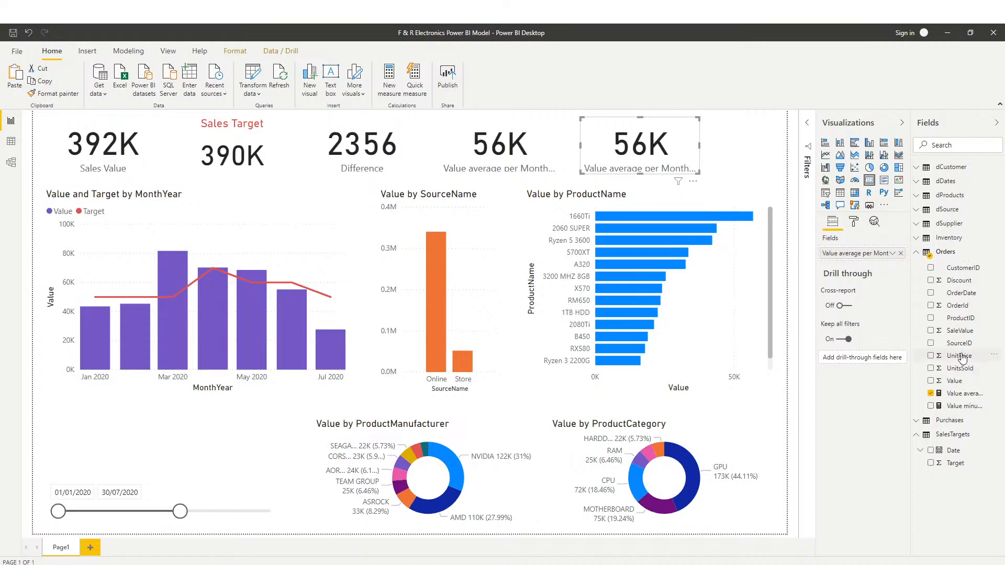
pyautogui.moveTo(959, 368); pyautogui.dragTo(861, 254)
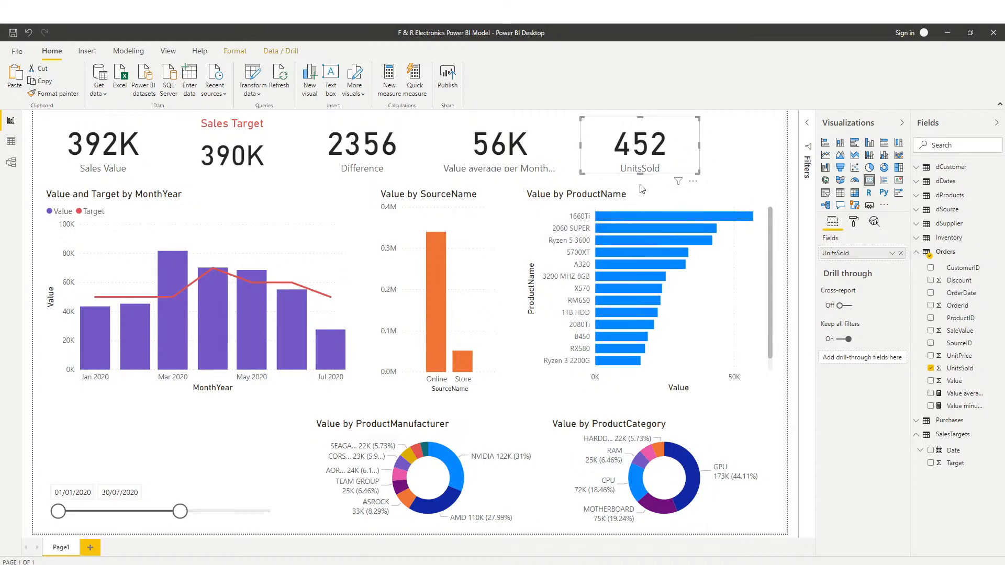
# Cross-filter the page by the 1660Ti product bar to examine its effect on the cards, and clear the selection
pyautogui.click(642, 218)
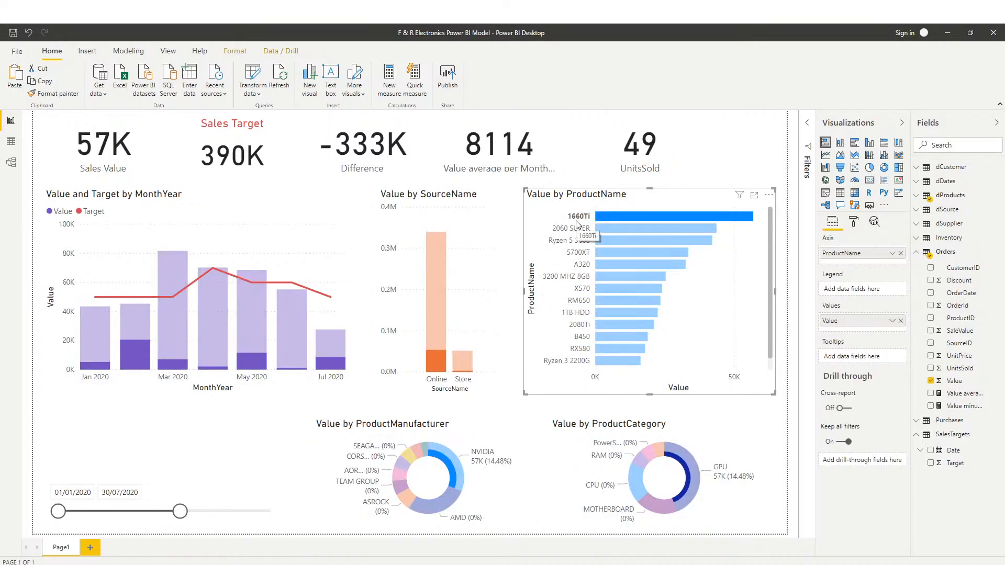
pyautogui.moveTo(689, 472)
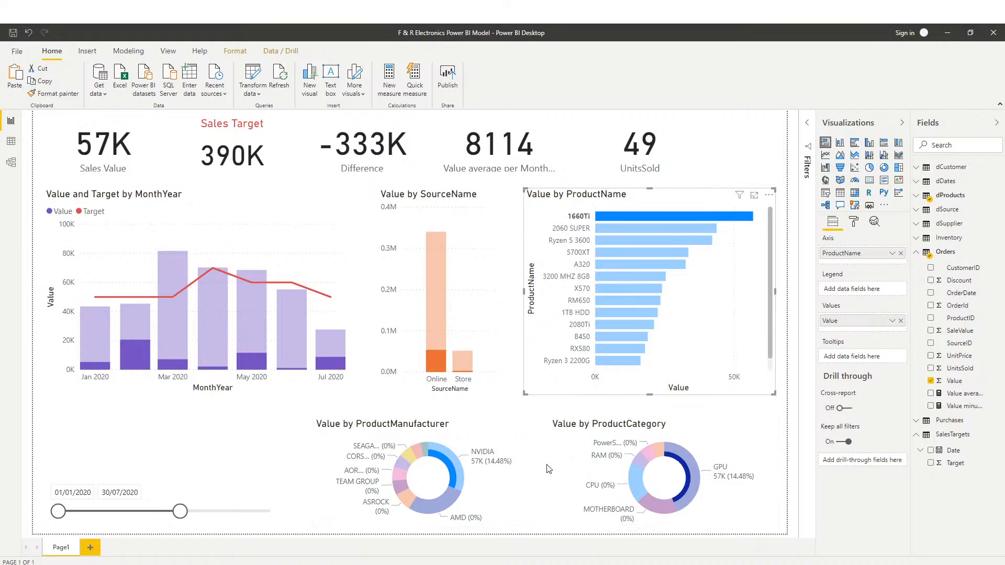
pyautogui.moveTo(610, 219)
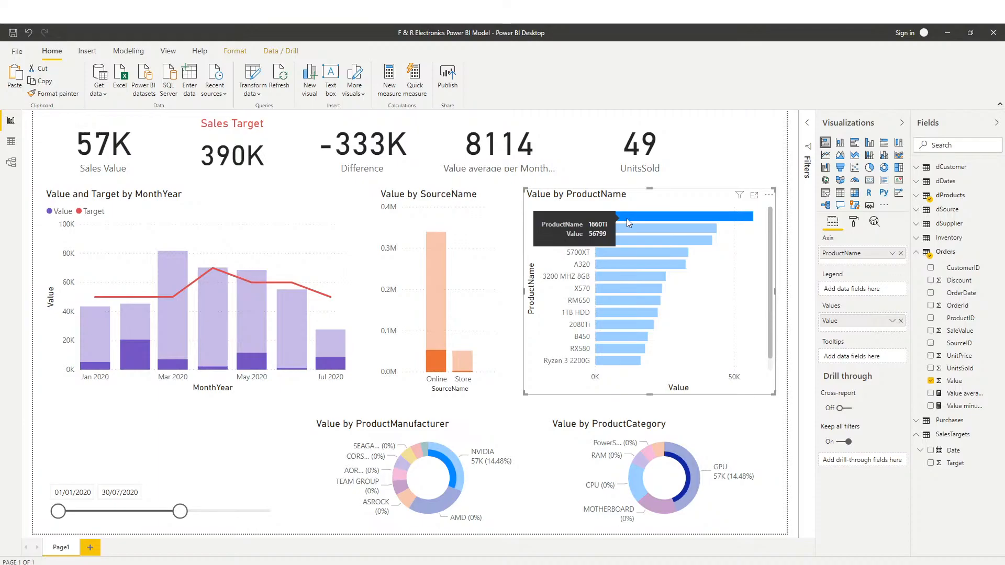
pyautogui.click(627, 218)
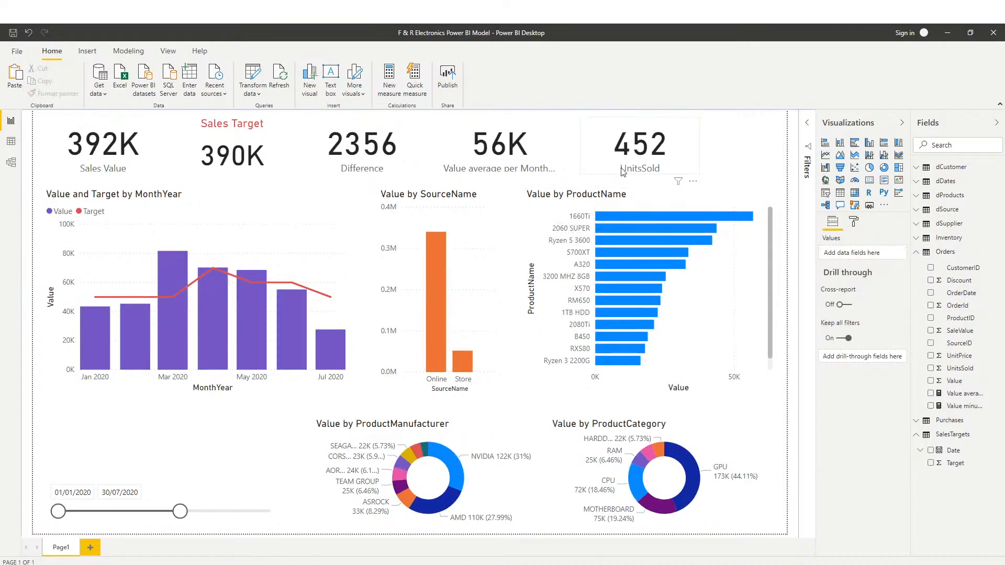
# Narrow the UnitsSold card to free space at the end of the card row
pyautogui.click(691, 152)
pyautogui.moveTo(699, 152); pyautogui.dragTo(670, 149)
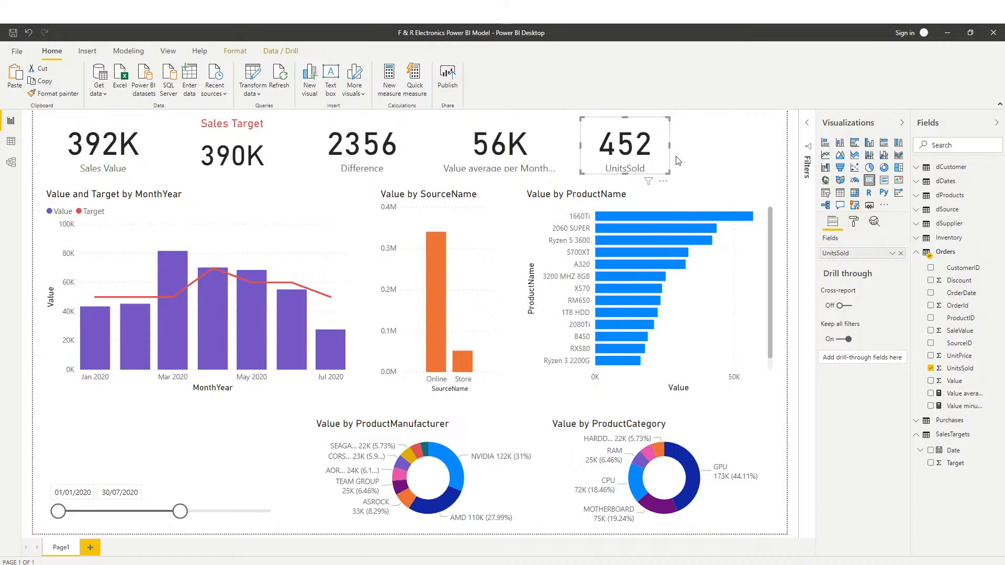
pyautogui.click(675, 161)
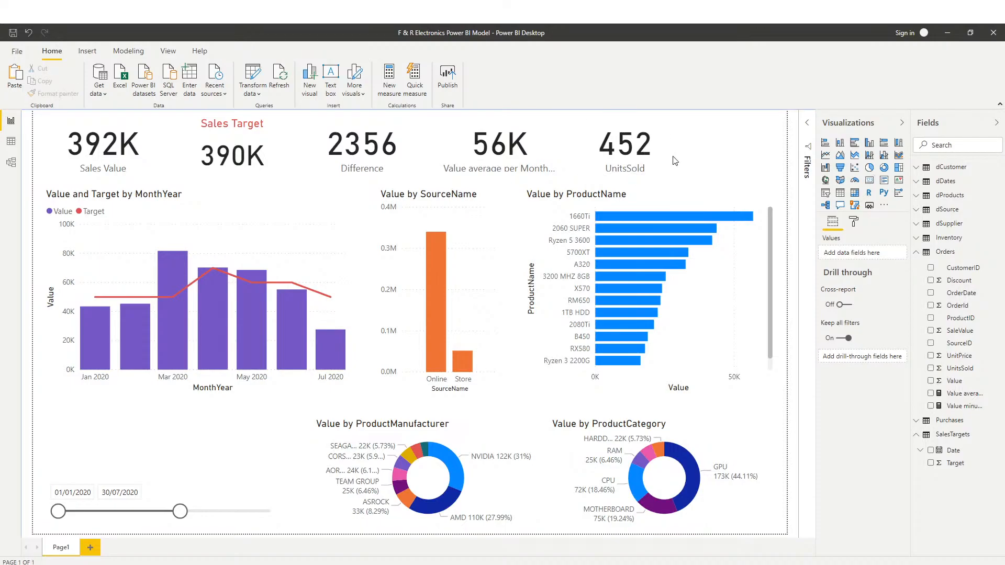
# Start a quick measure on the Orders table using Year-to-date total, with Value from Orders as the base value
pyautogui.rightClick(946, 253)
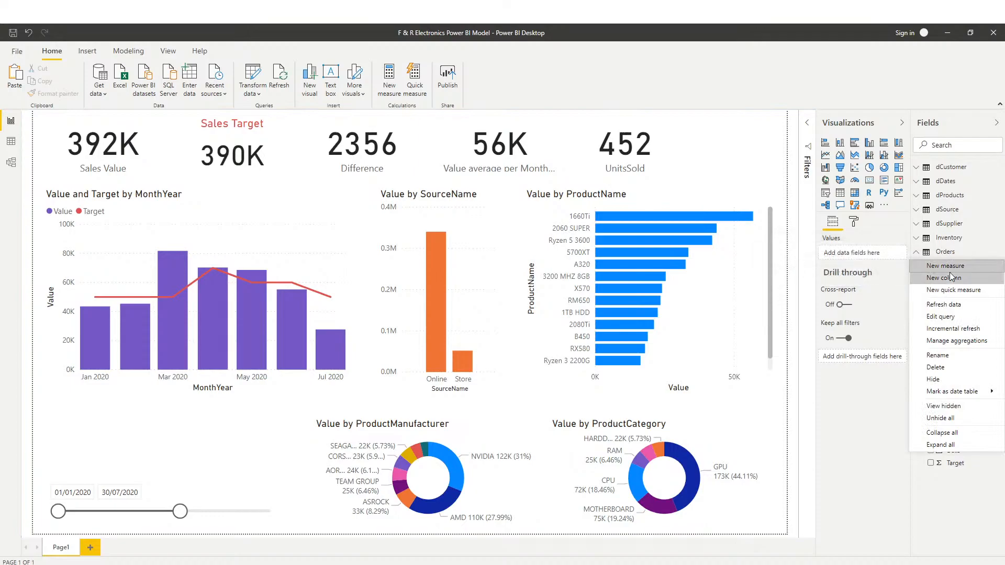
pyautogui.click(943, 291)
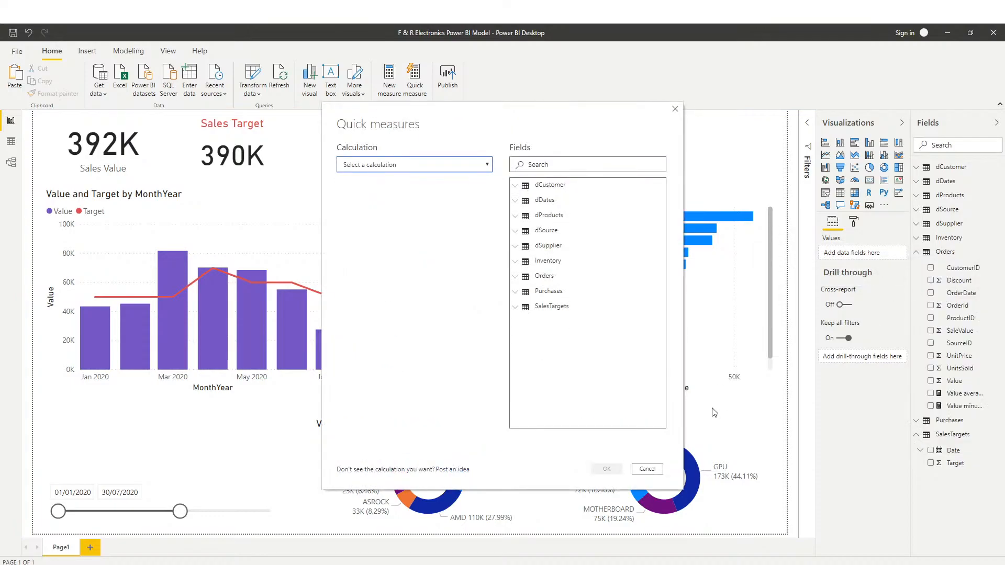
pyautogui.click(483, 166)
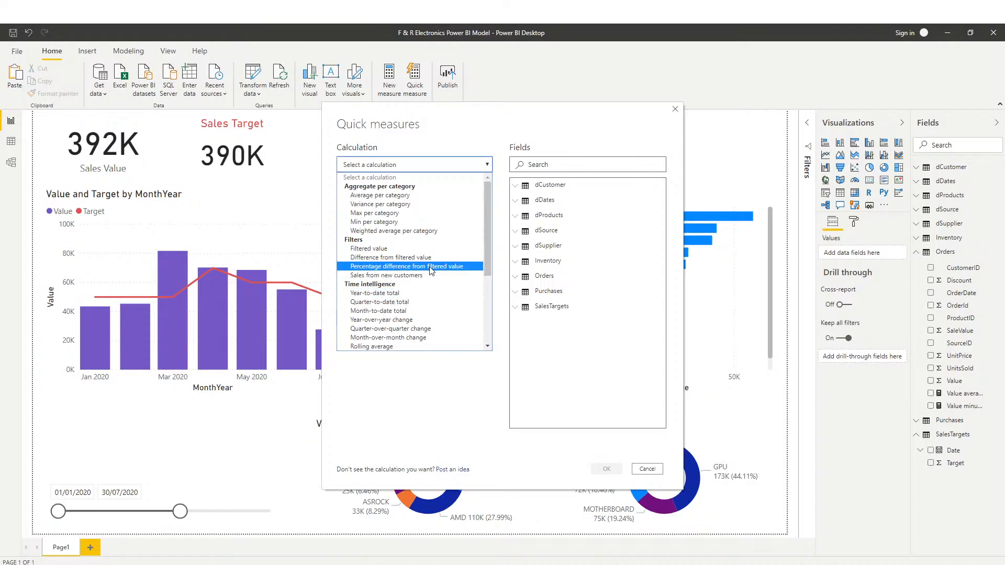
pyautogui.click(393, 295)
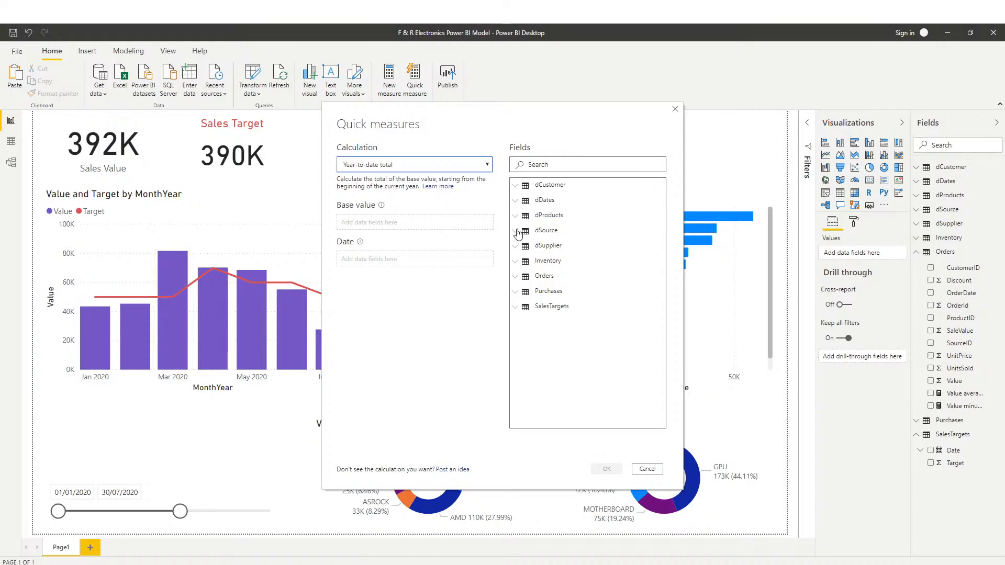
pyautogui.click(518, 276)
pyautogui.scroll(-1, 581, 350)
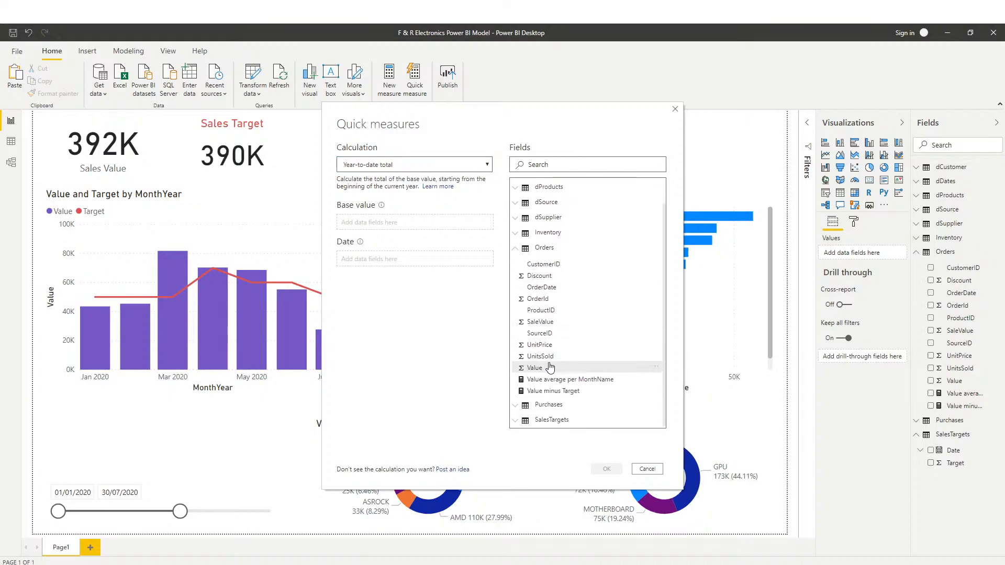
pyautogui.moveTo(544, 369); pyautogui.dragTo(387, 229)
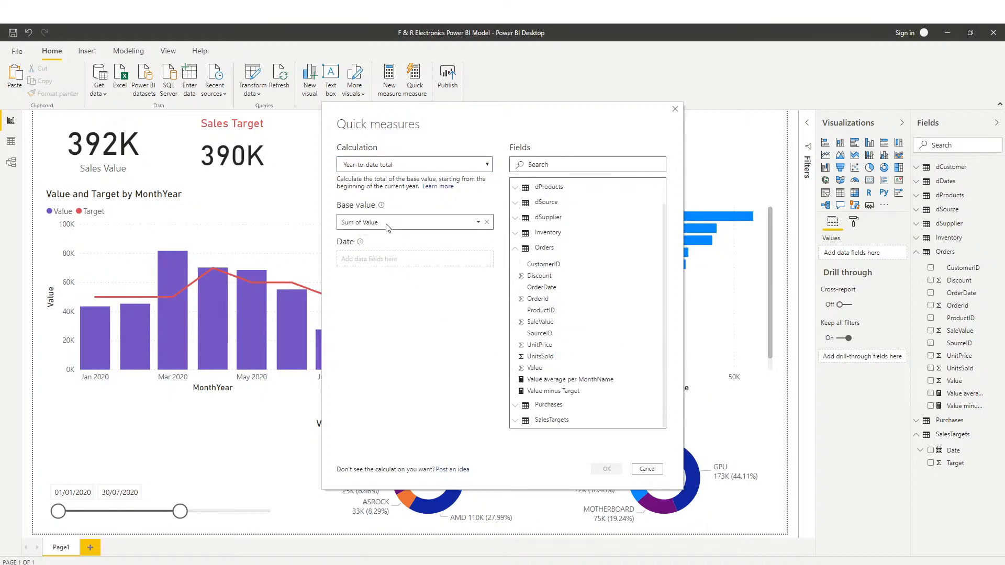
# Set the quick measure's date to MonthYear from dDates instead of DateKey and create the measure
pyautogui.click(514, 250)
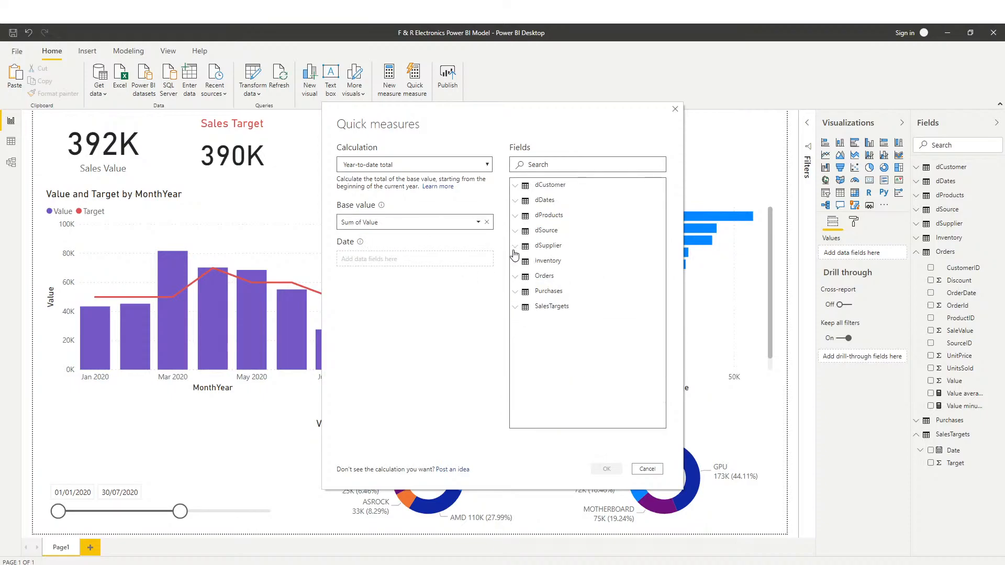
pyautogui.click(516, 201)
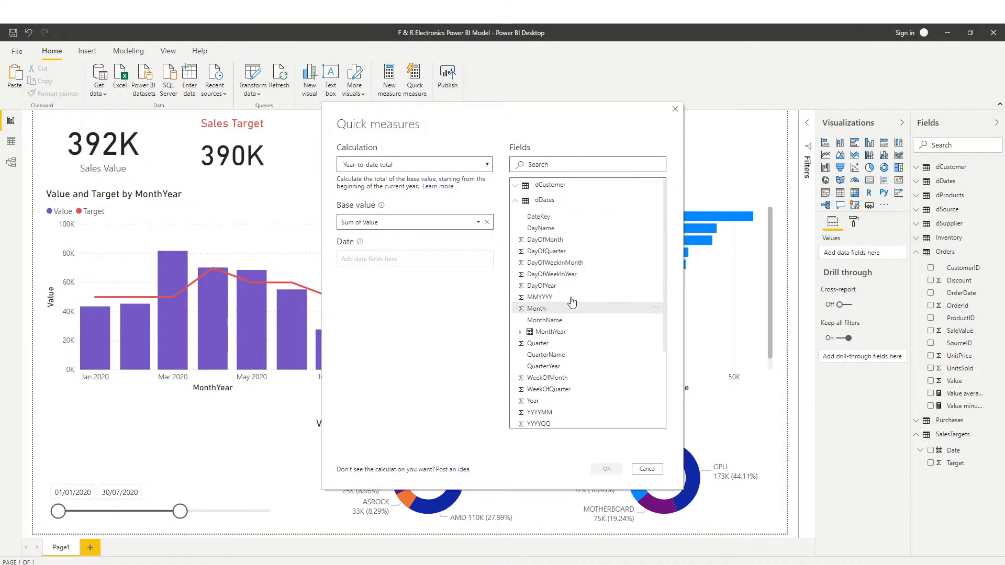
pyautogui.moveTo(542, 216); pyautogui.dragTo(406, 259)
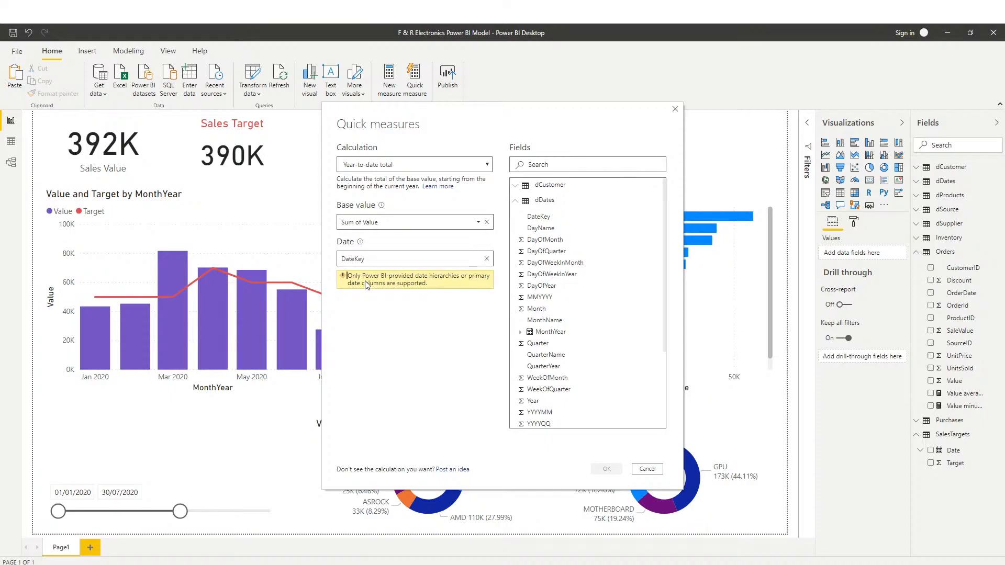
pyautogui.click(486, 259)
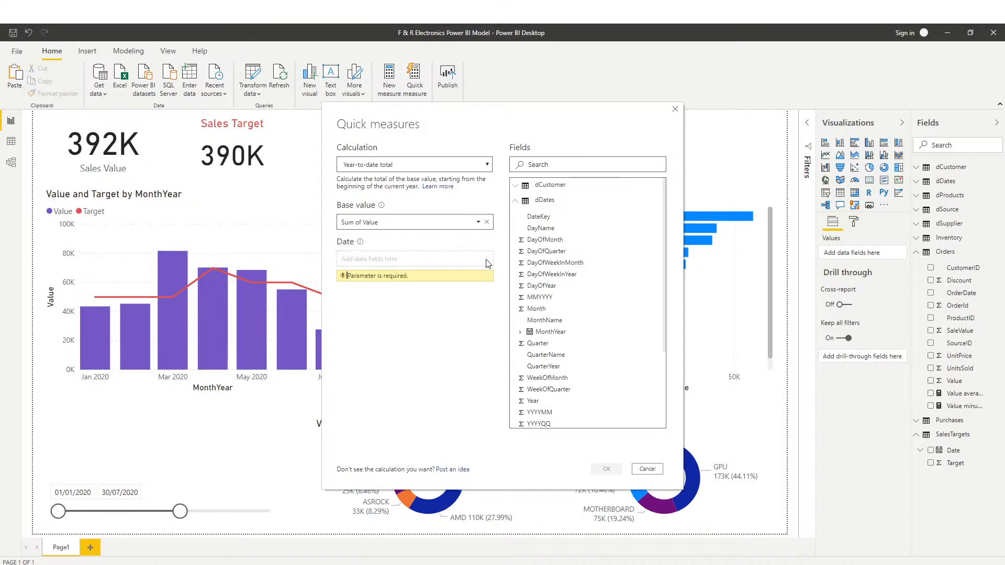
pyautogui.scroll(-5, 568, 375)
pyautogui.scroll(5, 567, 374)
pyautogui.moveTo(549, 331); pyautogui.dragTo(382, 260)
pyautogui.click(604, 467)
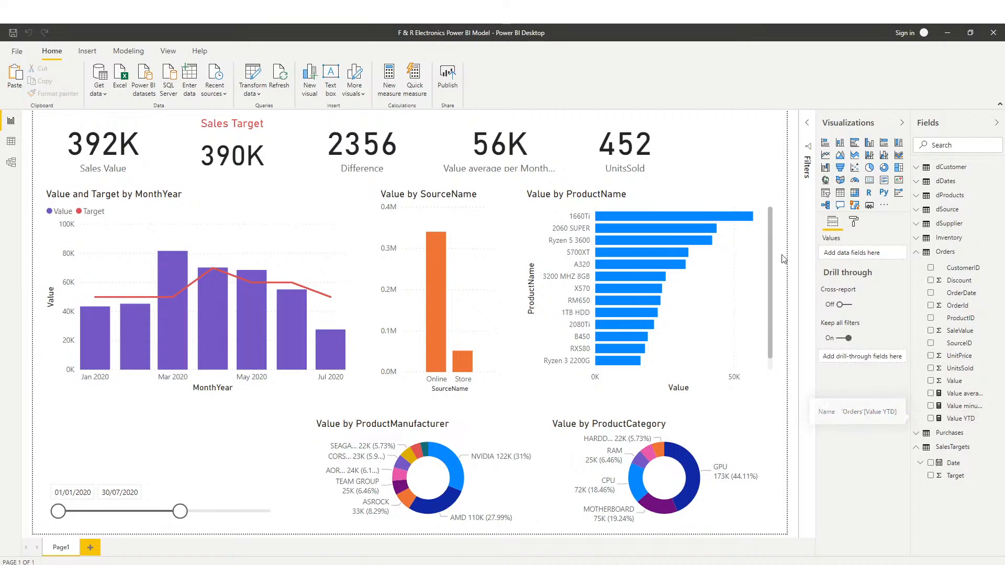
# Duplicate the UnitsSold card at the end of the card row and replace the copy's field with Value YTD
pyautogui.click(656, 155)
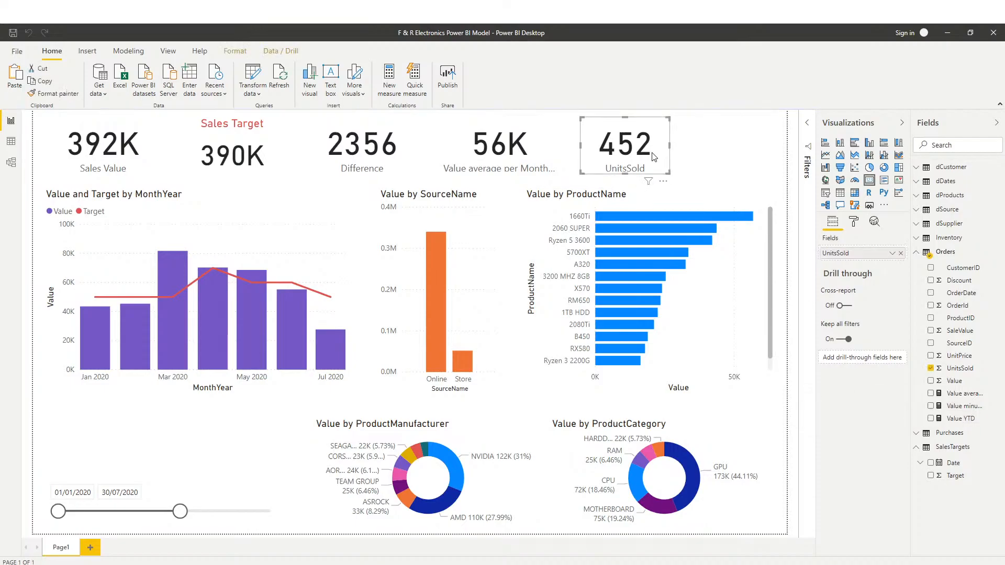
pyautogui.hotkey('ctrl', 'c')
pyautogui.hotkey('ctrl', 'v')
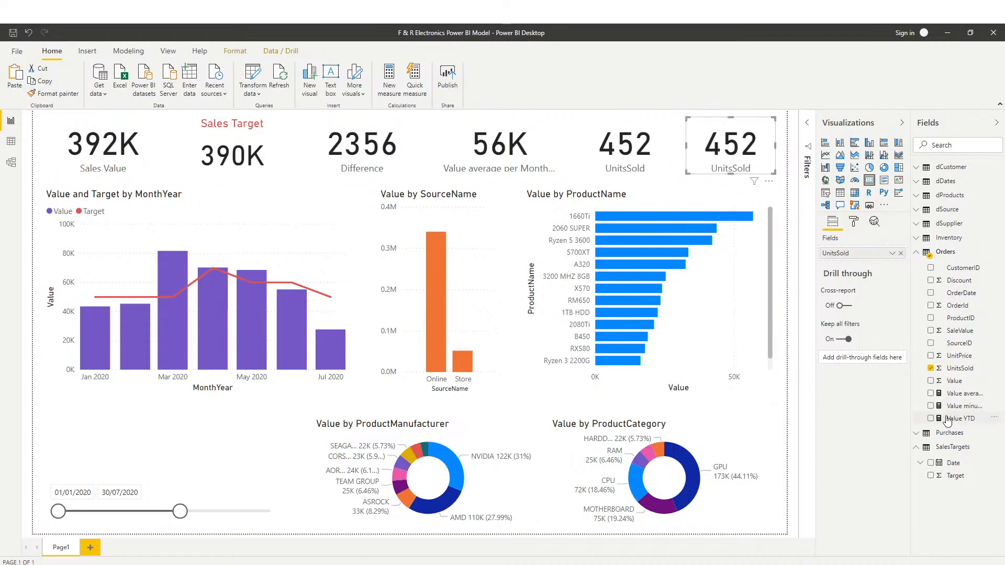
pyautogui.moveTo(959, 419); pyautogui.dragTo(858, 253)
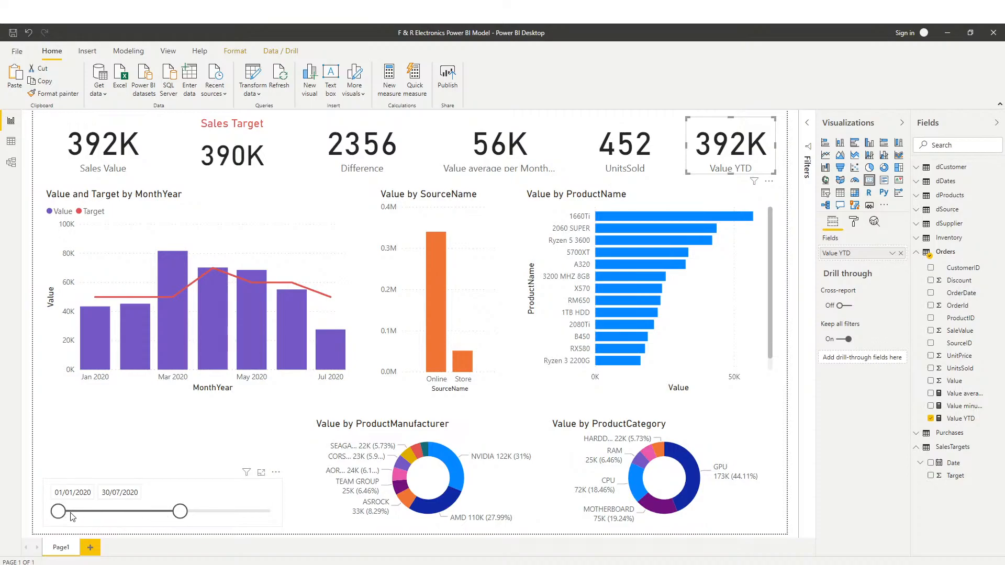
# Change the date slicer's range to 08/01/2020 through 28/06/2020
pyautogui.moveTo(59, 512)
pyautogui.mouseDown()
pyautogui.moveTo(80, 519)
pyautogui.moveTo(62, 518)
pyautogui.mouseUp()
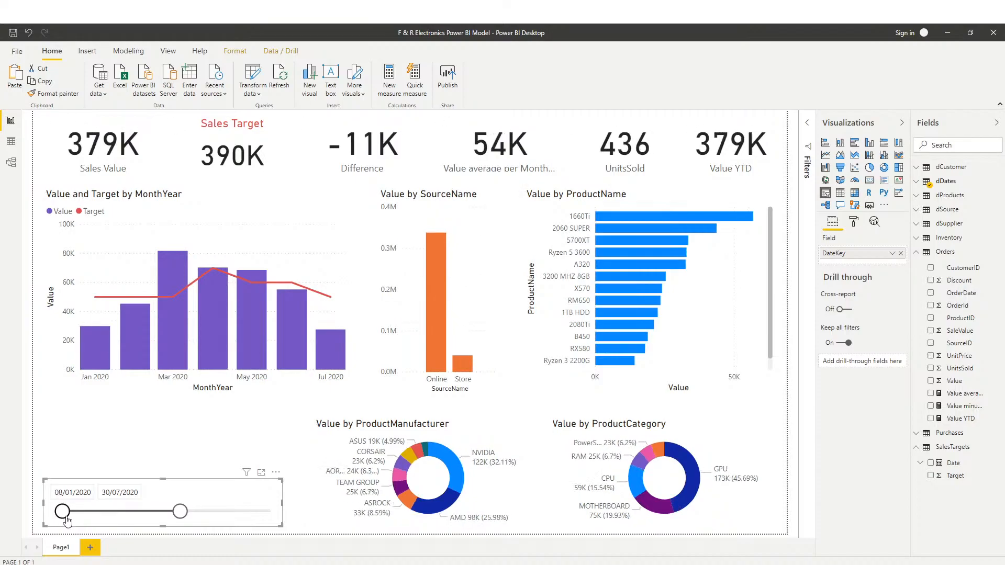
pyautogui.moveTo(181, 521); pyautogui.dragTo(192, 522)
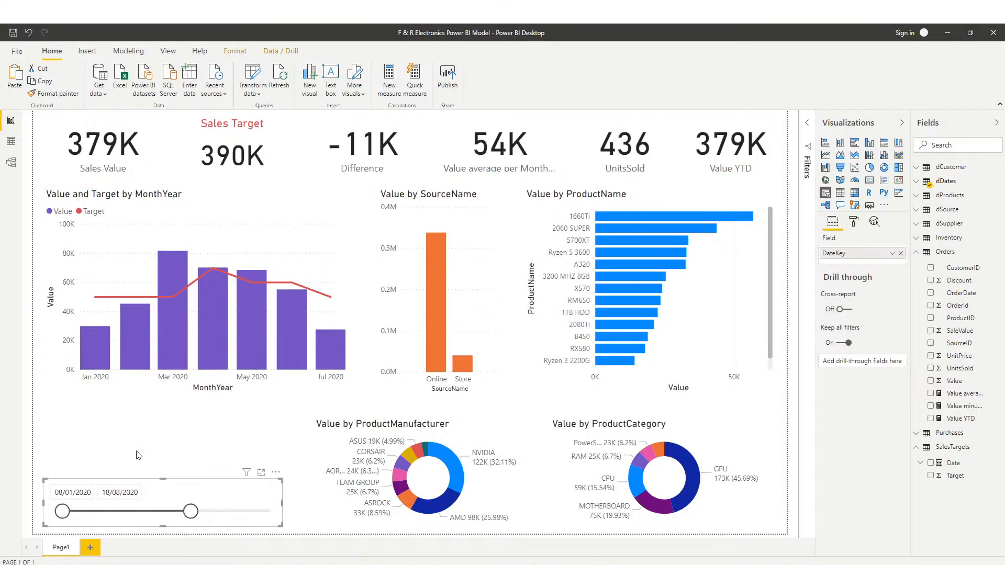
pyautogui.moveTo(188, 518); pyautogui.dragTo(169, 514)
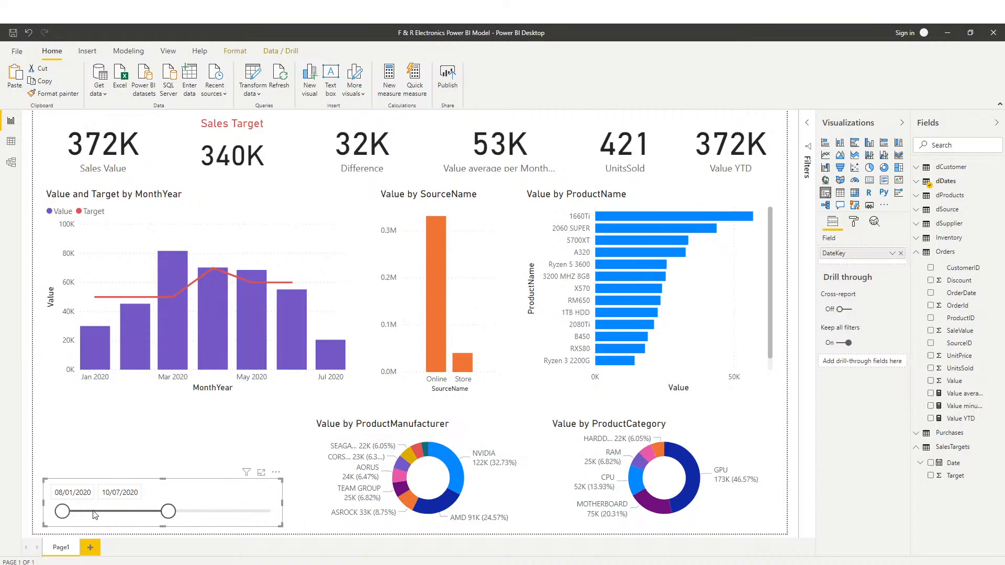
pyautogui.moveTo(168, 515); pyautogui.dragTo(161, 517)
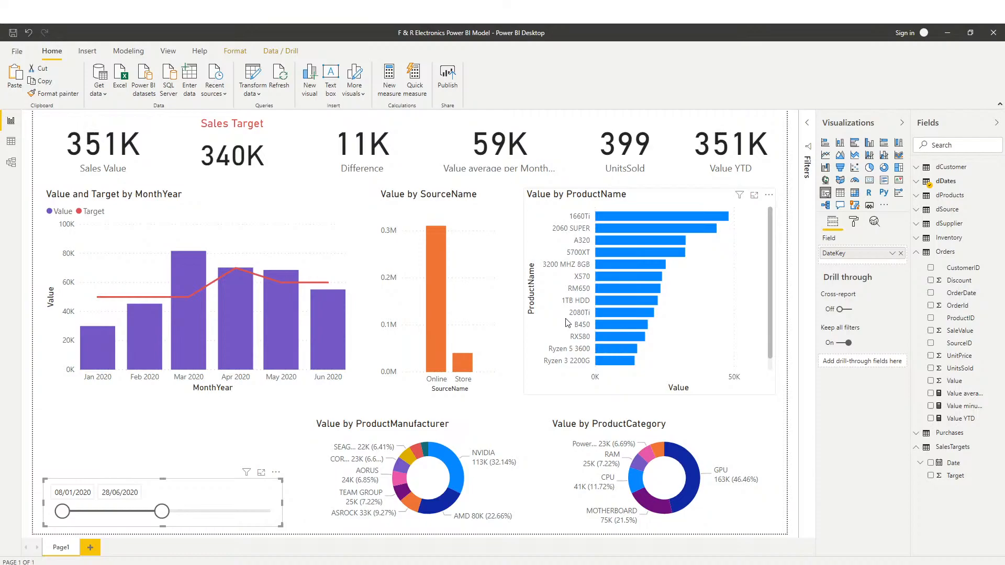
# Make the monthly value average card slightly narrower
pyautogui.click(544, 155)
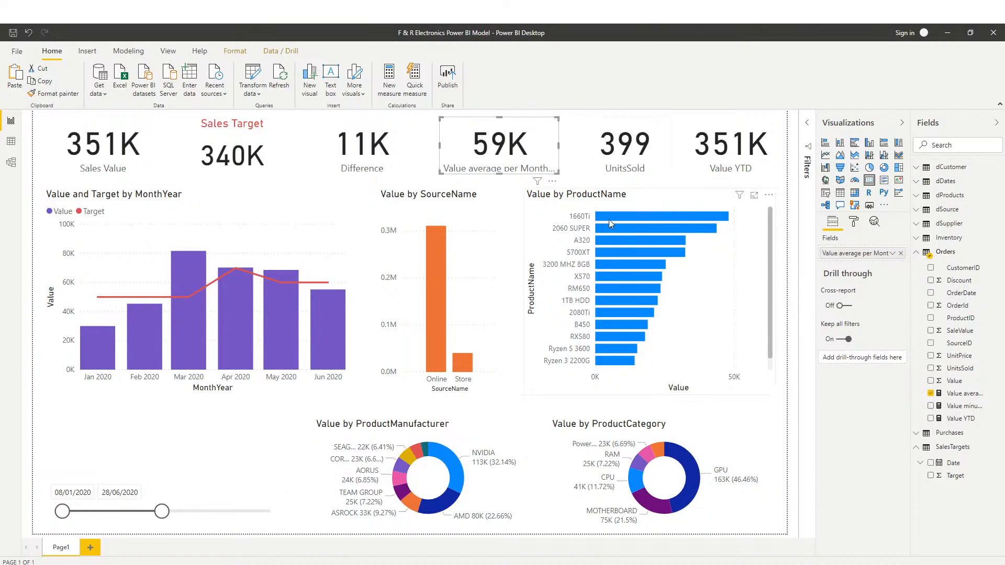
pyautogui.moveTo(610, 221)
pyautogui.click(853, 222)
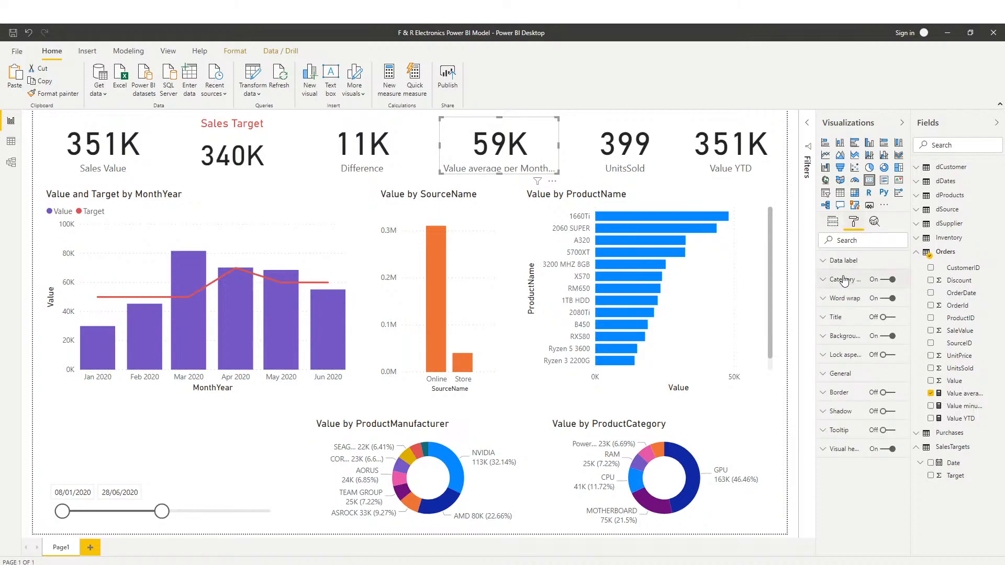
pyautogui.click(836, 223)
pyautogui.click(854, 223)
pyautogui.click(575, 146)
pyautogui.click(553, 147)
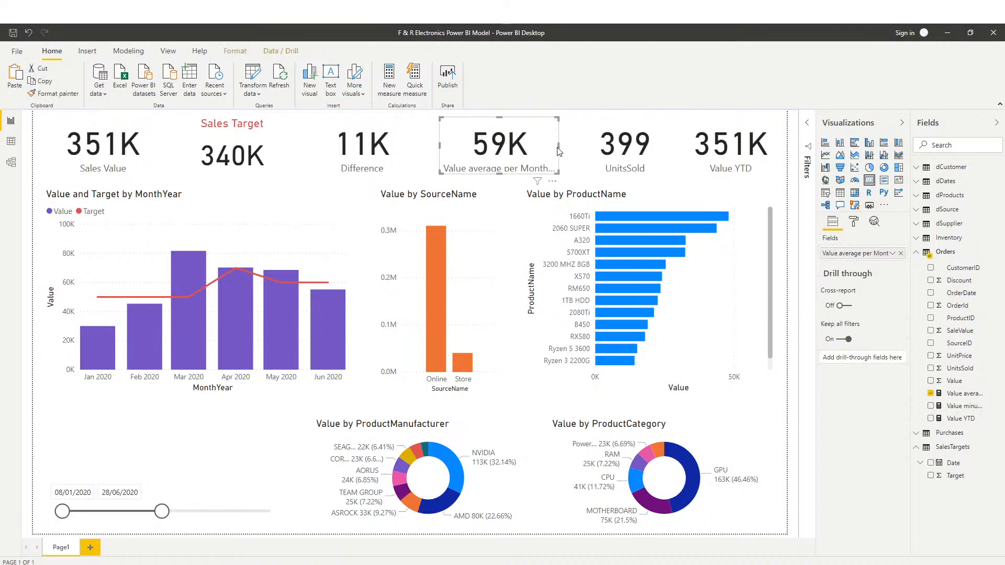
pyautogui.moveTo(557, 146)
pyautogui.mouseDown()
pyautogui.moveTo(580, 151)
pyautogui.moveTo(554, 152)
pyautogui.mouseUp()
# Turn off the category label and turn on the title for the monthly value average card
pyautogui.click(853, 223)
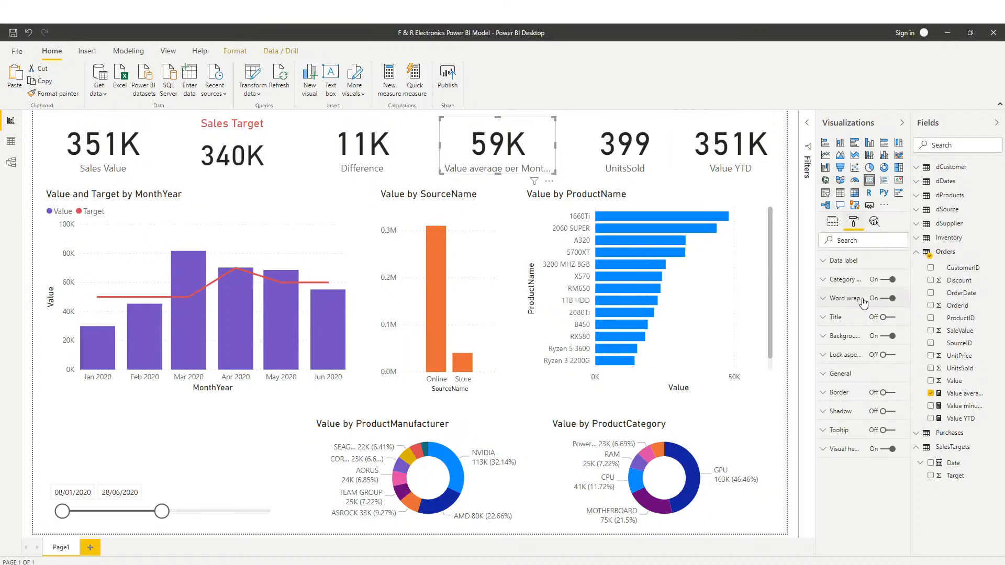
pyautogui.click(888, 279)
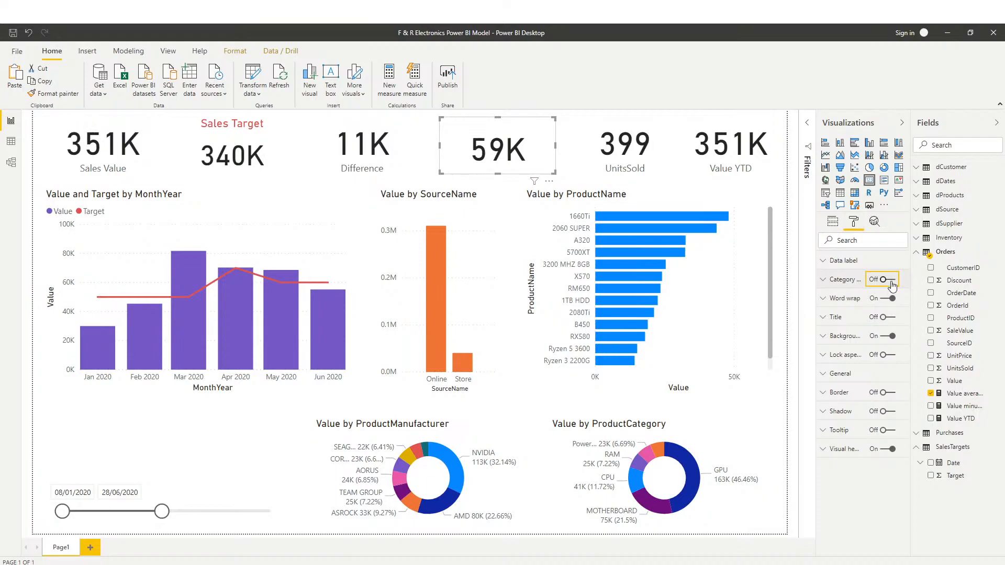
pyautogui.click(891, 317)
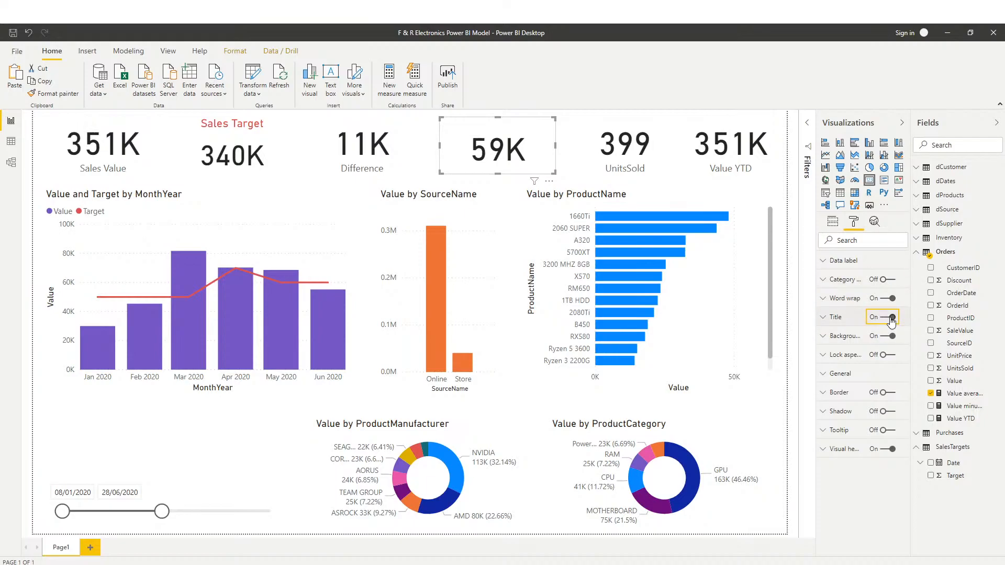
# Set the card's title text to "Monthly Average of Value" and centre it
pyautogui.click(823, 319)
pyautogui.click(844, 348)
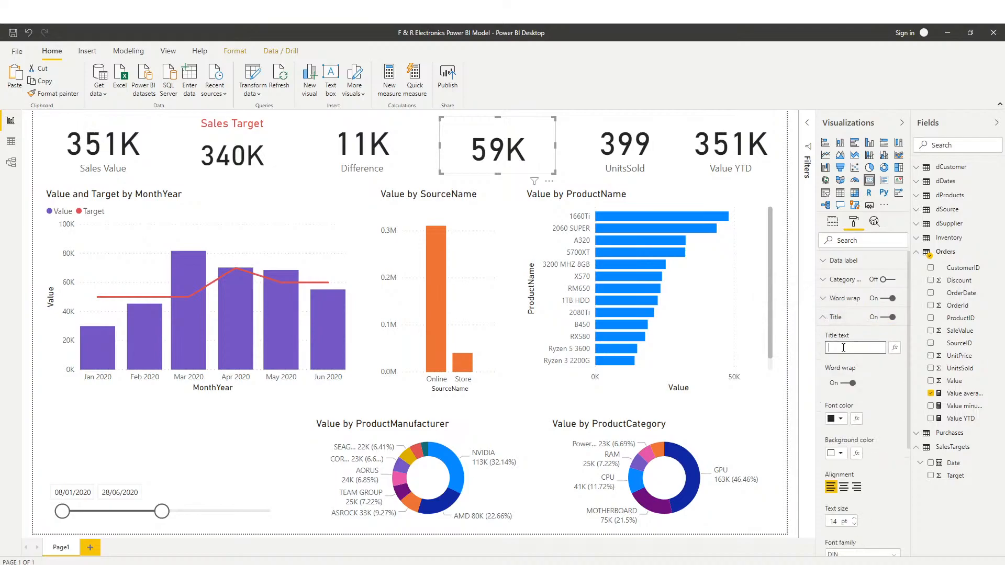
pyautogui.write('Monthly')
pyautogui.write(' AVg')
pyautogui.write('=')
pyautogui.press('BackSpace')
pyautogui.press('BackSpace')
pyautogui.press('BackSpace')
pyautogui.write('VERA')
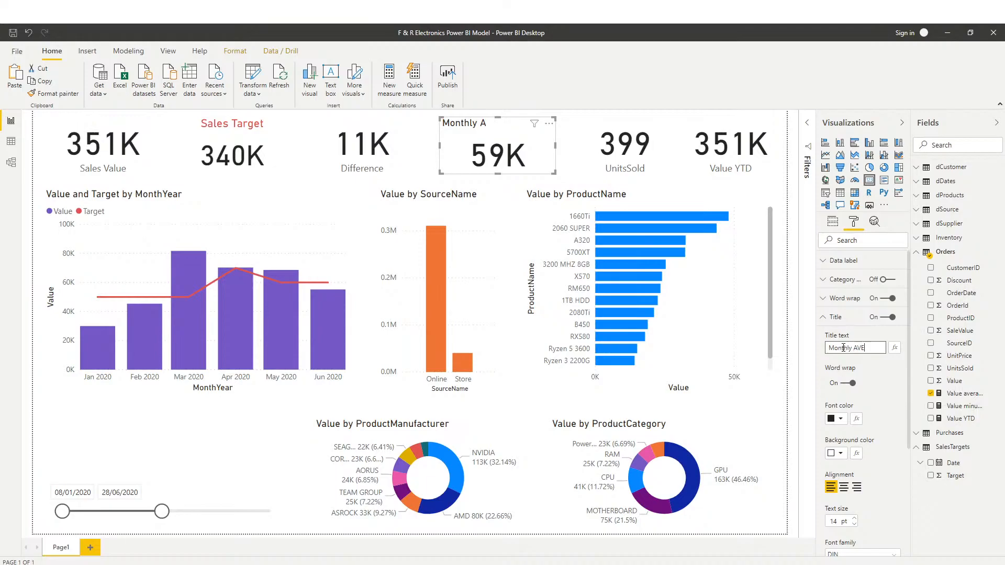
pyautogui.write('GE OF')
pyautogui.press('BackSpace')
pyautogui.press('BackSpace')
pyautogui.press('BackSpace')
pyautogui.press('BackSpace')
pyautogui.press('BackSpace')
pyautogui.press('BackSpace')
pyautogui.press('BackSpace')
pyautogui.press('BackSpace')
pyautogui.press('BackSpace')
pyautogui.write('verage of Value')
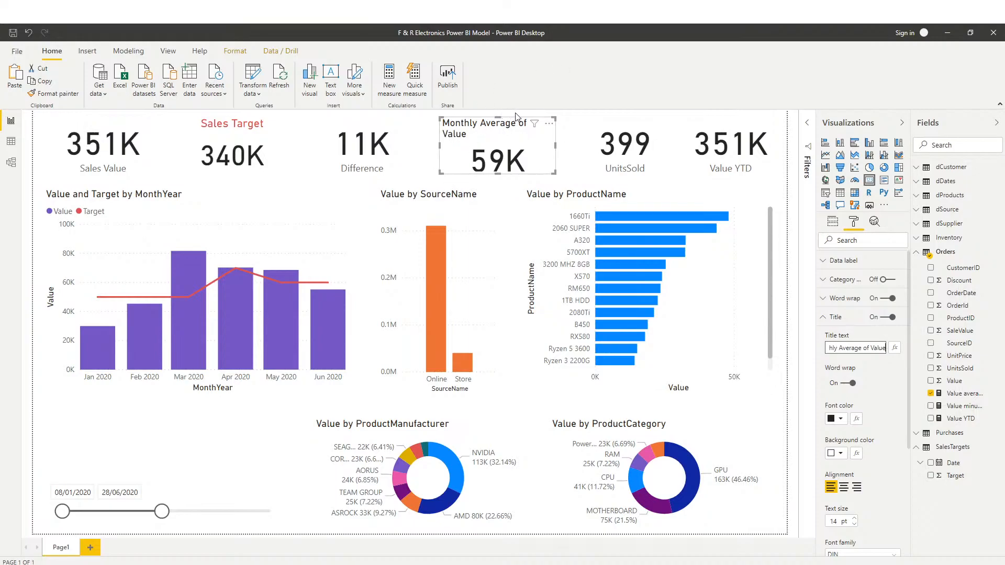
pyautogui.click(523, 124)
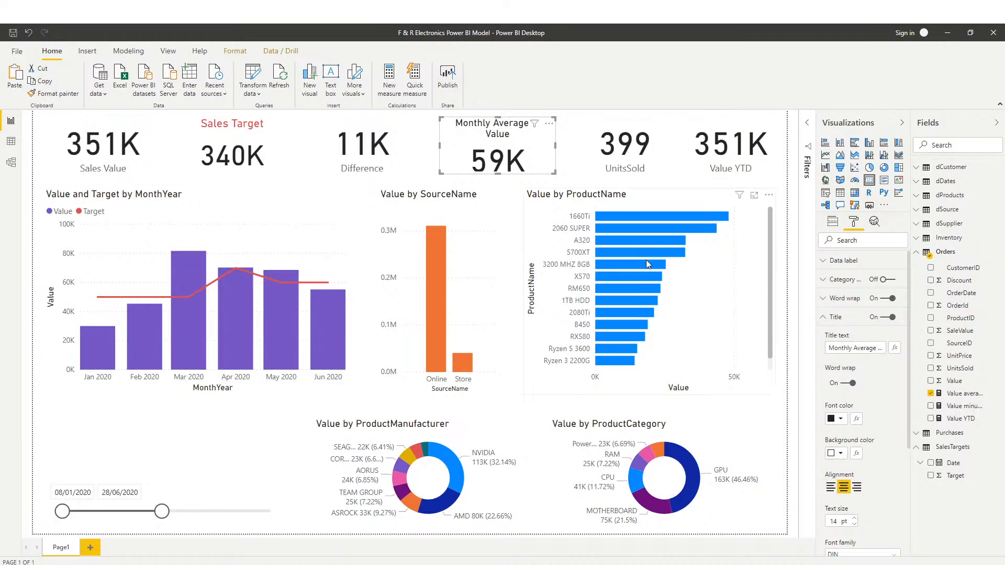
pyautogui.click(572, 182)
pyautogui.click(550, 167)
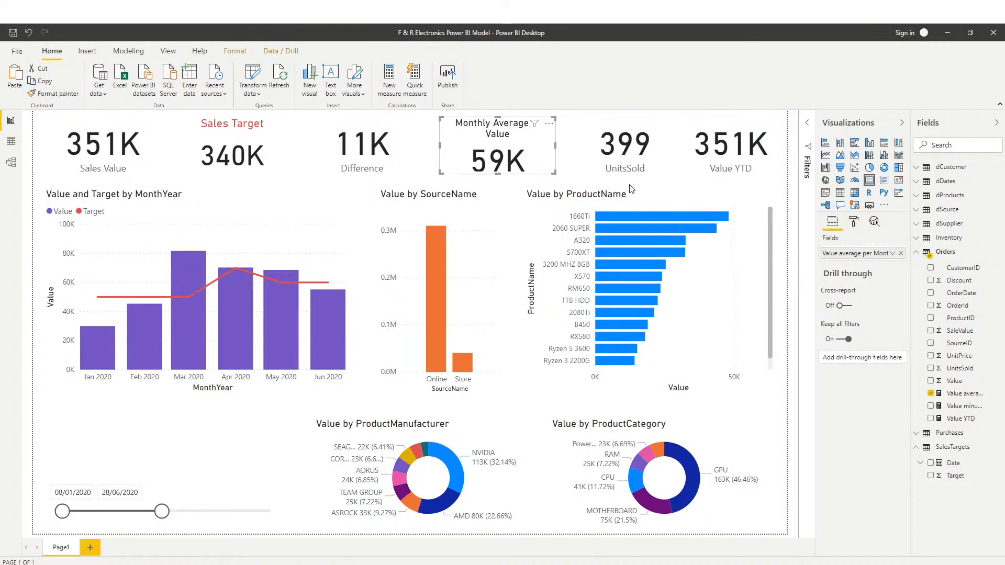
pyautogui.click(429, 146)
pyautogui.click(503, 156)
# Make the Value and Target by MonthYear chart slightly taller by extending its lower edge
pyautogui.click(283, 247)
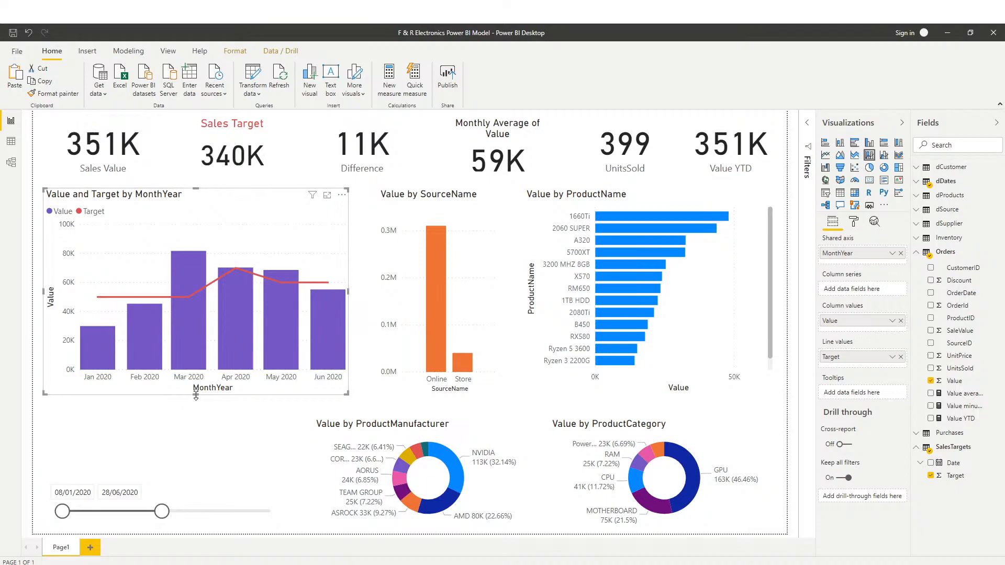
pyautogui.moveTo(196, 395); pyautogui.dragTo(197, 401)
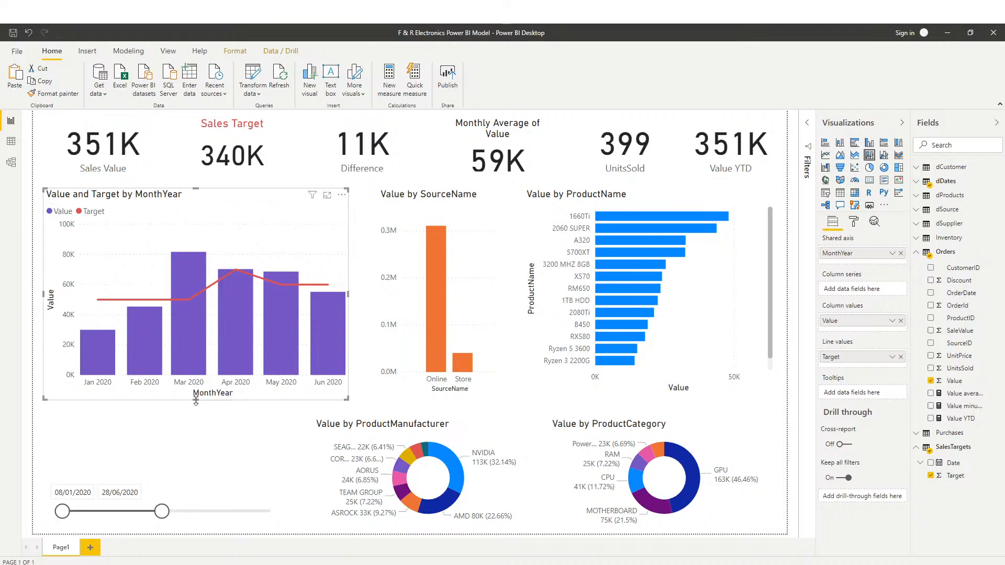
# Switch to the PowerPoint presentation showing the 5 Week Plan slide
pyautogui.click(472, 564)
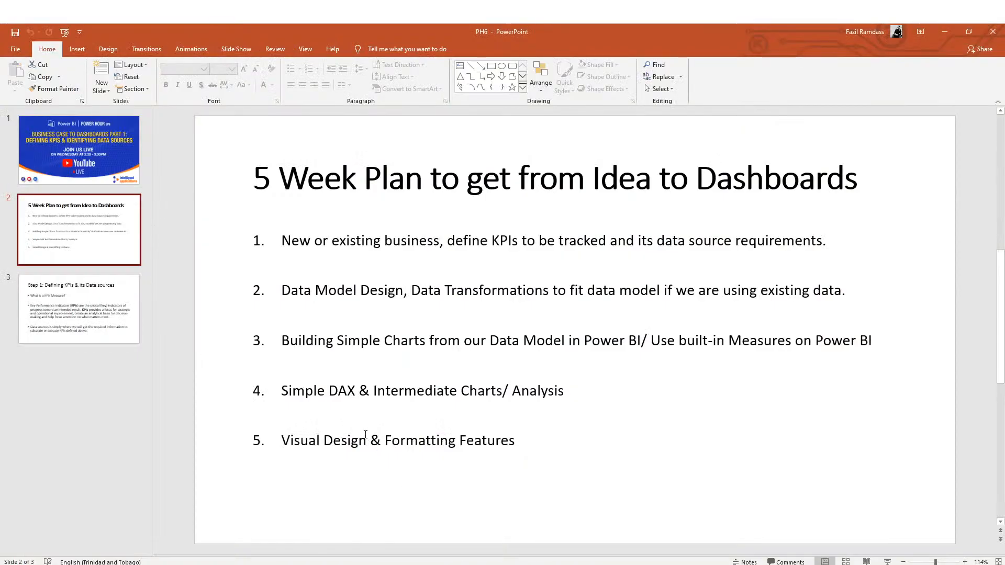